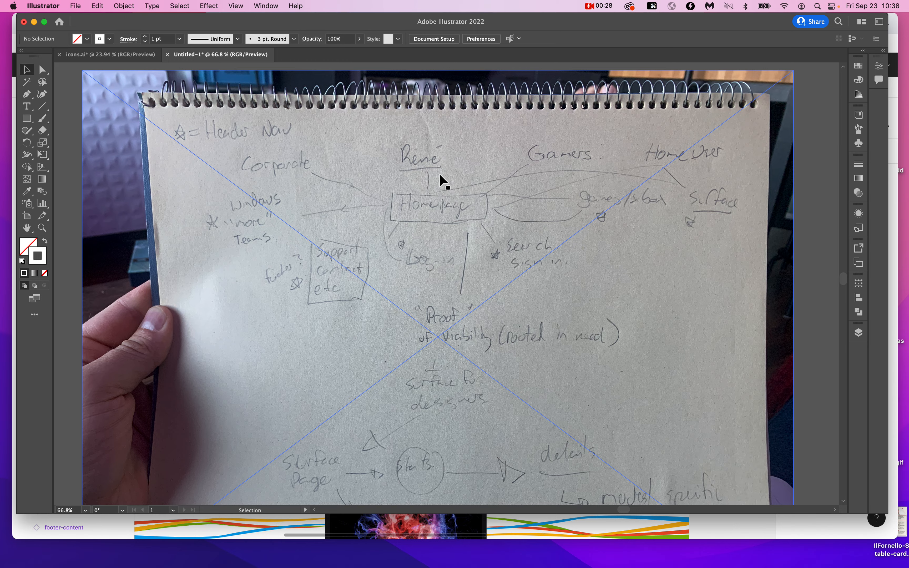
Switch to TextEdit and review the persona in rationale.rtf, highlighting the Background paragraph and reading on through the Needs list
key(ctrl+Up)
click(229, 147)
scroll(173, 134, up, 3)
drag(236, 109, 96, 110)
click(305, 126)
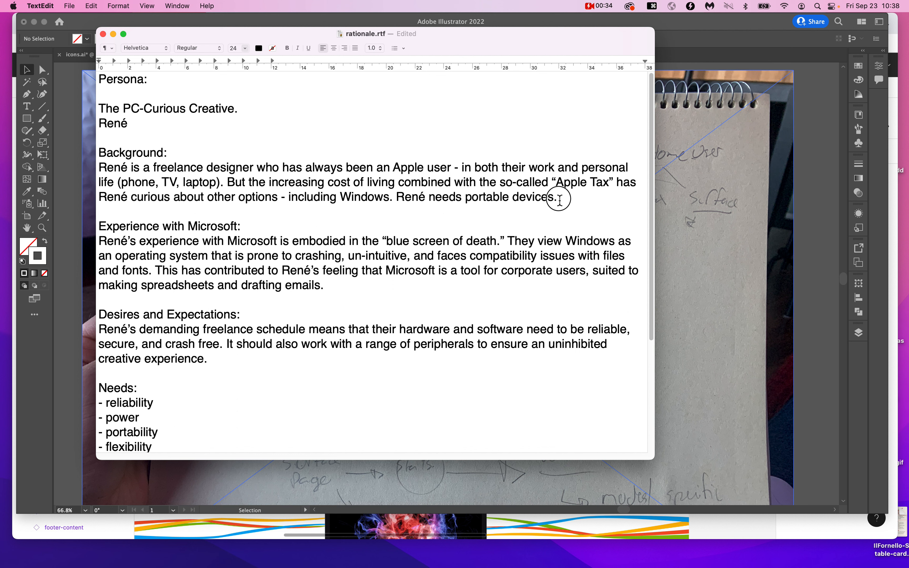
drag(559, 197, 304, 150)
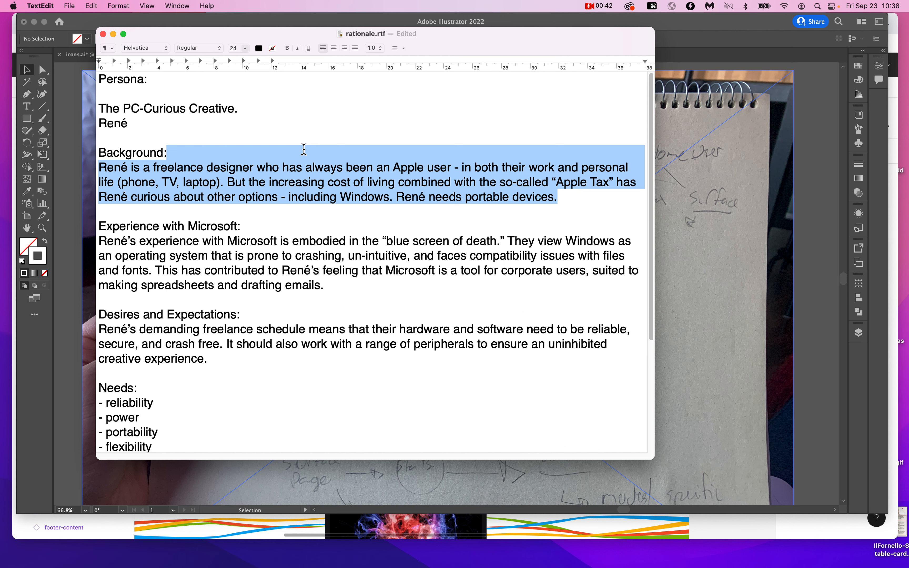
scroll(323, 211, down, 4)
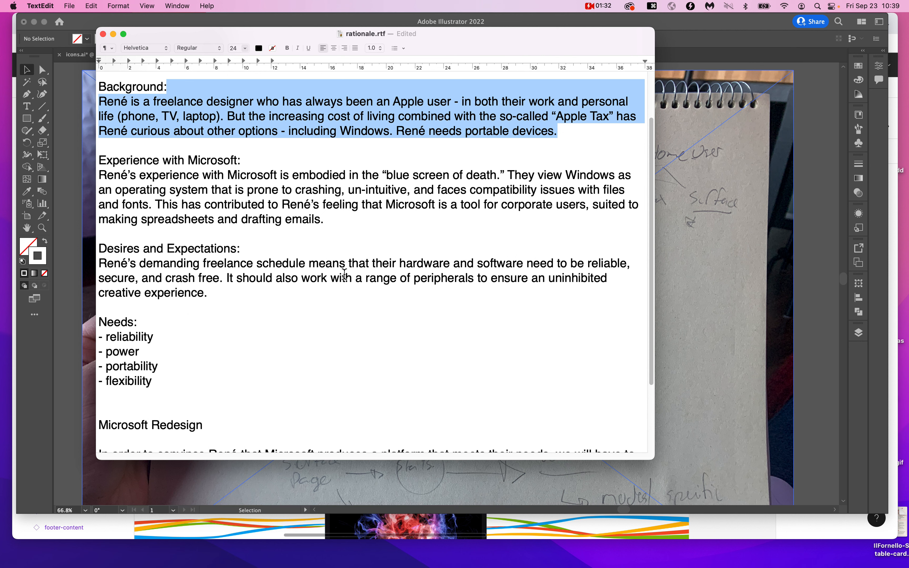
Return to Illustrator and examine the sketched site map from the header navigation and homepage links to the "surface for designers" note
click(790, 243)
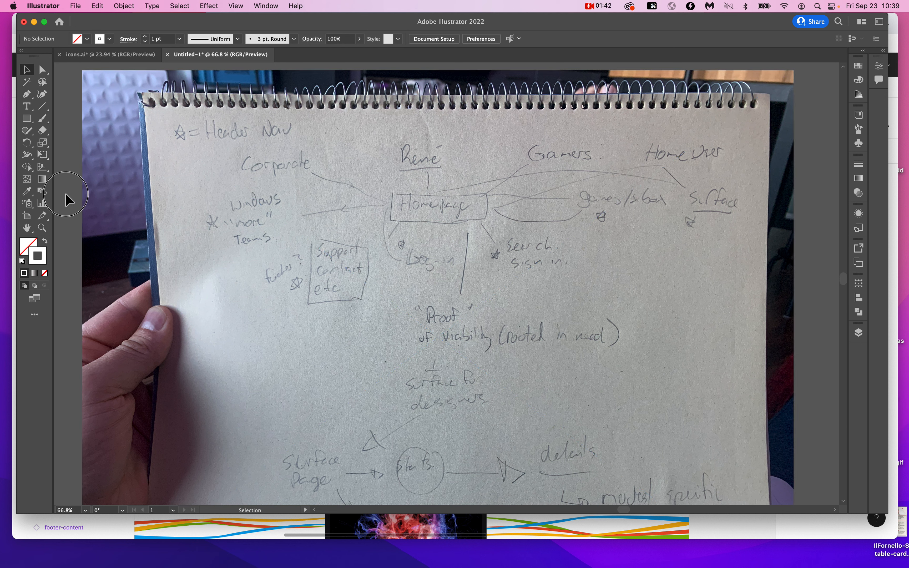
key(alt+super+8)
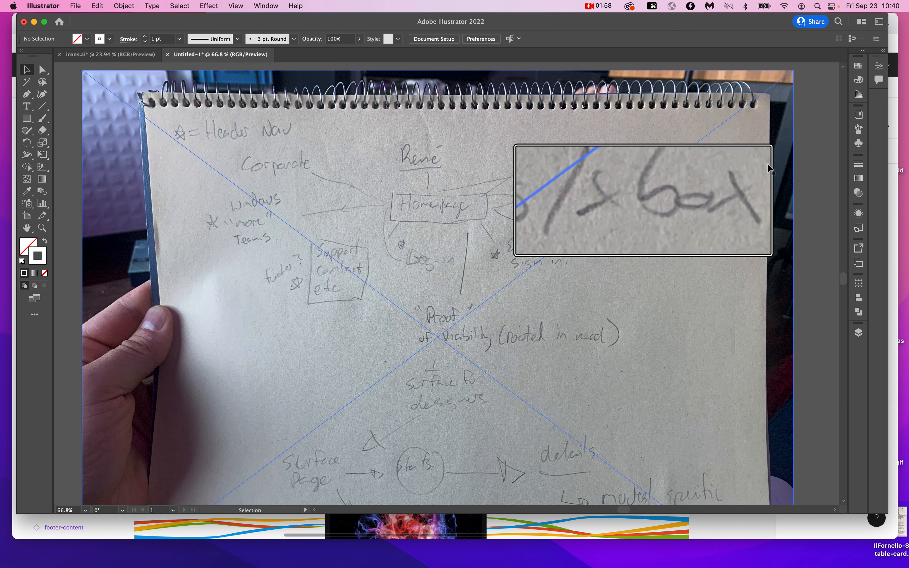
key(alt+super+8)
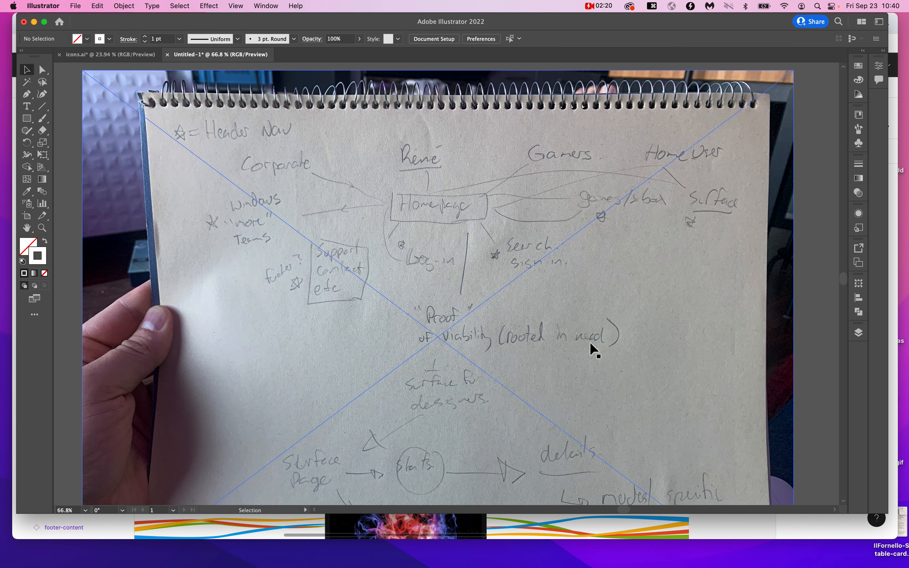
scroll(594, 352, down, 2)
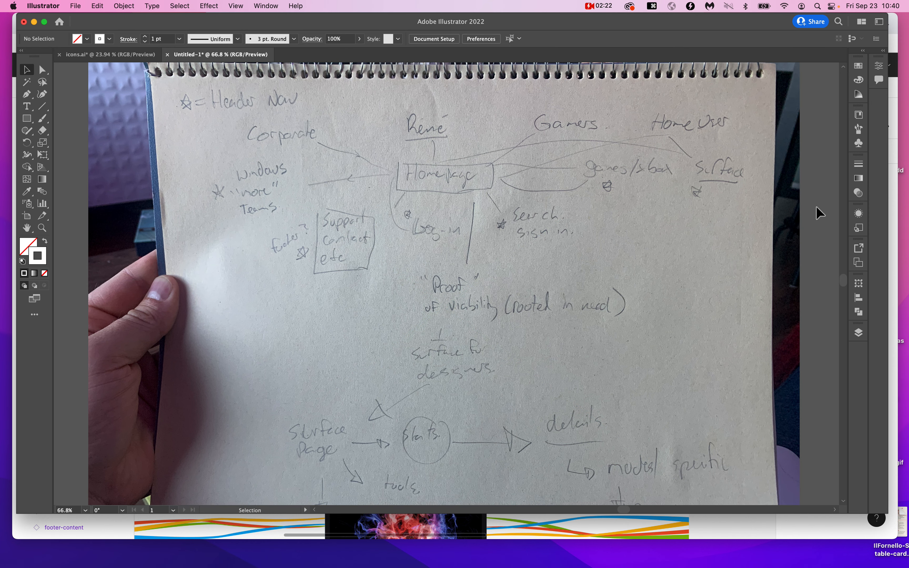
scroll(819, 212, down, 2)
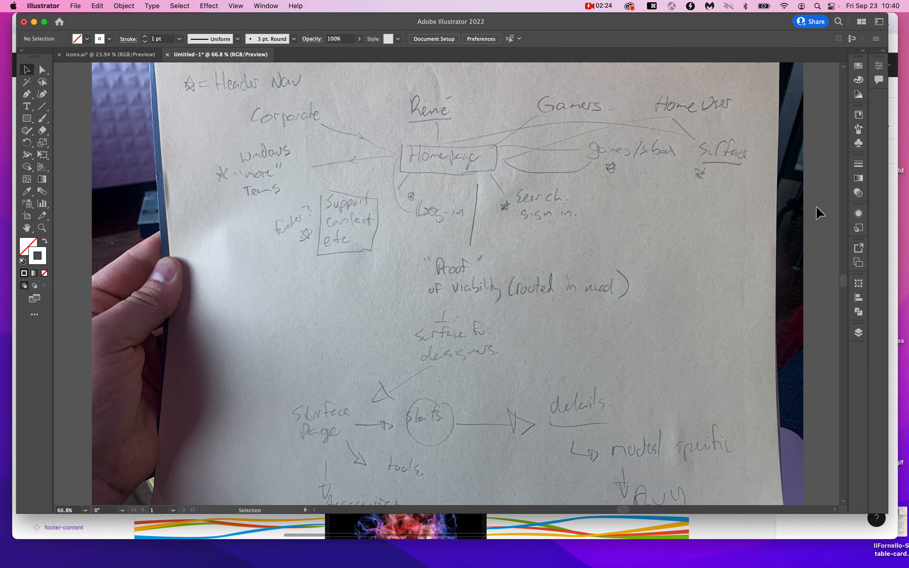
scroll(819, 213, down, 2)
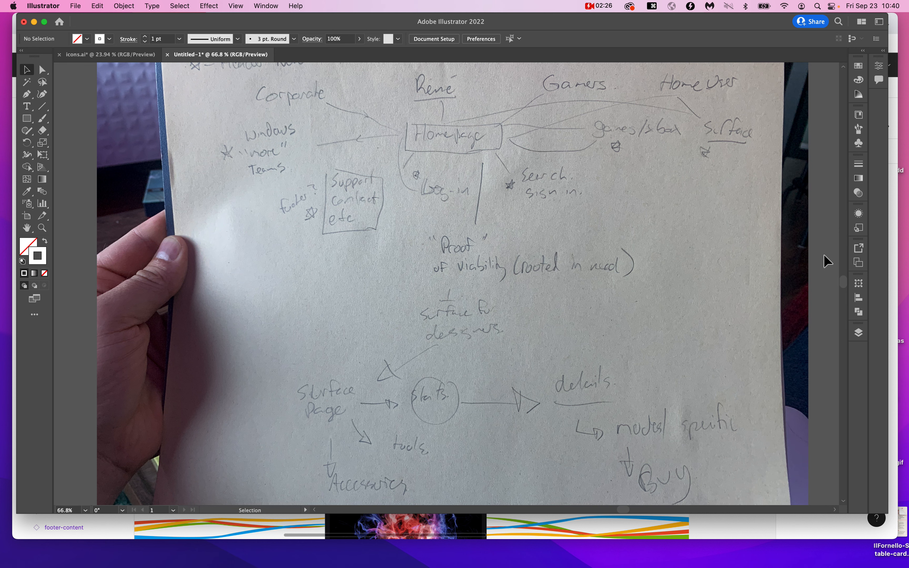
scroll(552, 300, up, 2)
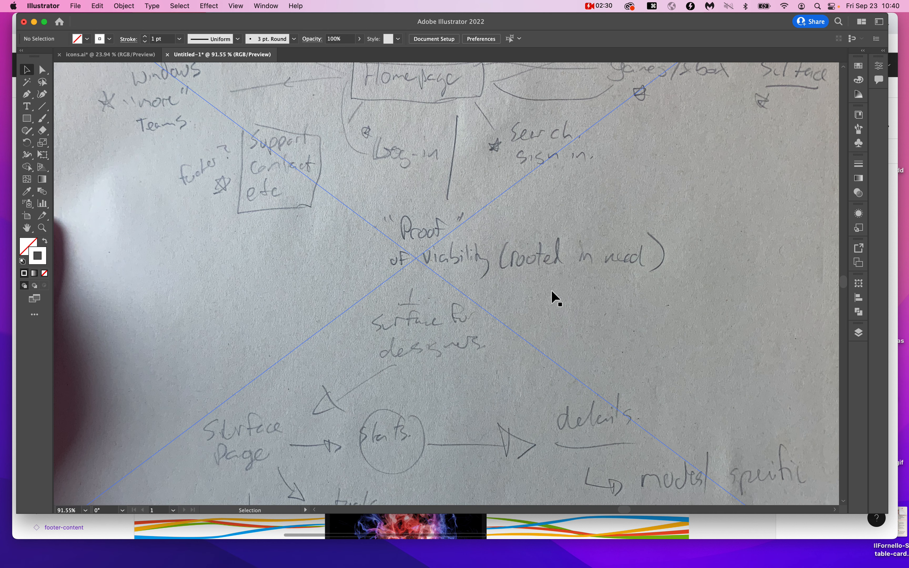
scroll(551, 292, down, 2)
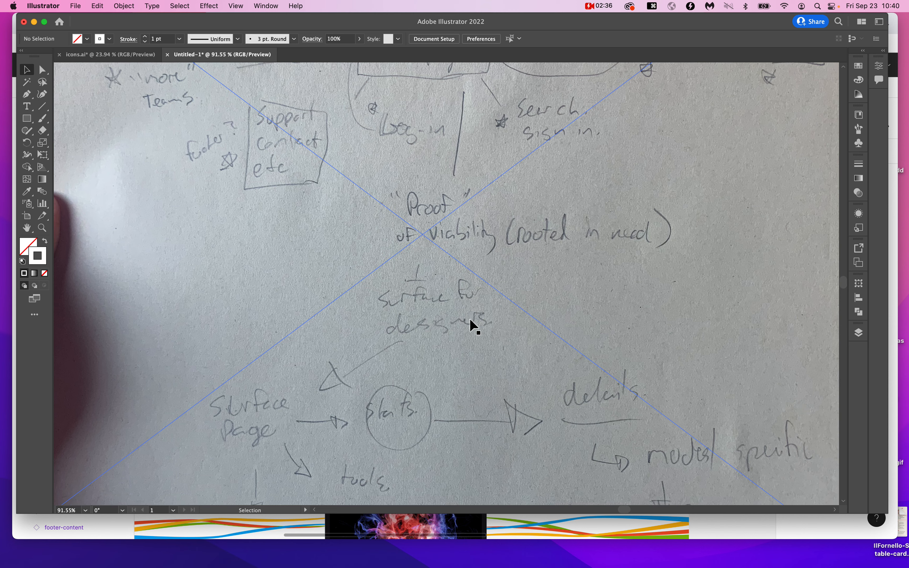
scroll(472, 326, up, 2)
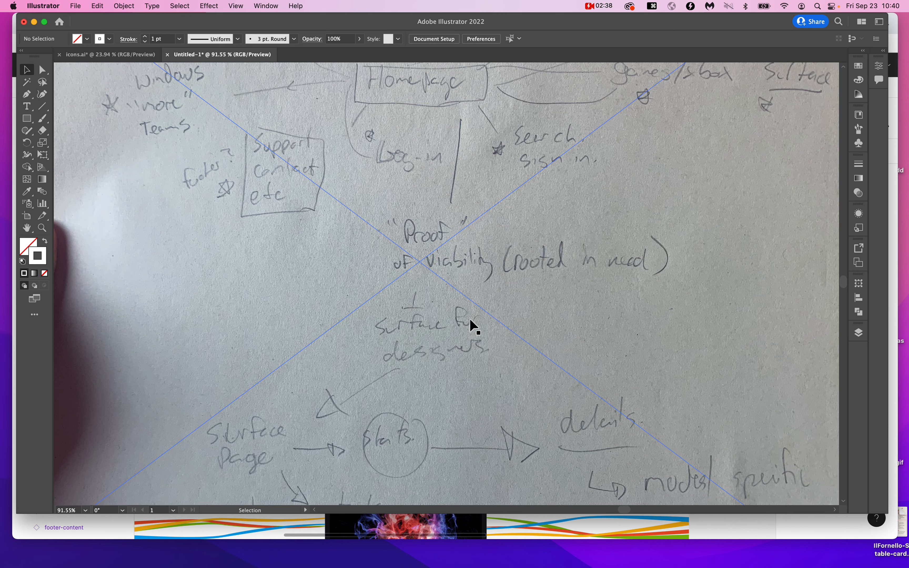
scroll(471, 321, up, 5)
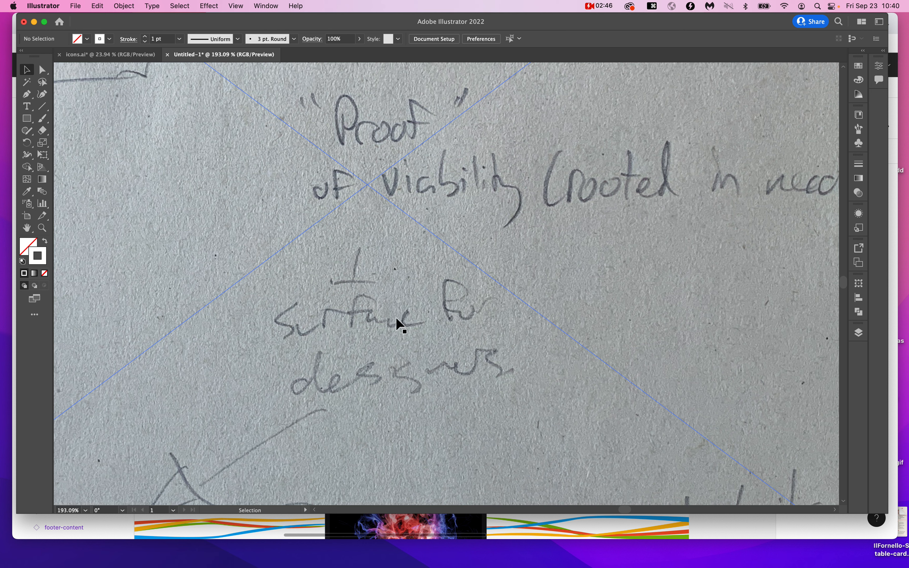
scroll(399, 324, down, 2)
Examine the lower flow of the sketch from the Surface page through stats and details to the Buy step
scroll(399, 323, down, 5)
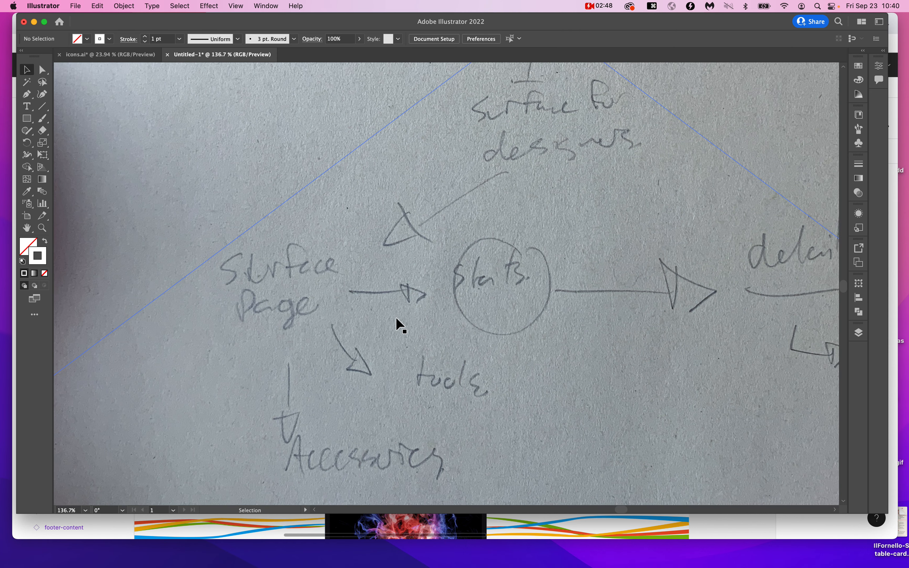
scroll(400, 324, down, 1)
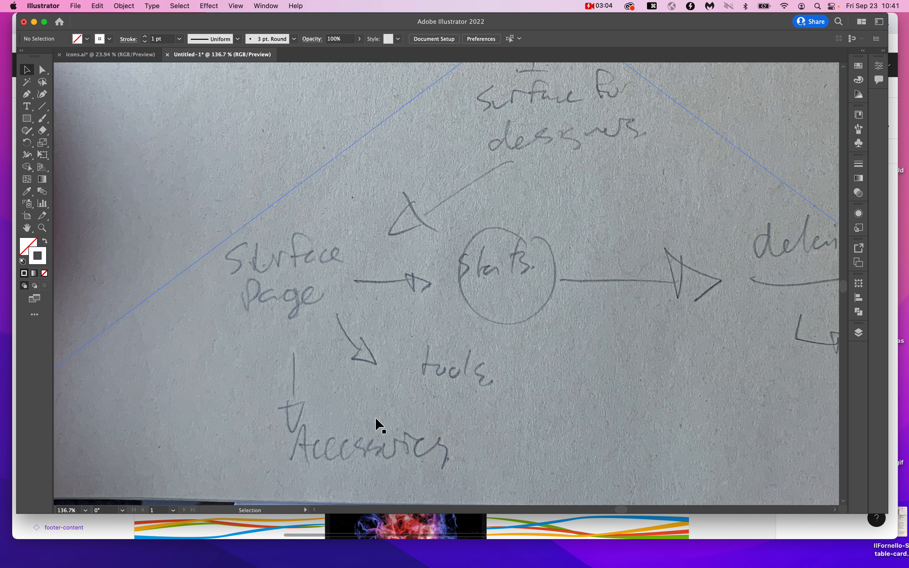
scroll(376, 425, right, 3)
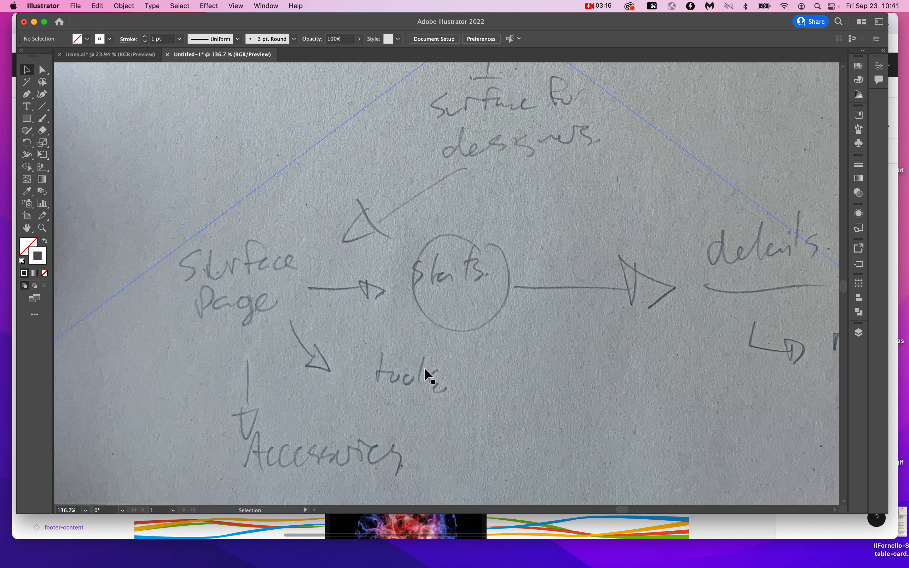
scroll(429, 376, up, 2)
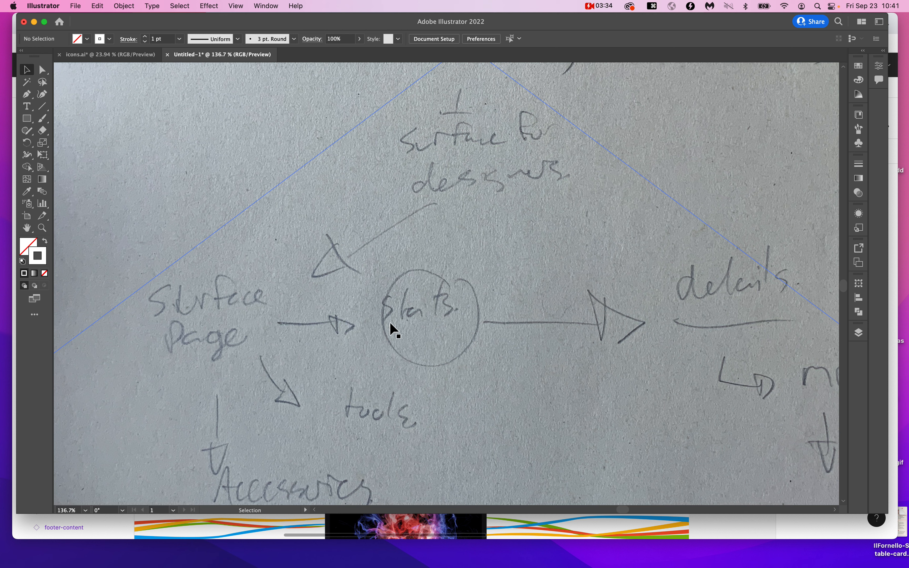
scroll(432, 314, down, 5)
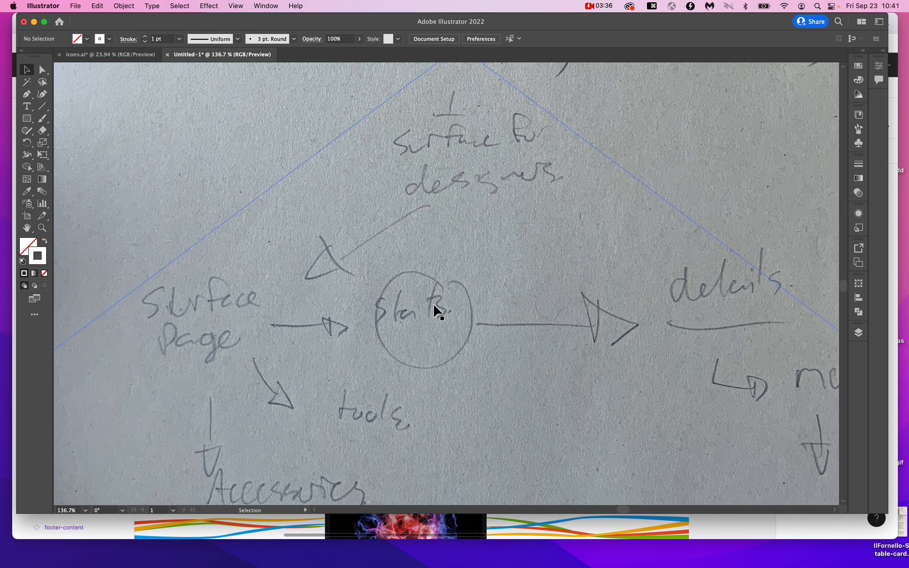
scroll(436, 313, right, 3)
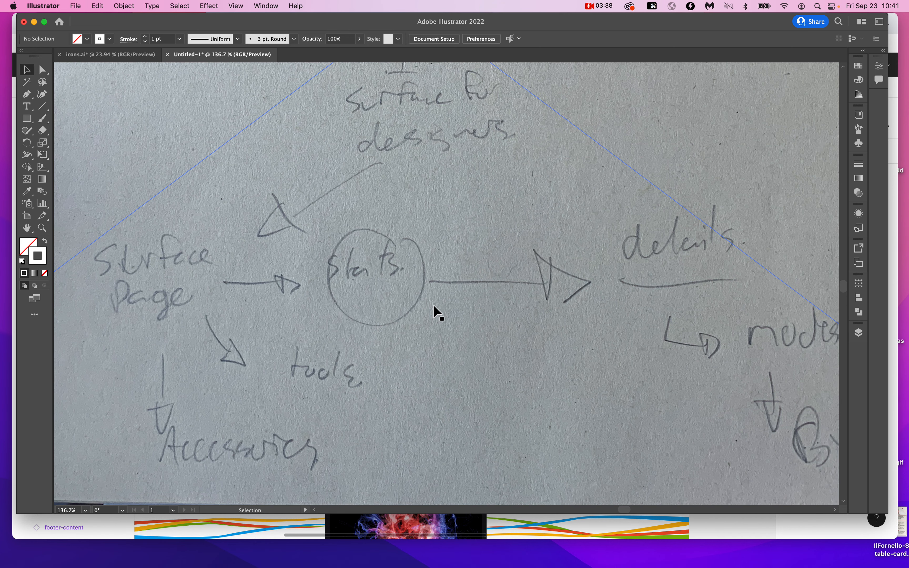
scroll(436, 313, right, 4)
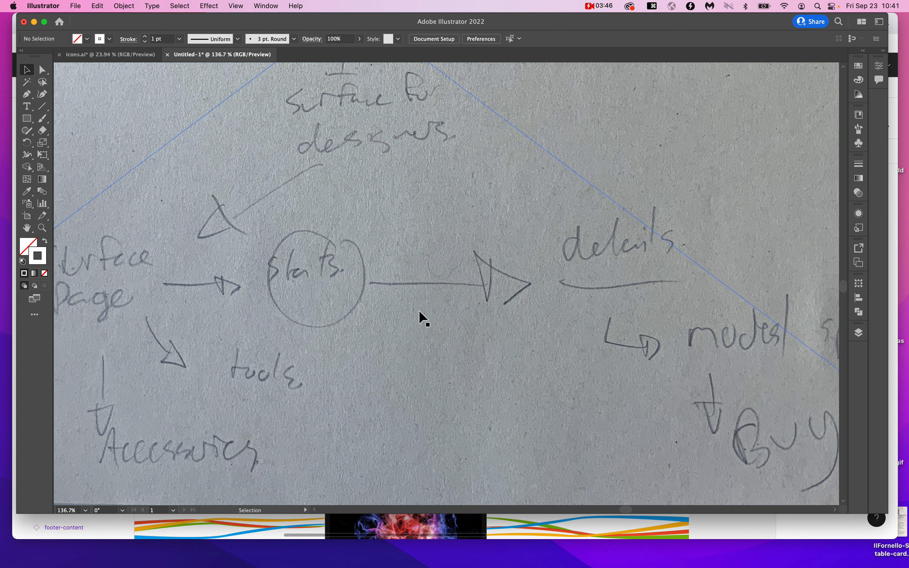
scroll(423, 319, right, 5)
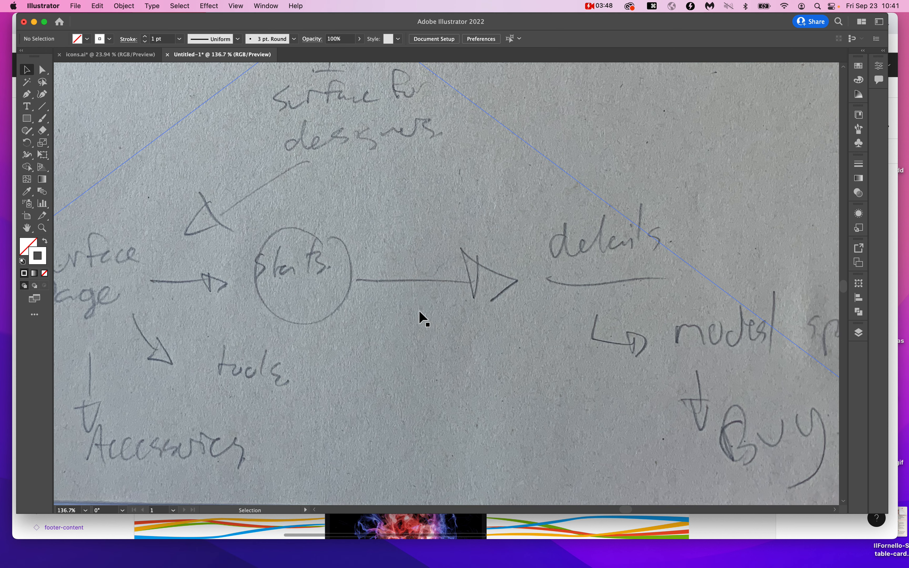
scroll(567, 299, right, 10)
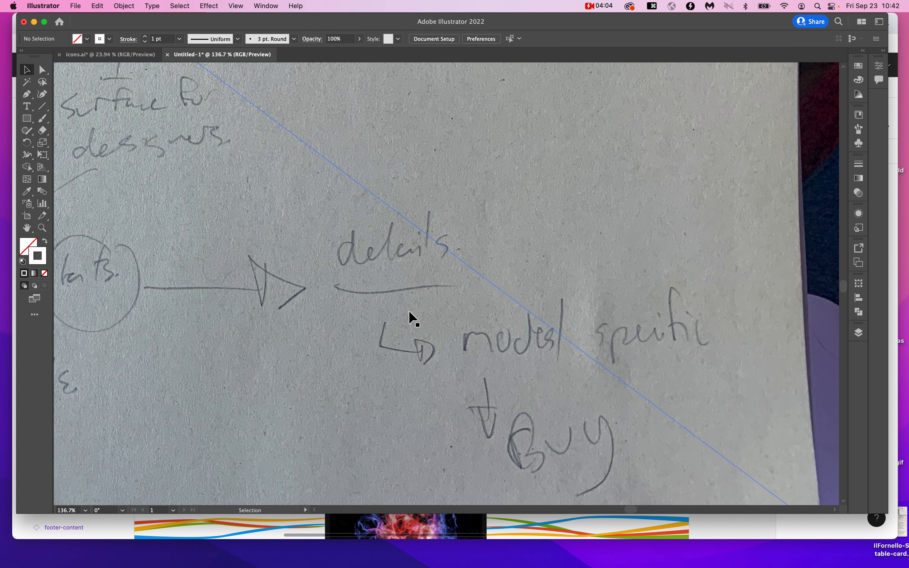
scroll(568, 329, right, 5)
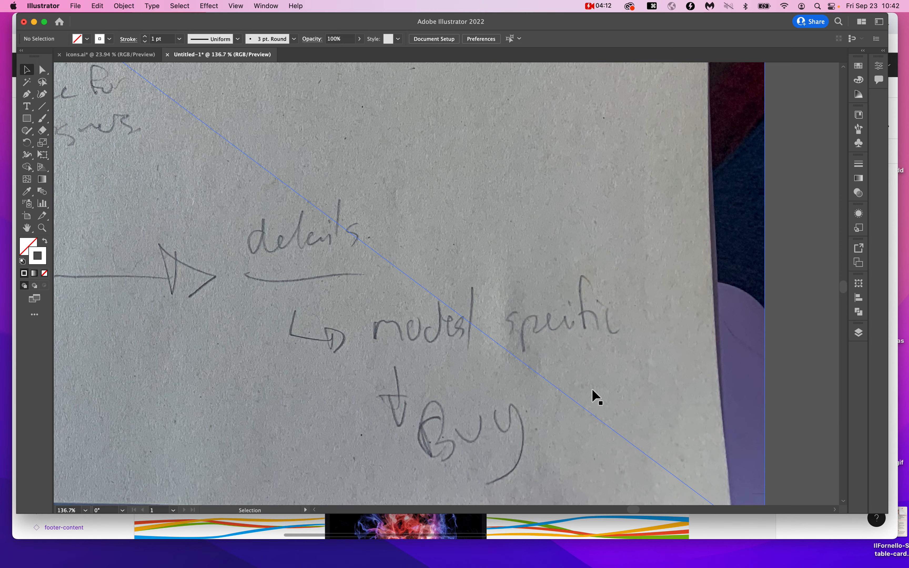
Recheck the accessories, tools and model-specific branches of the Surface page flow, then look over the whole sketch
scroll(593, 396, down, 4)
scroll(341, 126, up, 5)
scroll(242, 195, down, 7)
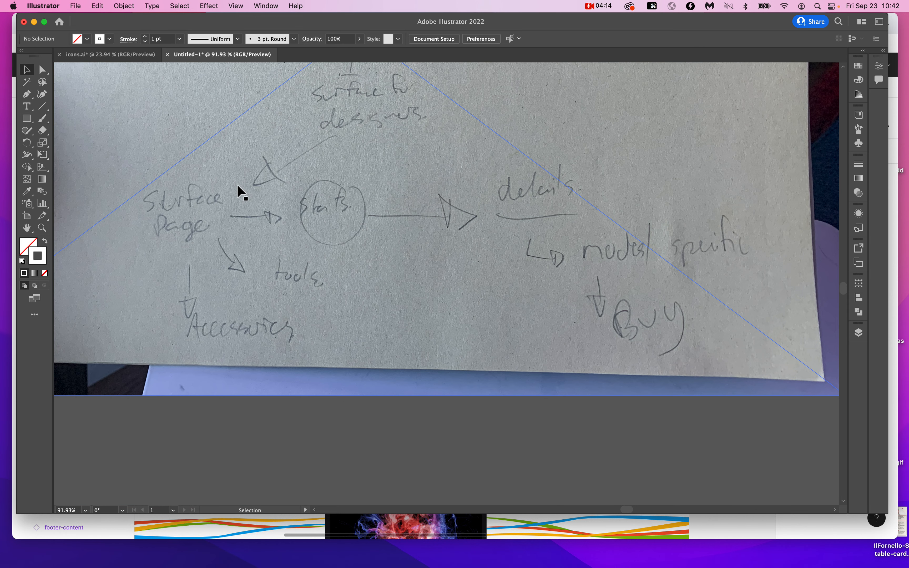
scroll(240, 192, up, 5)
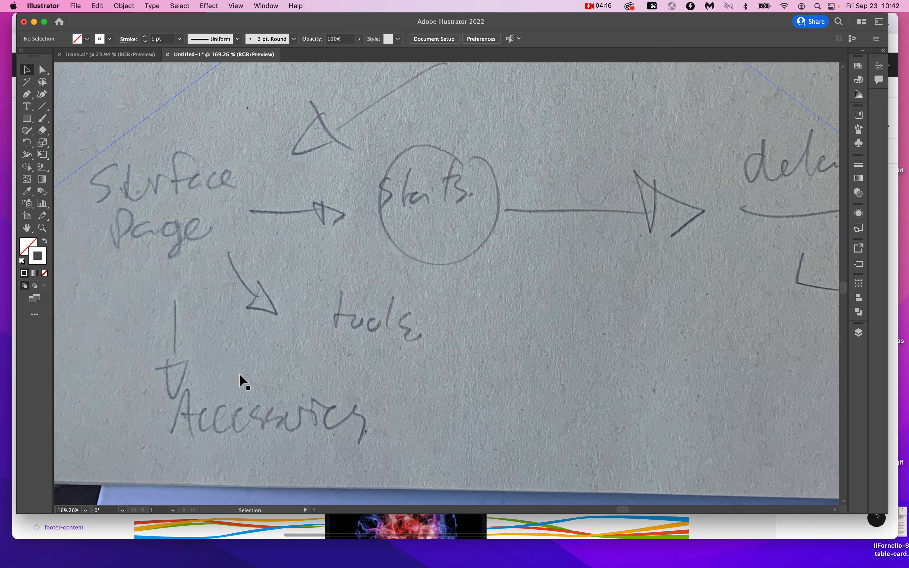
scroll(227, 355, right, 10)
scroll(562, 286, right, 1)
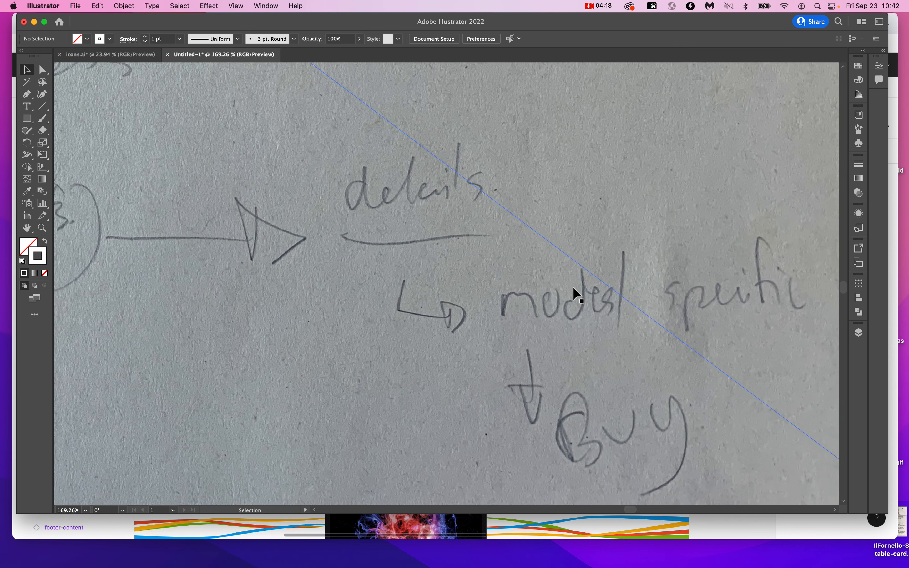
scroll(579, 295, right, 2)
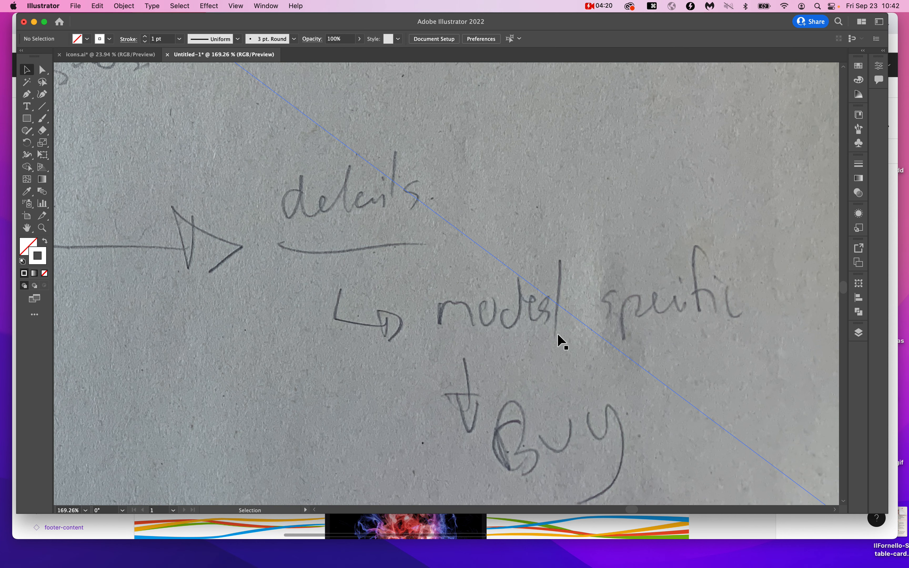
scroll(503, 250, down, 5)
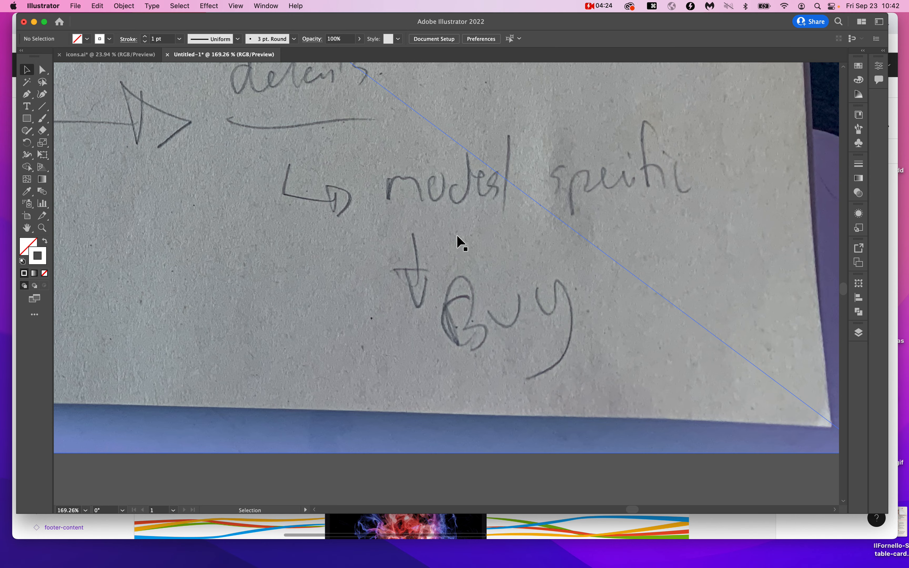
scroll(458, 242, down, 6)
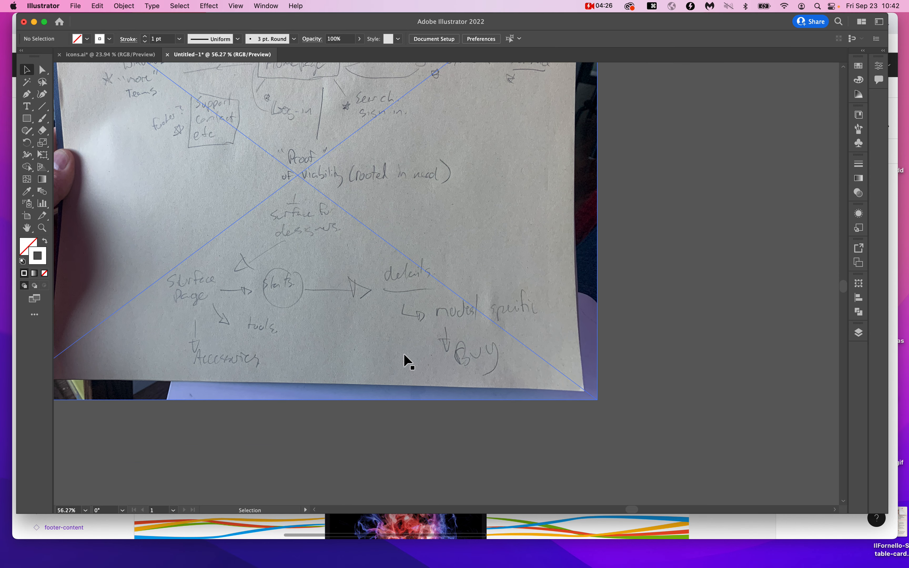
scroll(408, 361, up, 5)
scroll(408, 362, left, 3)
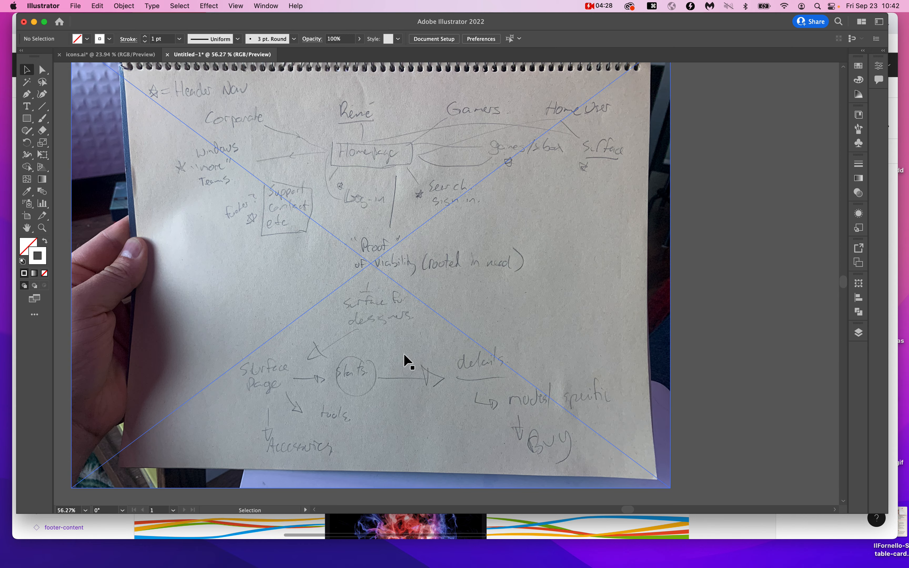
Review the gridline spacing and subdivisions in the Guides & Grid preferences, closing them without changes
scroll(405, 355, left, 15)
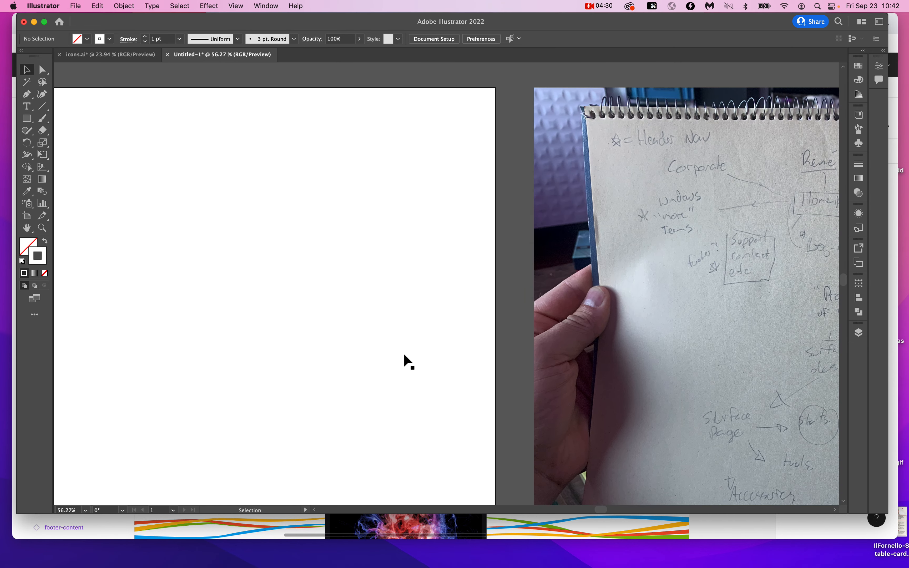
scroll(405, 355, down, 4)
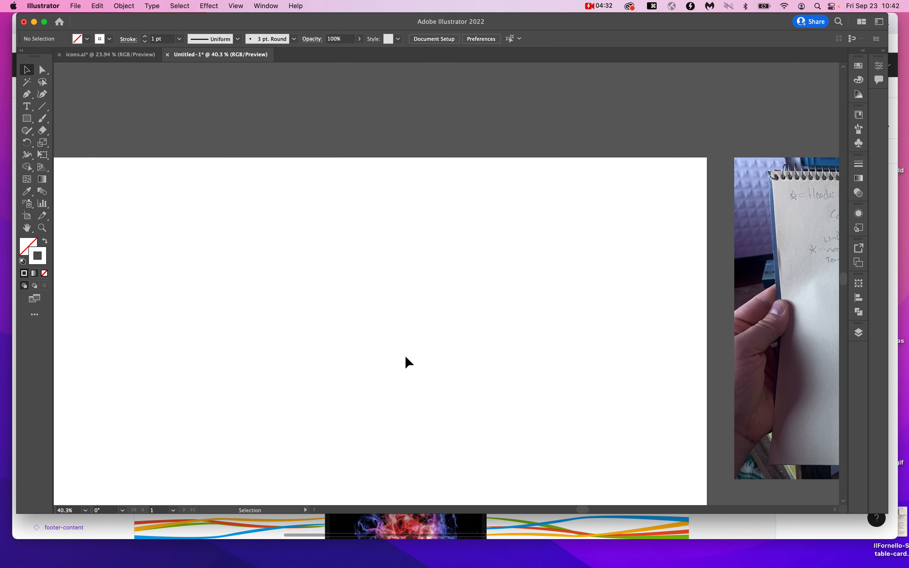
scroll(405, 355, left, 2)
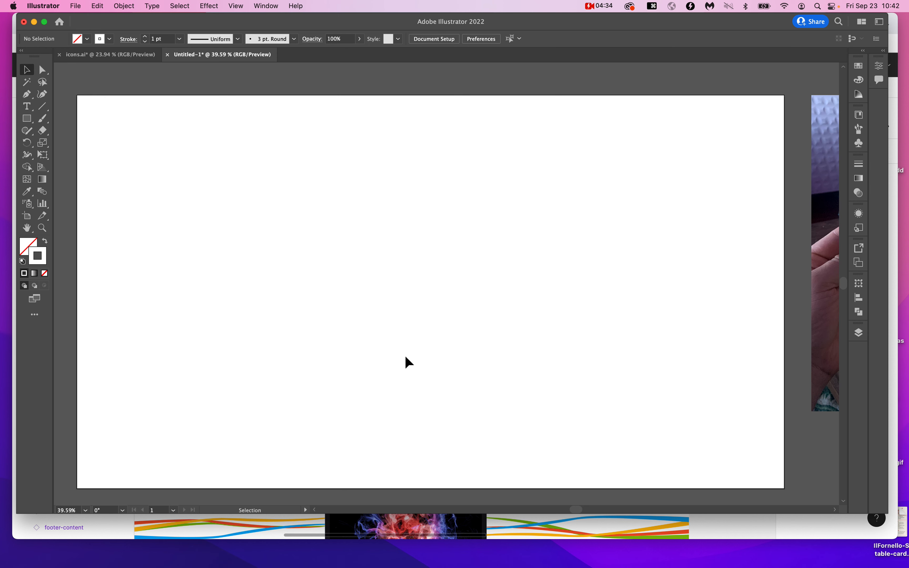
click(44, 5)
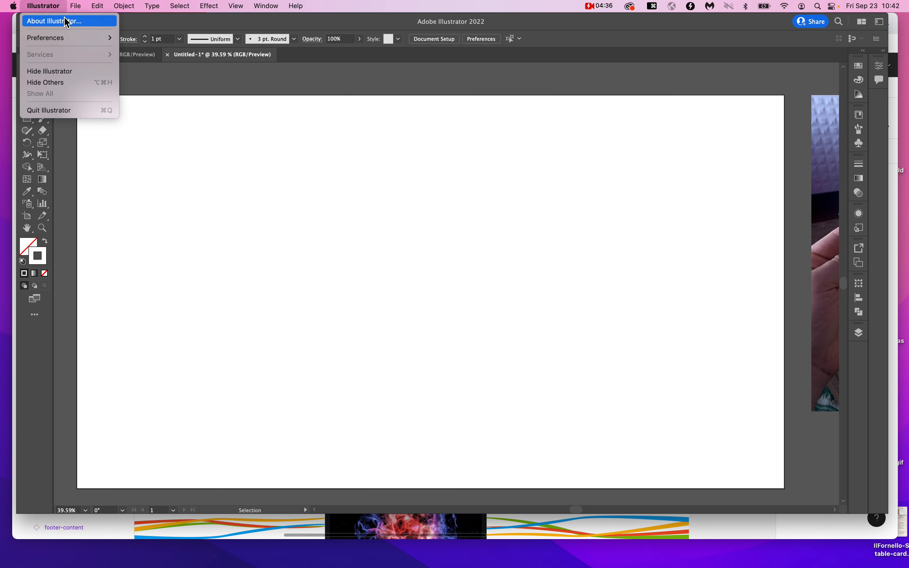
mouse_move(76, 35)
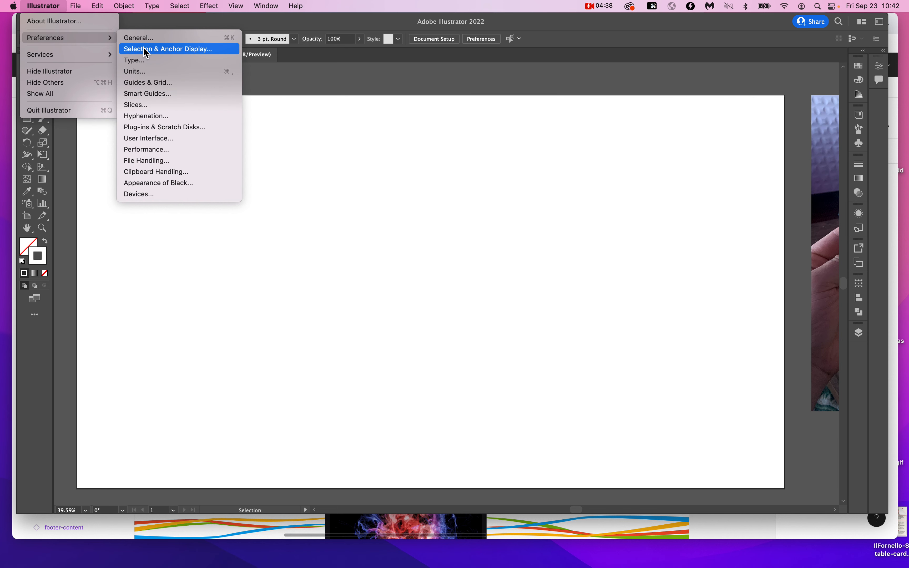
click(173, 38)
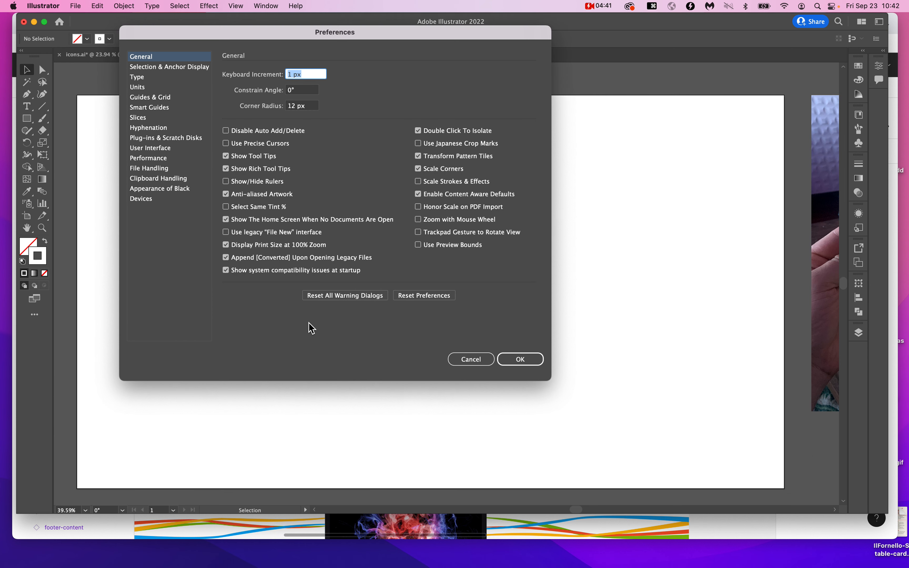
click(162, 97)
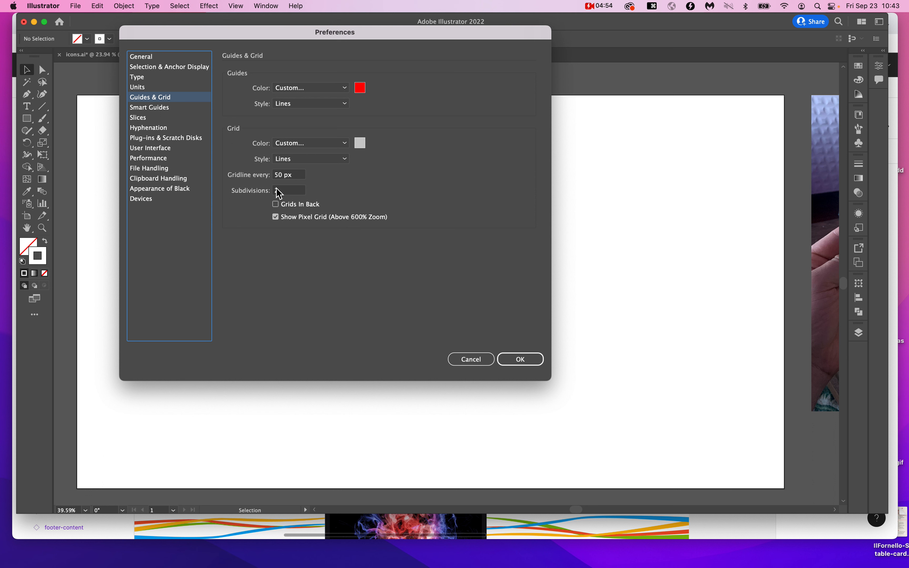
click(471, 360)
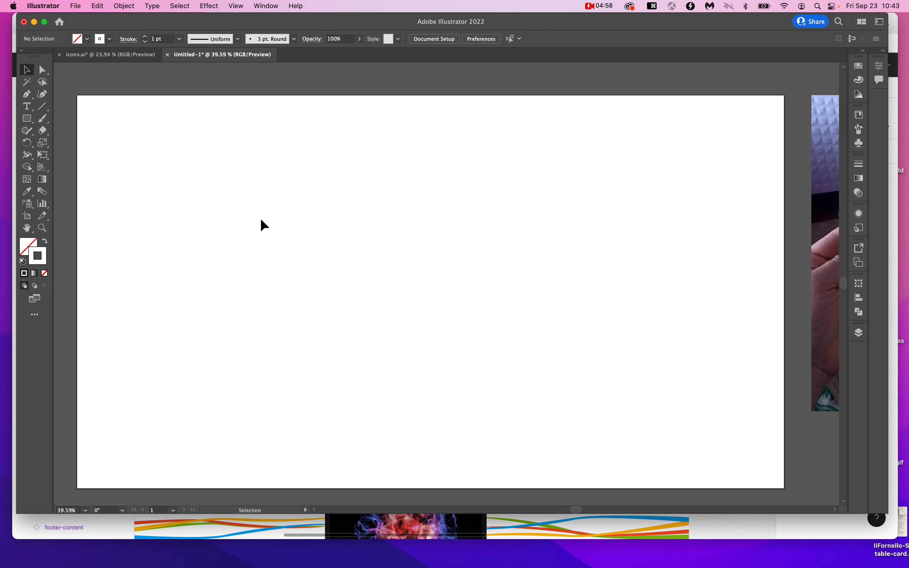
click(57, 7)
mouse_move(44, 41)
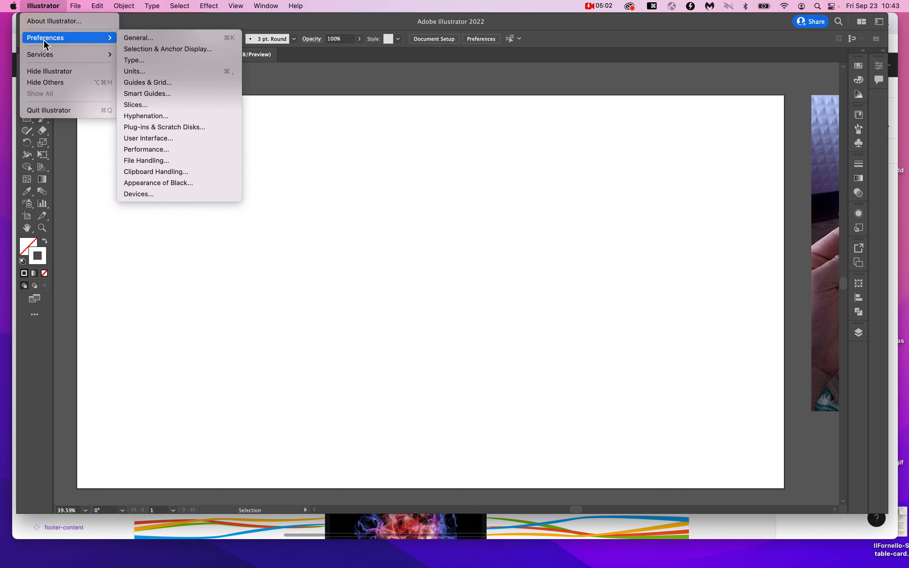
mouse_move(74, 5)
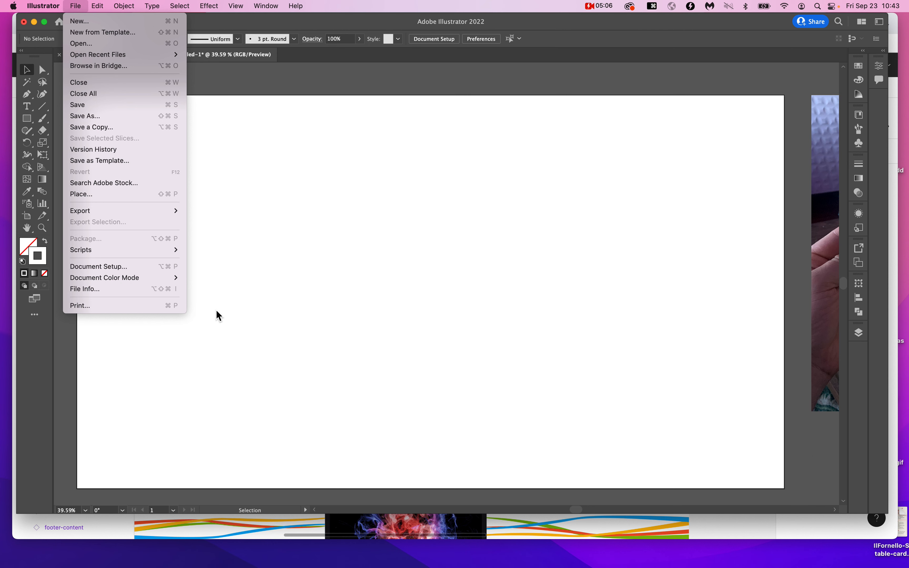
click(239, 314)
Show the document grid over the blank artboard
scroll(237, 313, down, 2)
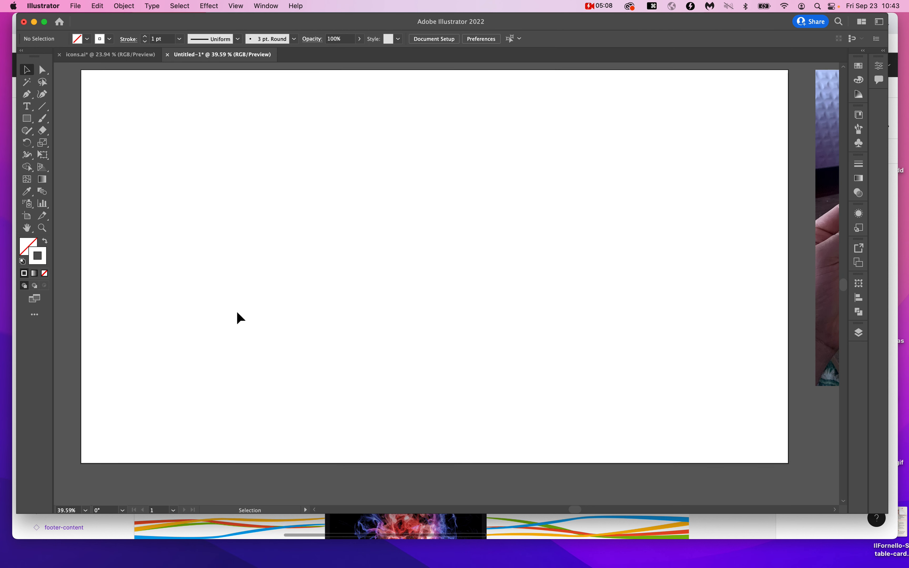
key(a)
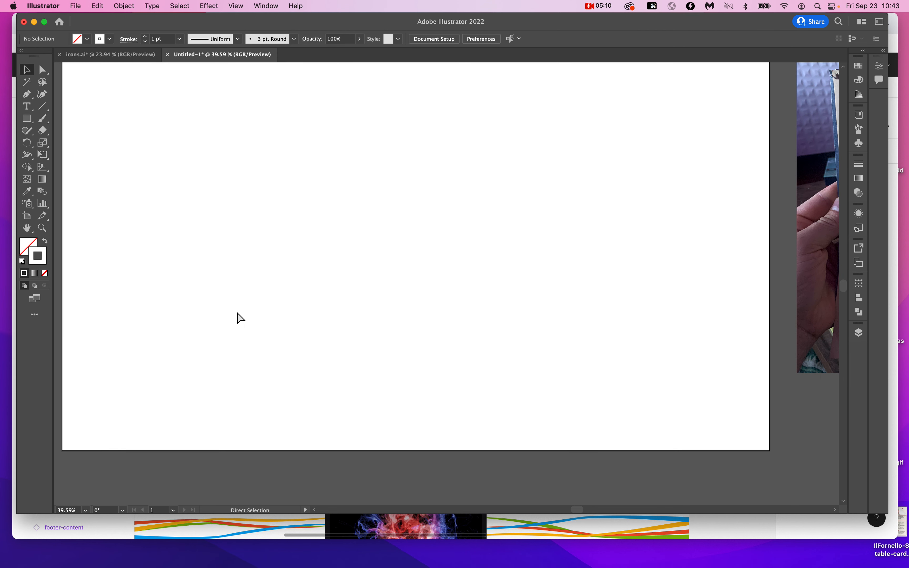
key(super+apostrophe)
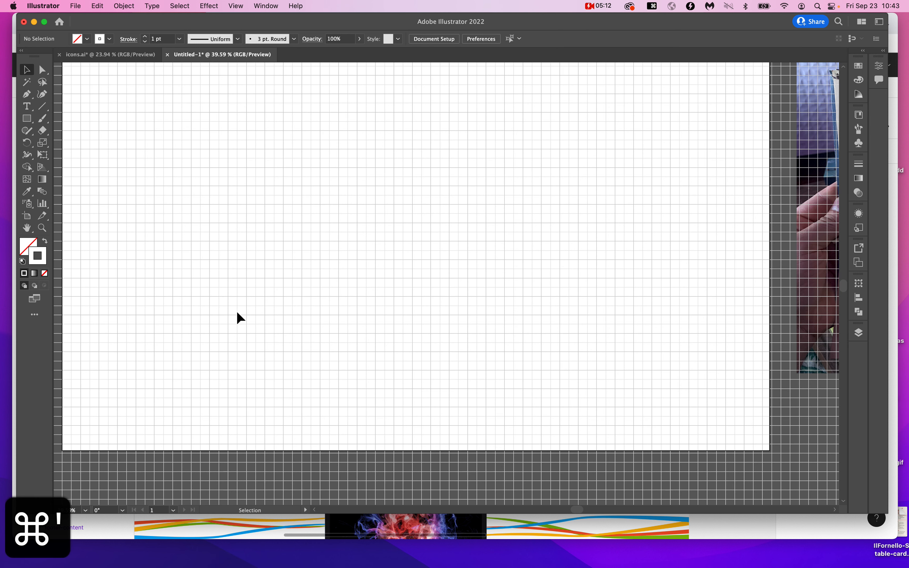
Turn on Snap to Grid and extend the artboard's right and bottom edges to gridlines, making it 1925 × 1075 px
scroll(785, 444, up, 5)
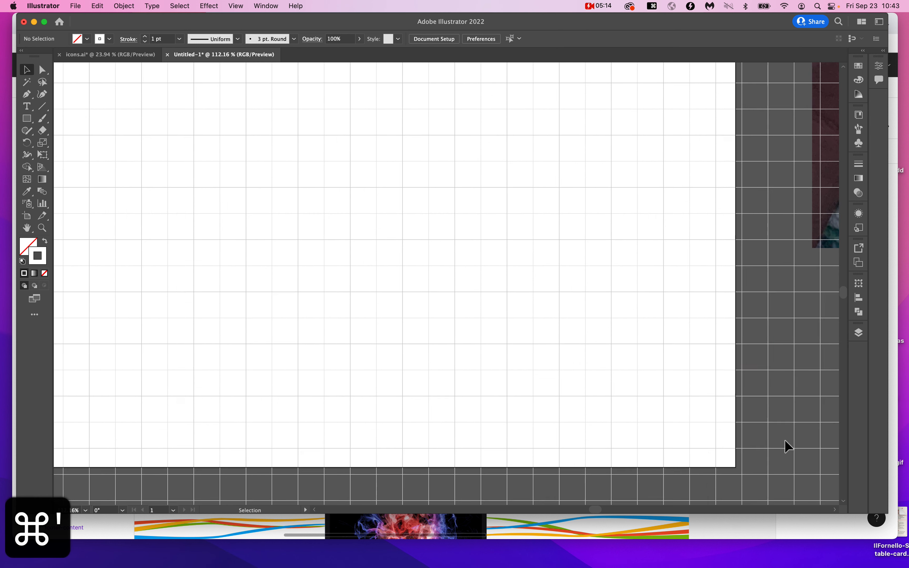
scroll(750, 446, up, 3)
scroll(750, 445, up, 3)
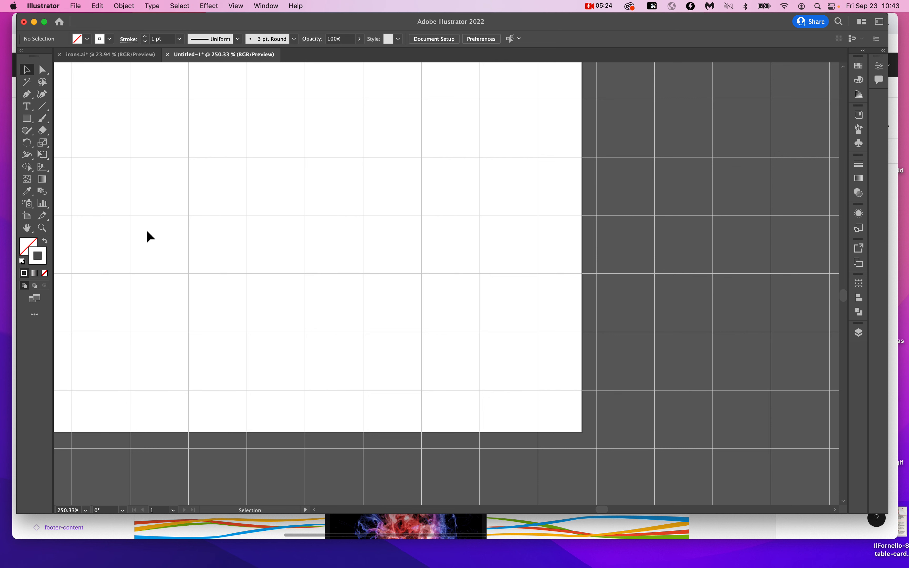
click(27, 216)
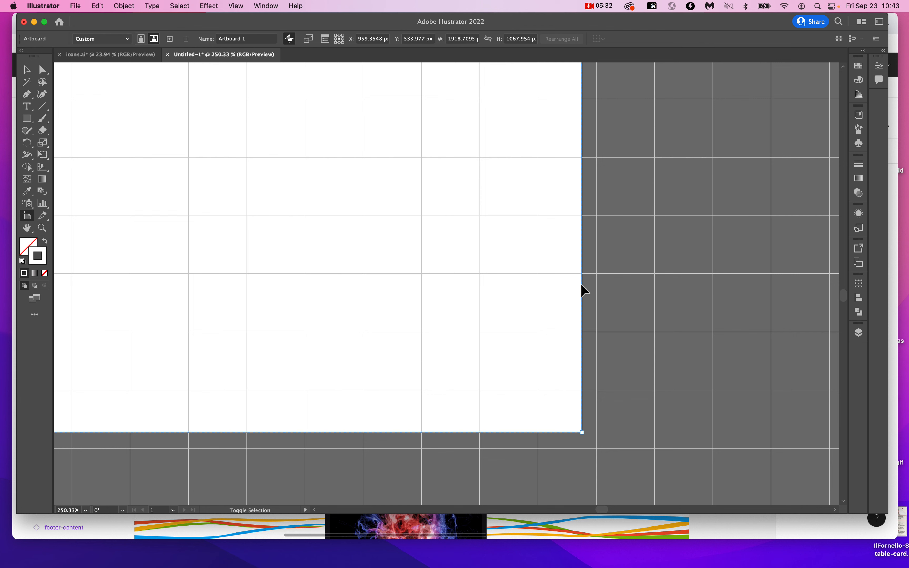
key(shift+super+apostrophe)
drag(582, 286, 603, 277)
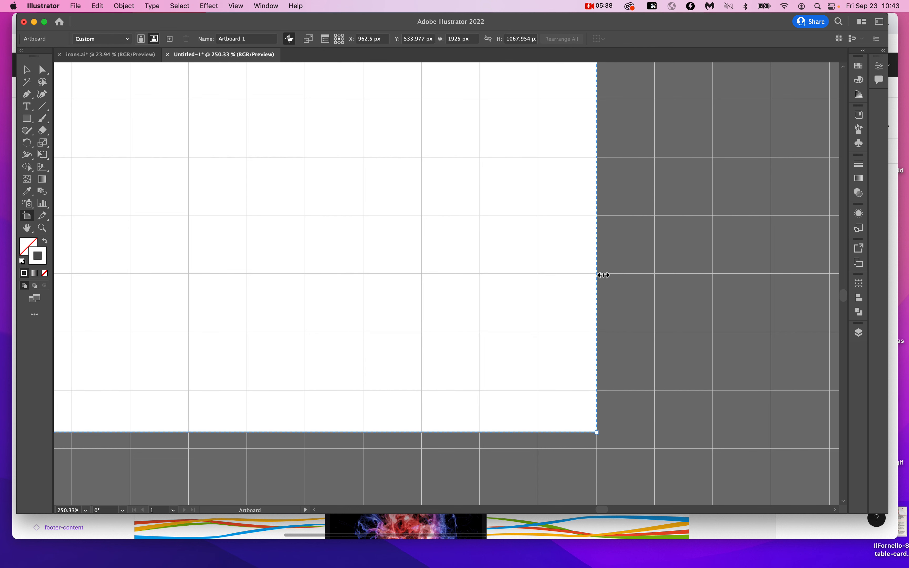
mouse_move(569, 436)
mouse_down()
mouse_move(567, 446)
mouse_move(568, 420)
mouse_move(567, 438)
mouse_up()
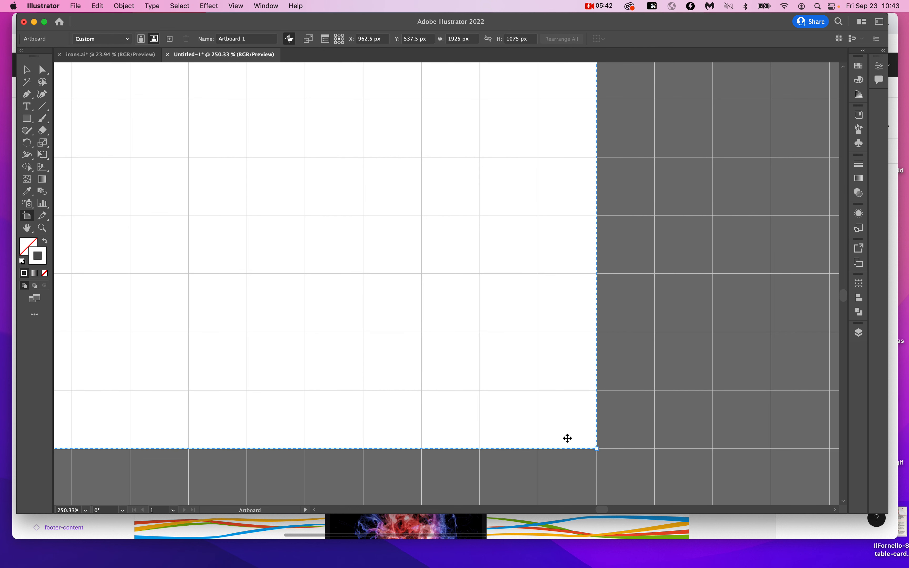
scroll(567, 438, down, 10)
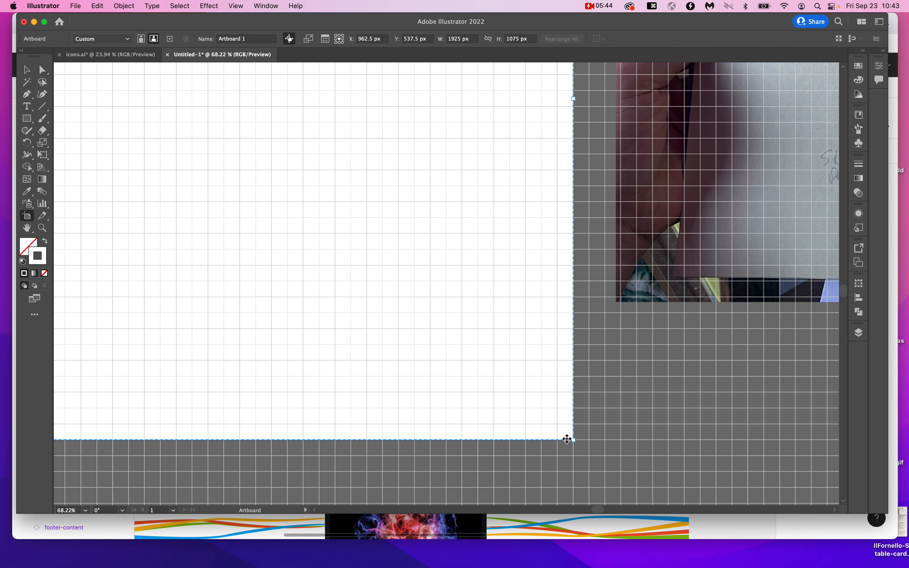
scroll(368, 268, down, 6)
key(v)
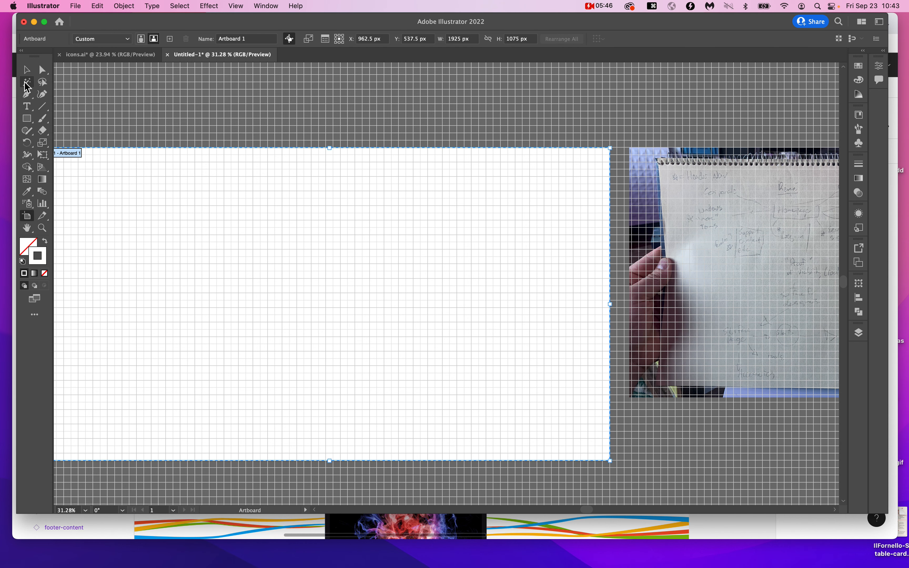
Draw a rectangle about 15 by 5 small grid squares on the artboard, snapped to the grid, and fill it with yellow
scroll(190, 284, up, 5)
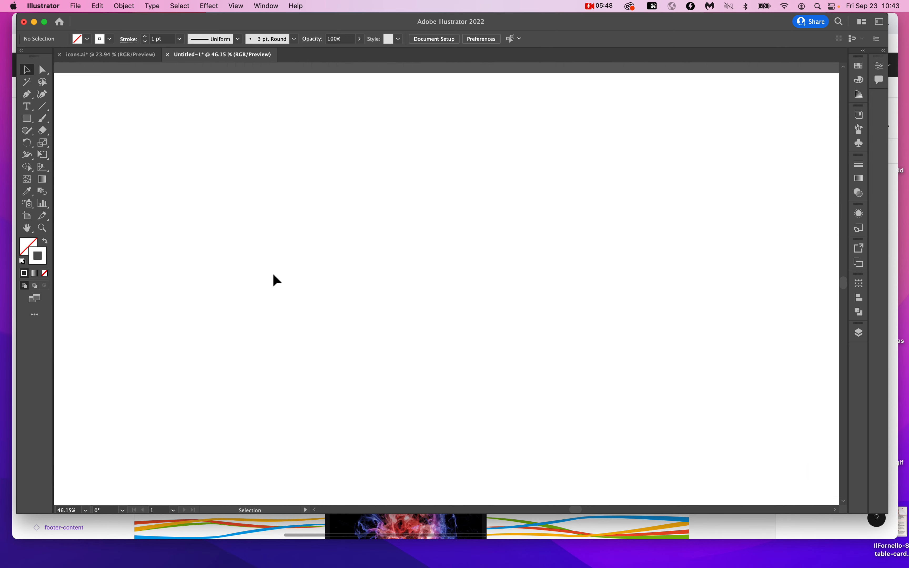
scroll(276, 280, down, 2)
click(26, 118)
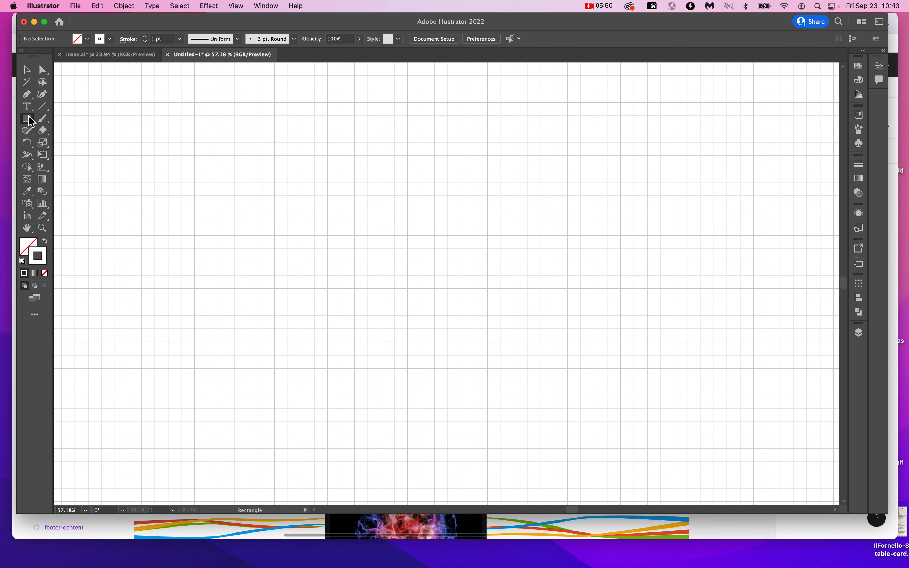
drag(355, 183, 554, 249)
scroll(466, 262, up, 3)
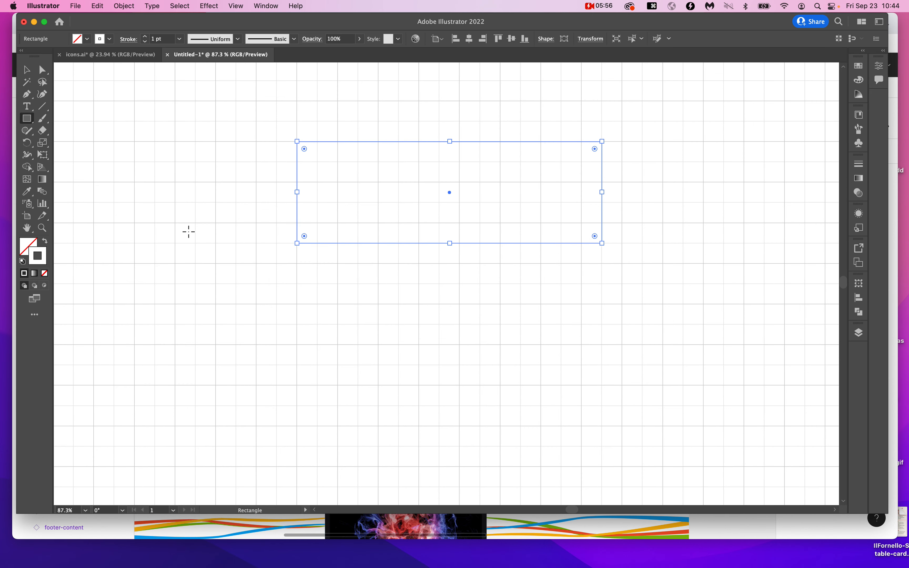
scroll(188, 232, right, 2)
scroll(188, 231, up, 2)
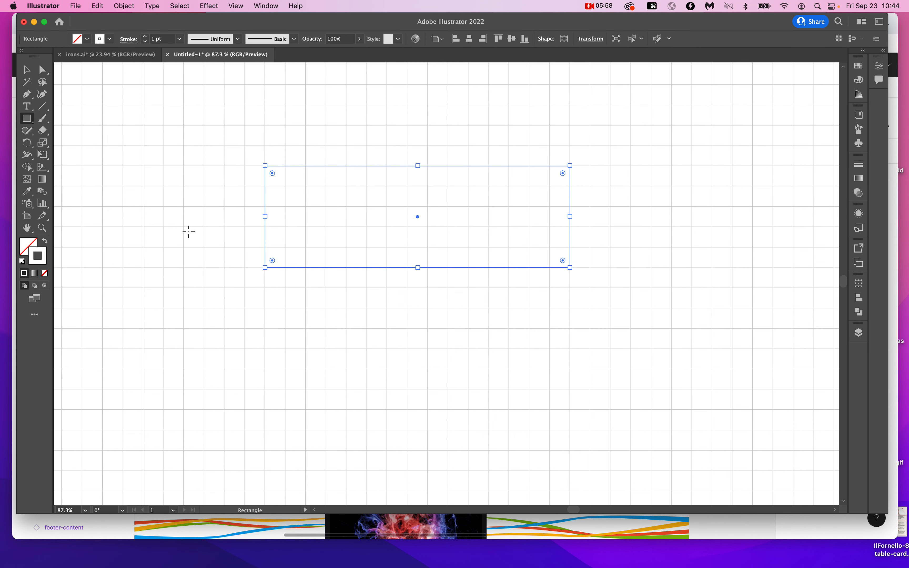
click(87, 39)
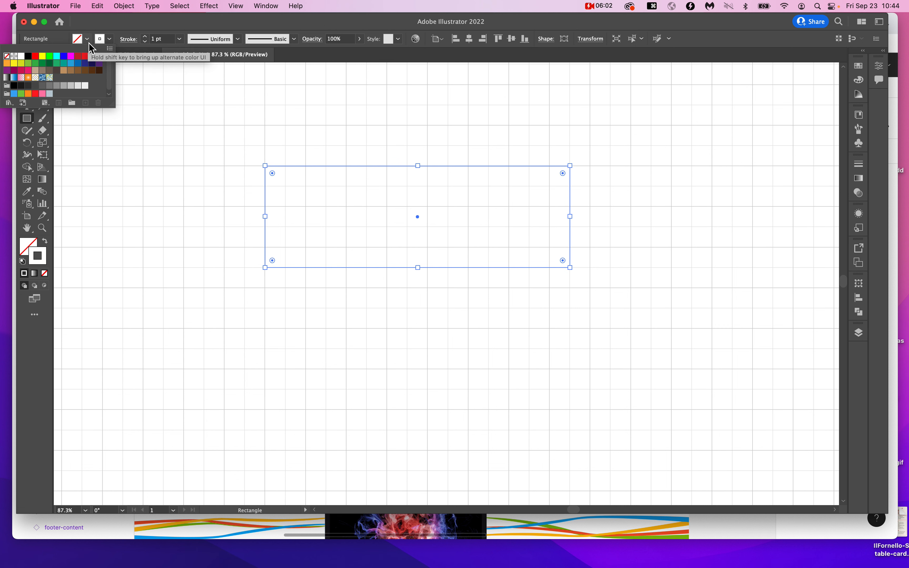
click(42, 56)
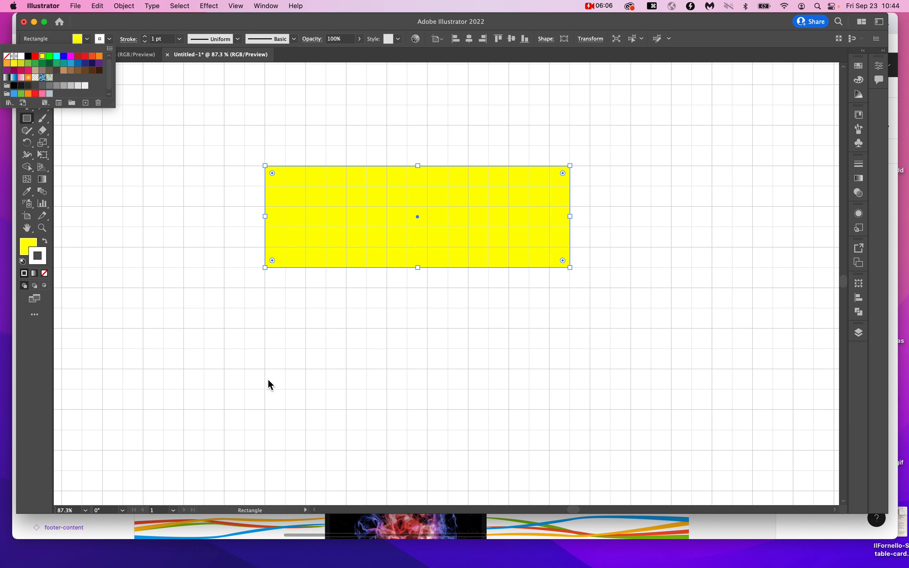
Convert the yellow rectangle into an area type frame and enter "Hello World" in it
click(26, 107)
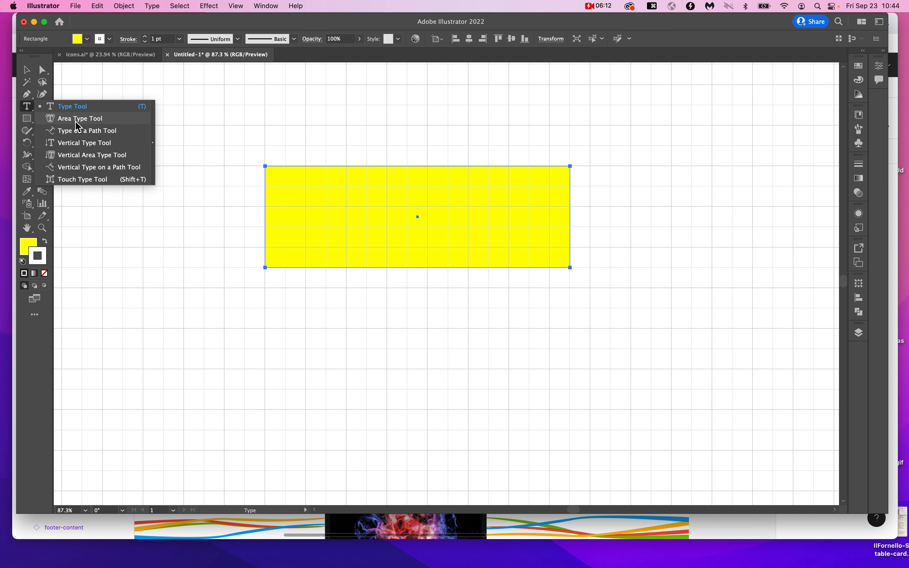
key(alt+super+8)
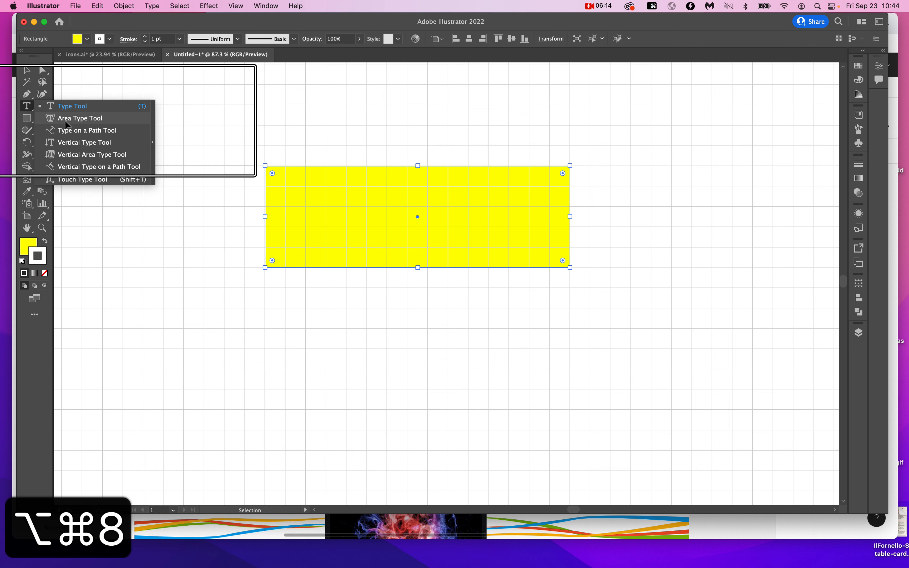
key(alt+super+8)
click(71, 118)
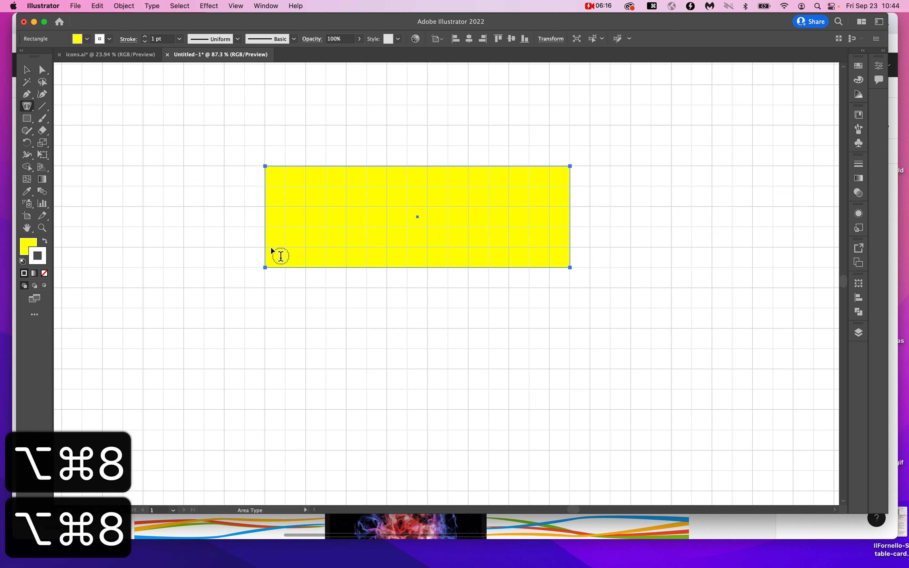
click(266, 233)
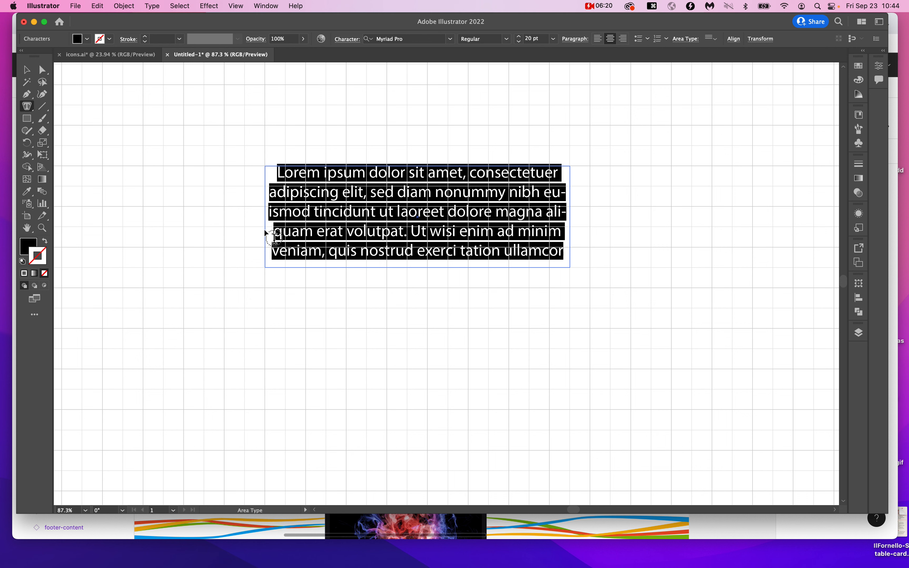
text(Hello )
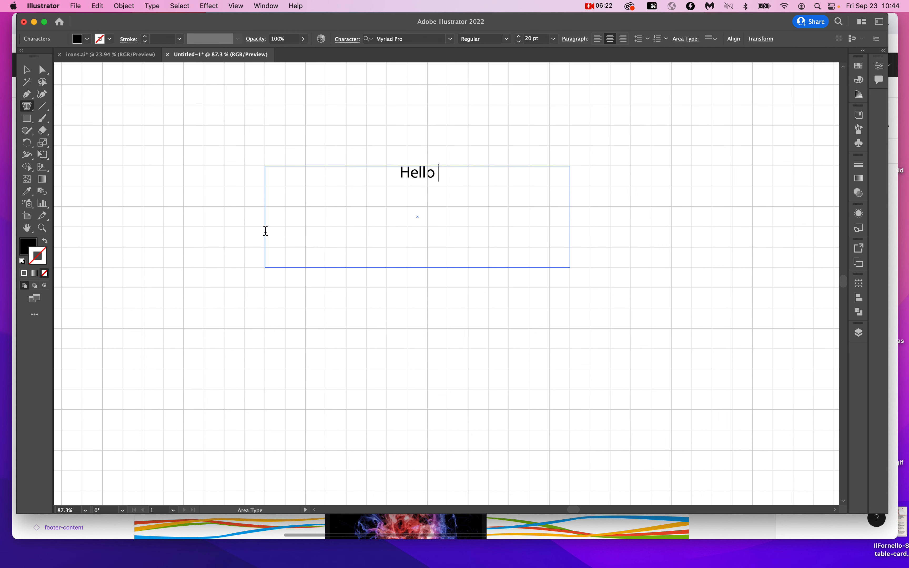
text(World)
click(26, 70)
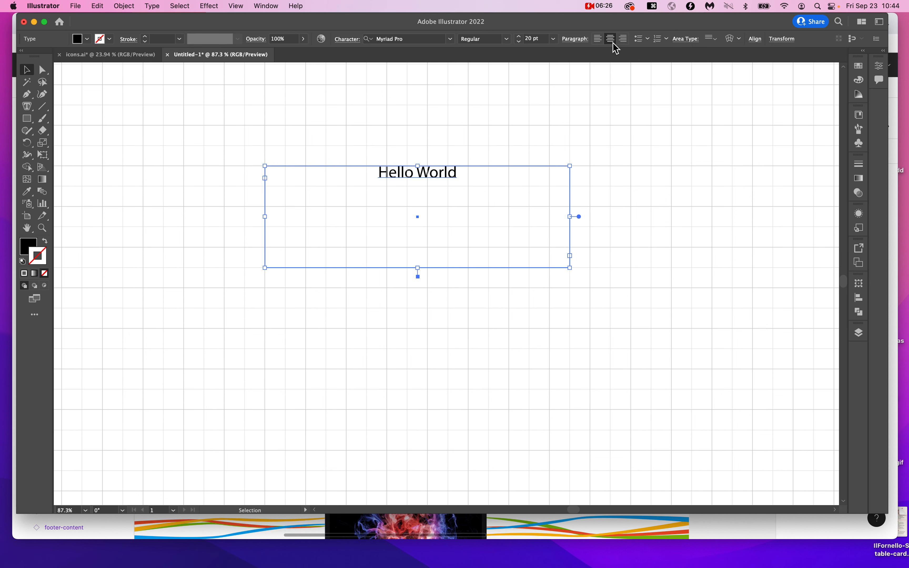
Try left alignment on the "Hello World" text and return it to centre alignment
key(alt+super+8)
click(598, 37)
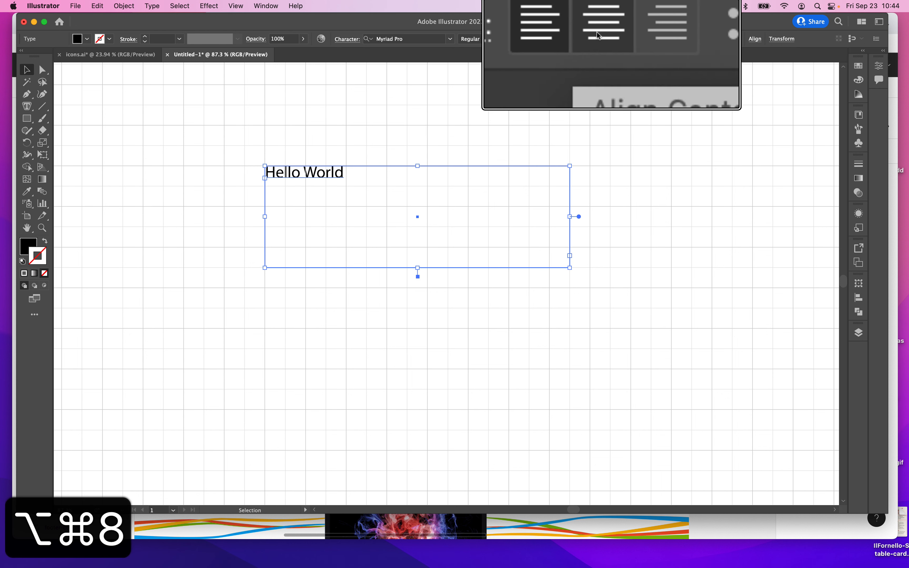
click(601, 33)
key(alt+super+8)
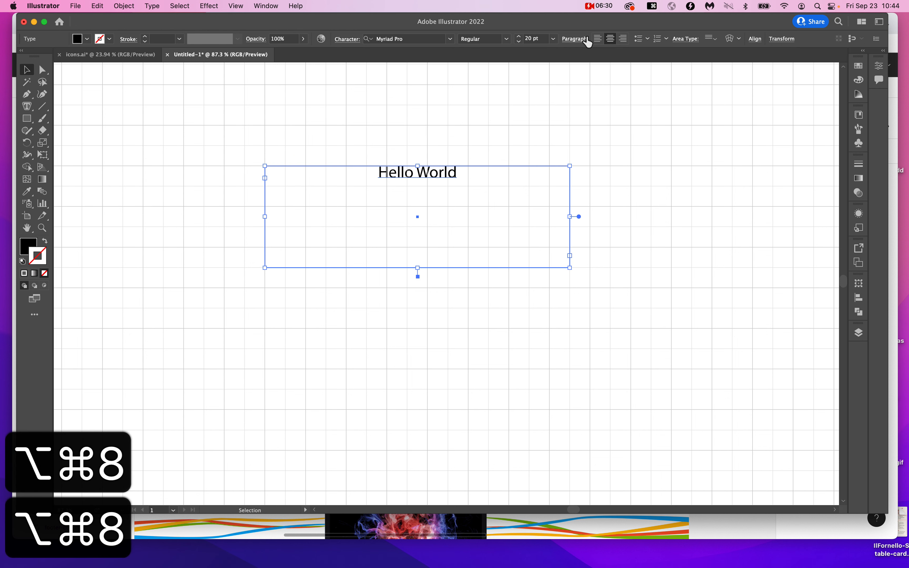
click(236, 6)
mouse_move(266, 5)
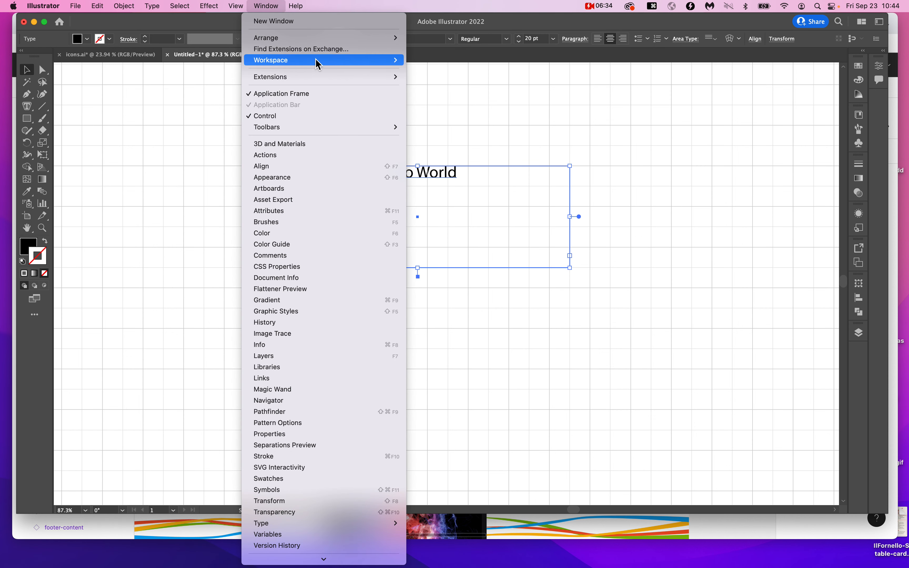
mouse_move(318, 61)
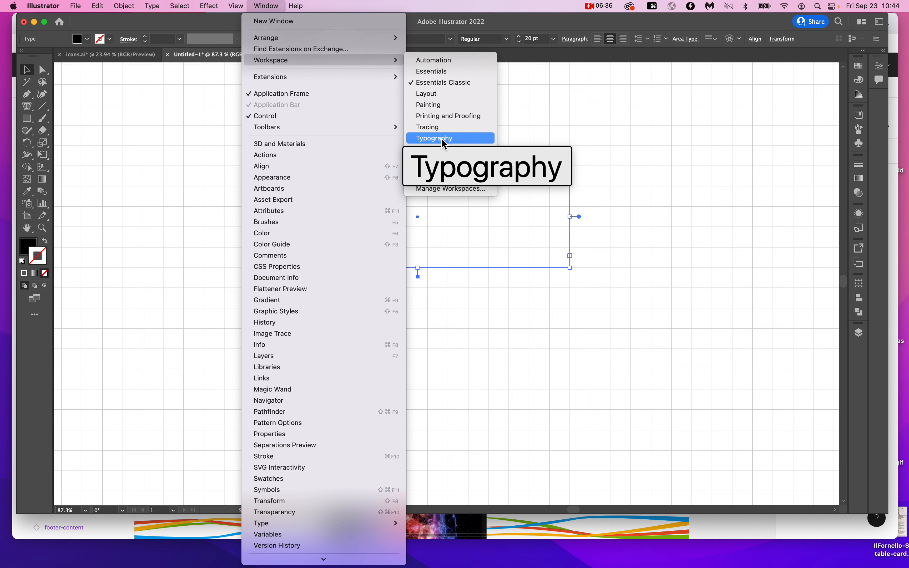
mouse_move(264, 524)
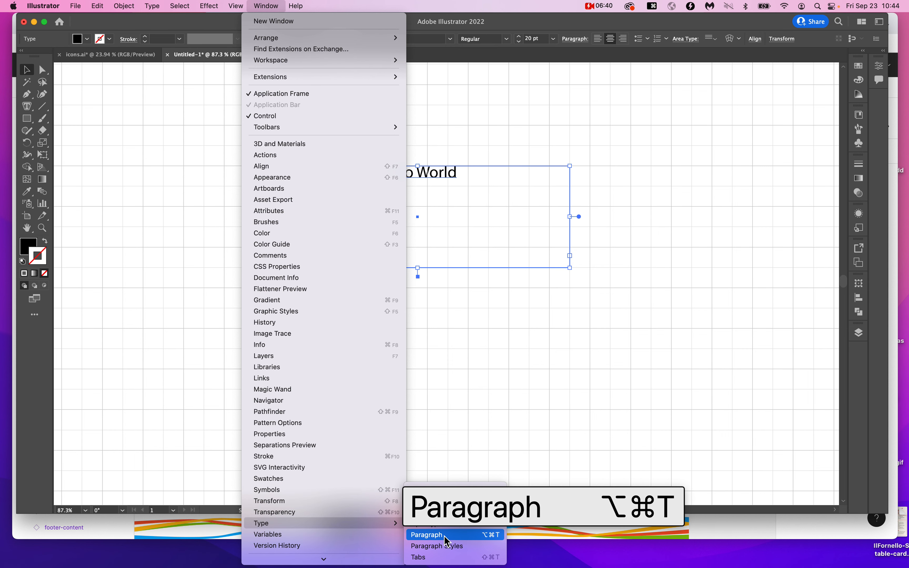
click(461, 447)
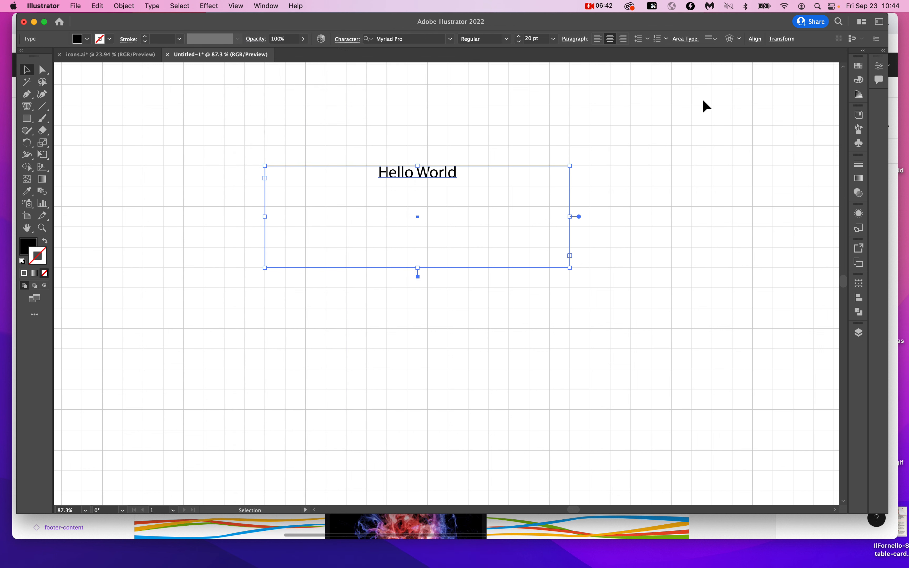
Align the "Hello World" text to the vertical centre of its area type frame
click(712, 41)
click(720, 63)
click(514, 324)
click(443, 217)
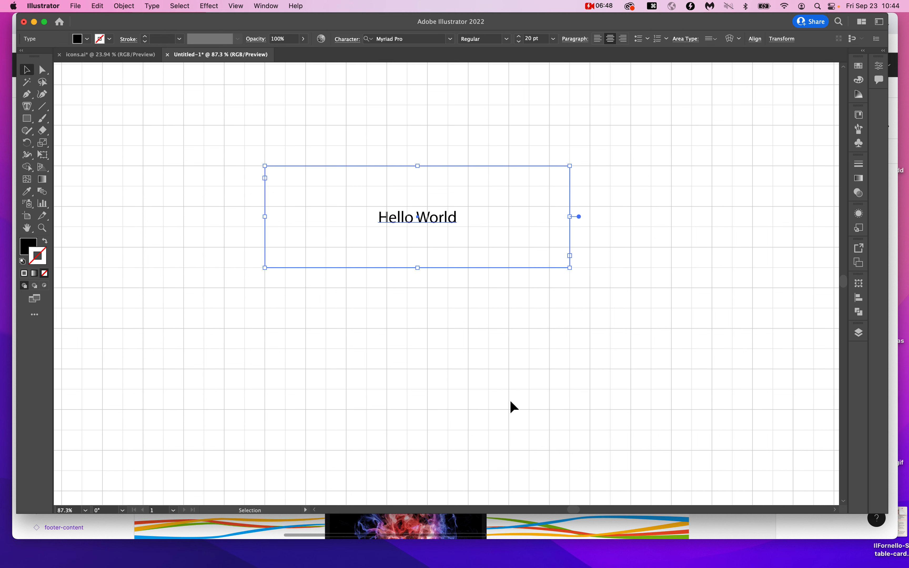
Shrink the "Hello World" frame from its top and left edges to about 14 by 4 small grid squares
drag(417, 165, 417, 186)
drag(265, 227, 327, 226)
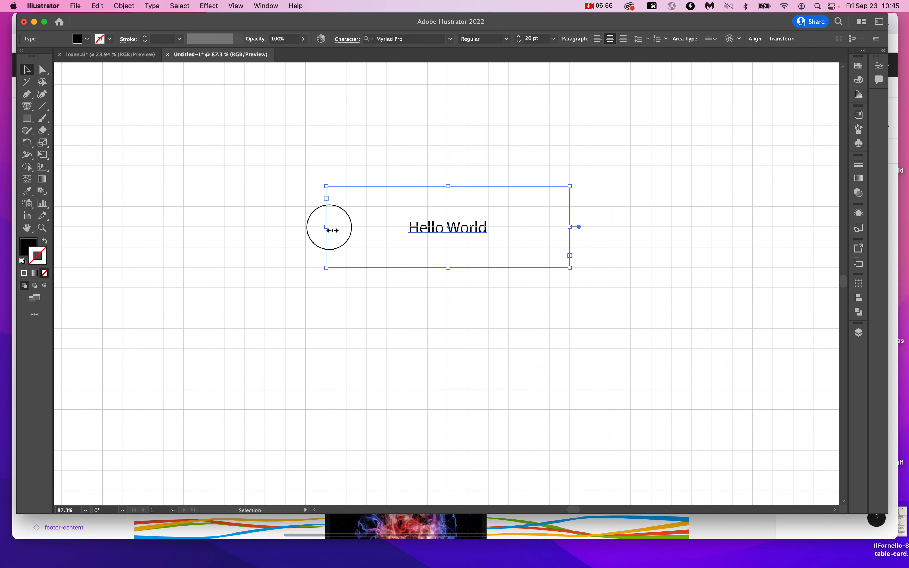
drag(326, 227, 285, 228)
click(433, 350)
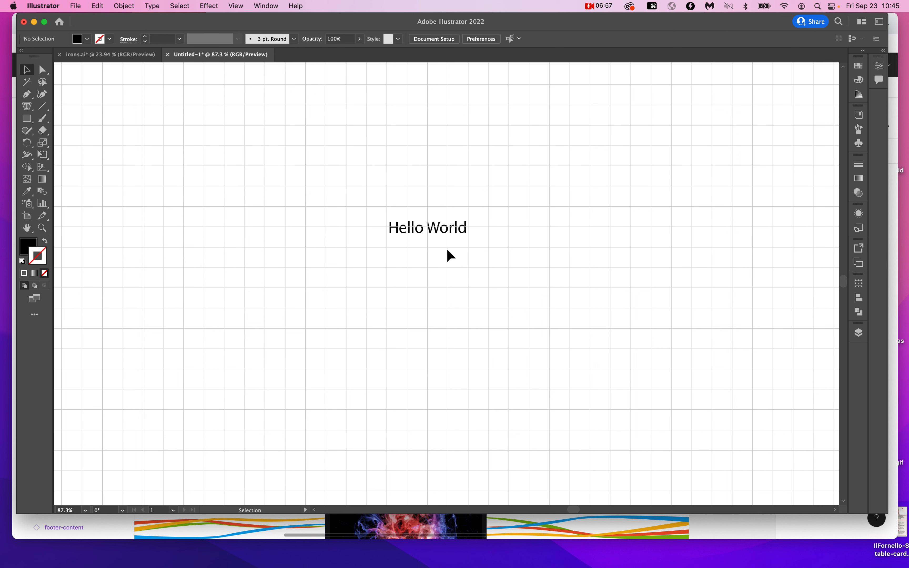
Try applying a drop shadow to the "Hello World" text and undo it
click(433, 229)
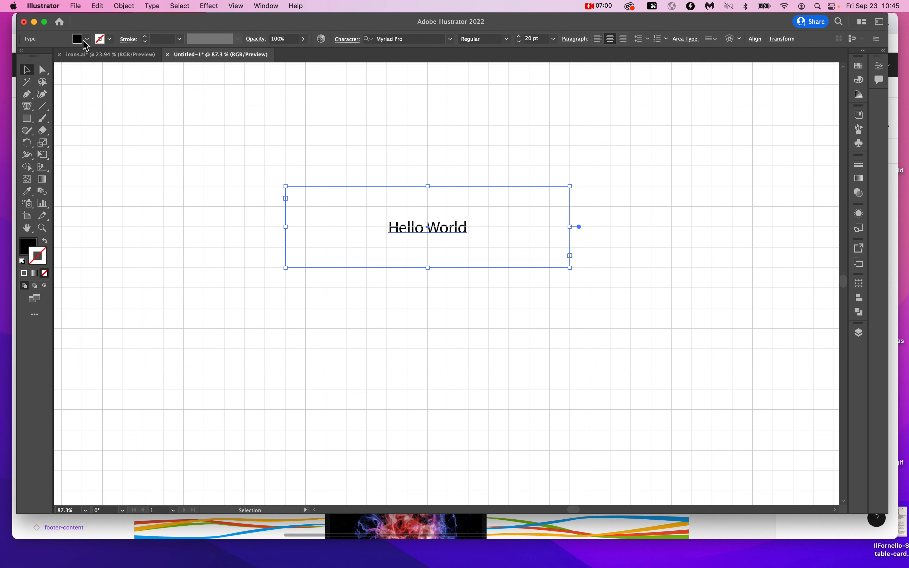
key(alt+super+8)
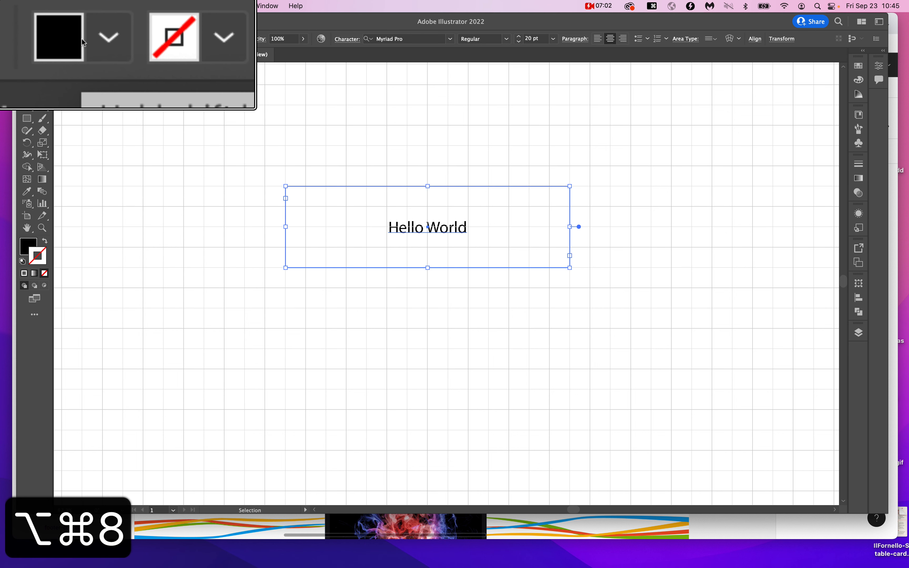
key(alt+super+8)
click(211, 5)
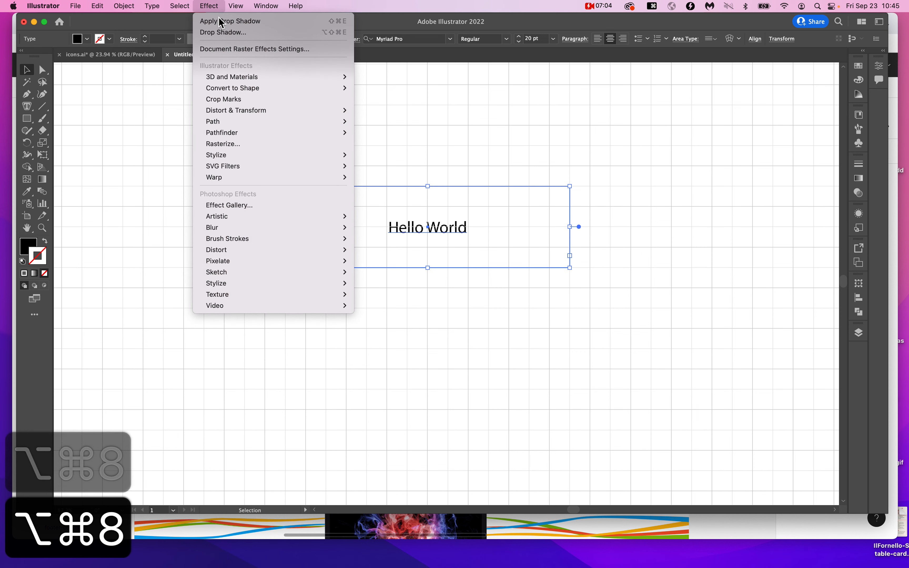
click(230, 21)
click(373, 418)
scroll(436, 270, up, 5)
key(super+z)
click(420, 347)
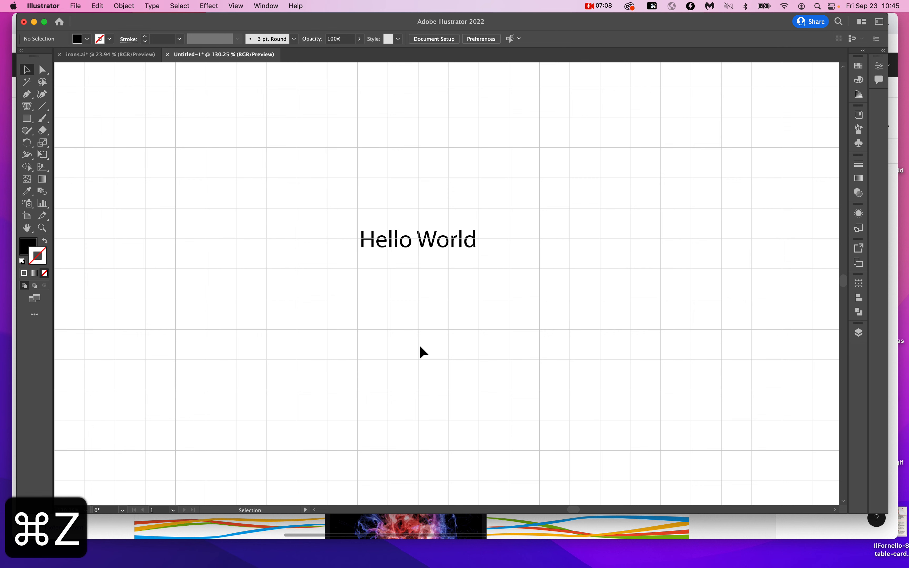
Move the "Hello World" text frame slightly, keeping it snapped to the grid
scroll(420, 347, down, 3)
click(419, 266)
drag(419, 267, 435, 251)
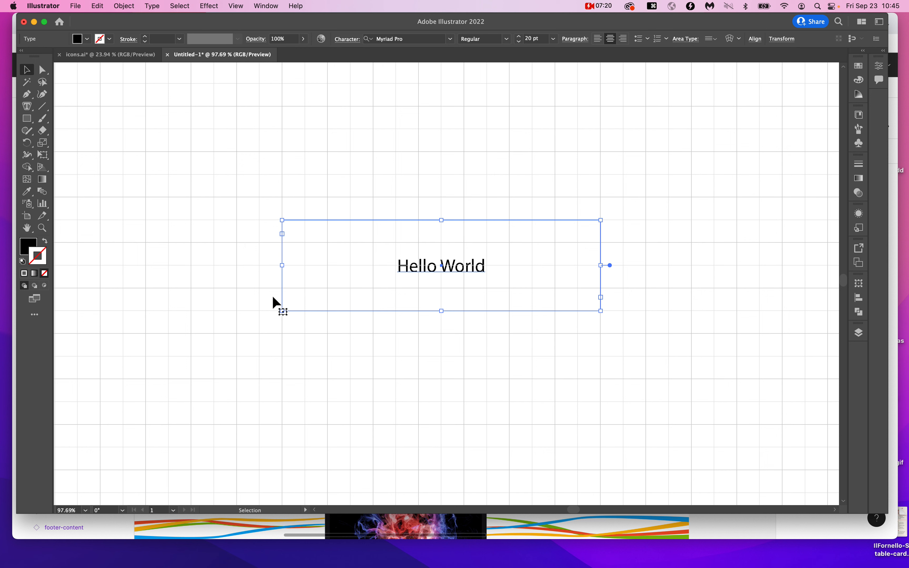
click(633, 454)
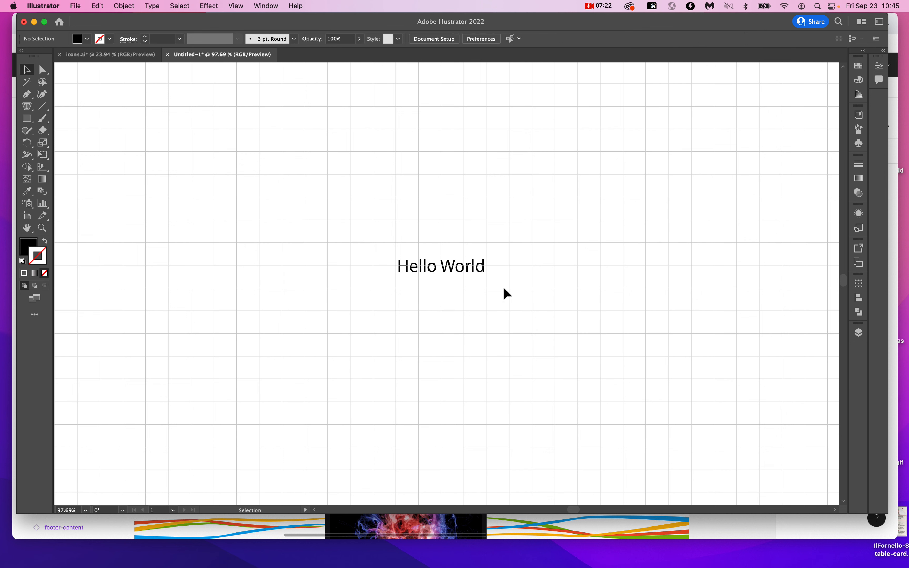
Select only the upper-right anchor point of the "Hello World" frame with the Direct Selection tool
click(439, 257)
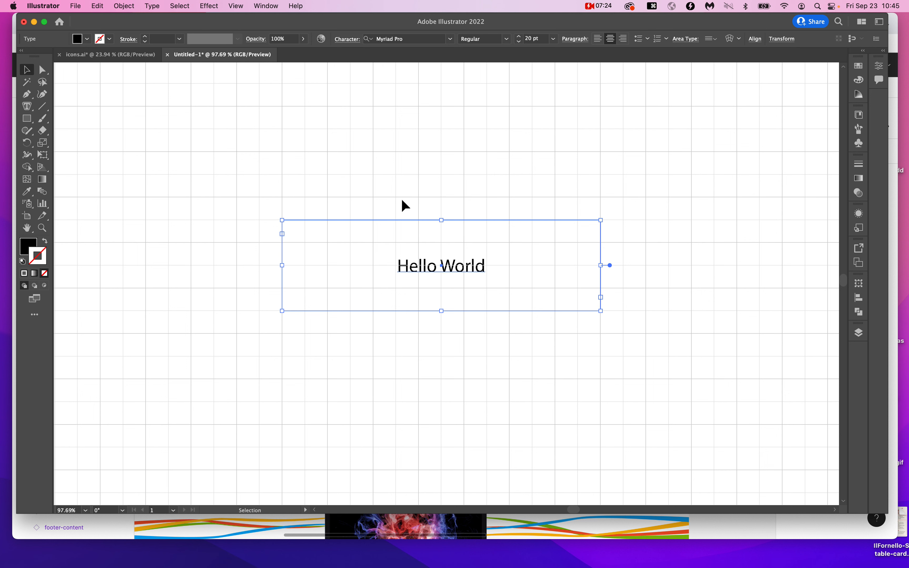
key(alt+super+8)
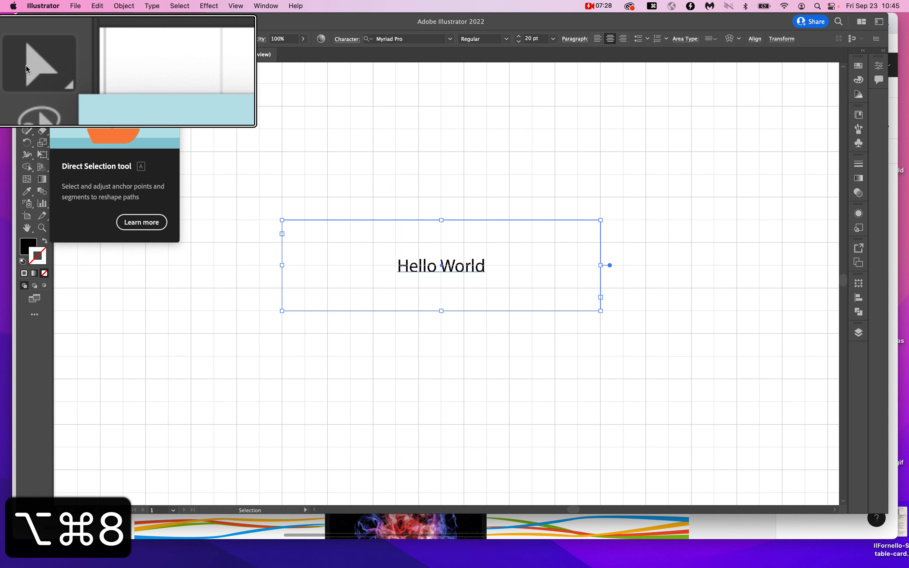
key(alt+super+8)
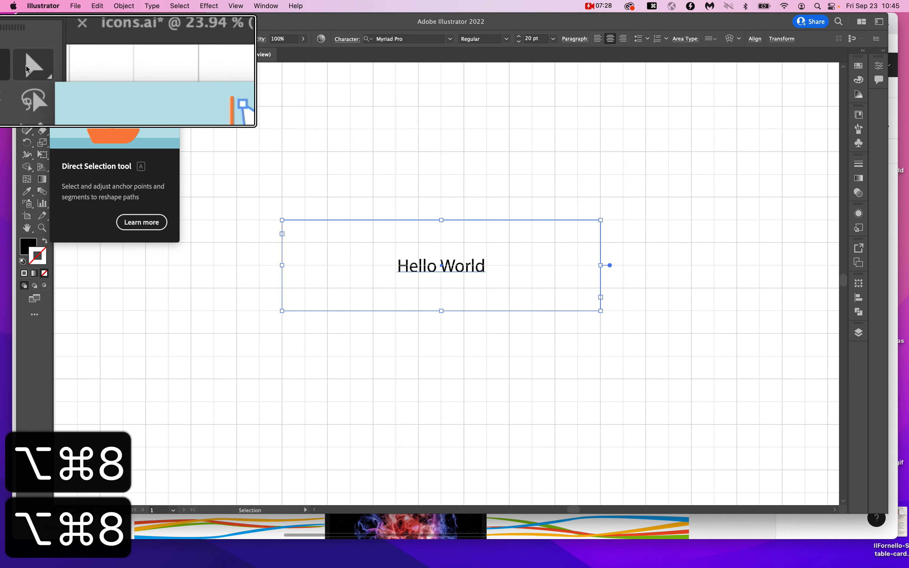
click(300, 330)
key(a)
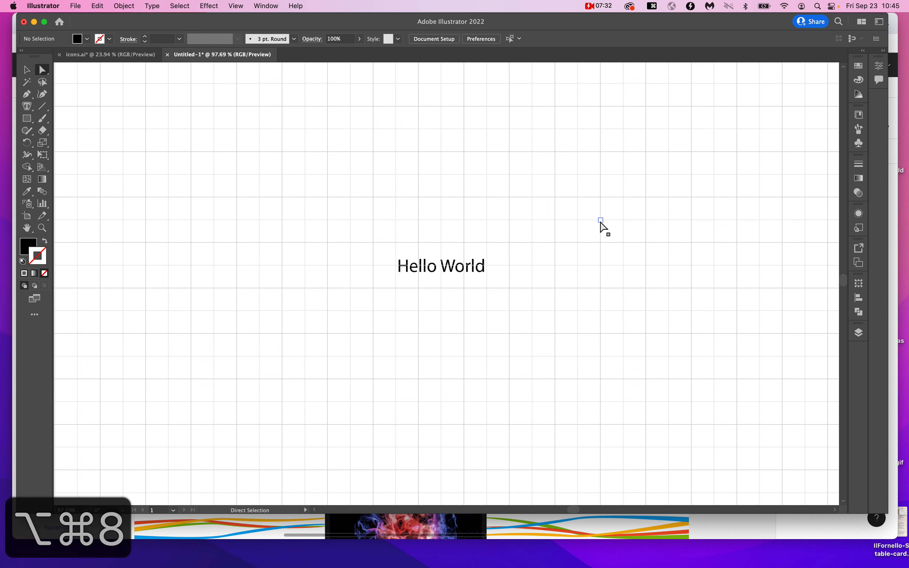
key(alt+super+8)
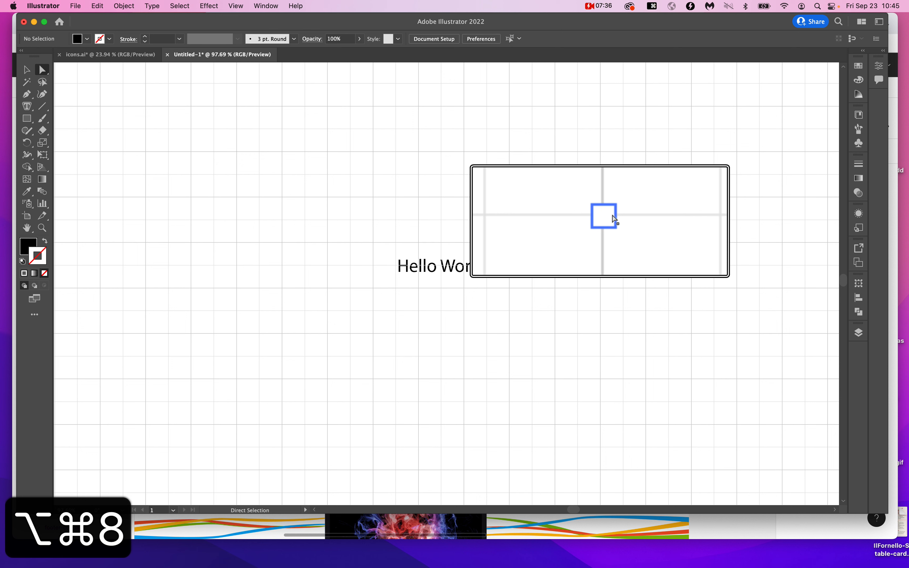
click(605, 219)
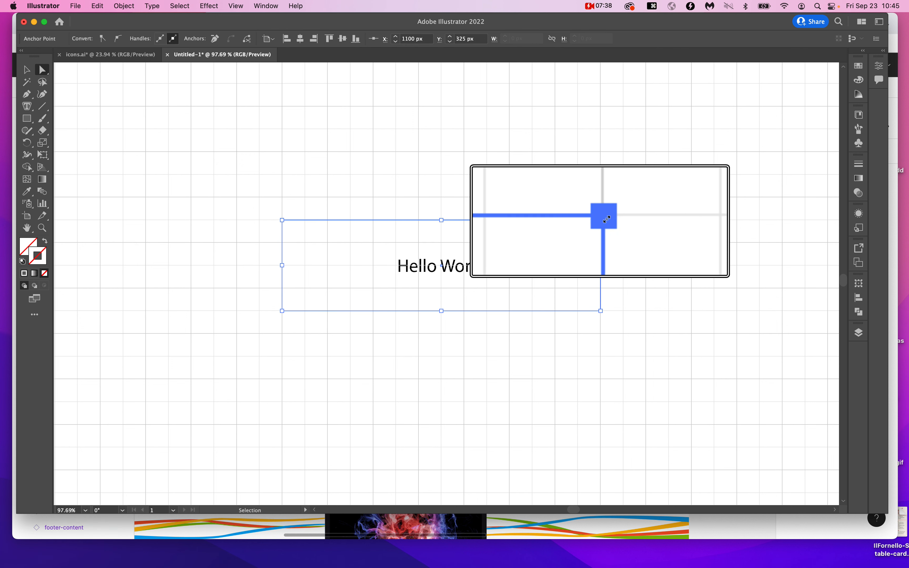
key(alt+super+8)
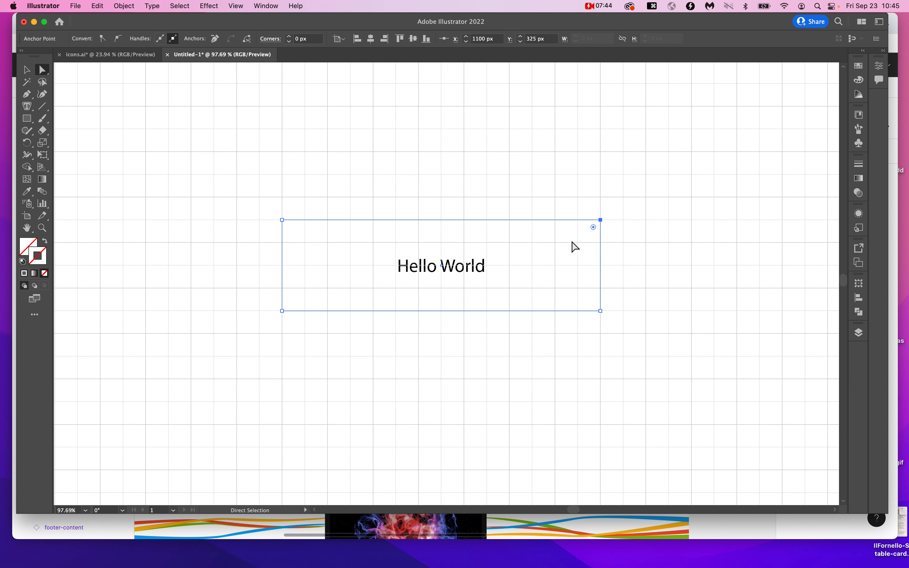
Display the appearance attributes of the frame's path and look over its stroke and fill entries
key(alt+super+8)
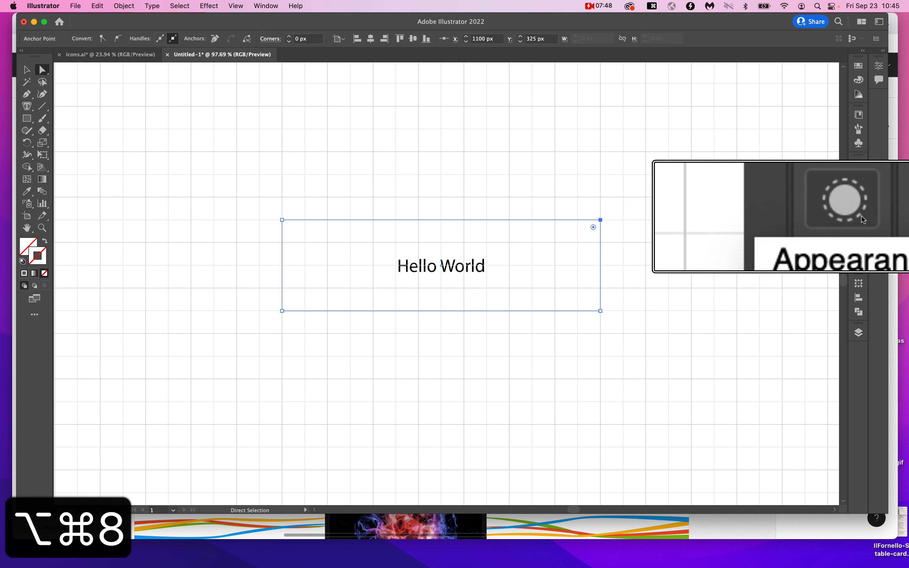
key(alt+super+8)
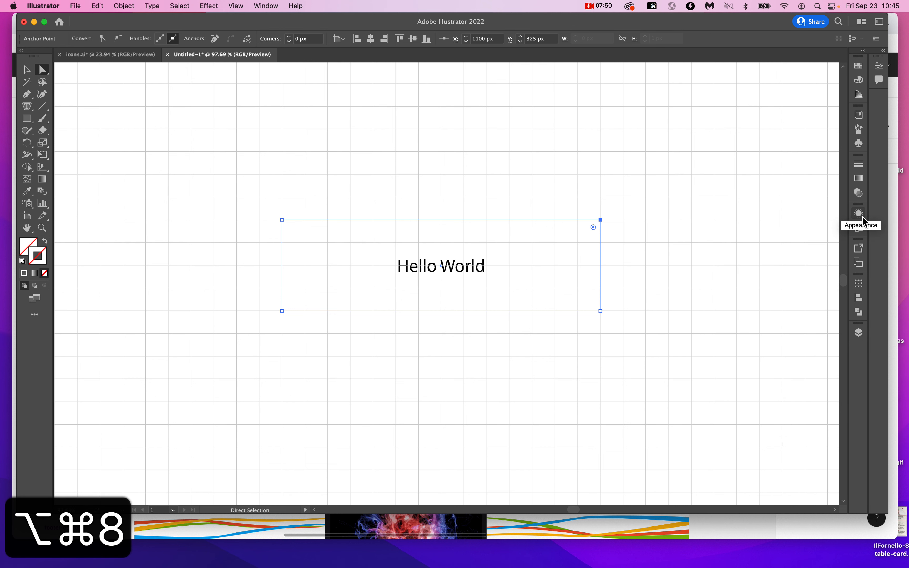
click(266, 6)
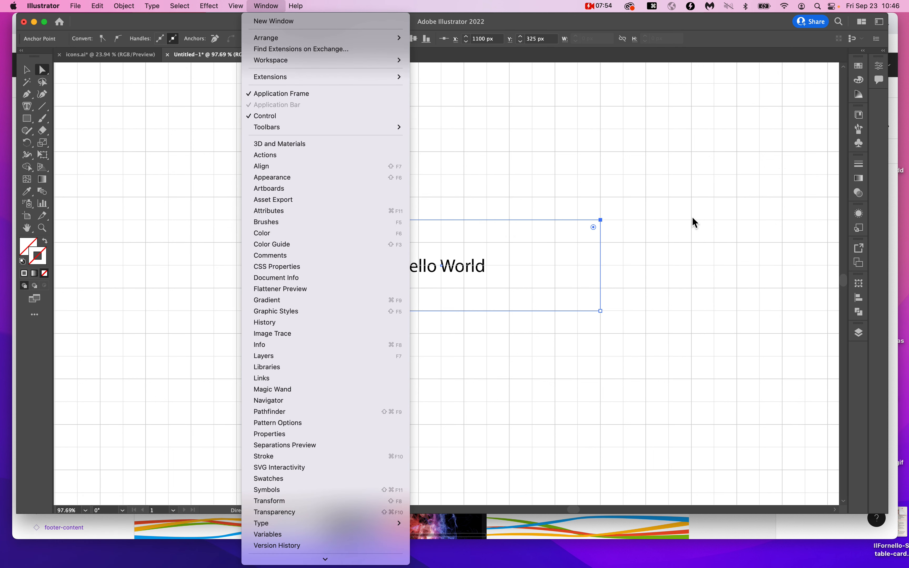
click(860, 215)
click(861, 216)
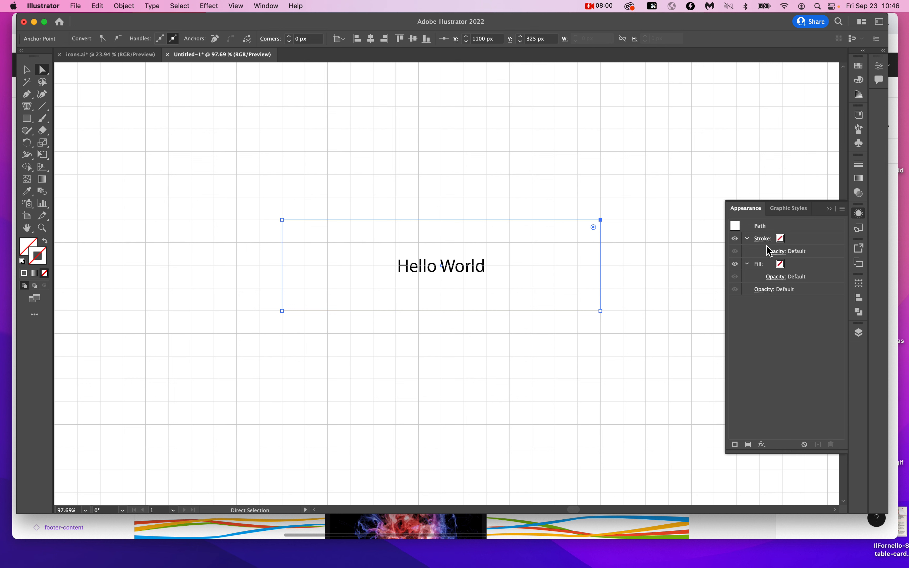
key(alt+super+8)
key(alt+super+8)
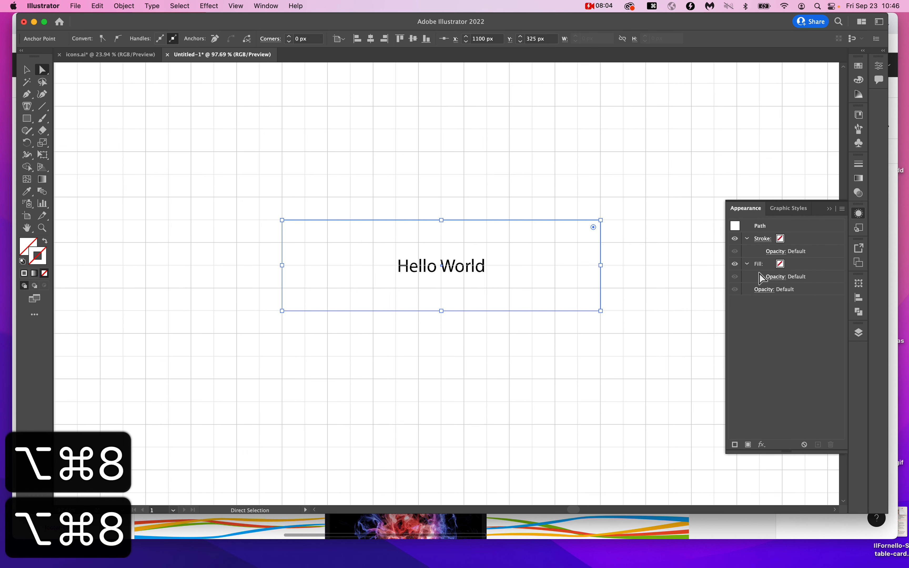
click(843, 209)
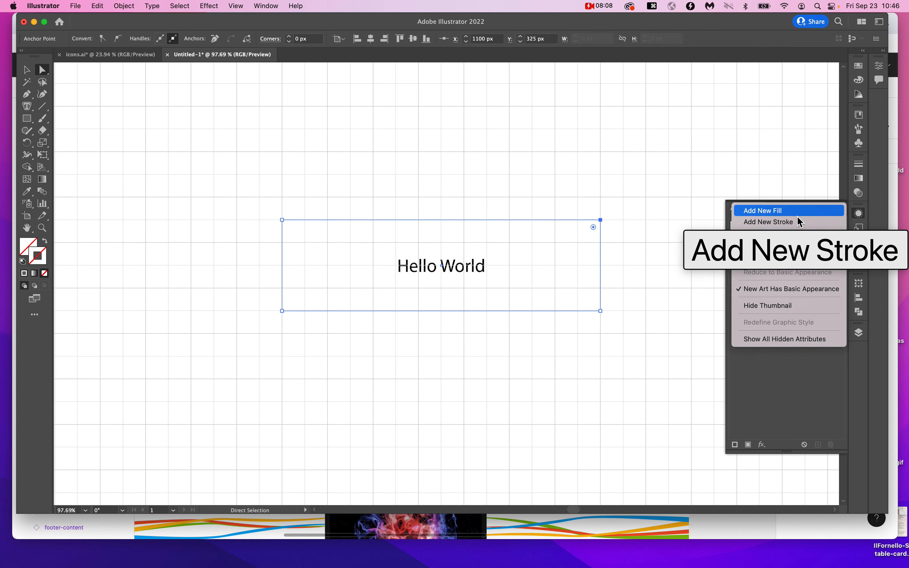
click(810, 396)
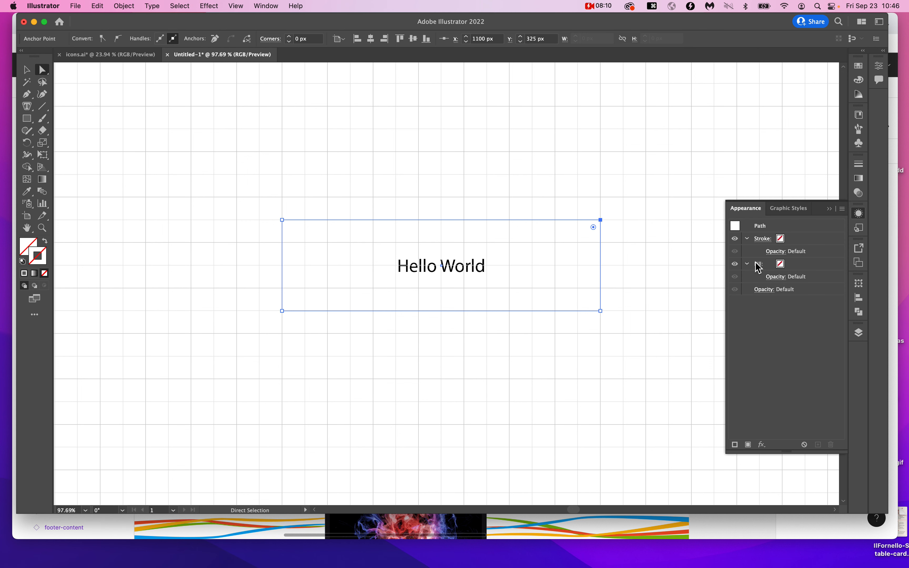
Fill the "Hello World" frame's path with a light grey swatch
click(788, 266)
click(791, 265)
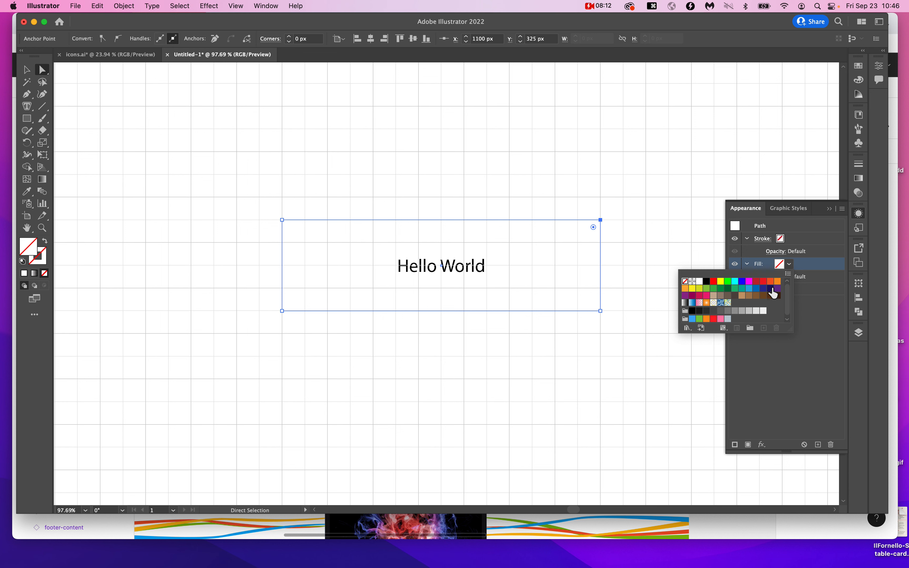
click(749, 312)
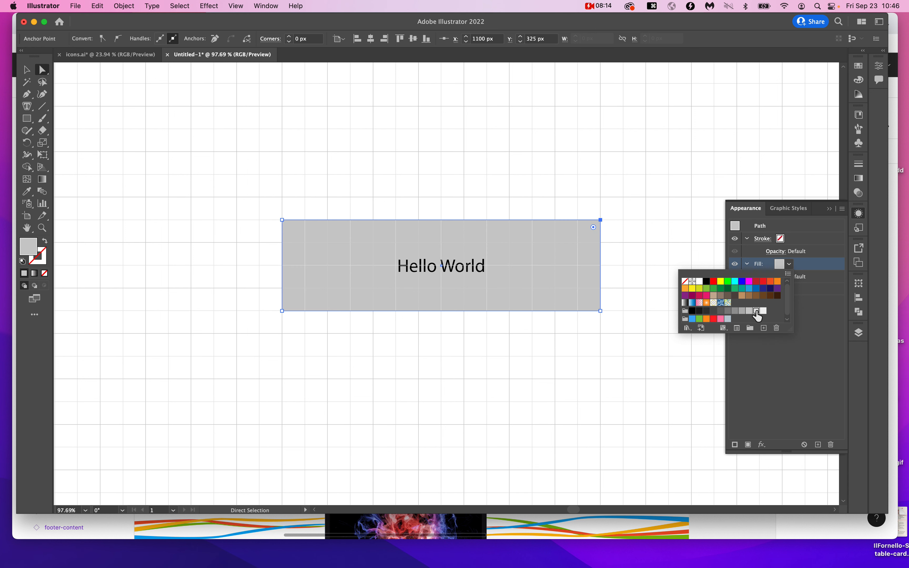
click(757, 312)
click(783, 393)
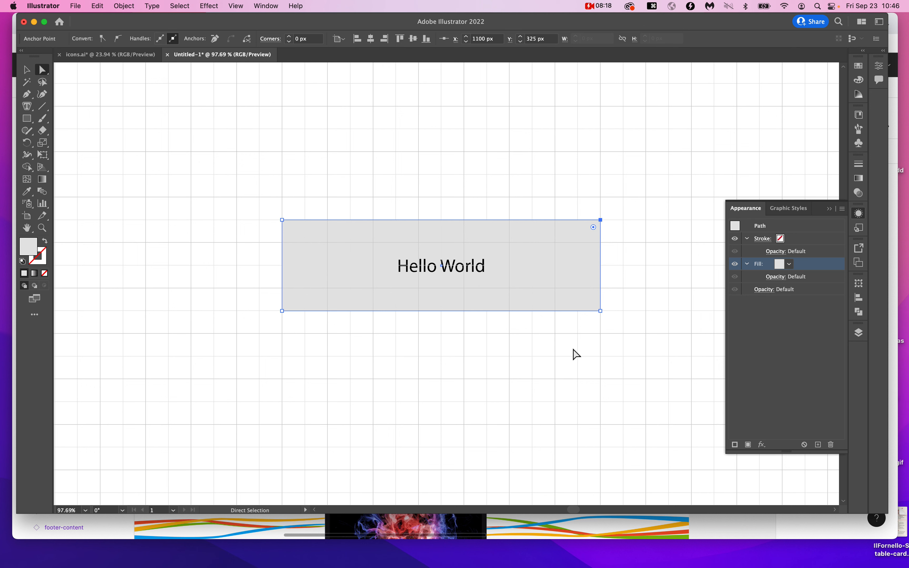
Give the "Hello World" frame's path a dark grey stroke with a weight of 5 pt
click(796, 239)
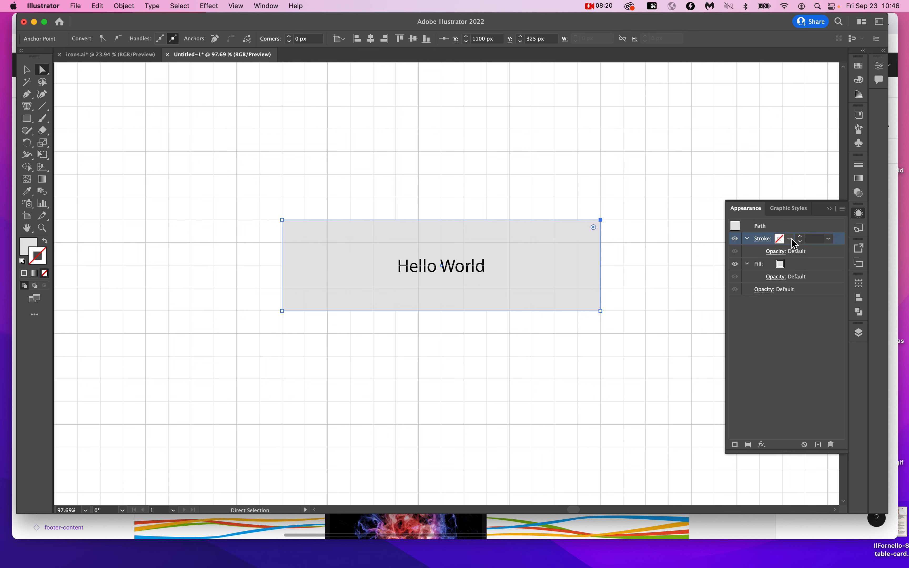
click(789, 239)
click(724, 288)
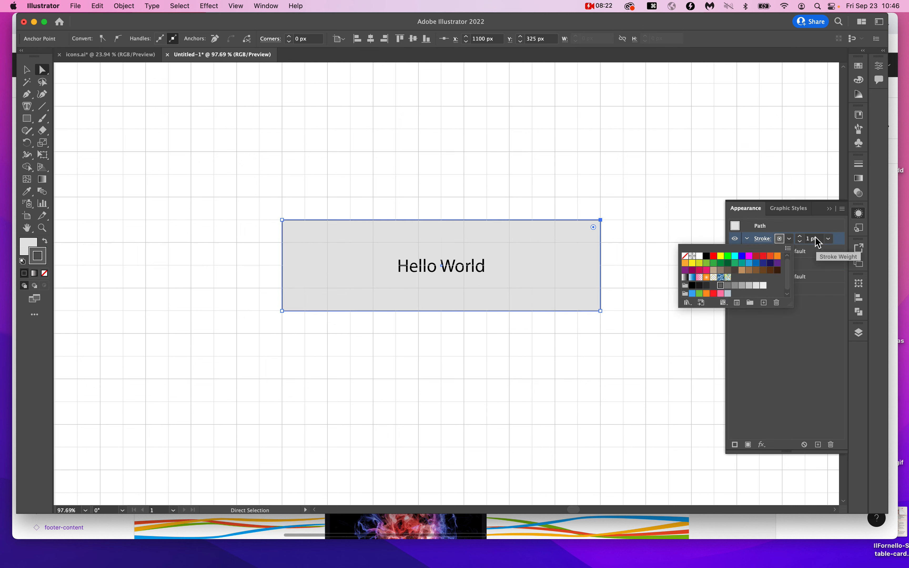
click(804, 239)
click(801, 237)
click(800, 237)
click(801, 237)
click(800, 236)
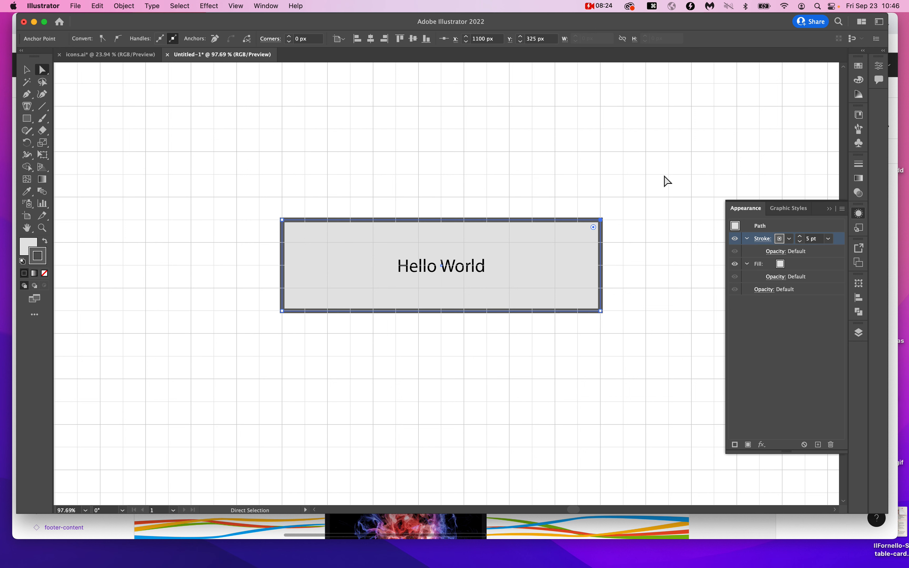
click(660, 181)
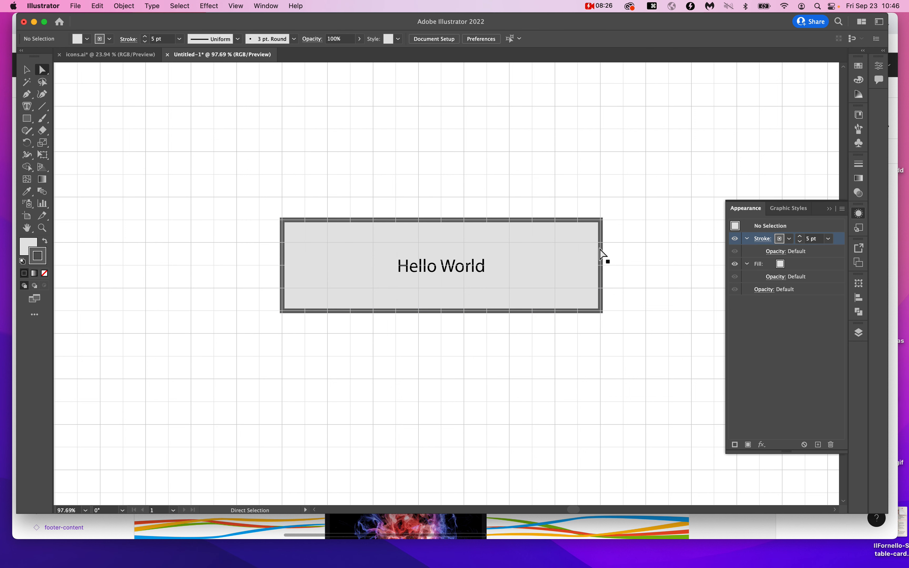
Select the whole path of the grey frame and hide the grid
click(574, 279)
key(super+semicolon)
key(super+apostrophe)
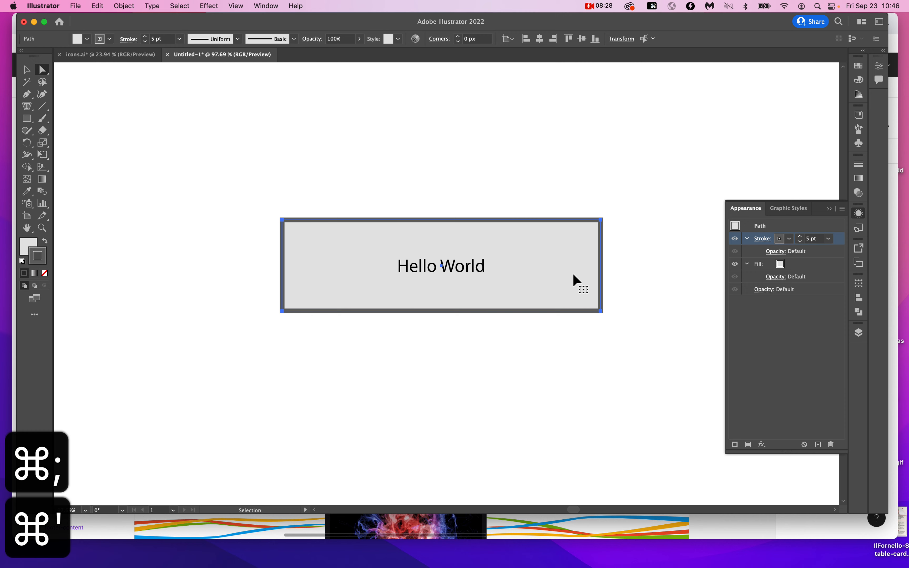
Narrow the "Hello World" frame to 150 px wide and place a copy of it on the empty canvas to its left
click(548, 367)
scroll(546, 368, down, 5)
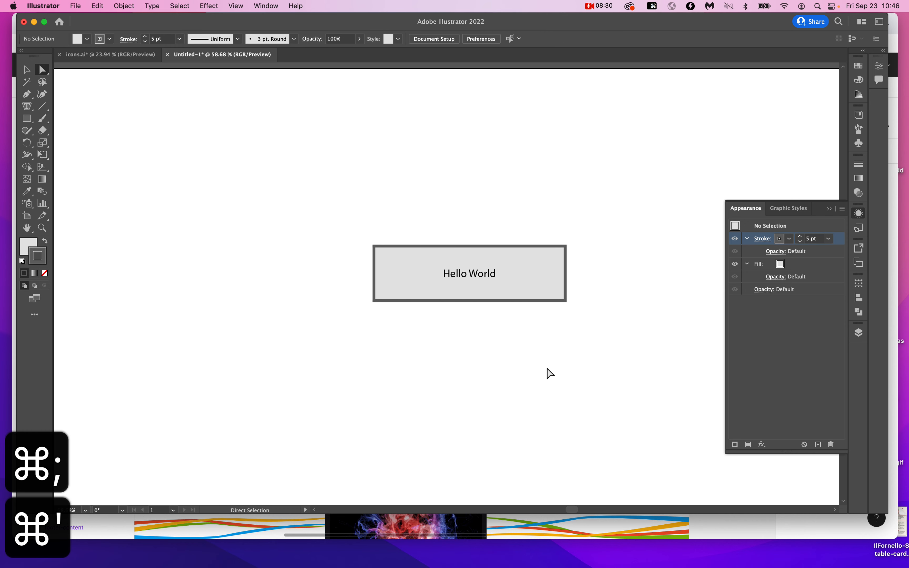
key(v)
click(519, 279)
drag(566, 273, 277, 272)
click(497, 358)
Try narrowing the copied frame to a square and rotating it into a diamond, and undo both changes
drag(320, 302, 294, 305)
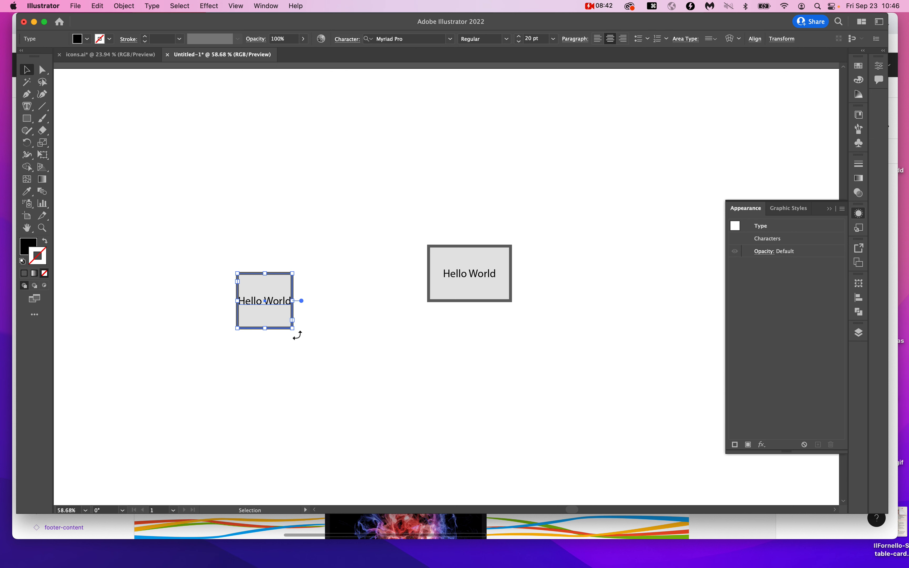
drag(296, 335, 308, 300)
click(321, 336)
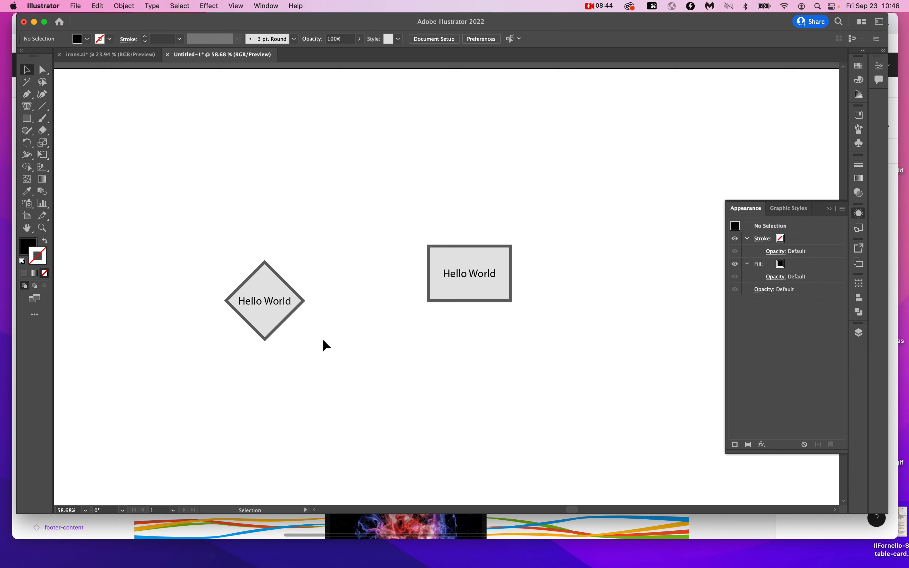
key(super+z)
key(super+z)
Add an anchor point at the middle of the copied frame's bottom edge and another at the middle of its top edge
scroll(235, 289, up, 3)
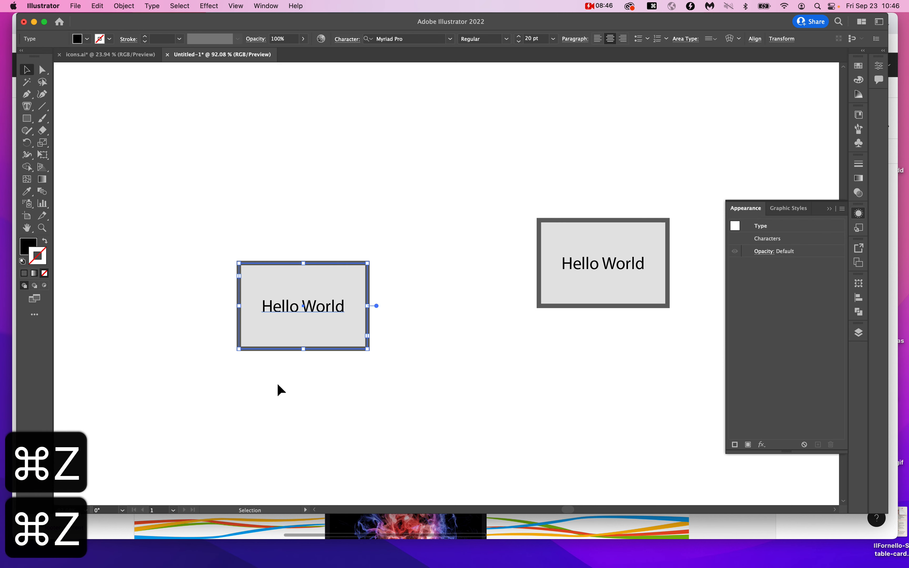
scroll(277, 381, up, 3)
scroll(310, 345, up, 1)
key(plus)
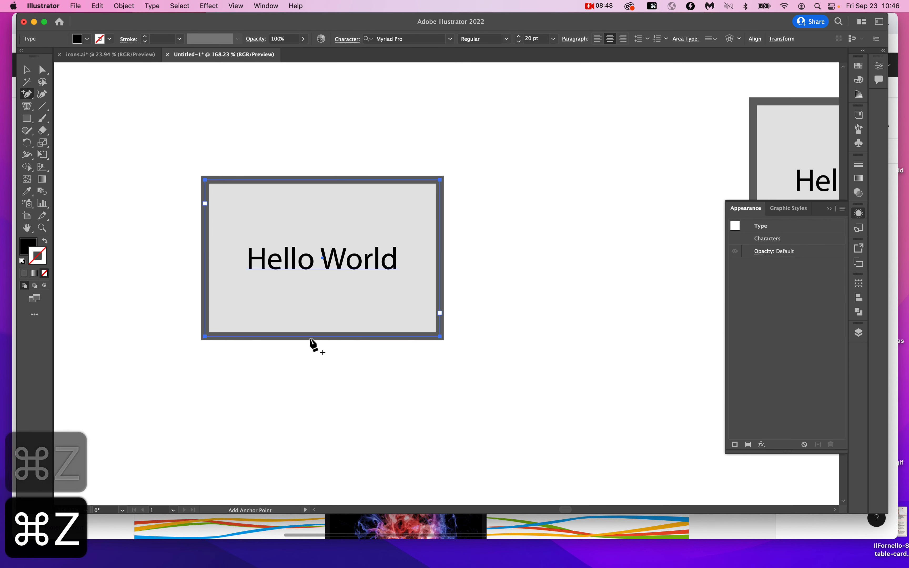
click(322, 336)
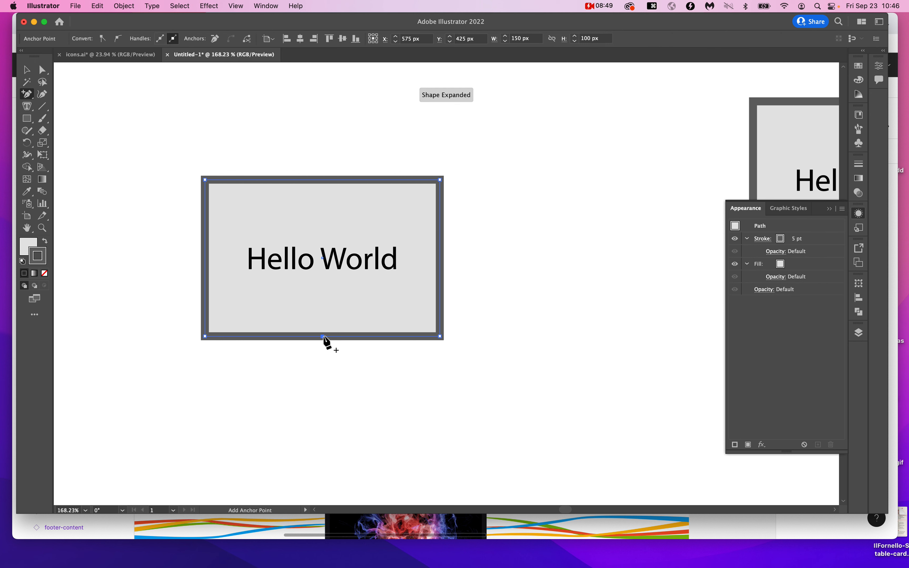
click(322, 179)
click(548, 287)
click(322, 180)
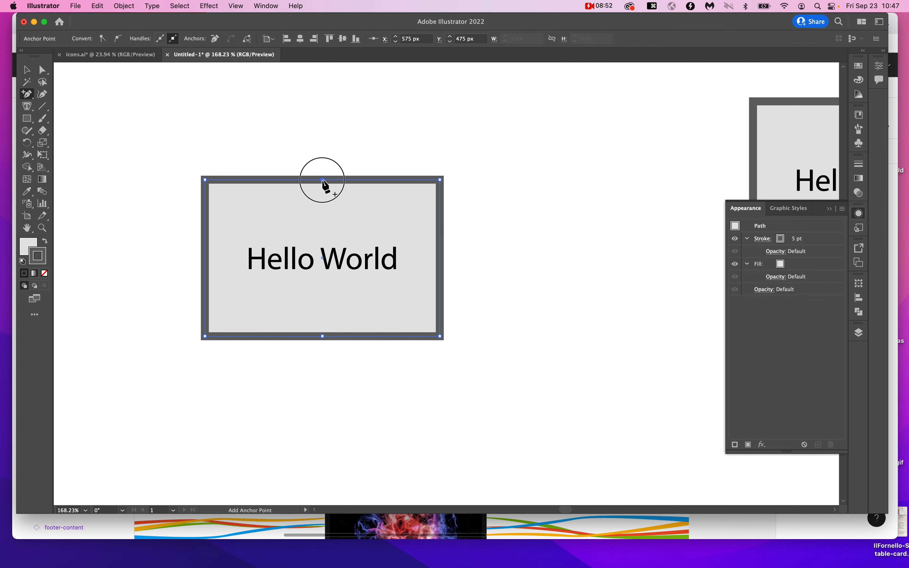
Move the two middle anchor points of the copied frame down 25 px to form a downward-pointing chevron
super+click(322, 337)
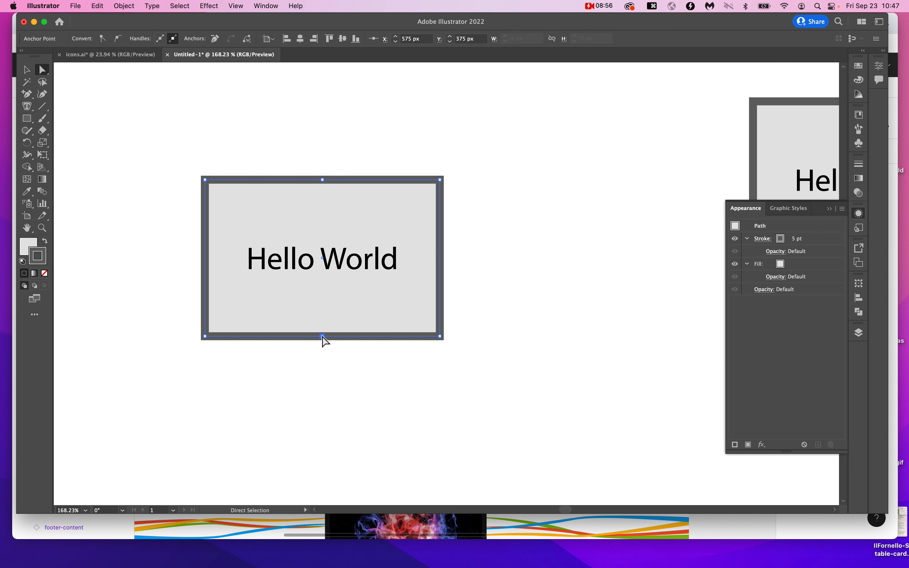
shift+super+click(325, 182)
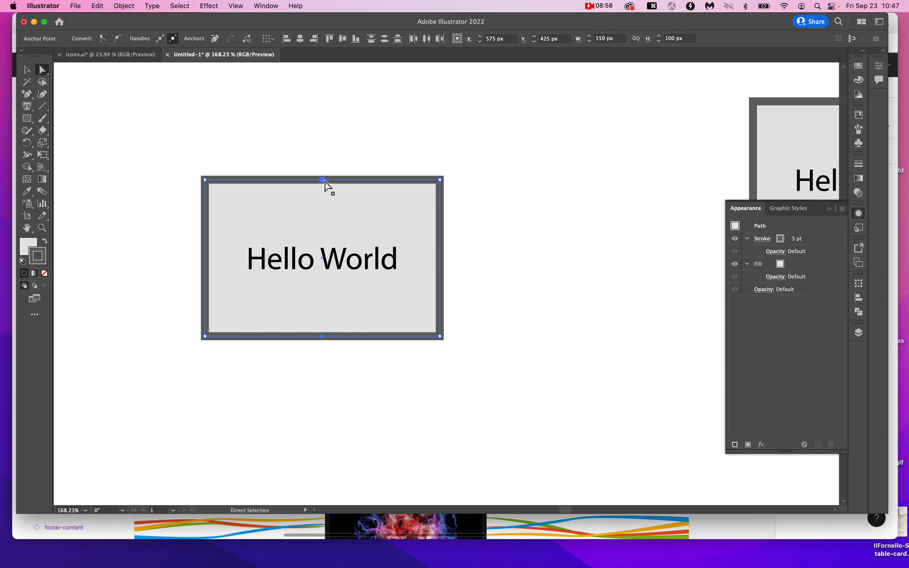
key(Down)
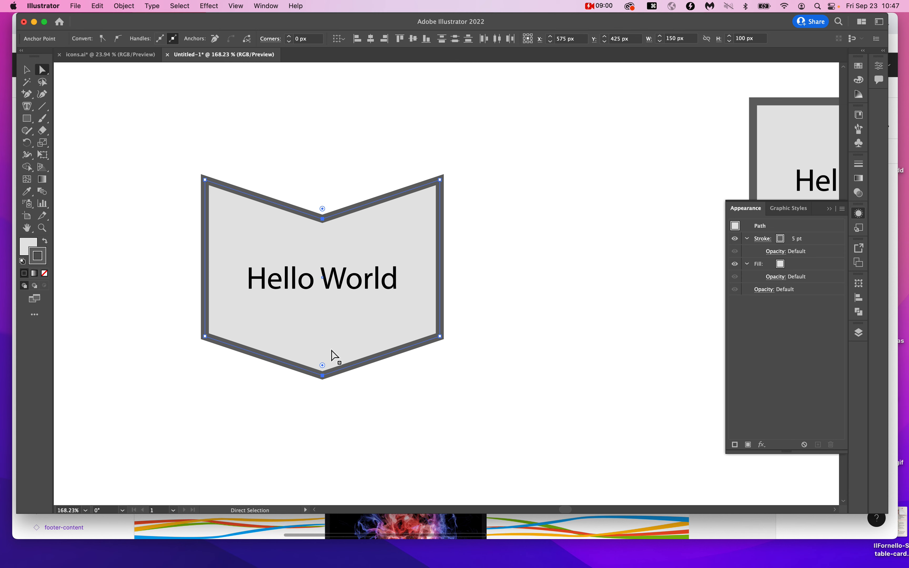
click(475, 257)
Try rotating and moving the chevron frame, and undo both changes
scroll(478, 256, down, 5)
super+click(436, 287)
drag(467, 314, 461, 215)
click(422, 268)
key(super+z)
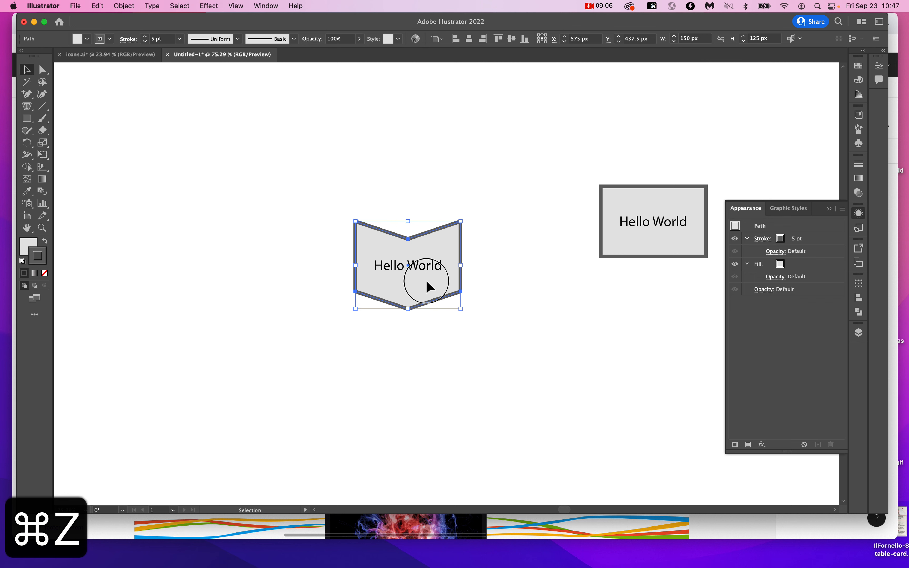
drag(426, 288, 554, 420)
key(super+z)
click(523, 296)
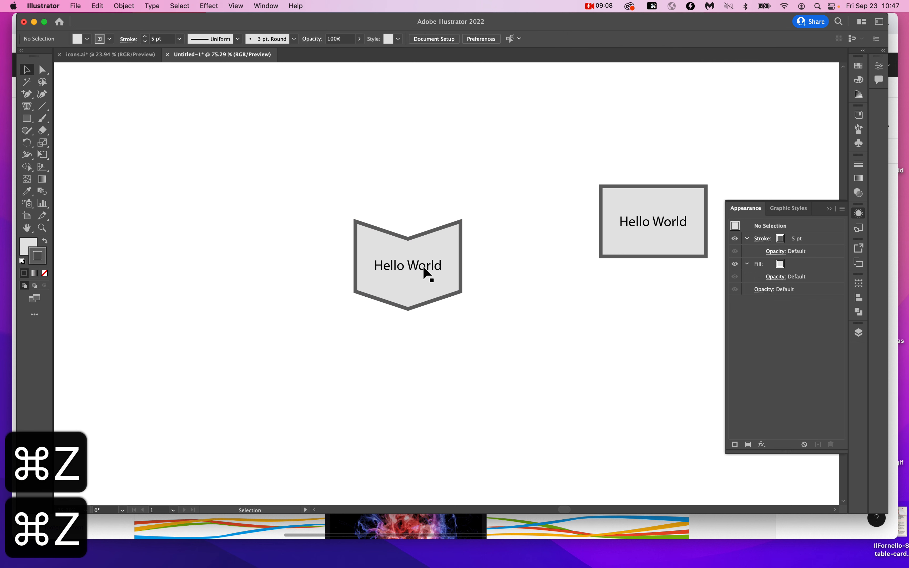
Build a row of three right-pointing chevrons below the rectangle from copies of the chevron frame rotated 90°
drag(429, 274, 537, 357)
drag(592, 404, 588, 311)
drag(530, 369, 613, 369)
click(564, 433)
scroll(564, 433, right, 5)
drag(424, 369, 509, 368)
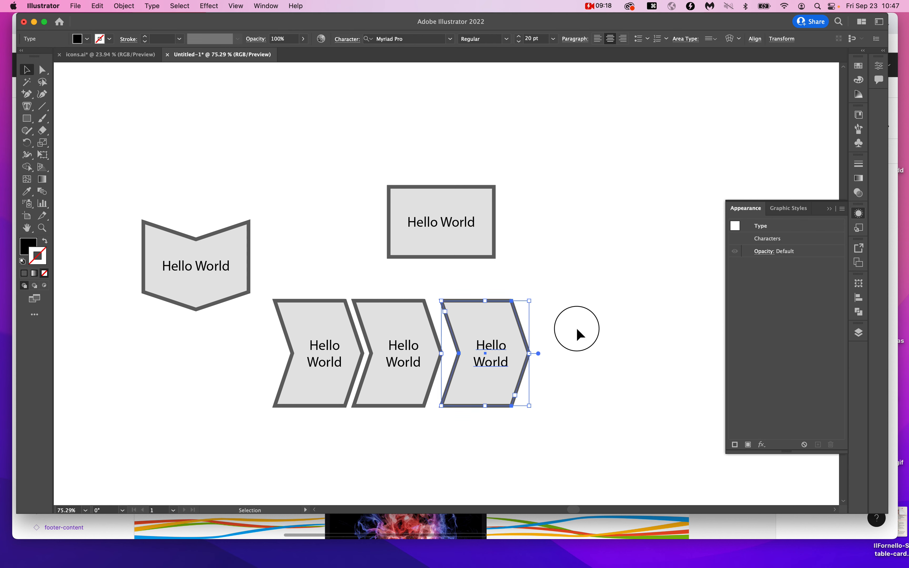
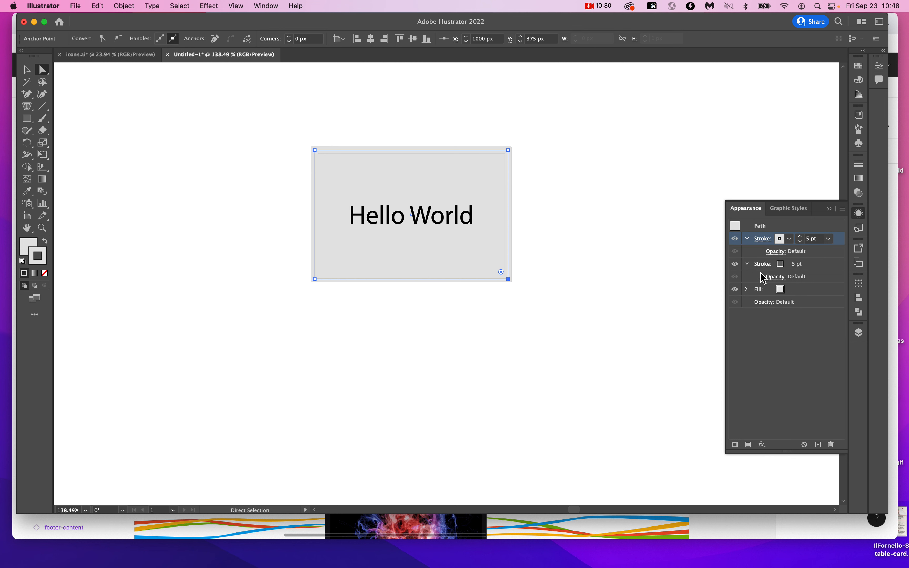
Align the light grey 5 pt stroke to the outside of the rectangular "Hello World" frame's path
key(alt+super+8)
key(alt+super+8)
click(762, 240)
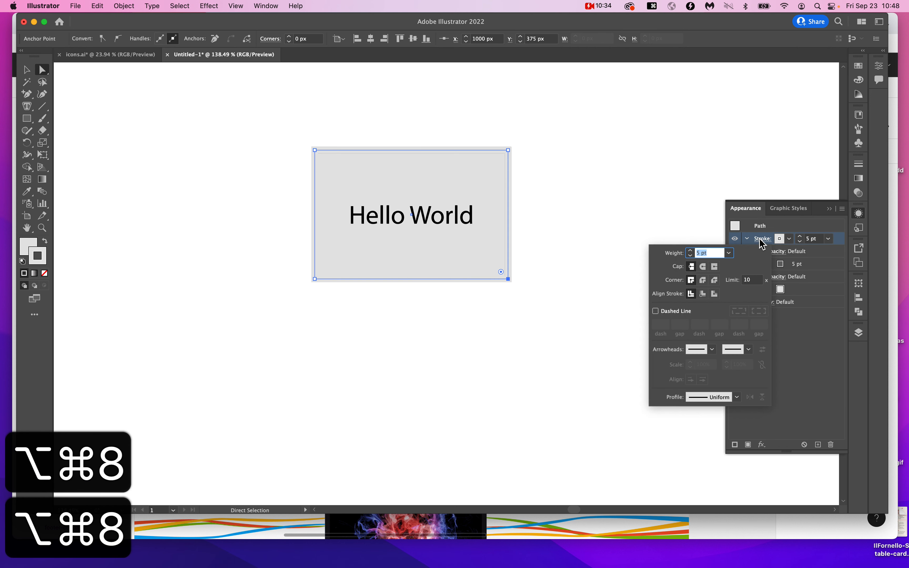
click(715, 297)
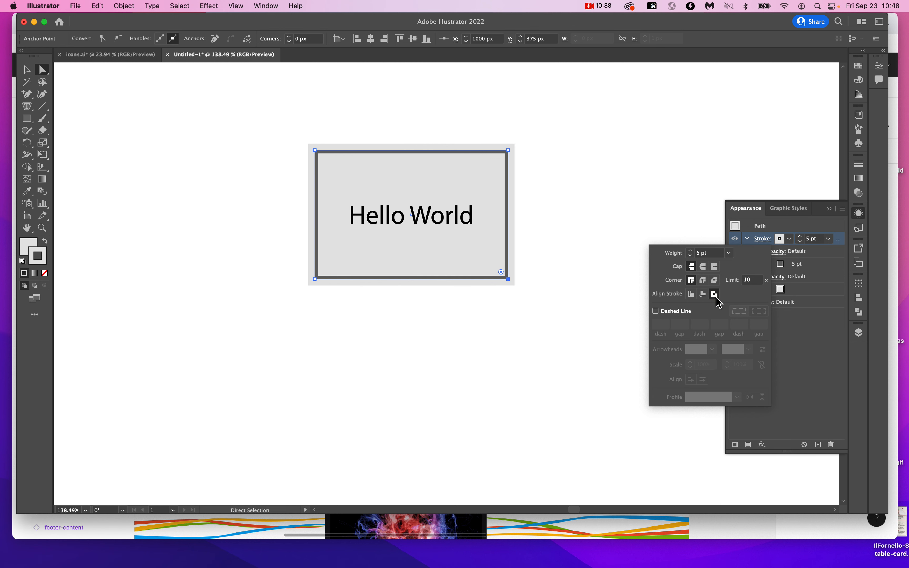
Align the dark grey 5 pt stroke to the inside of the "Hello World" frame's path
click(815, 266)
click(764, 264)
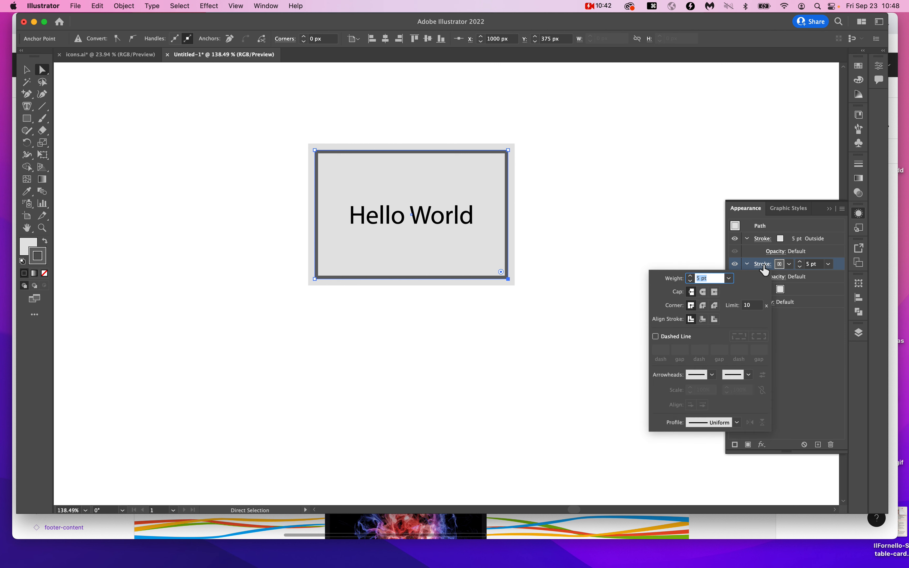
click(703, 320)
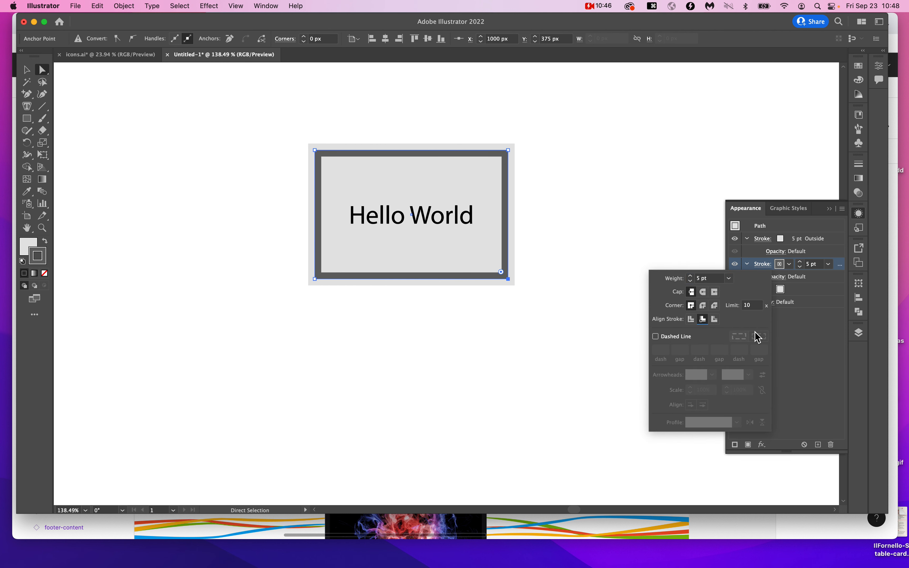
click(595, 306)
Compare the appearance attributes of the whole type object with those of the frame's path
click(414, 226)
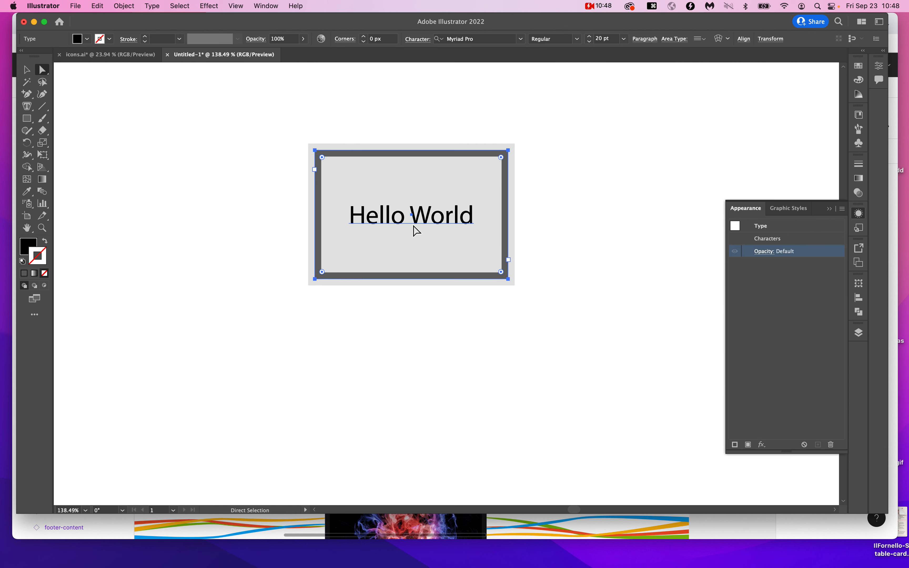
click(523, 289)
click(509, 279)
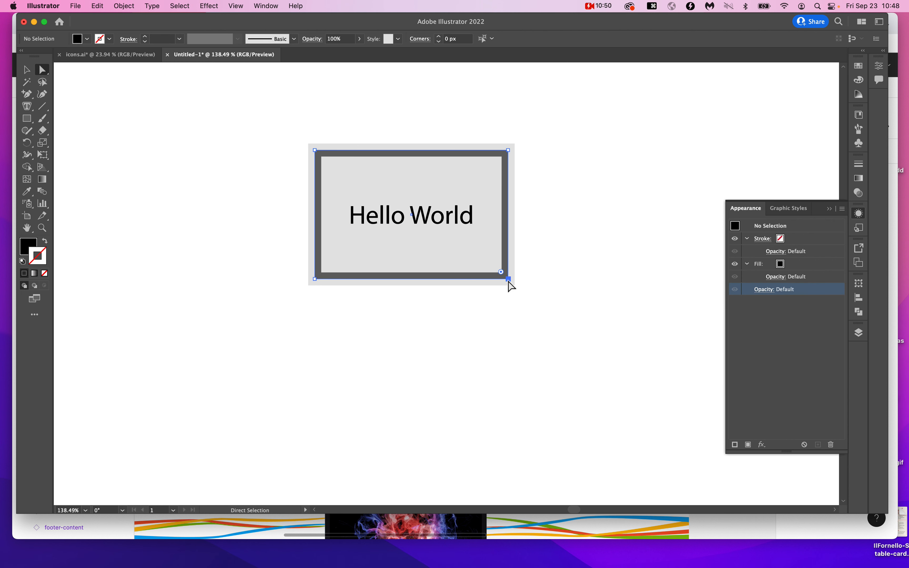
click(830, 267)
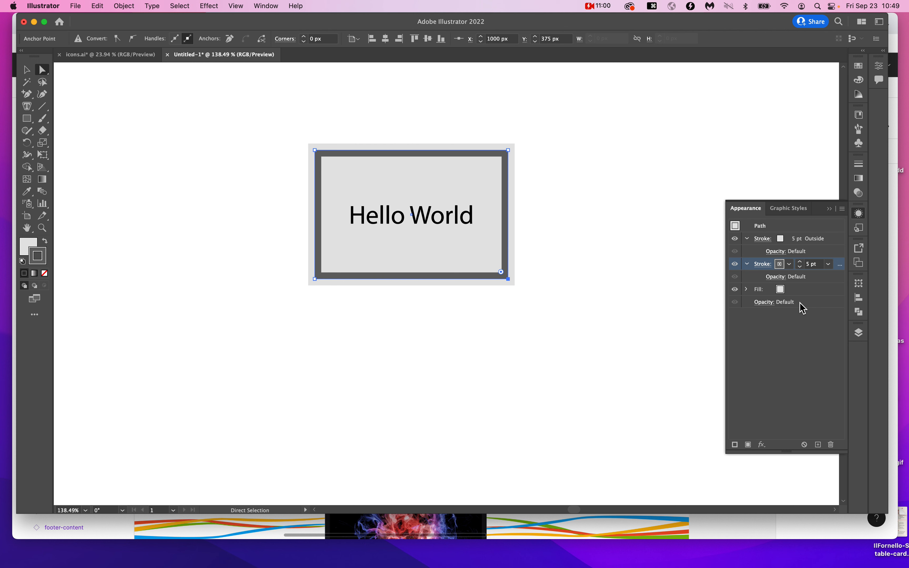
Examine the frame's edges up close, comparing the light outer stroke with the dark inner stroke
click(651, 333)
click(515, 242)
click(597, 263)
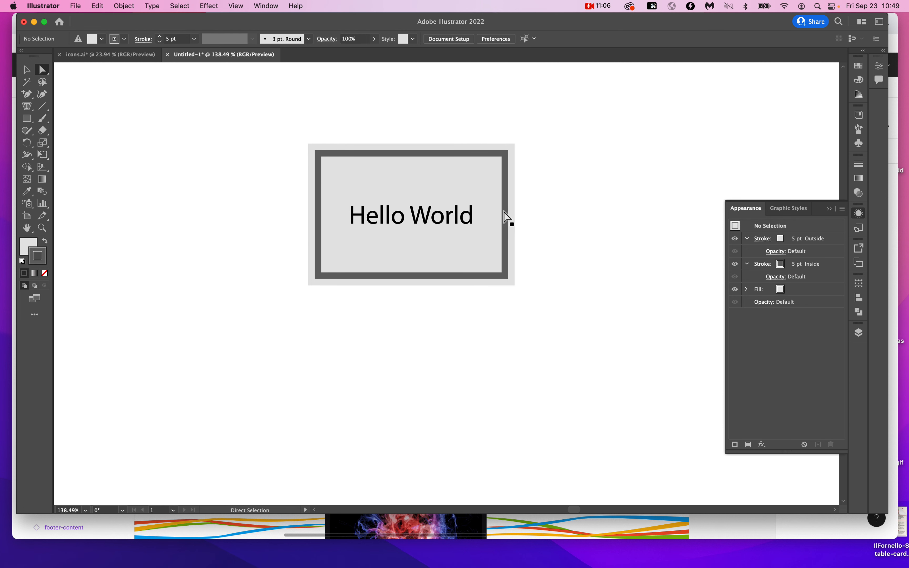
scroll(420, 286, up, 5)
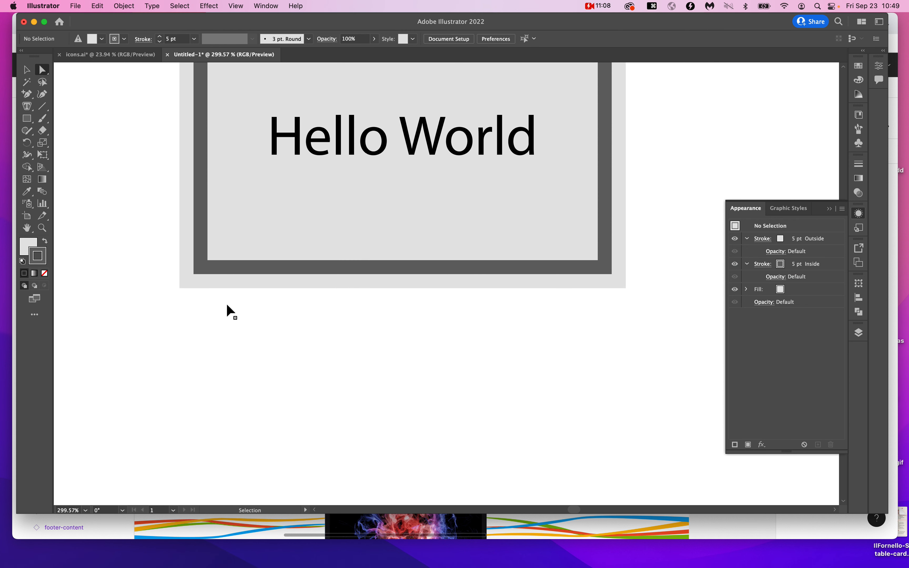
key(alt+super+8)
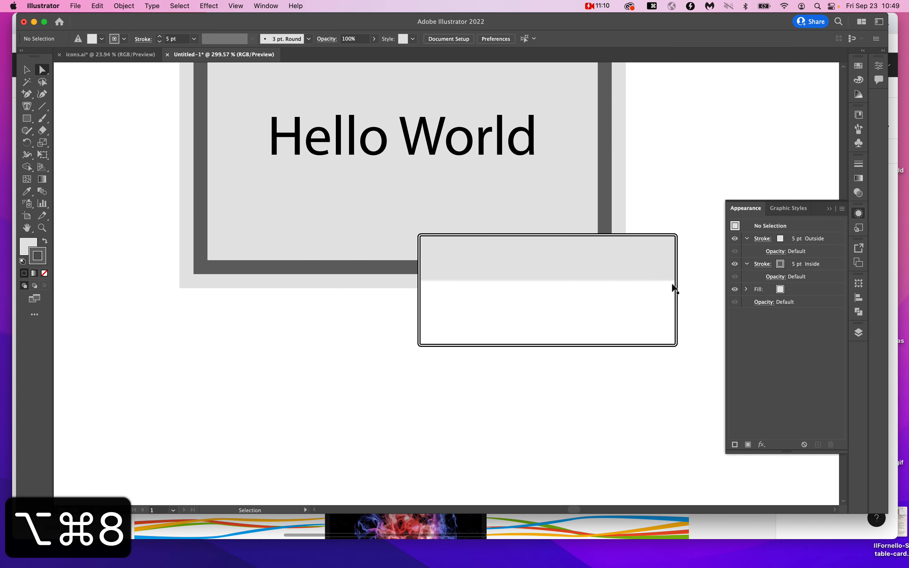
key(alt+super+9)
scroll(674, 288, up, 3)
key(alt+super+8)
scroll(337, 265, up, 2)
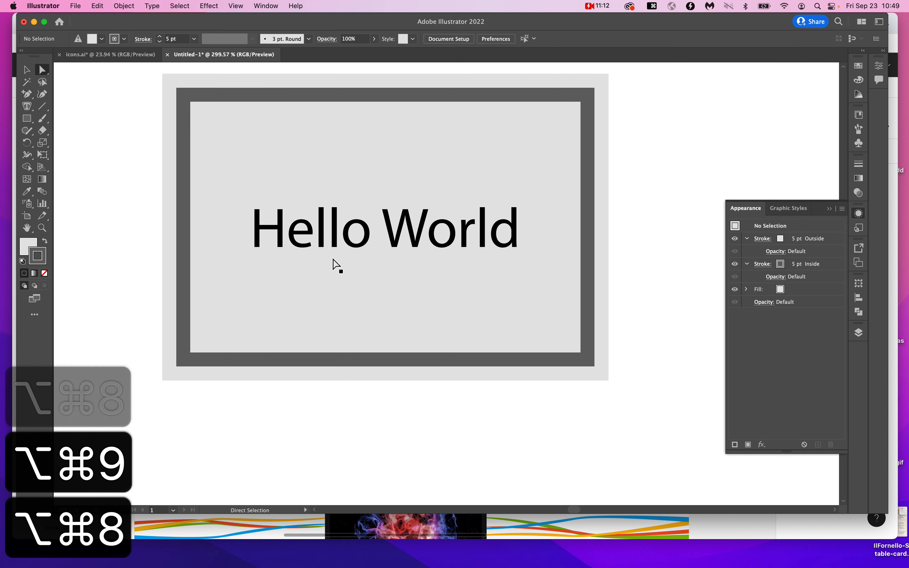
key(alt+super+8)
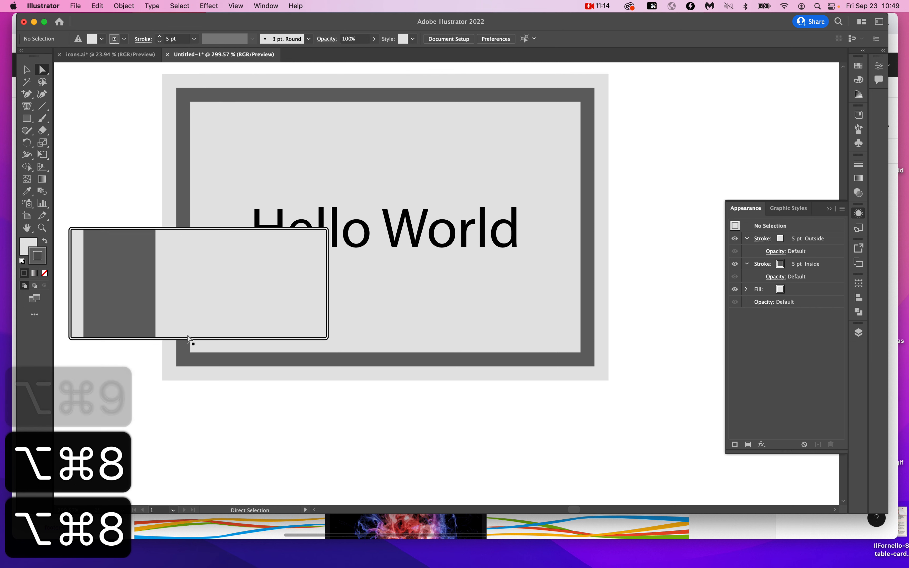
key(alt+super+9)
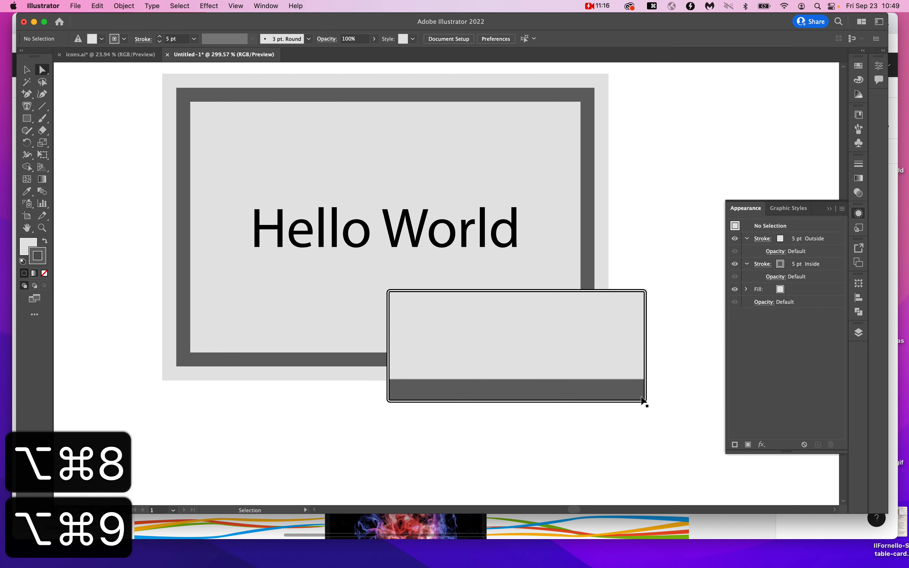
key(alt+super+8)
scroll(543, 361, down, 3)
Try moving the "Hello World" frame downward, and undo the move
click(542, 357)
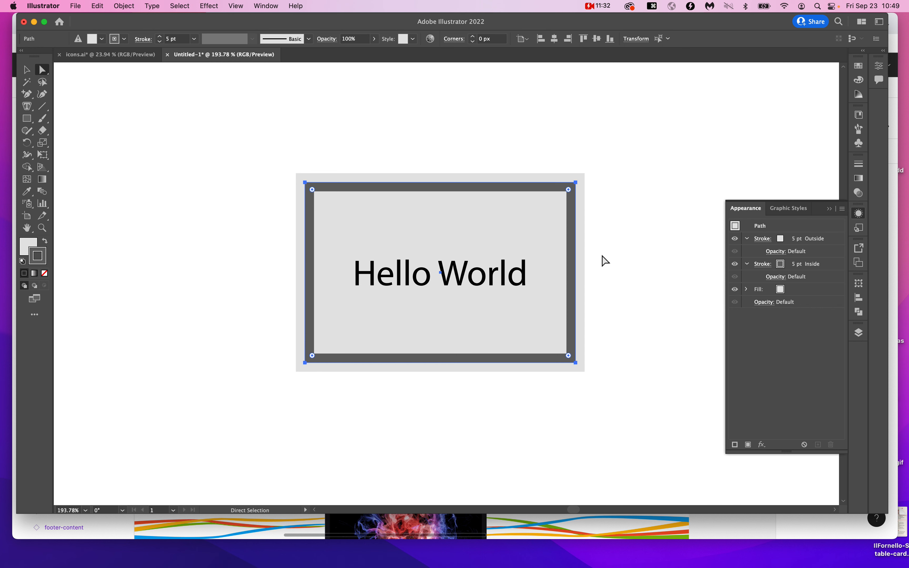
drag(466, 277, 434, 399)
key(super+z)
click(656, 272)
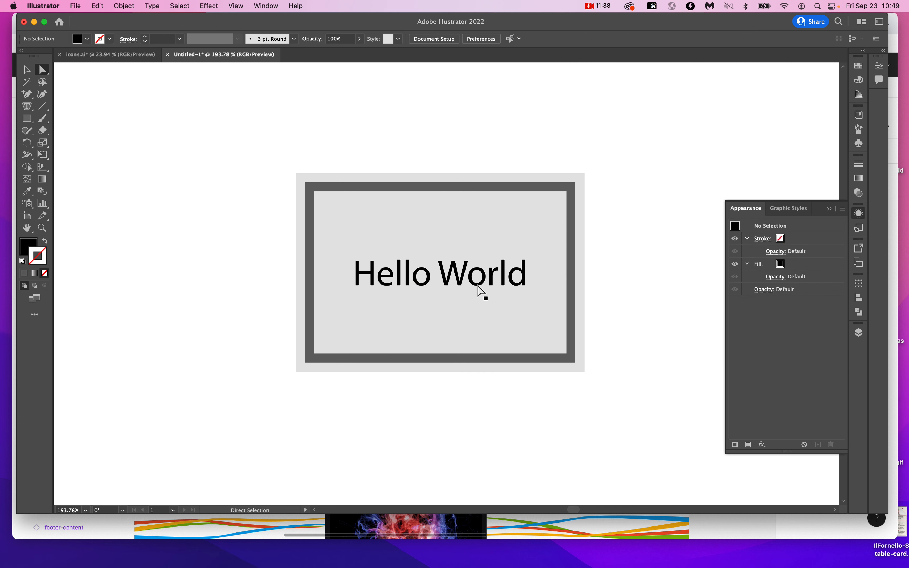
Select the "Hello World" frame's path and target its dark grey inside stroke for an effect
click(554, 236)
click(589, 182)
drag(575, 183, 576, 183)
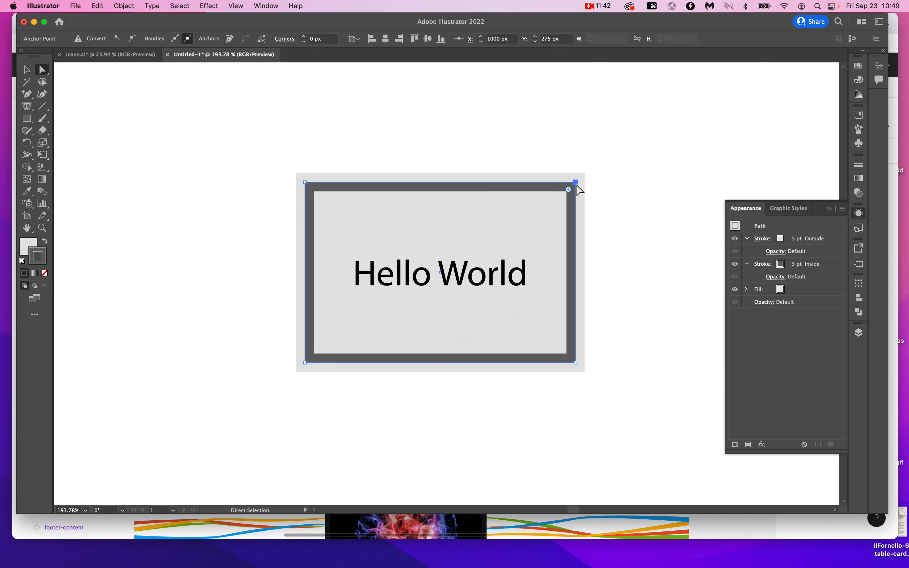
click(829, 268)
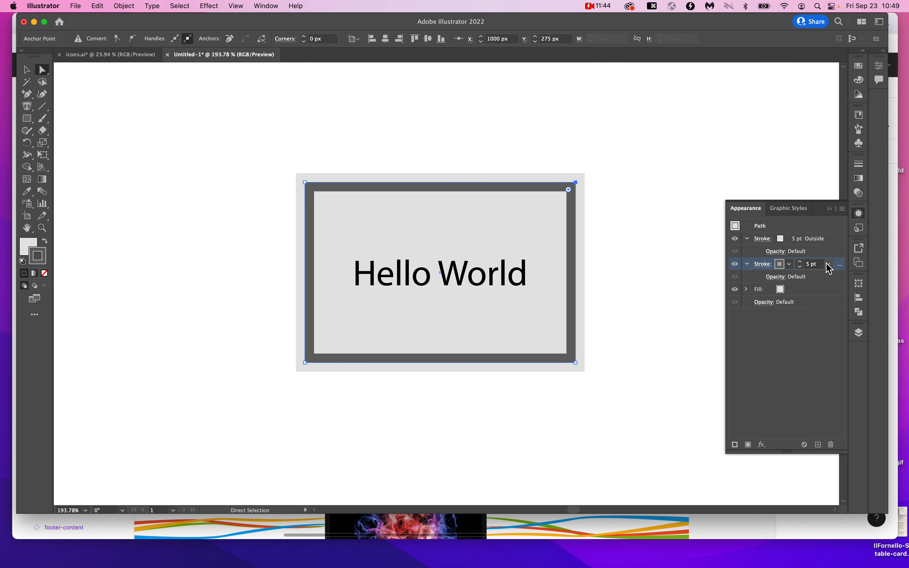
click(233, 6)
mouse_move(208, 6)
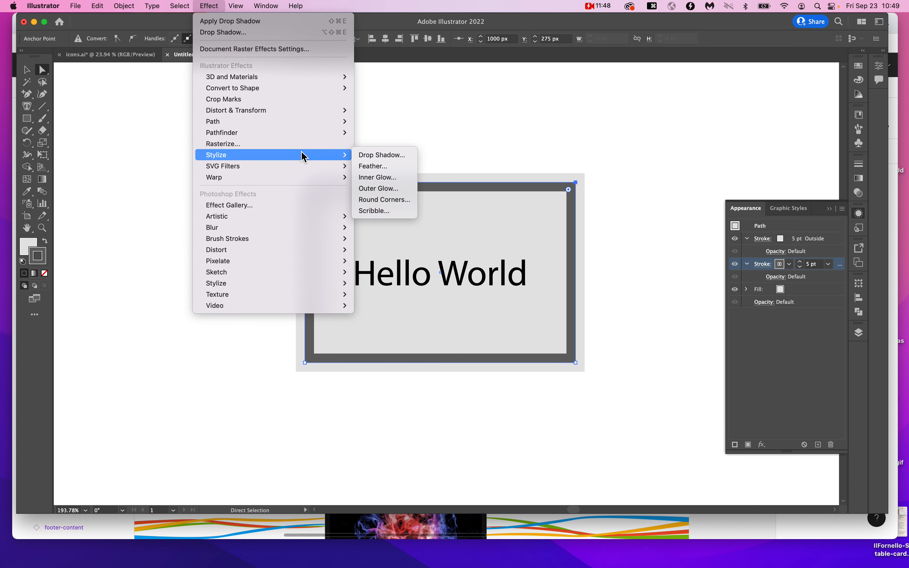
mouse_move(318, 116)
mouse_move(319, 154)
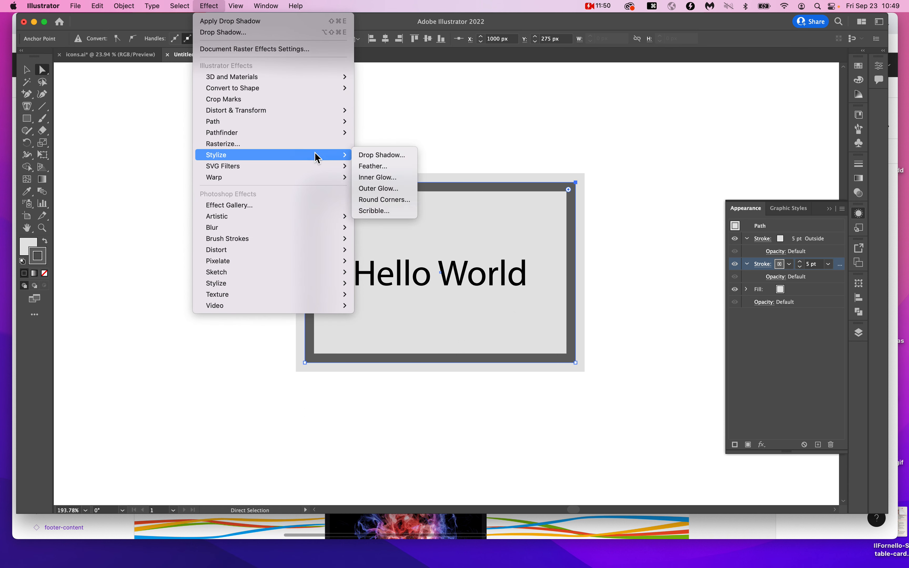
click(391, 156)
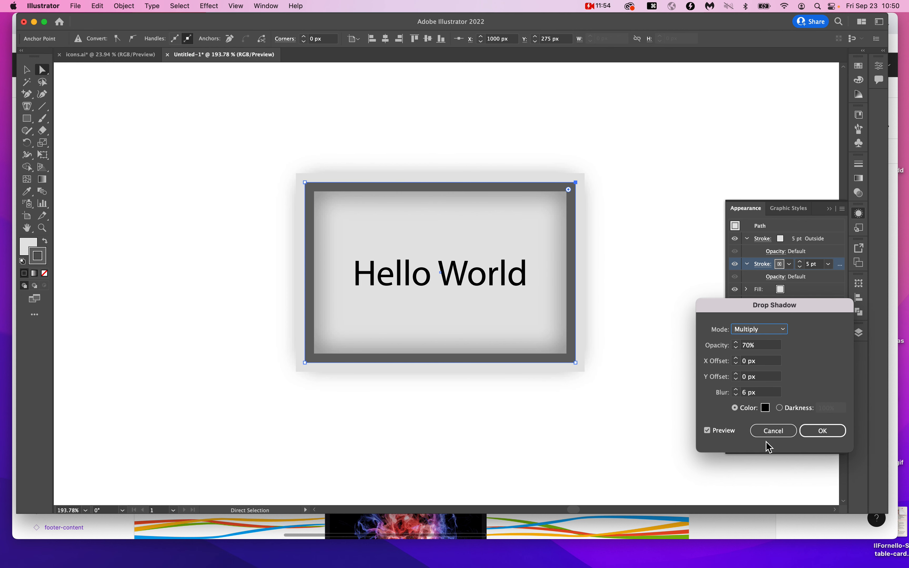
click(773, 392)
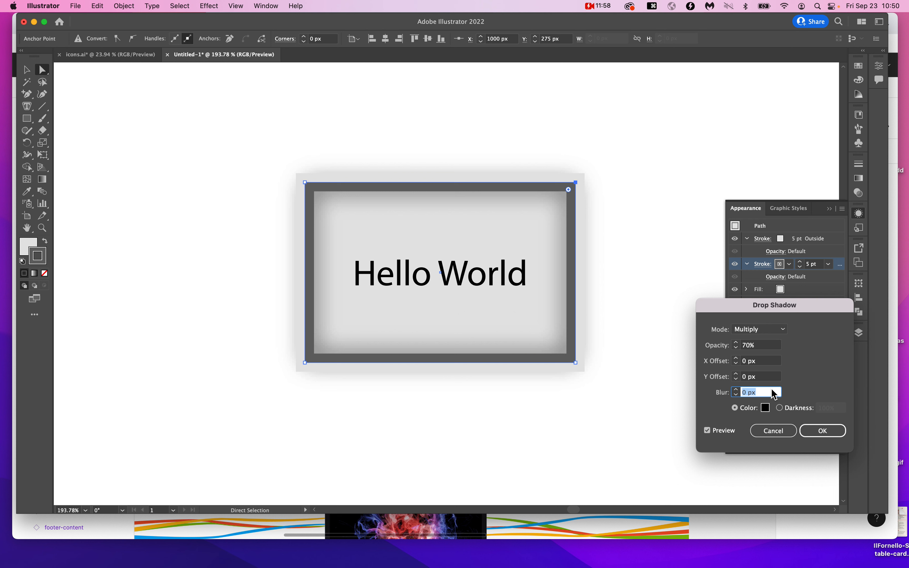
key(shift+Tab)
key(shift+Tab)
key(shift+Tab)
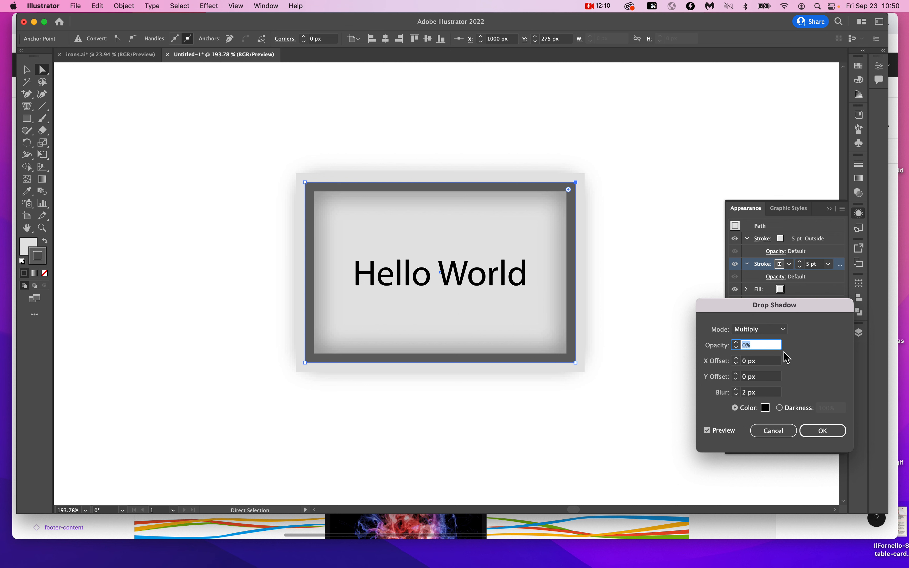
key(shift+Up)
click(769, 363)
key(shift+Up)
key(shift+Up)
key(shift+Up)
click(778, 431)
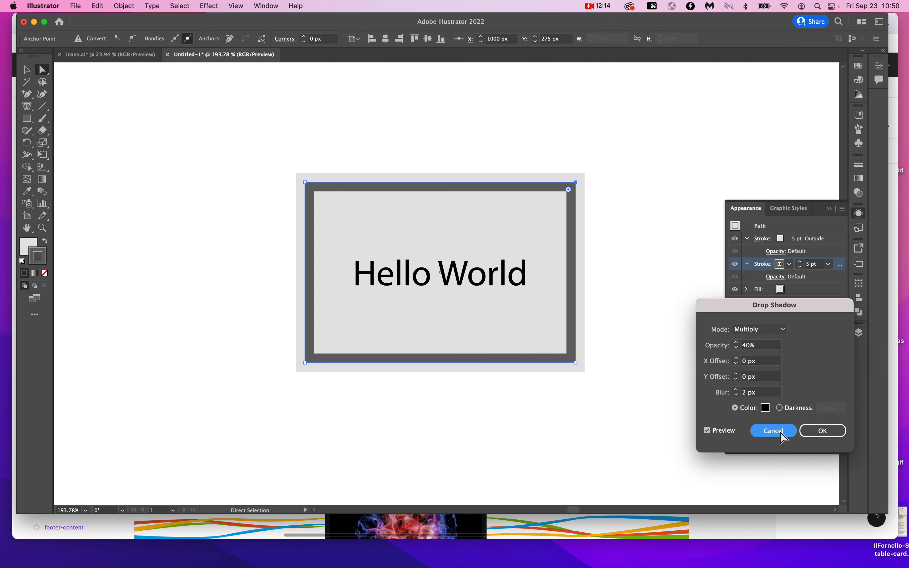
Apply a drop shadow to the frame's inside stroke with Normal mode, 70% opacity, zero offsets and a 4 px blur
click(575, 363)
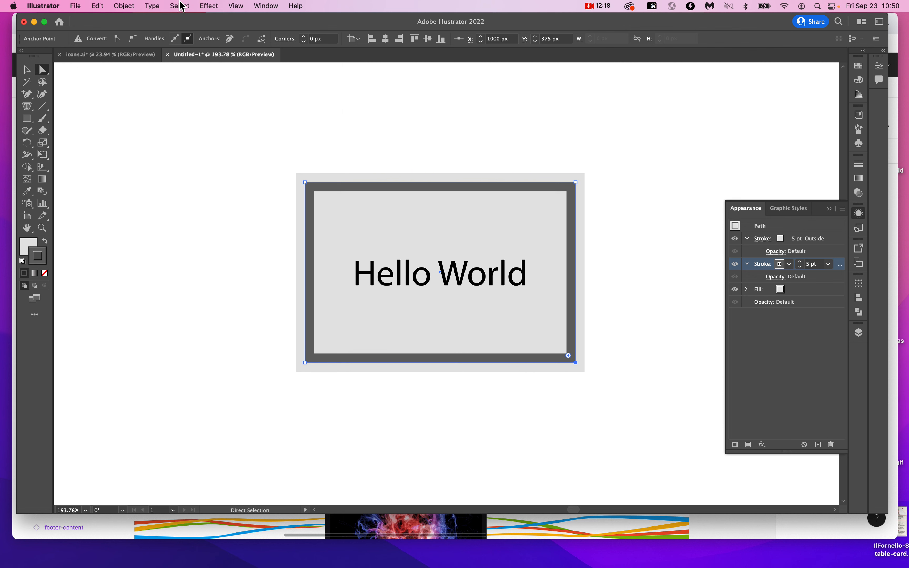
click(208, 5)
mouse_move(308, 134)
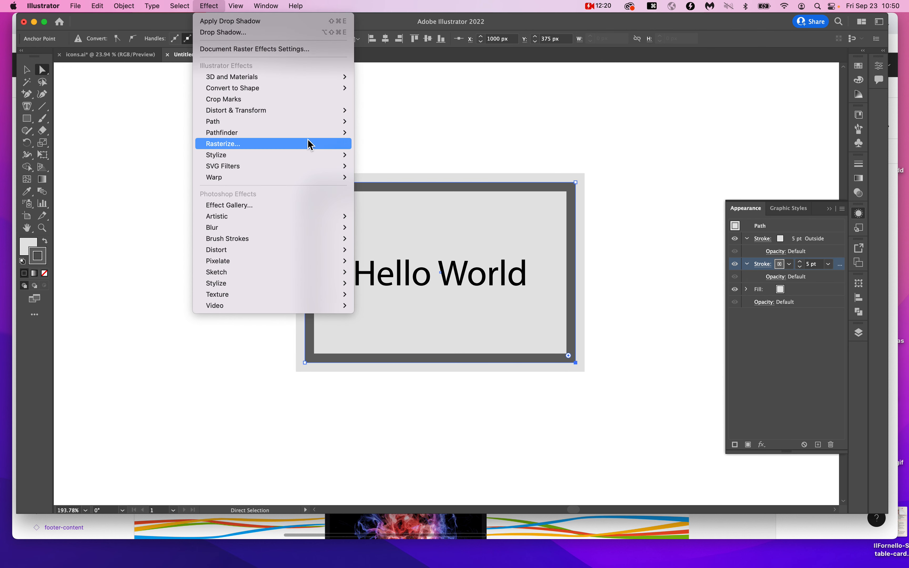
mouse_move(312, 155)
click(372, 155)
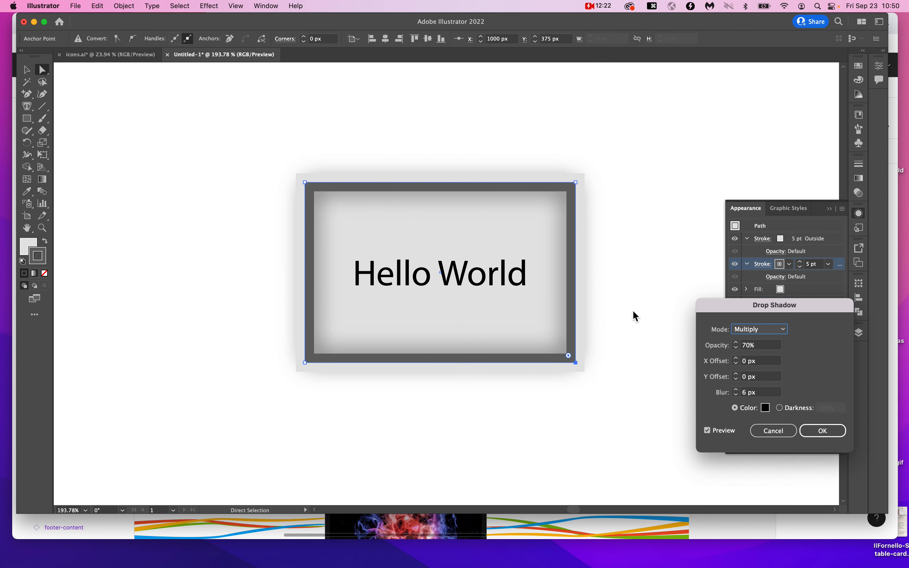
drag(771, 308, 674, 266)
click(667, 352)
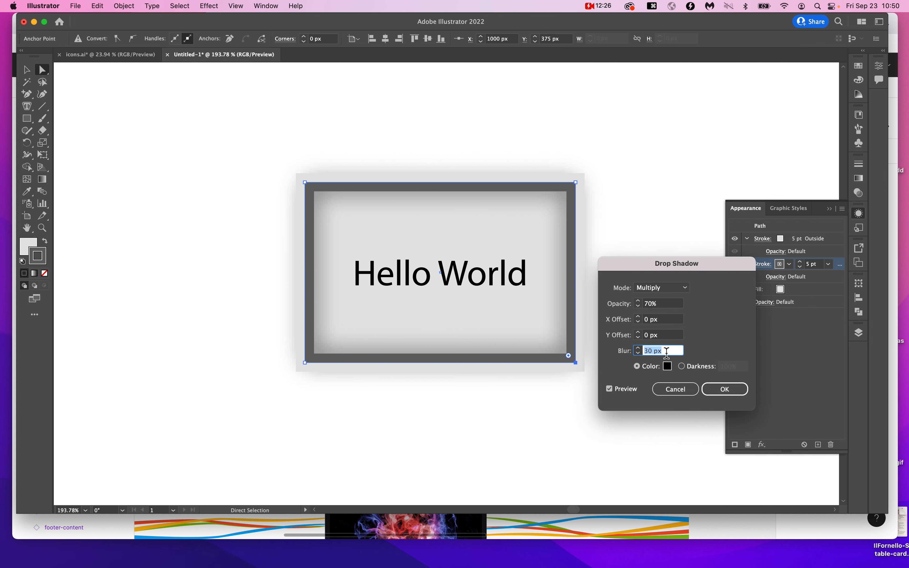
text(10)
key(Tab)
click(667, 289)
click(669, 295)
click(669, 351)
click(726, 391)
click(656, 400)
Examine the frame's shadowed inside stroke at several zoom levels
scroll(550, 438, down, 5)
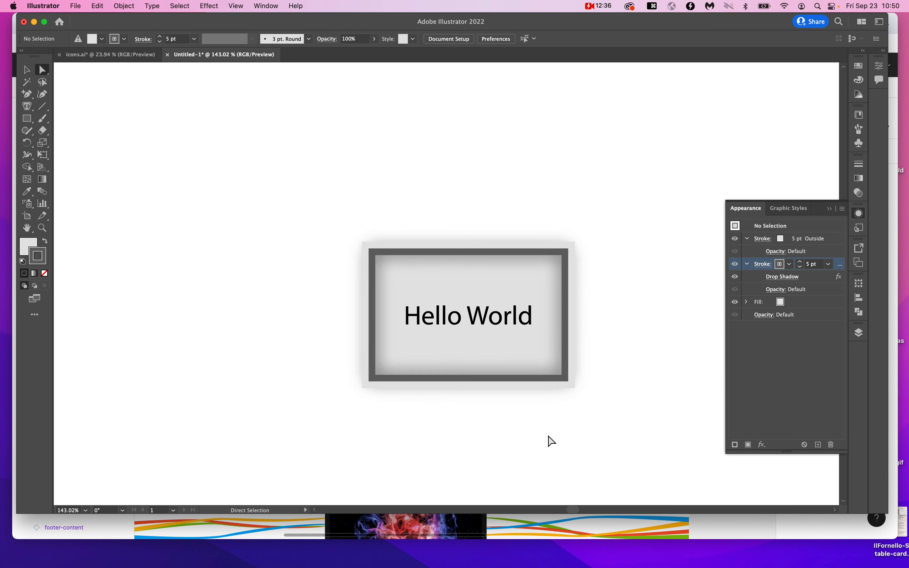
drag(537, 328, 464, 238)
click(563, 299)
scroll(564, 298, left, 3)
scroll(563, 298, down, 1)
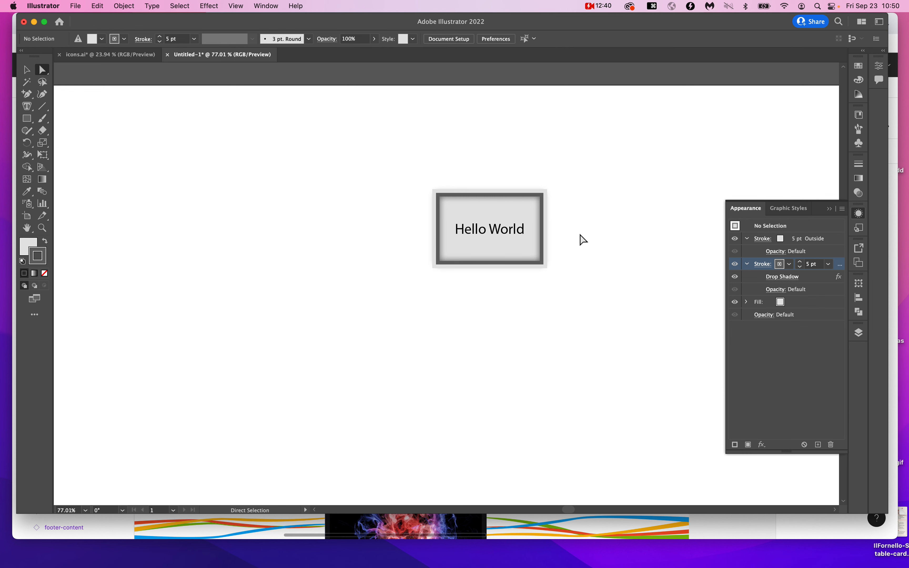
scroll(583, 239, right, 2)
click(738, 279)
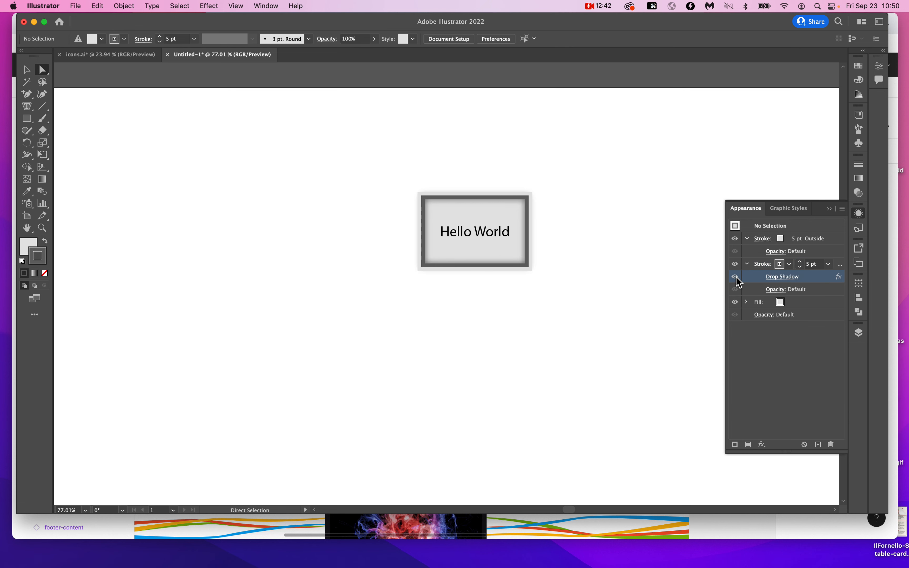
scroll(614, 273, up, 3)
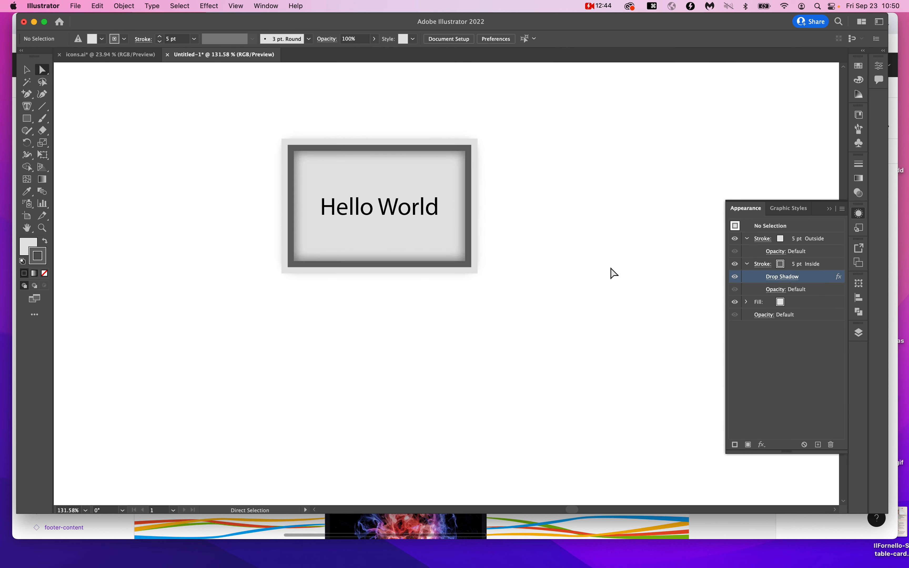
click(608, 3)
click(601, 31)
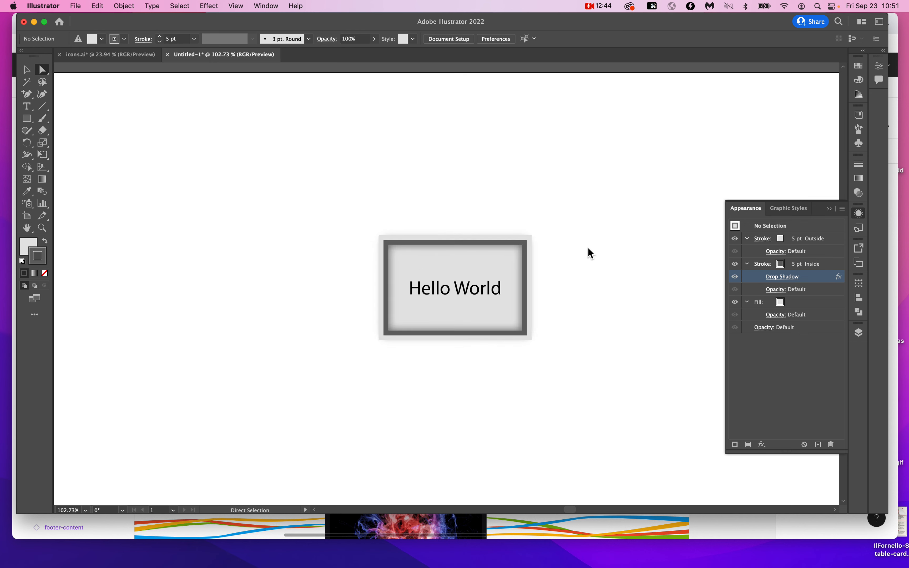
scroll(587, 248, down, 3)
drag(525, 229, 598, 174)
click(513, 237)
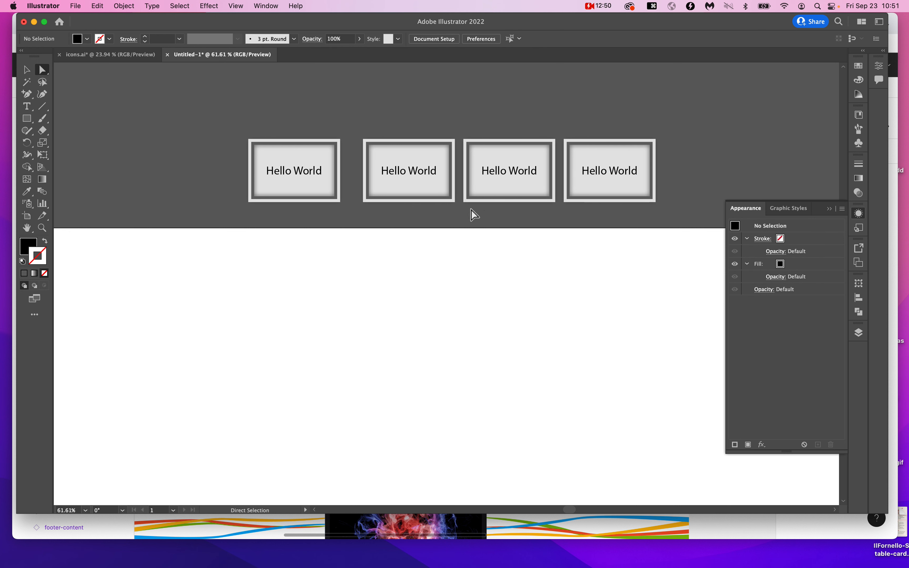
Fill the path of the second "Hello World" frame in the row with green
key(alt+super+8)
click(452, 201)
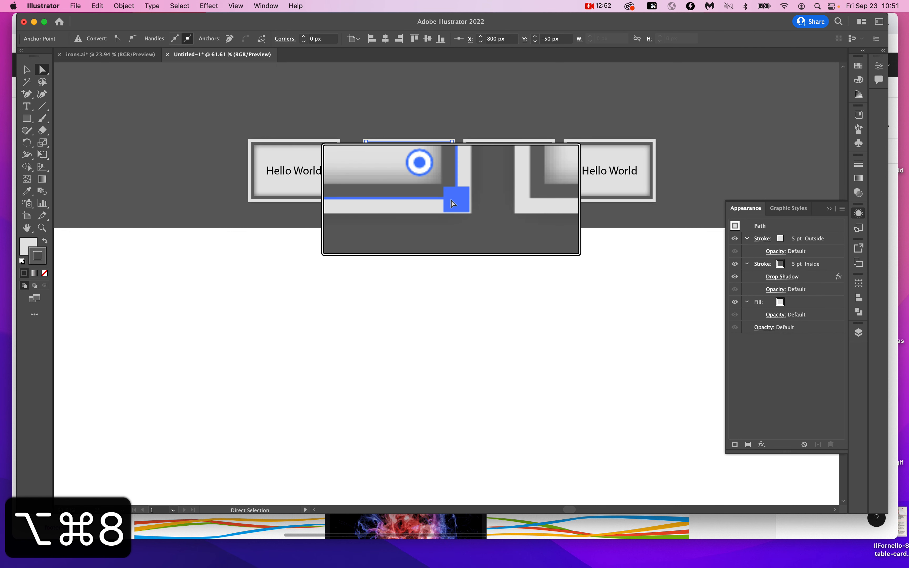
key(alt+super+8)
click(790, 302)
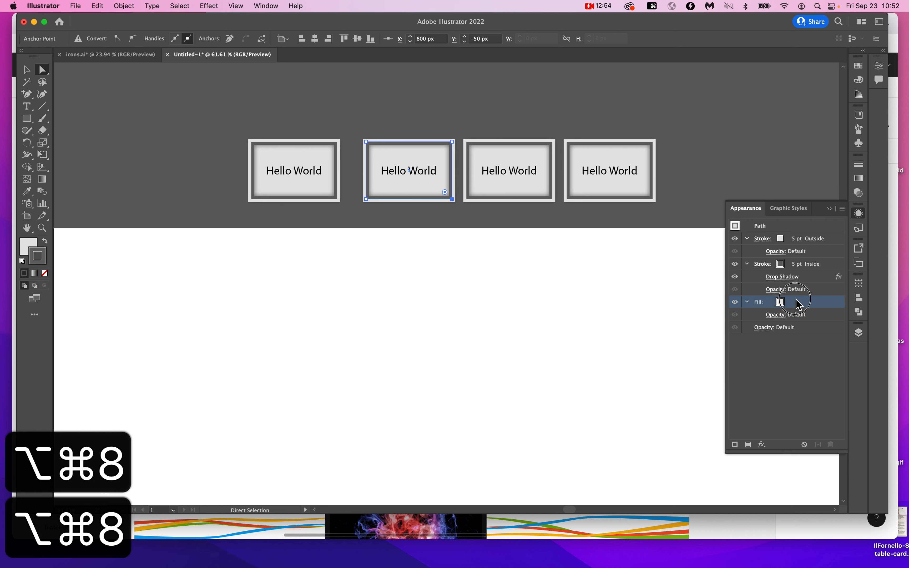
click(791, 303)
click(713, 326)
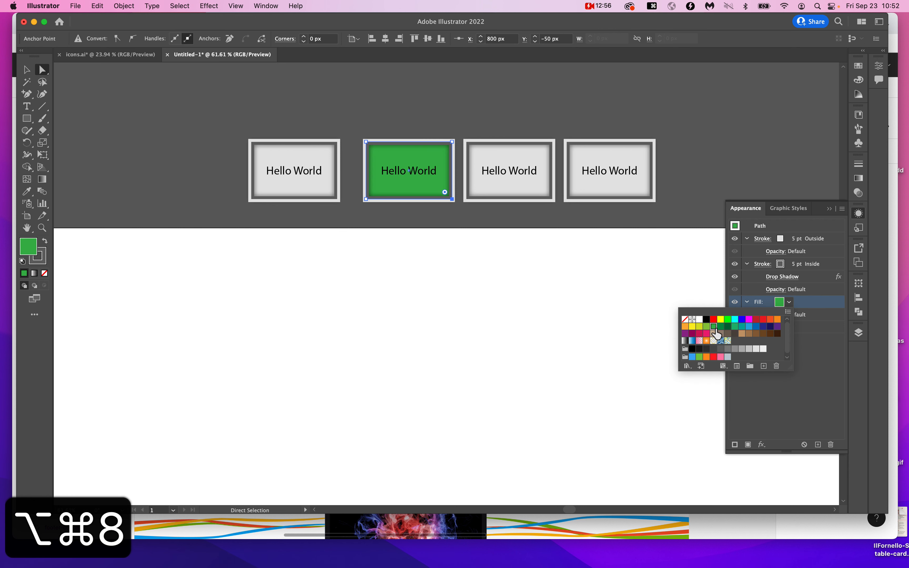
Color the second frame's outside stroke a darker green than its fill
click(791, 241)
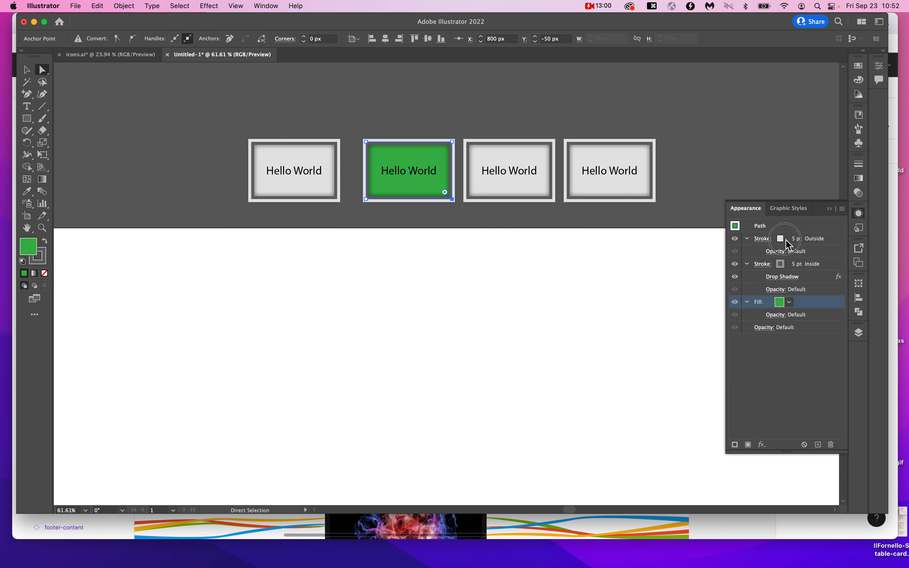
click(786, 240)
click(791, 239)
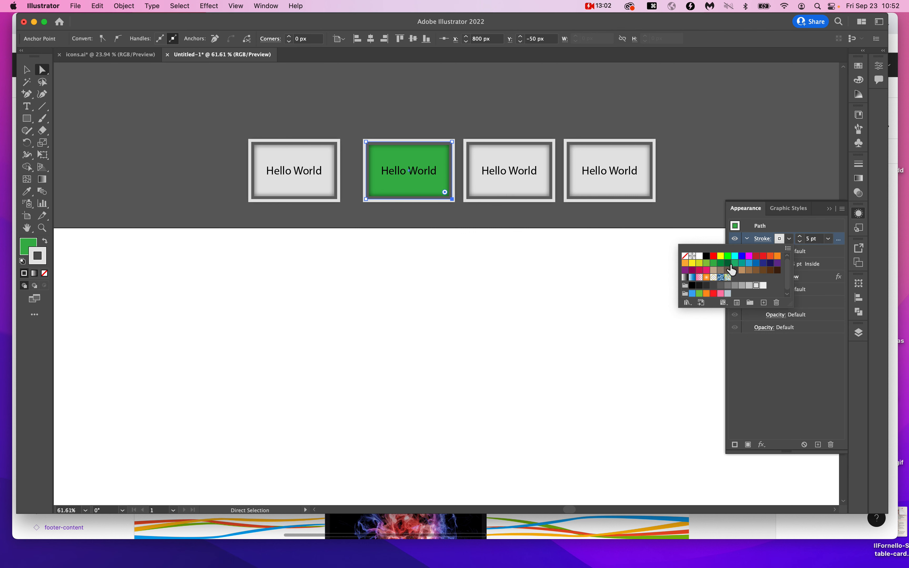
click(721, 265)
Color the second frame's inside stroke white, keeping its drop shadow settings
click(788, 277)
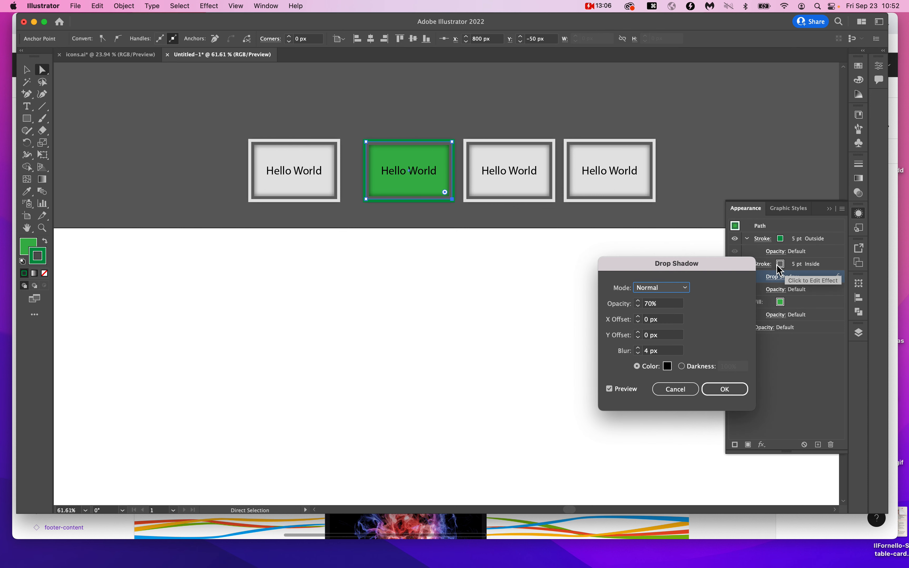
click(691, 387)
click(766, 264)
click(789, 264)
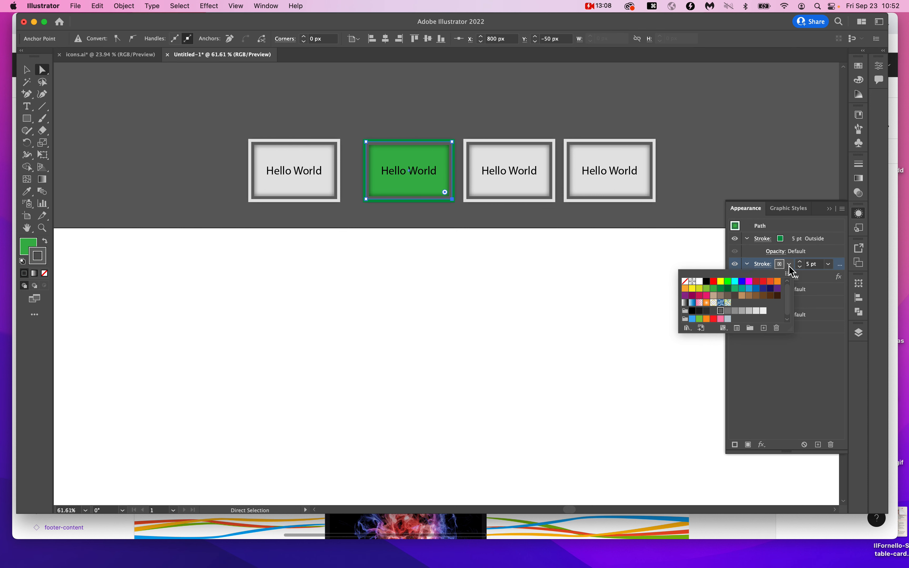
click(699, 282)
click(546, 222)
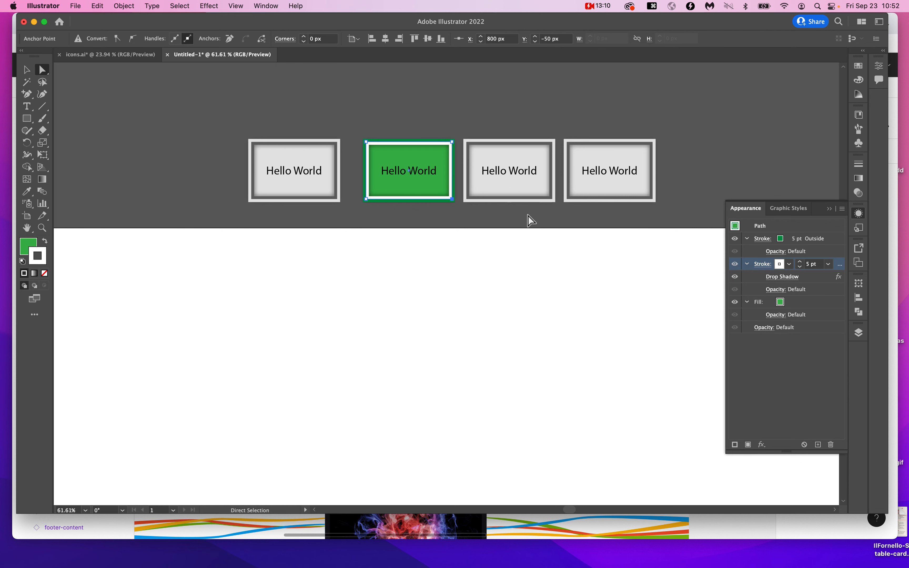
Delete the third and fourth grey frames and replace them with two copies of the green frame
click(495, 224)
drag(496, 224, 617, 158)
key(Delete)
drag(418, 173, 620, 170)
Recolor the fourth frame with a dark red outside stroke and a matching dark red fill
click(653, 200)
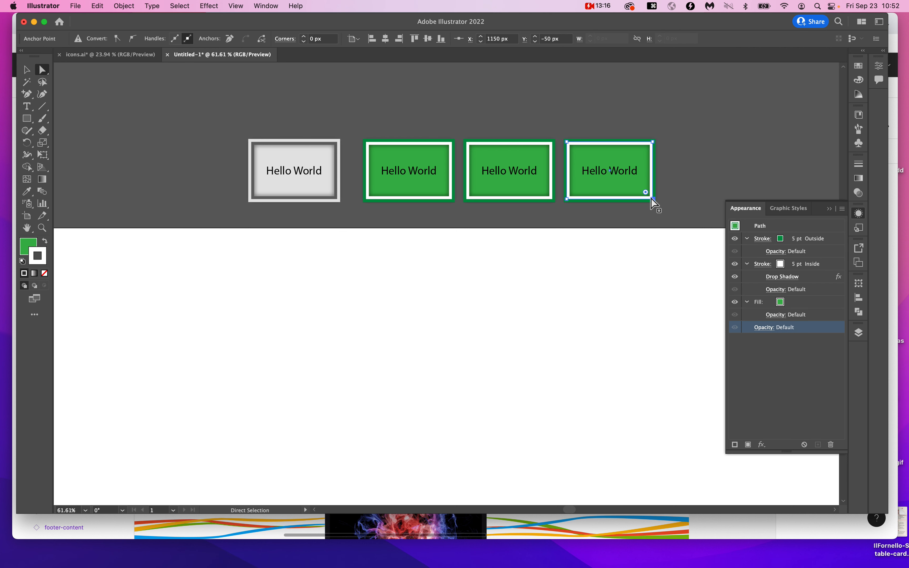
click(786, 239)
click(787, 239)
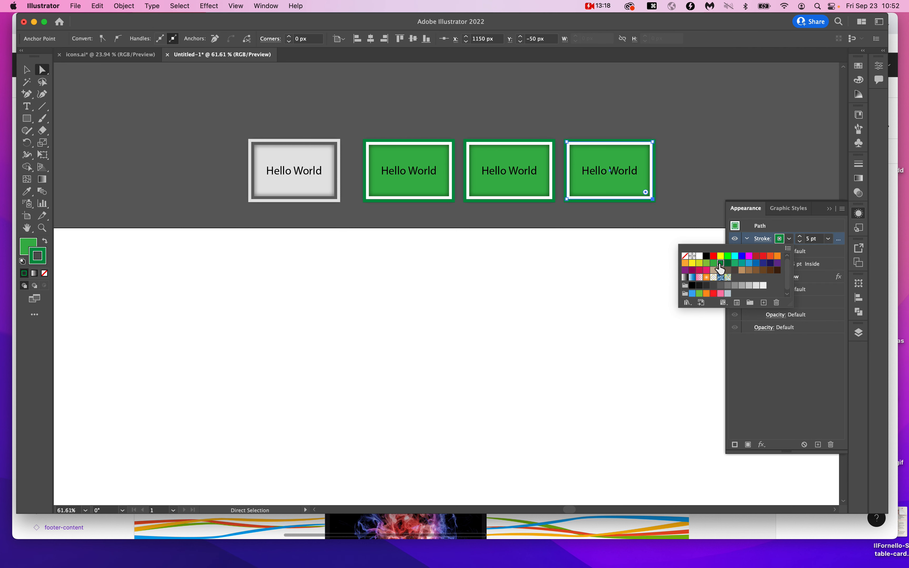
click(757, 258)
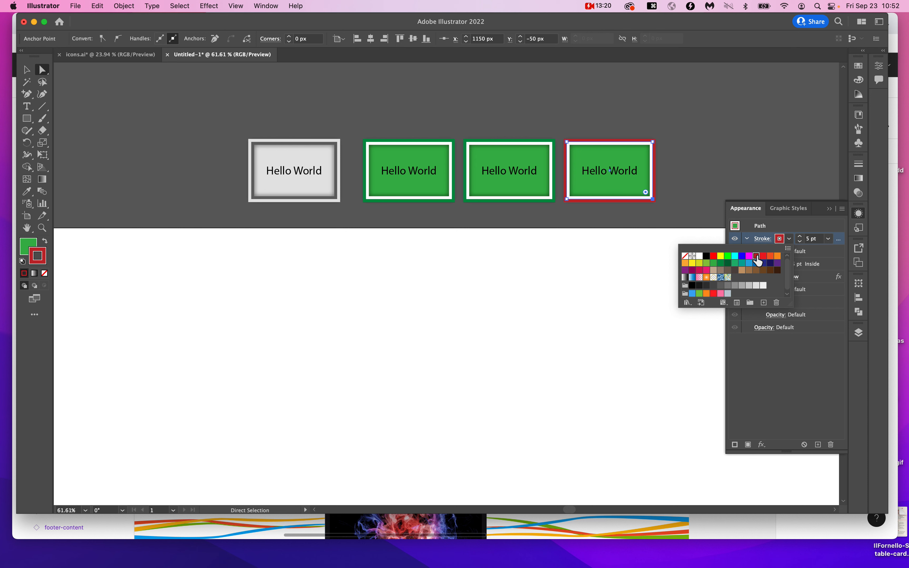
click(817, 350)
click(793, 308)
click(790, 303)
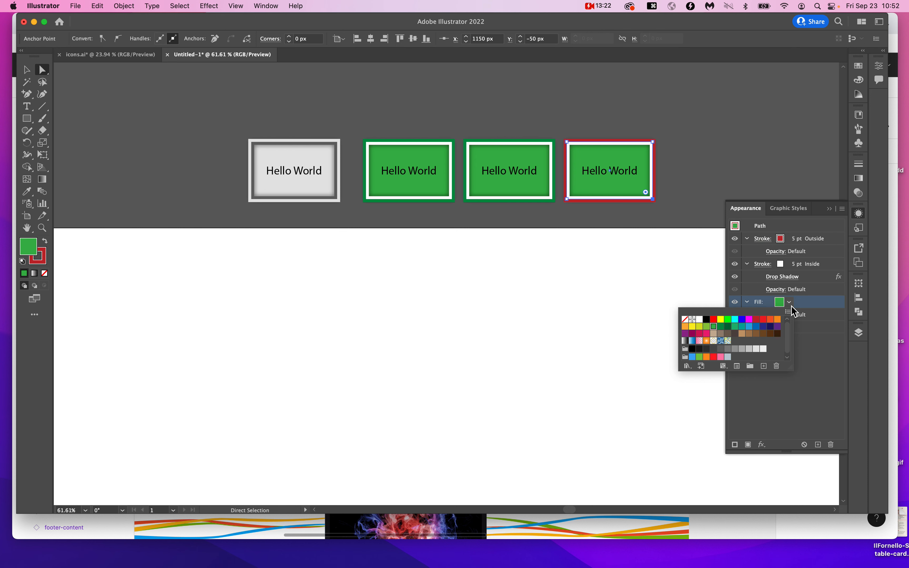
click(758, 321)
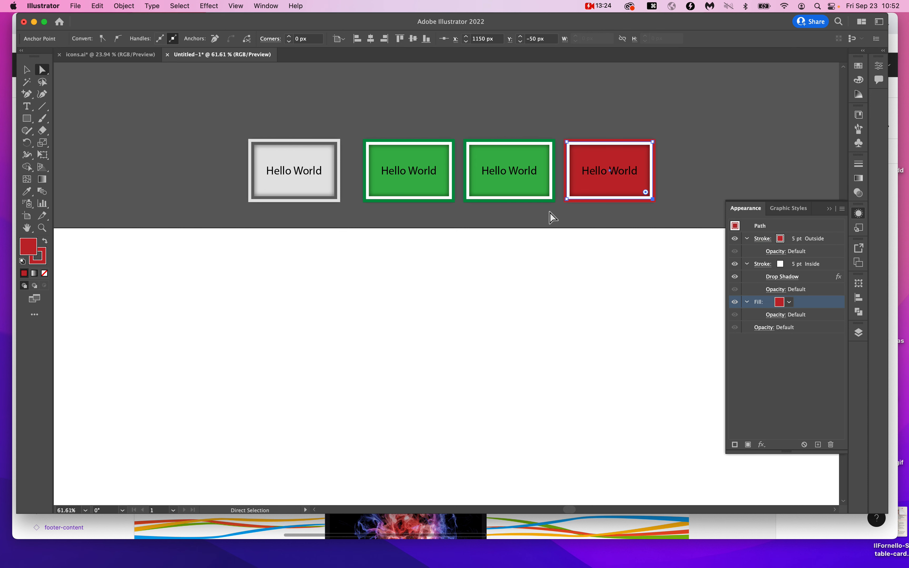
Recolor the third frame with a dark blue outside stroke and a medium blue fill
click(553, 200)
click(791, 242)
click(790, 241)
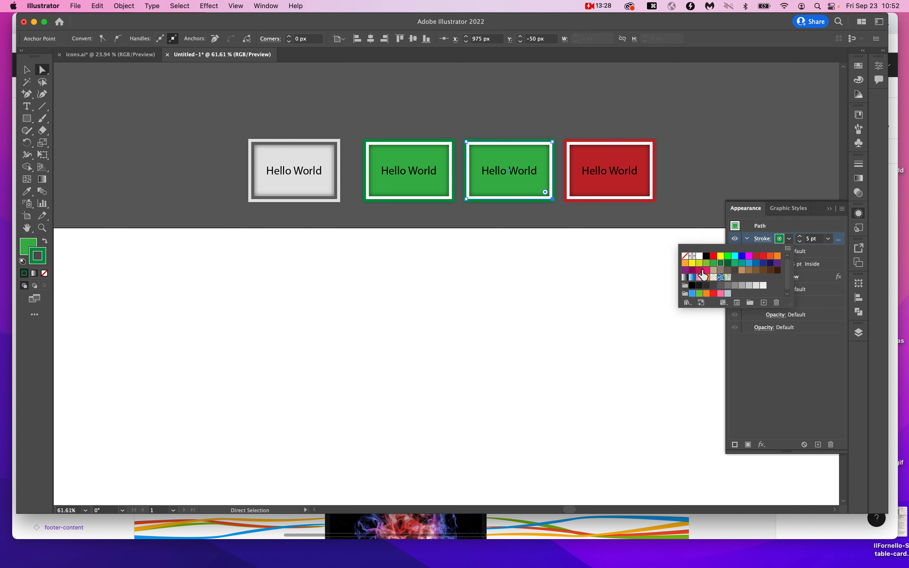
click(764, 264)
click(798, 375)
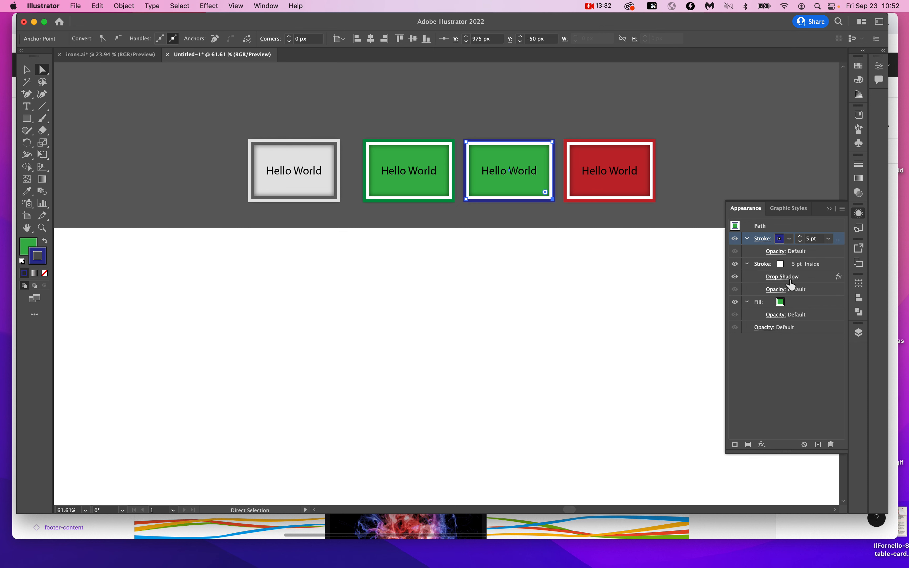
click(779, 302)
click(790, 303)
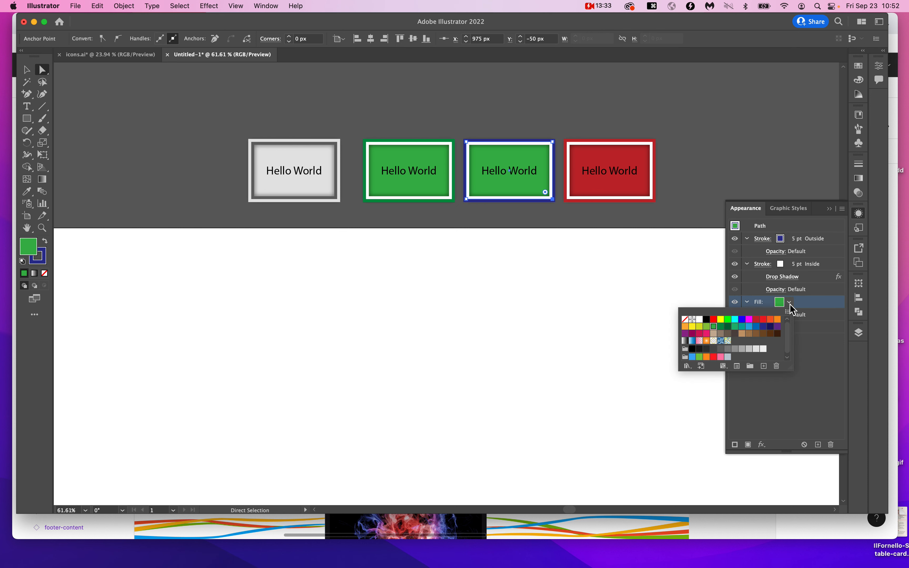
click(763, 327)
click(757, 326)
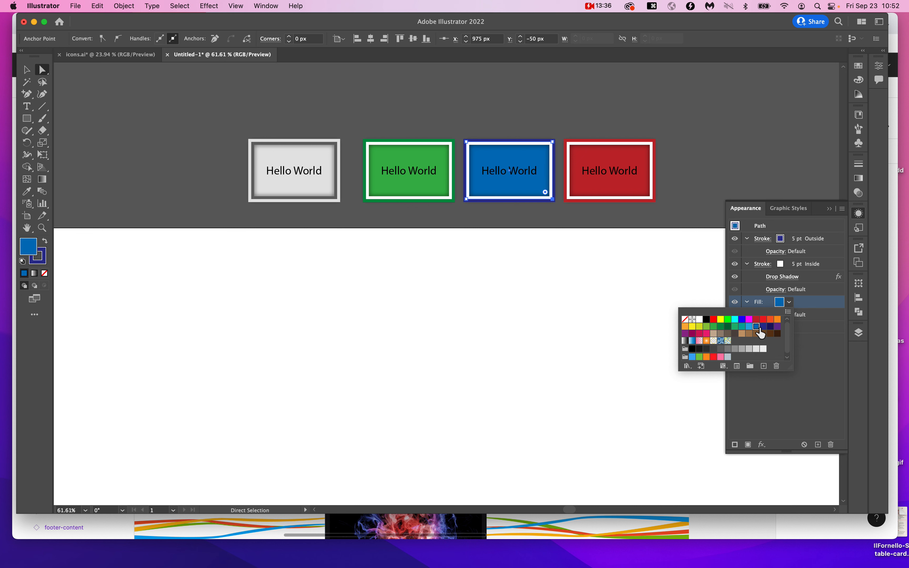
Recolor the third frame's outside stroke light blue
click(817, 371)
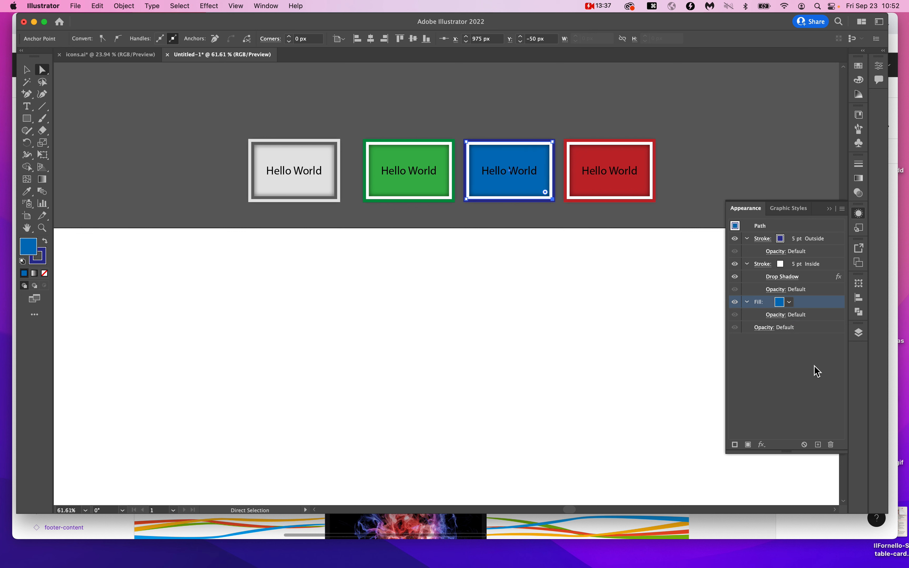
click(788, 241)
click(789, 239)
click(756, 270)
click(753, 267)
click(739, 119)
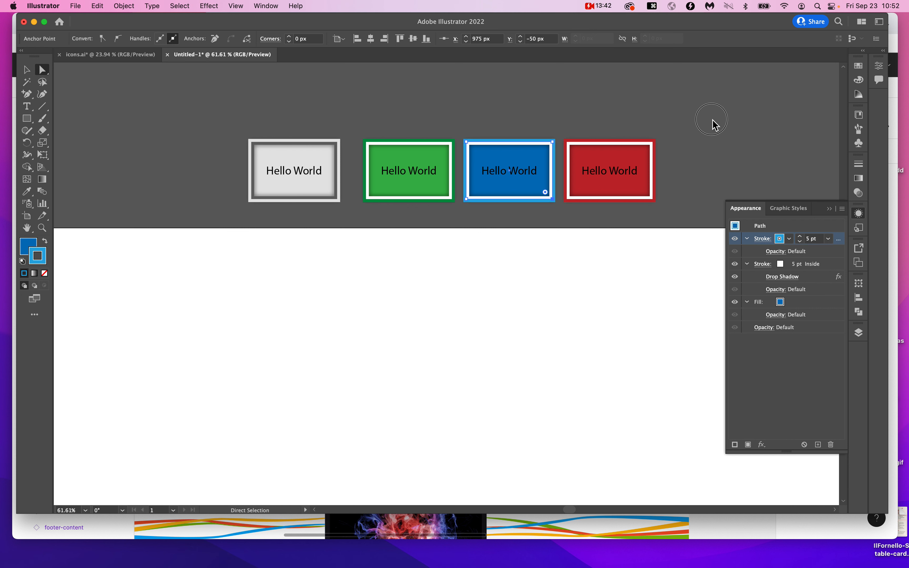
Color the Hello World text in the green, blue and red frames white by sampling the white artboard
drag(400, 107, 601, 203)
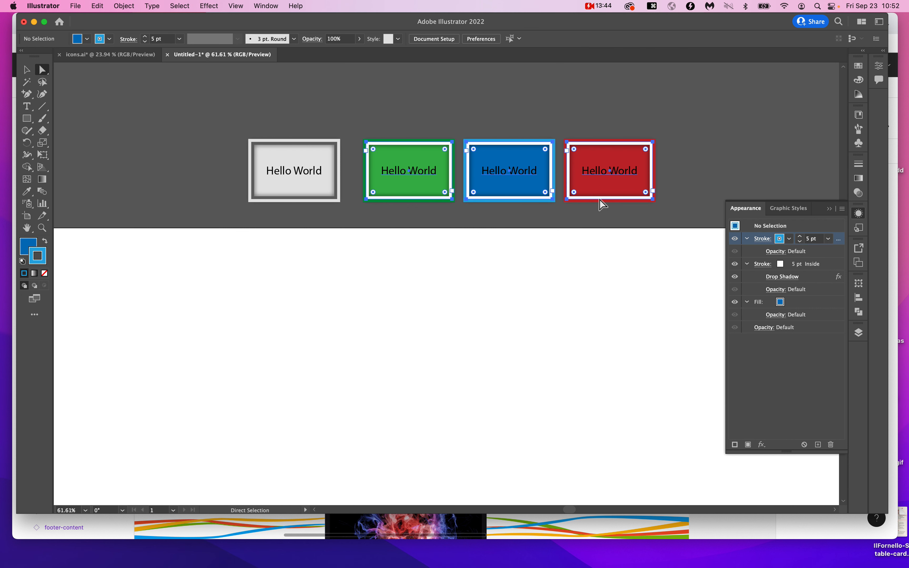
click(527, 238)
key(v)
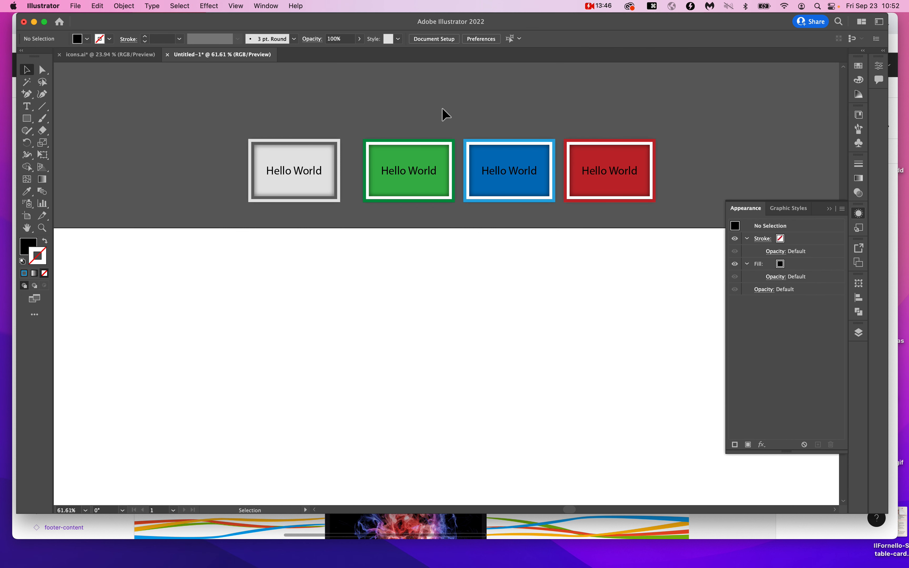
drag(400, 124, 639, 215)
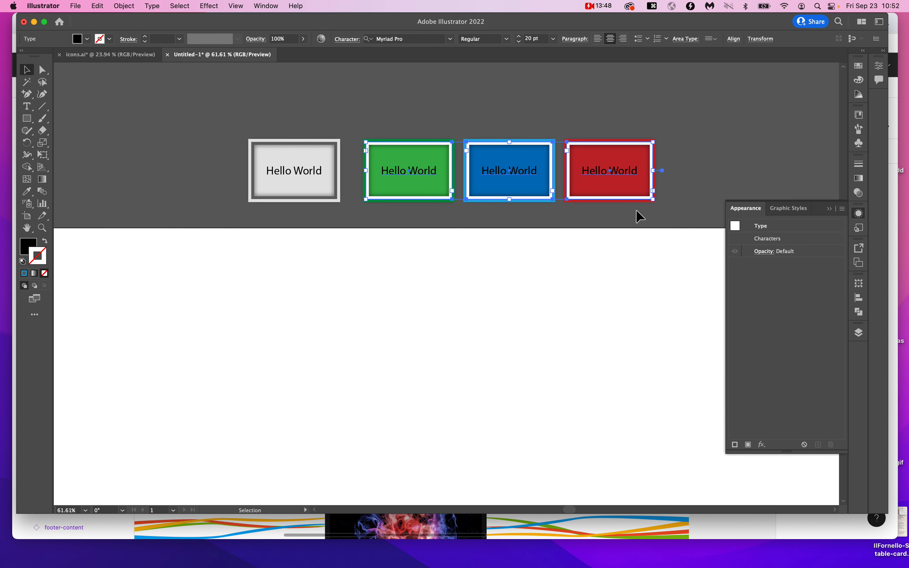
key(i)
click(471, 384)
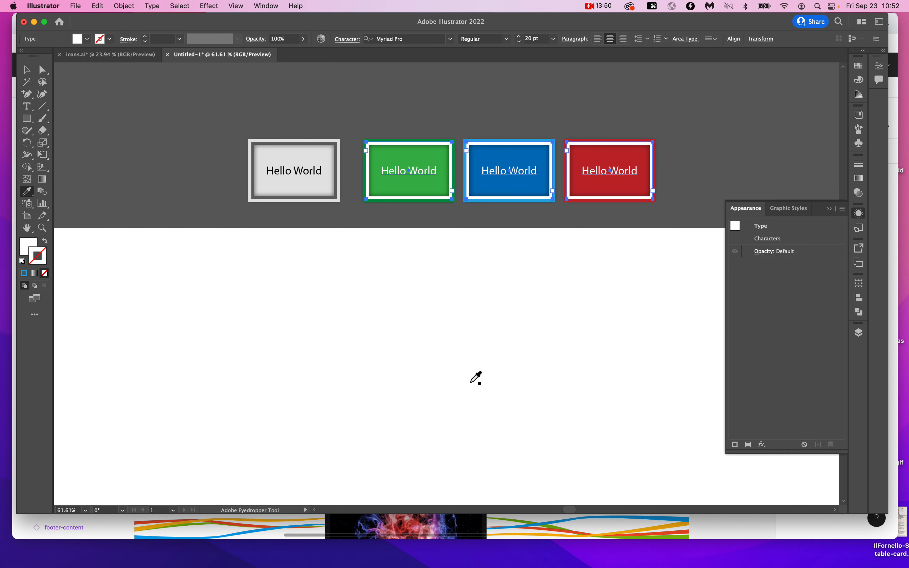
key(v)
click(469, 381)
Draw a circle 150 px in diameter on the artboard below the frames
scroll(470, 380, right, 2)
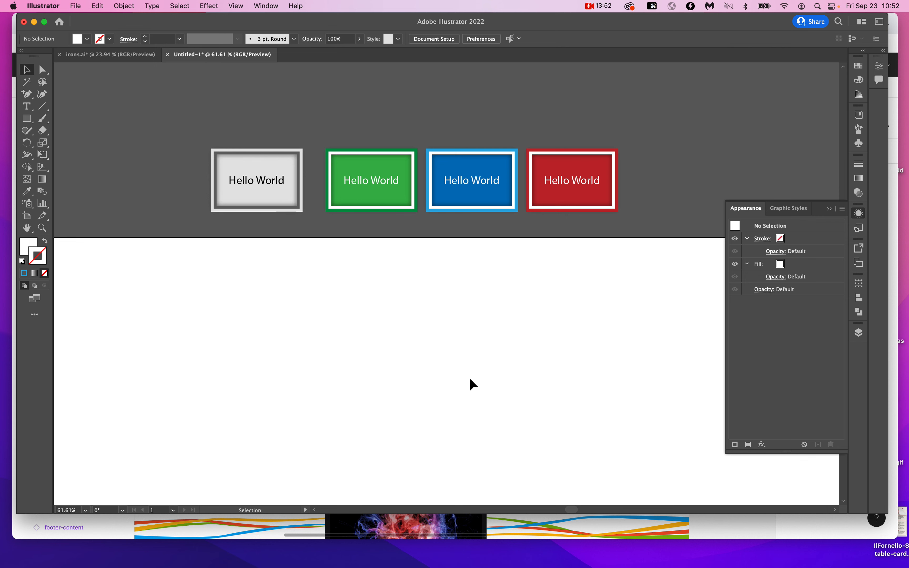
scroll(469, 380, down, 2)
drag(27, 119, 60, 143)
drag(365, 373, 408, 418)
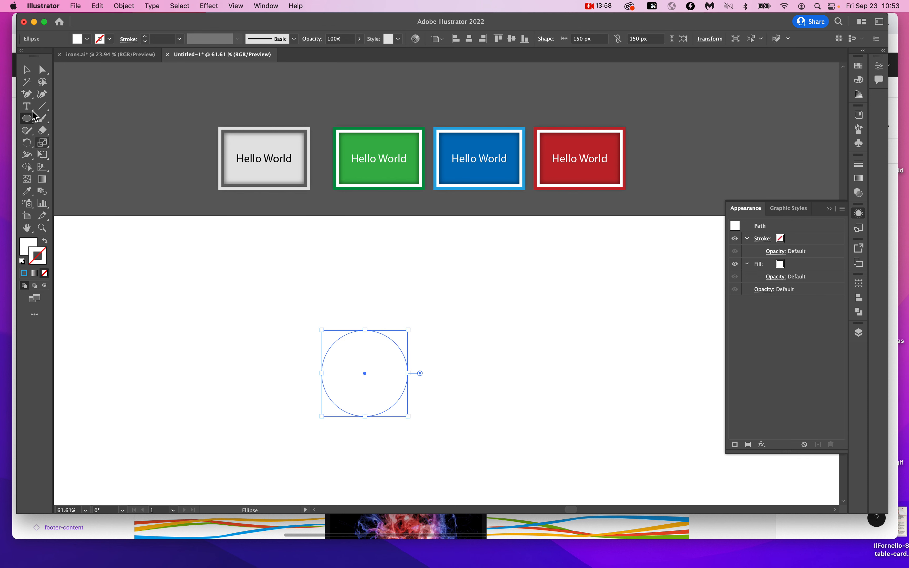
Turn the circle into an area text box containing the word HELLO
key(t)
click(327, 394)
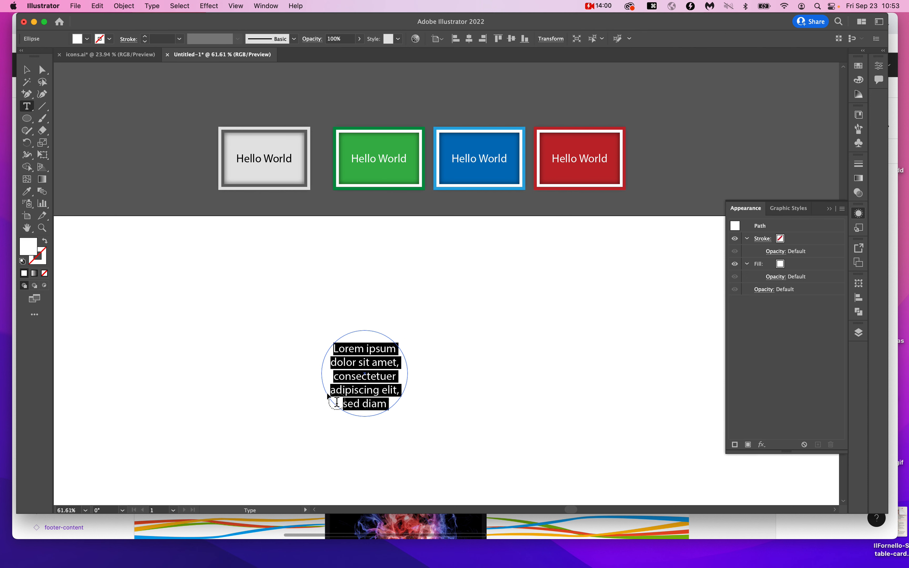
text(HELLO)
click(26, 69)
Center the HELLO text vertically inside the circle and move the circle to the right
click(707, 41)
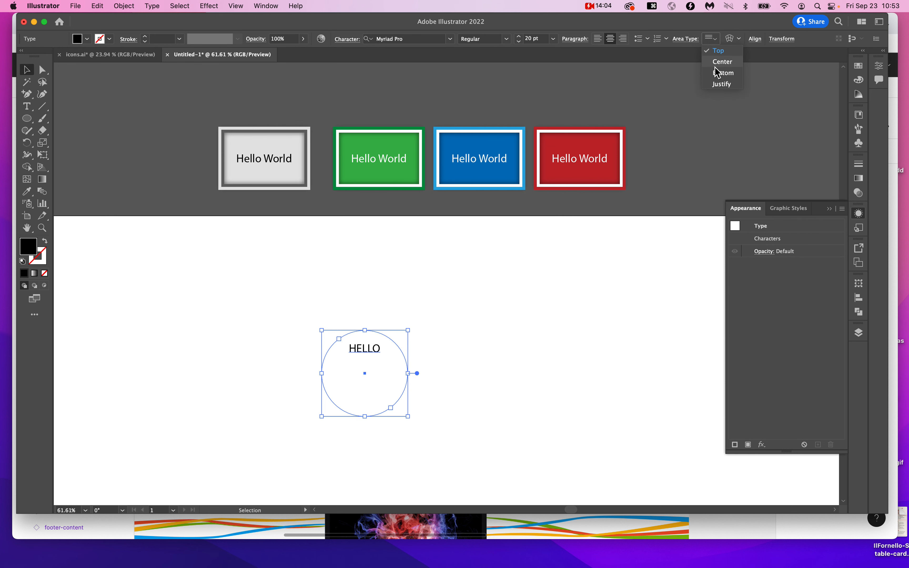
click(716, 64)
click(424, 363)
click(370, 373)
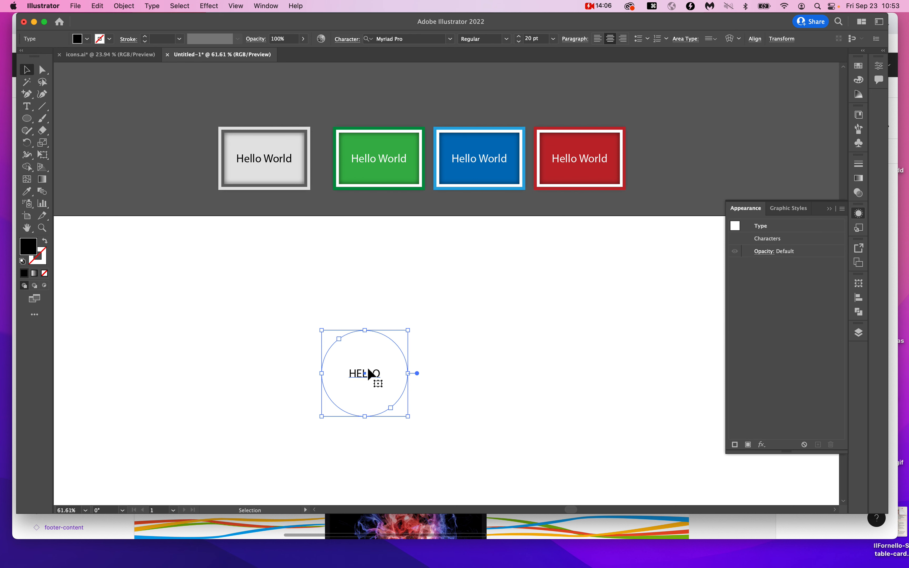
drag(368, 369, 443, 370)
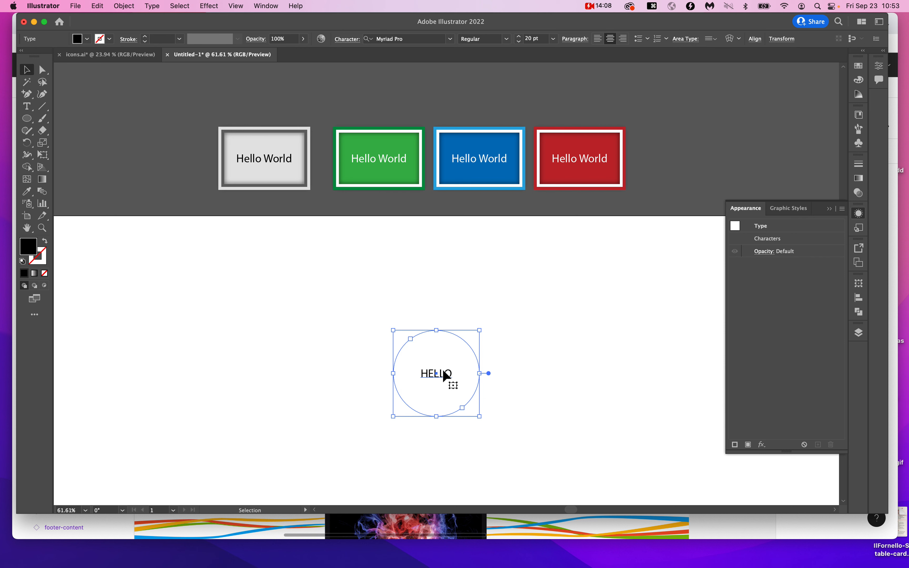
Try to copy the red and blue frames' appearance onto the circle with the whole text object selected
key(i)
click(575, 159)
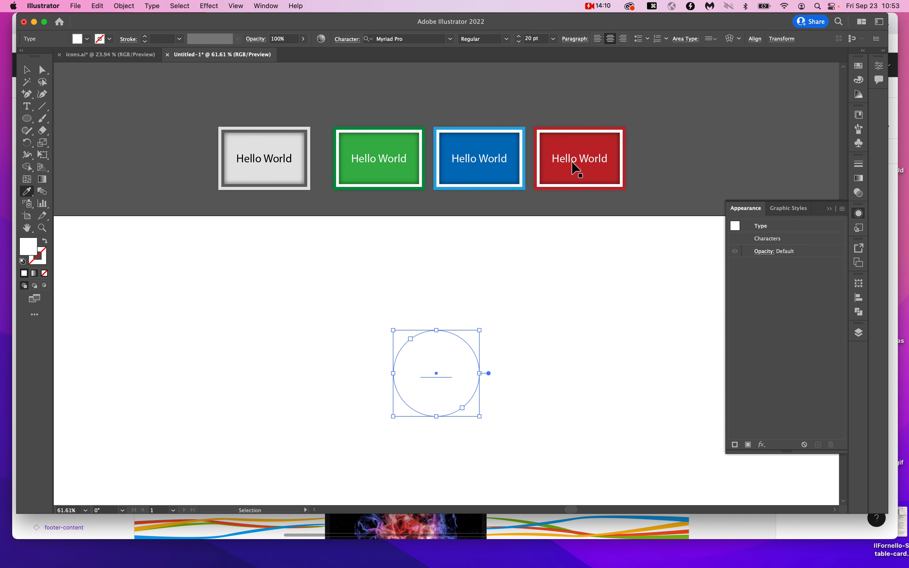
key(cmd+z)
click(488, 174)
key(cmd+z)
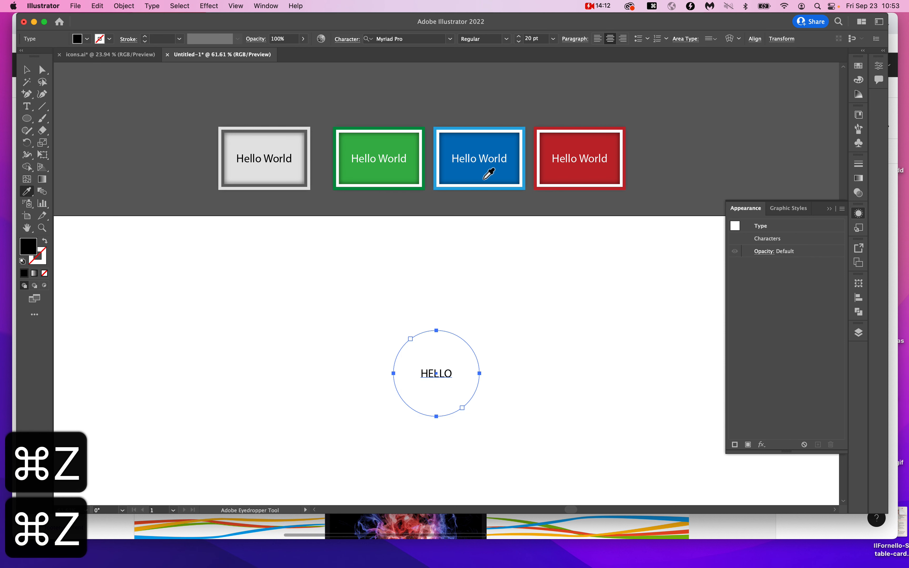
click(484, 179)
scroll(464, 321, up, 5)
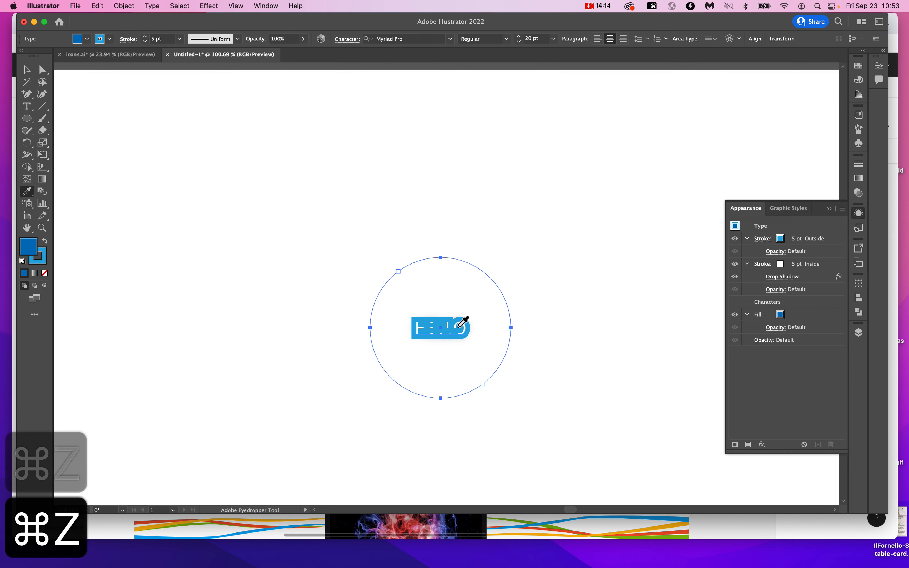
key(cmd+z)
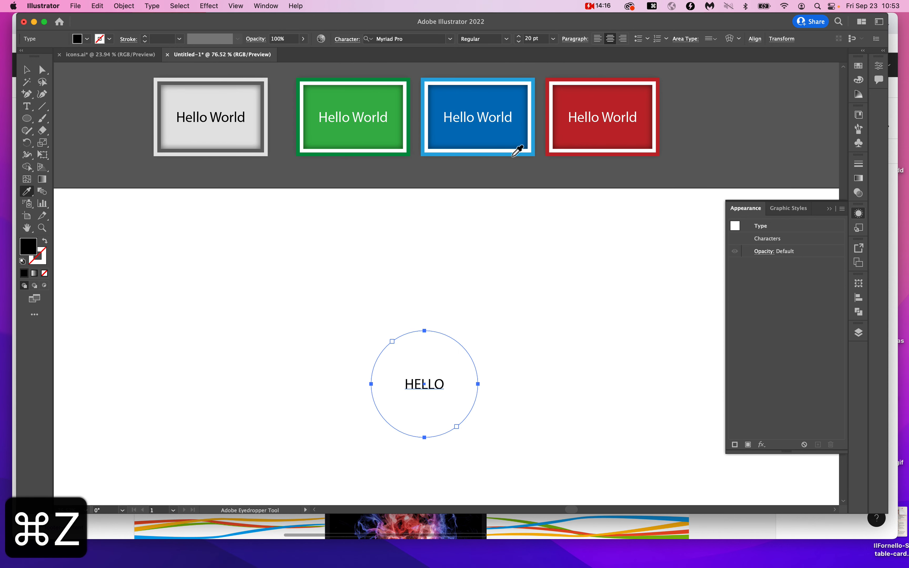
click(520, 144)
key(cmd+z)
Select only the circle's path by its anchor point and apply the blue frame's appearance with the Eyedropper tool
key(a)
click(501, 384)
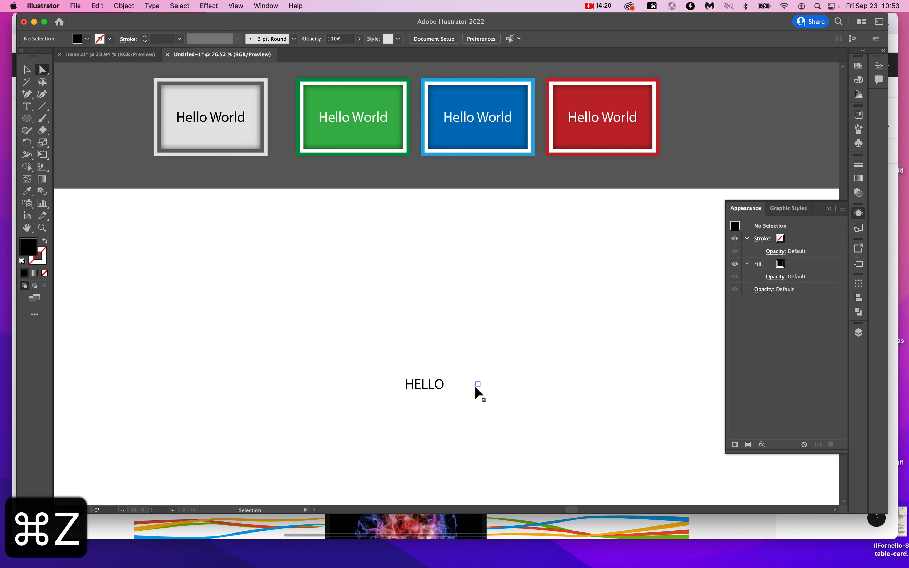
key(cmd+alt+8)
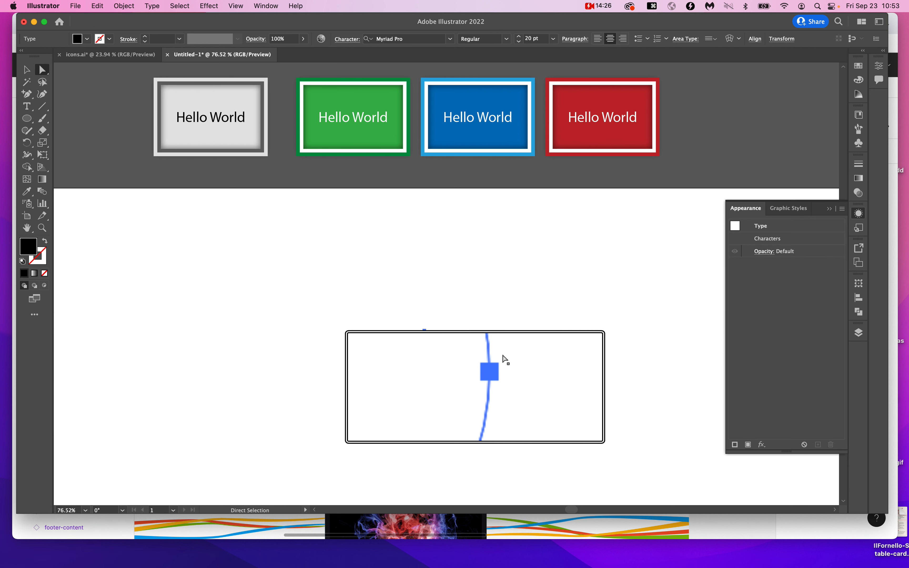
click(492, 374)
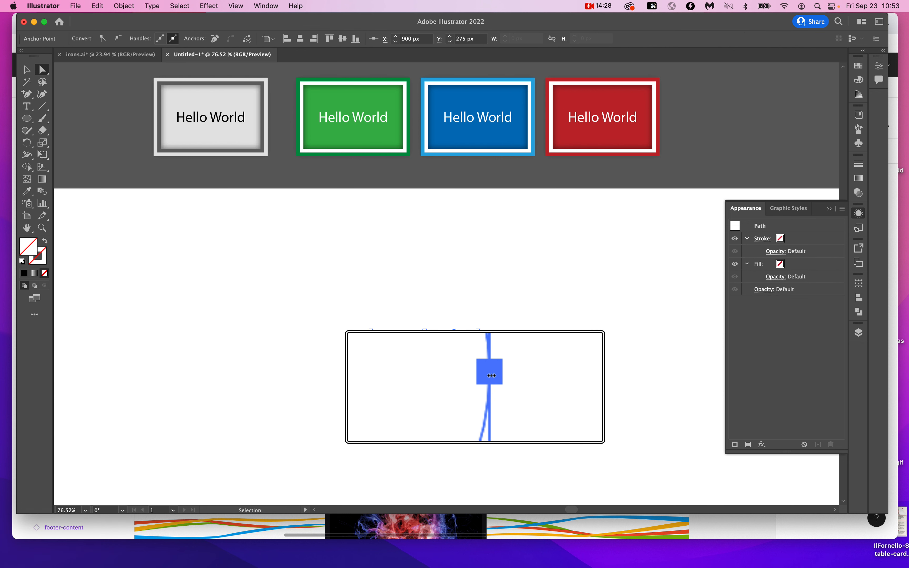
key(super+alt+8)
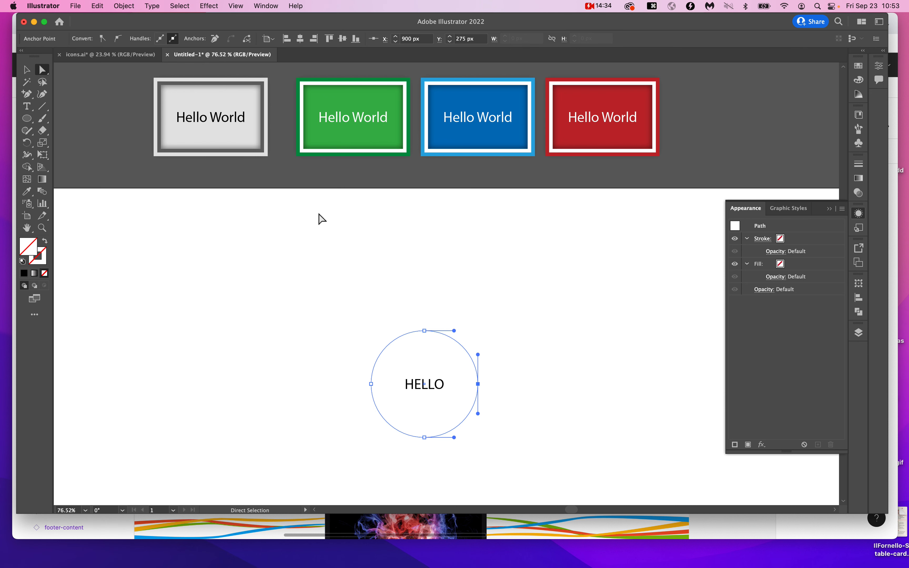
key(i)
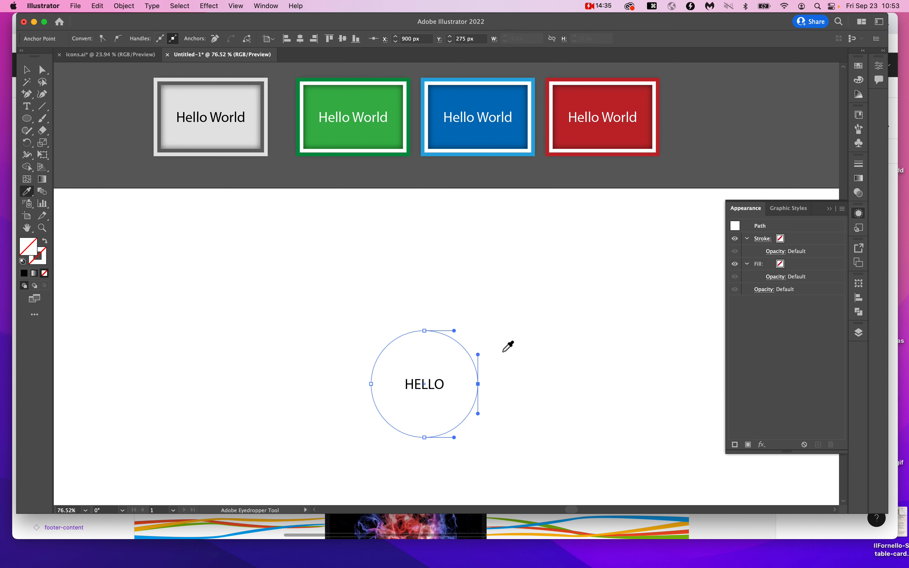
click(530, 154)
key(v)
click(536, 369)
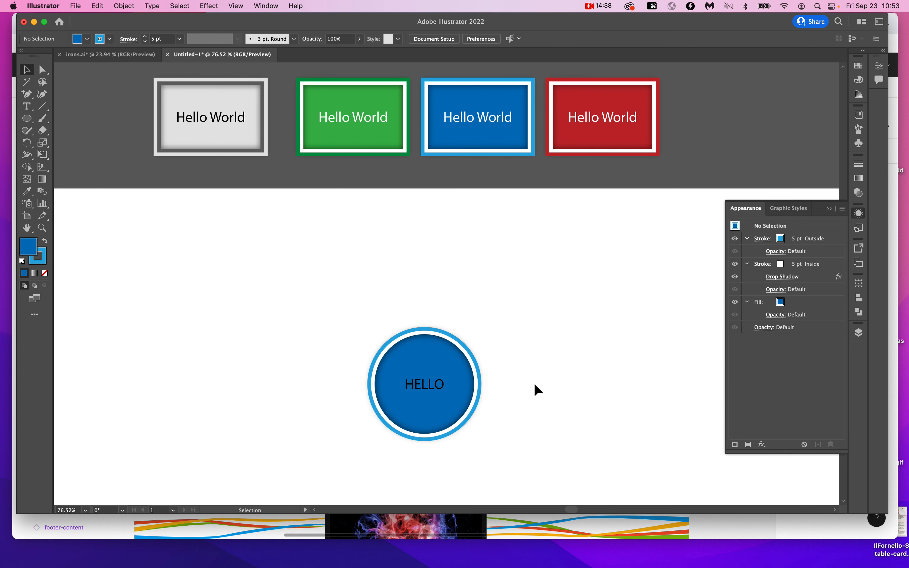
Color the HELLO text inside the circle white by sampling the white artboard
click(424, 380)
key(i)
click(540, 336)
key(v)
click(537, 335)
Move the blue HELLO circle up closer to the artboard's upper edge
click(452, 389)
click(253, 302)
click(392, 400)
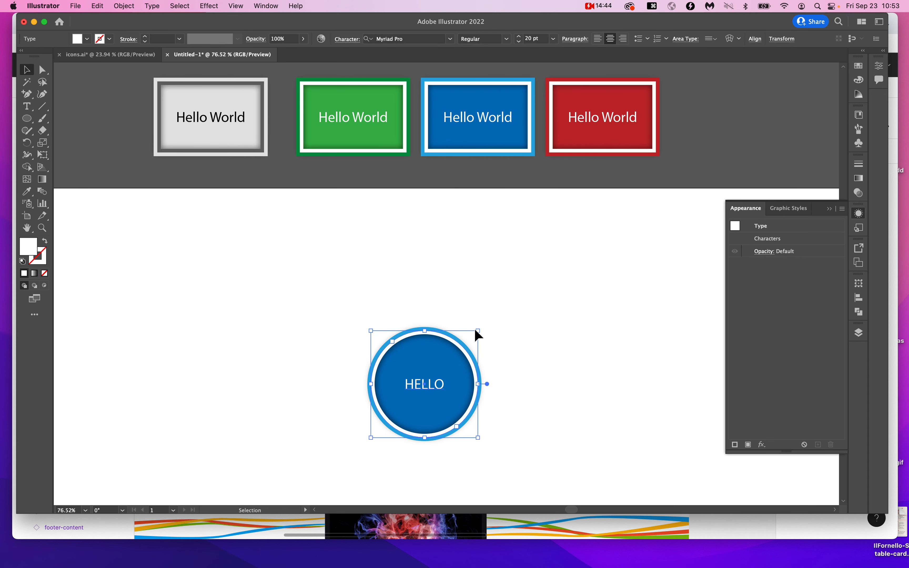
key(i)
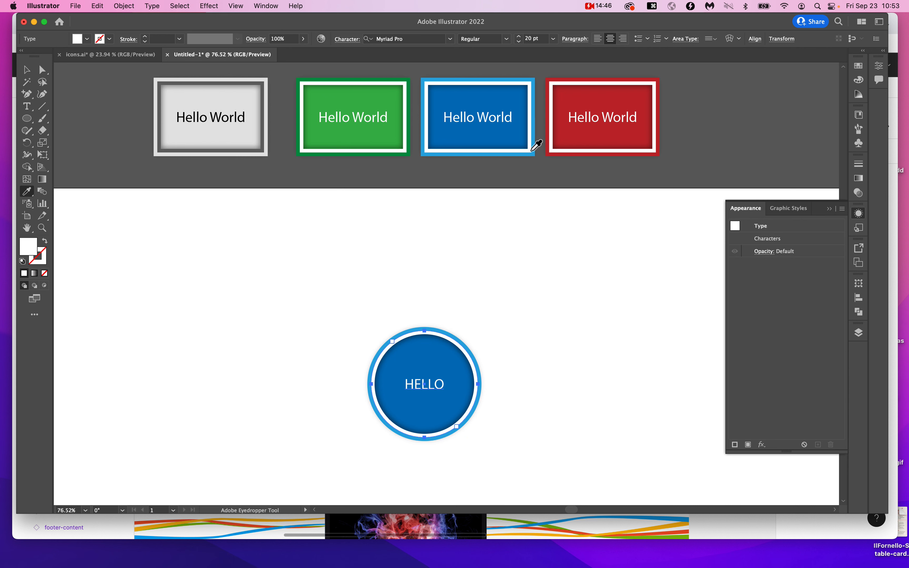
key(a)
click(481, 387)
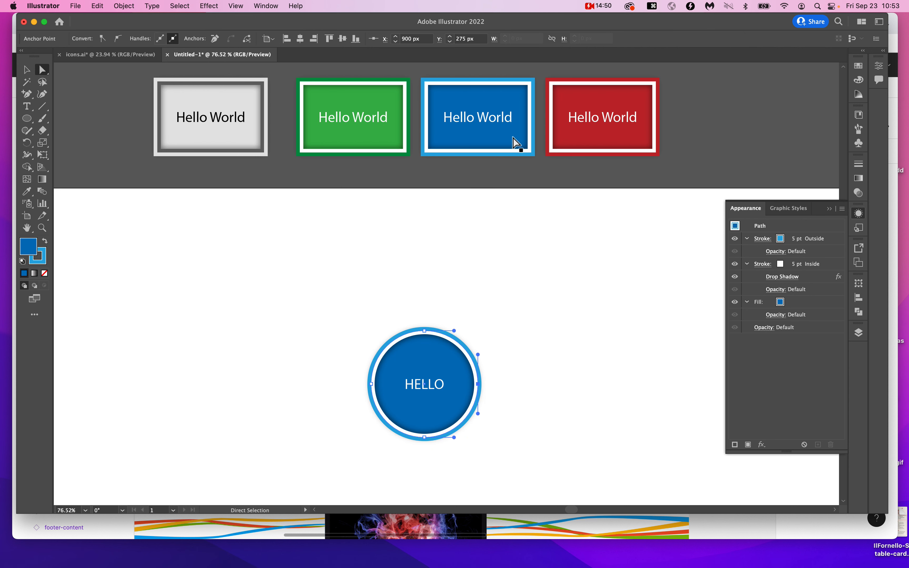
scroll(513, 138, up, 3)
drag(386, 456, 426, 296)
Select the circle's path and replace its appearance with the green frame's layered strokes, drop shadow and green fill
click(513, 344)
key(i)
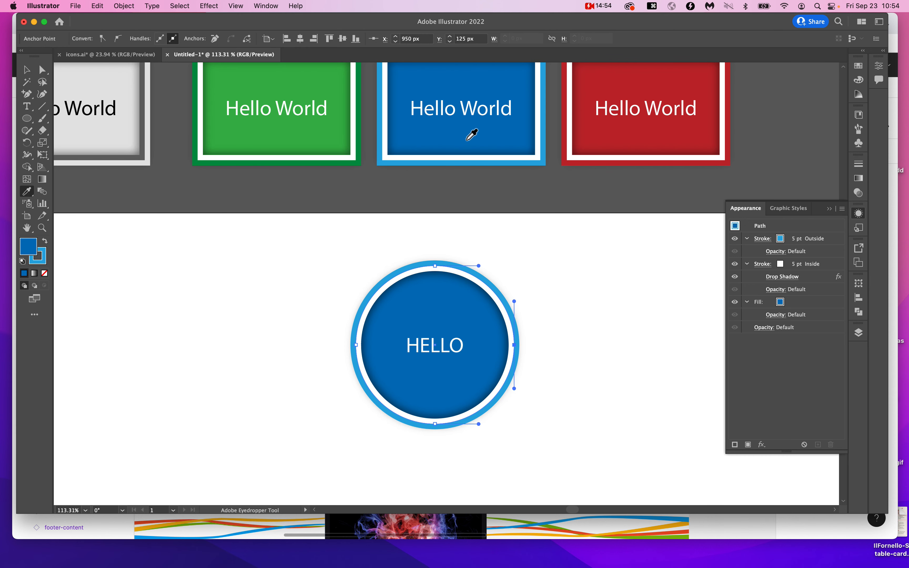
scroll(473, 105, up, 2)
scroll(349, 138, up, 3)
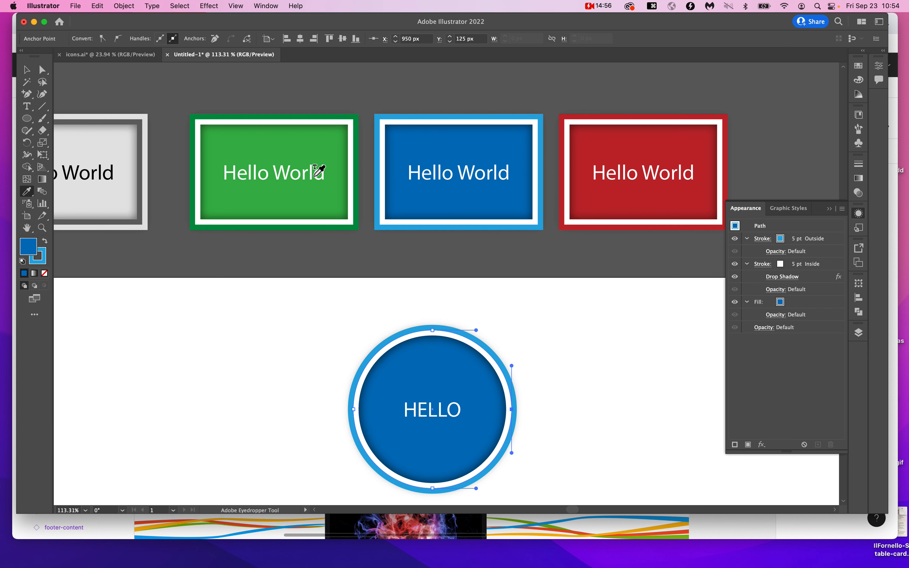
scroll(319, 171, left, 8)
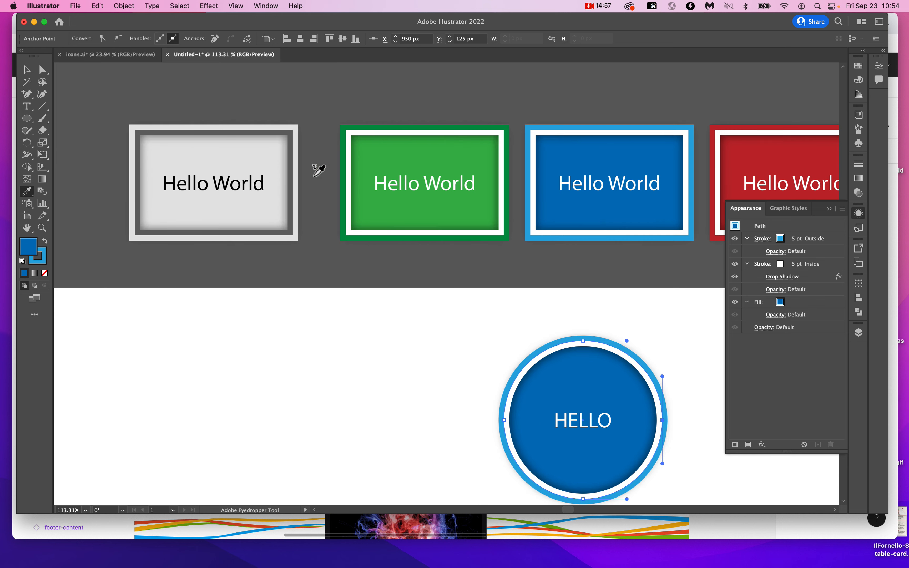
click(248, 172)
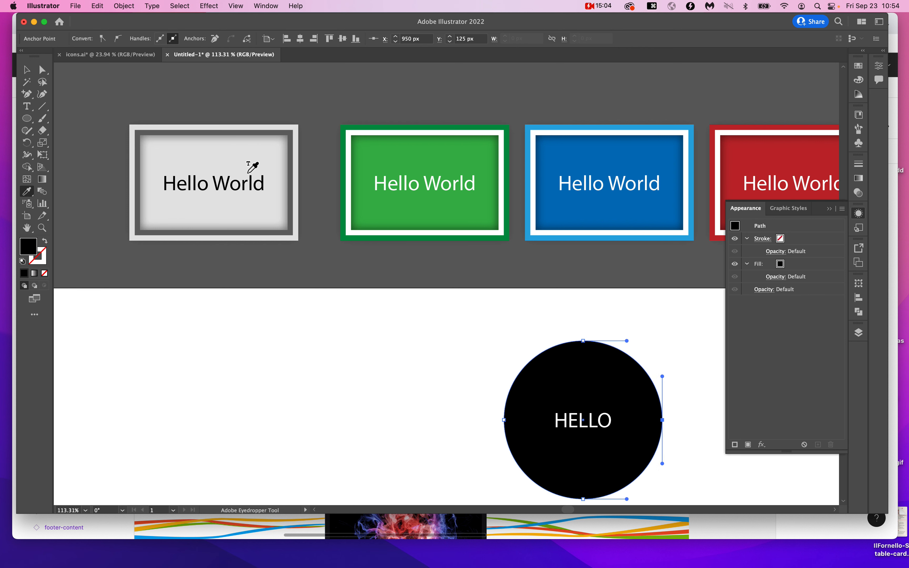
click(463, 178)
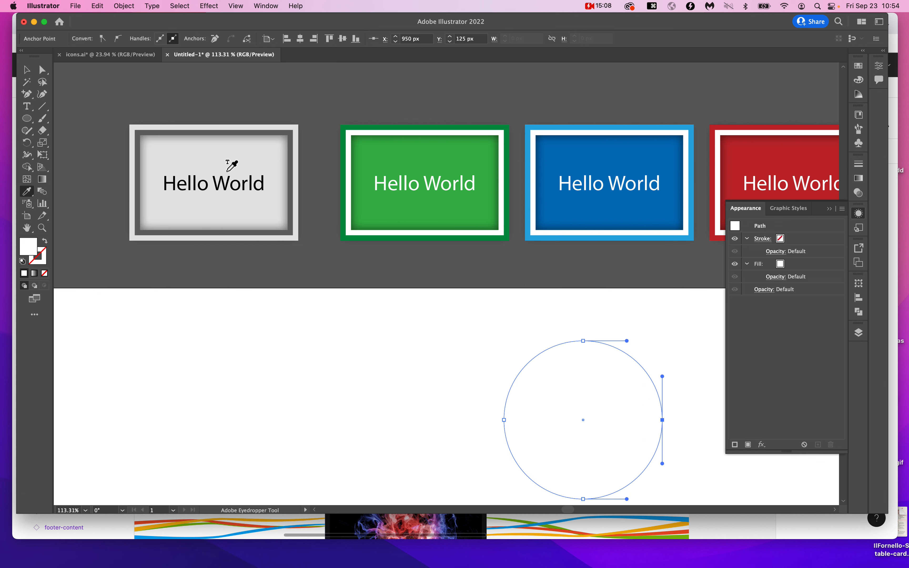
click(509, 164)
key(v)
click(419, 323)
Set the Eyedropper options to pick up and apply the full Appearance together with Character Style and Paragraph Style
scroll(420, 323, right, 3)
scroll(420, 322, right, 2)
click(451, 362)
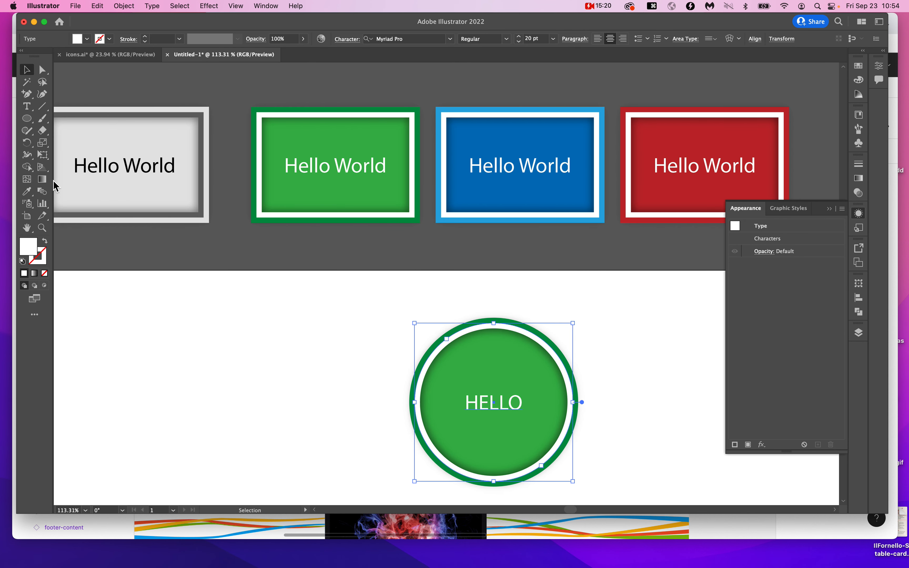
key(alt+super+8)
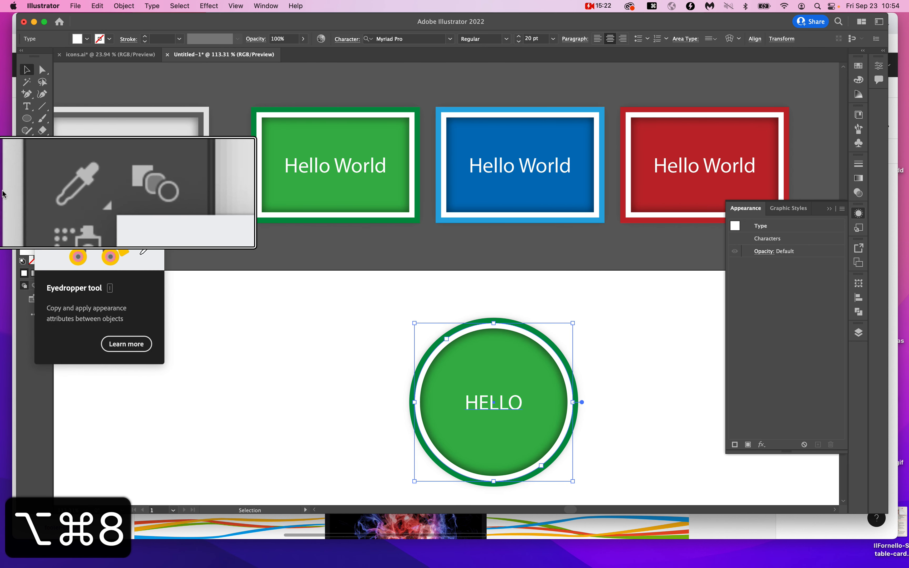
key(alt+super+8)
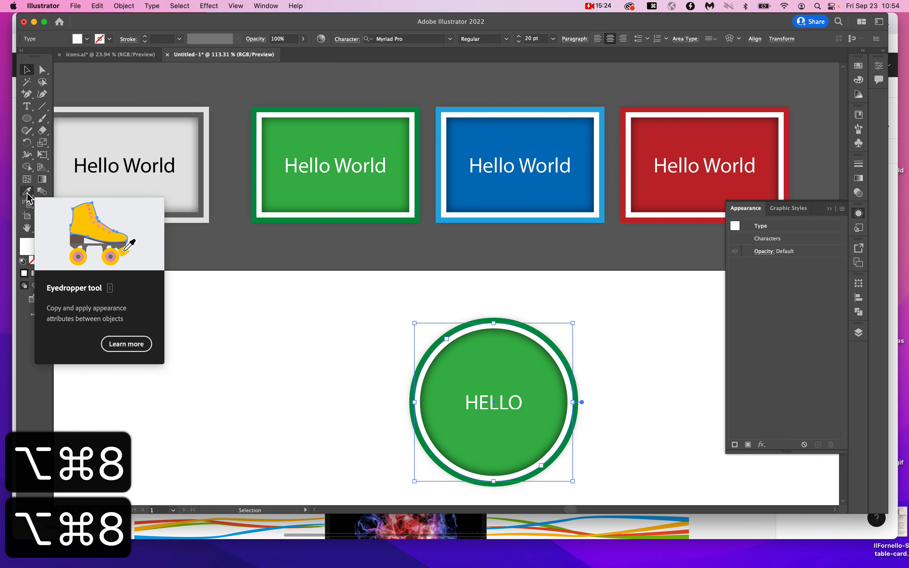
double_click(26, 191)
click(398, 213)
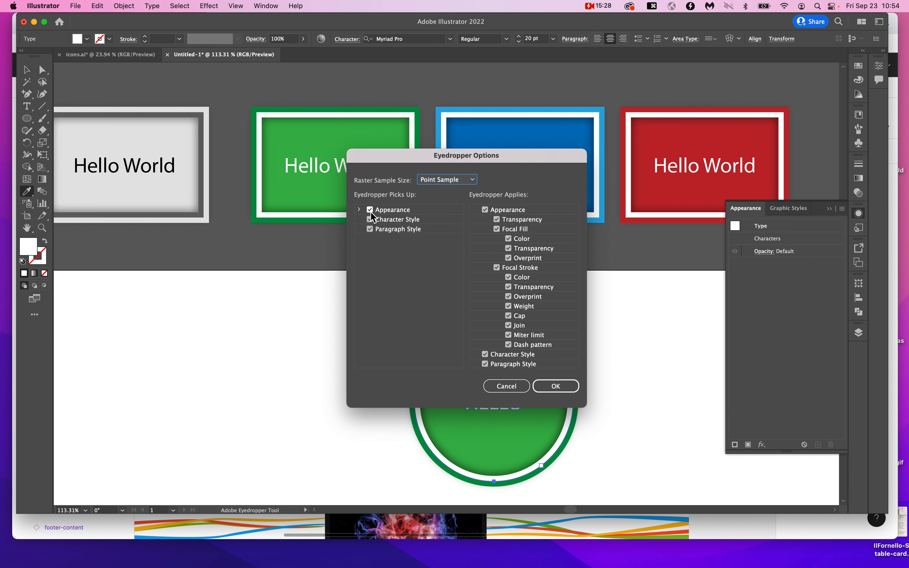
click(505, 213)
click(376, 209)
click(360, 210)
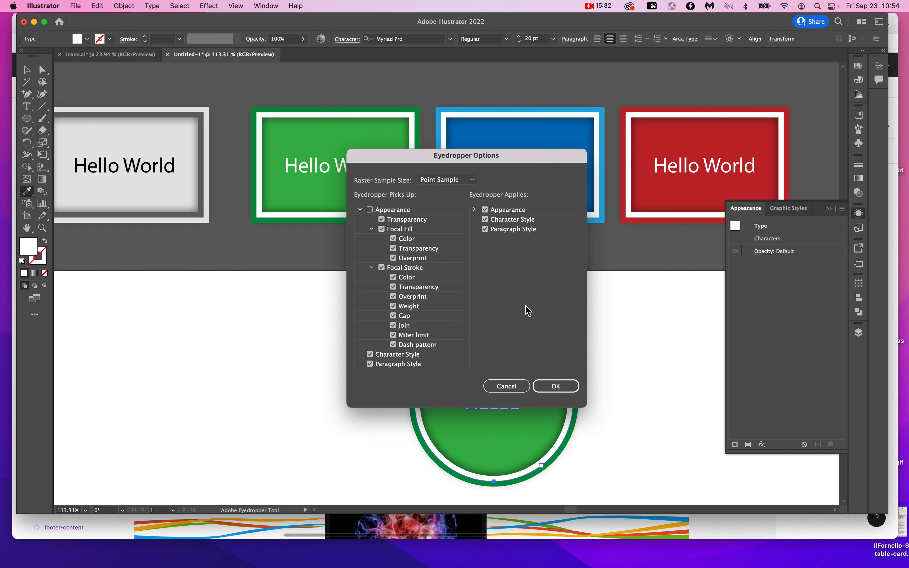
click(485, 209)
click(474, 209)
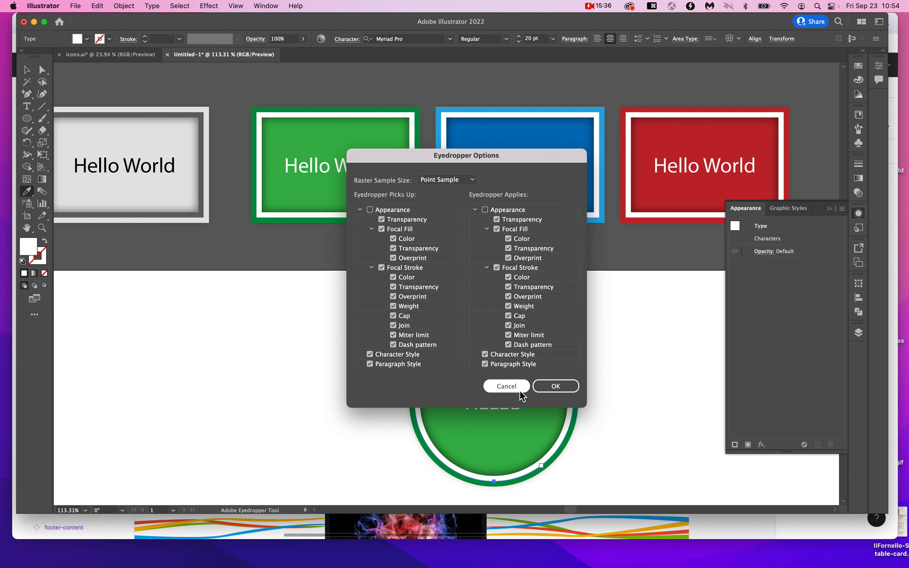
click(556, 386)
Select only the circle's path and apply the blue frame's strokes, drop shadow and fill with the Eyedropper, then deselect
key(a)
click(494, 324)
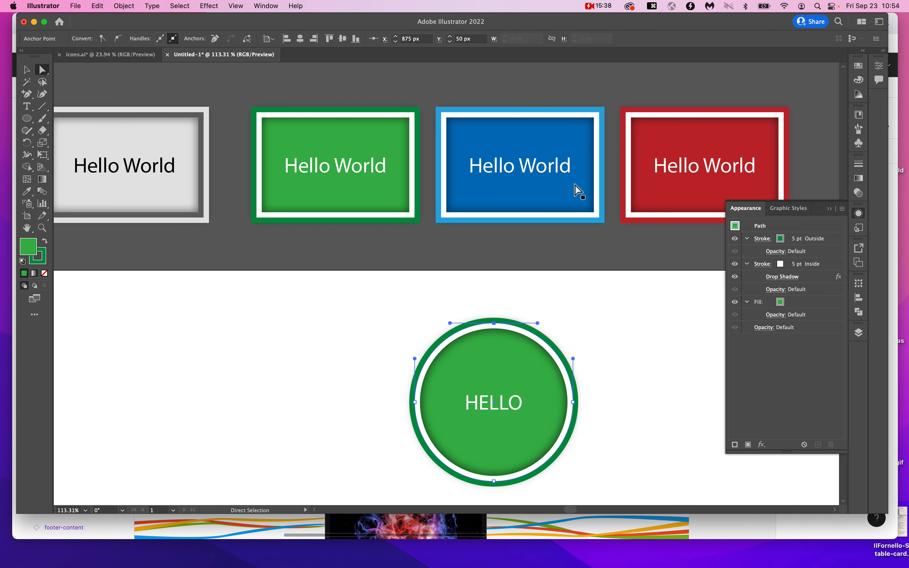
key(i)
click(602, 140)
key(v)
click(289, 375)
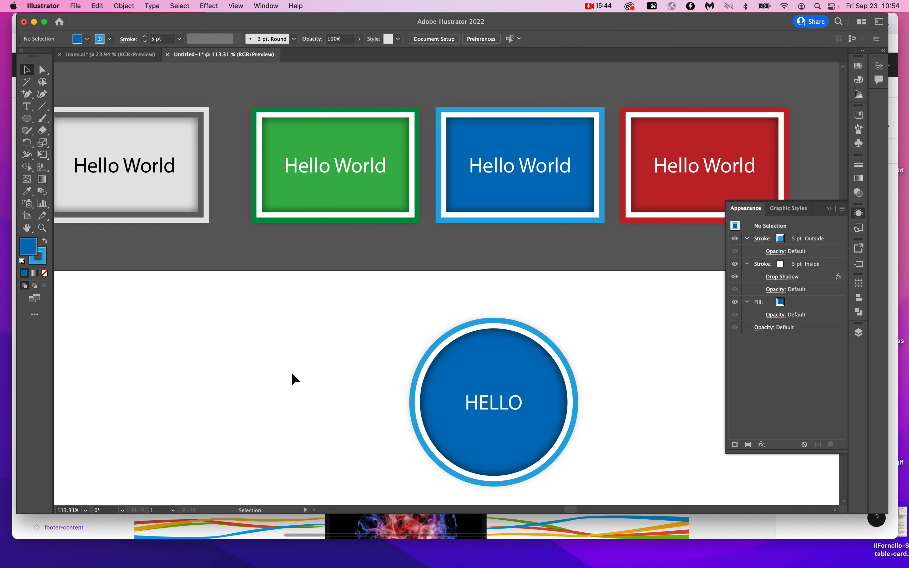
Re-enable Appearance in both the Picks Up and Applies lists of the Eyedropper options and confirm them
double_click(28, 192)
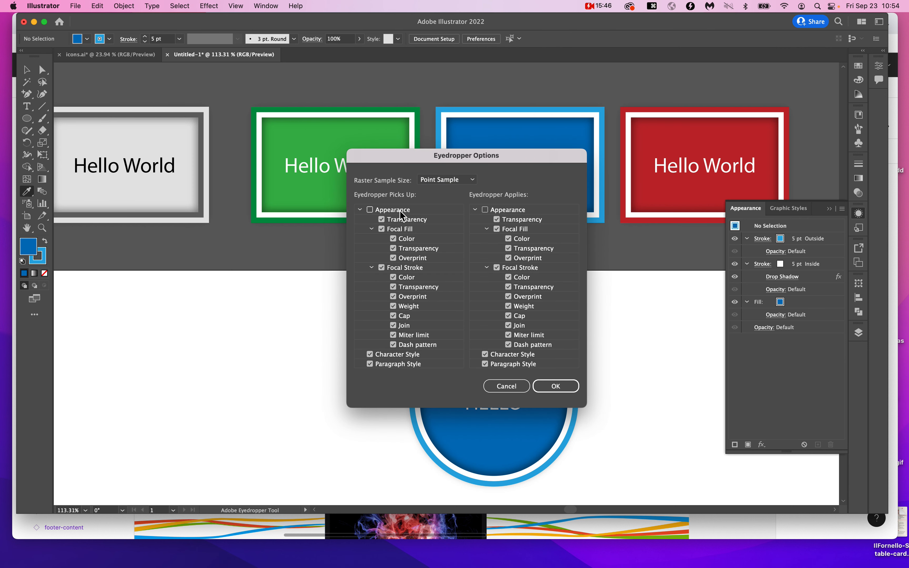
click(399, 210)
click(502, 210)
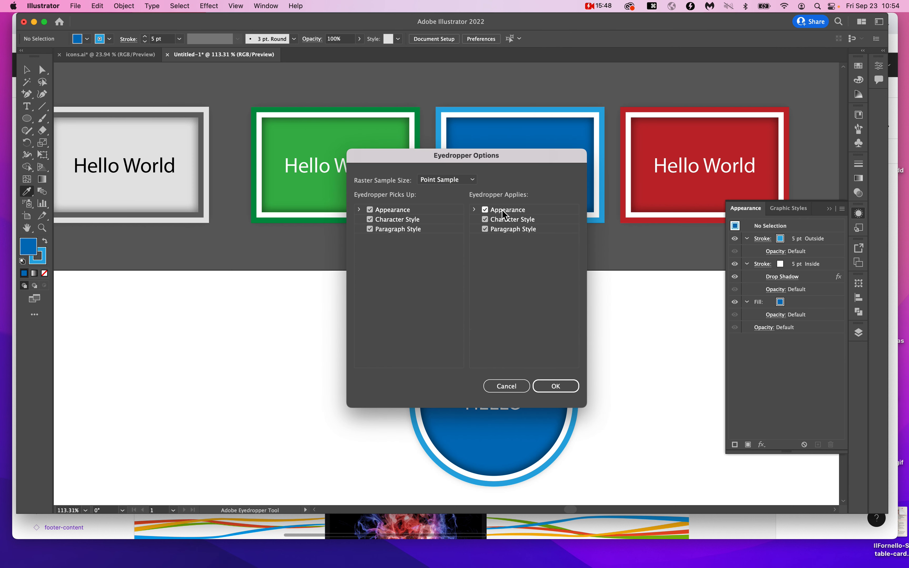
click(360, 212)
click(474, 210)
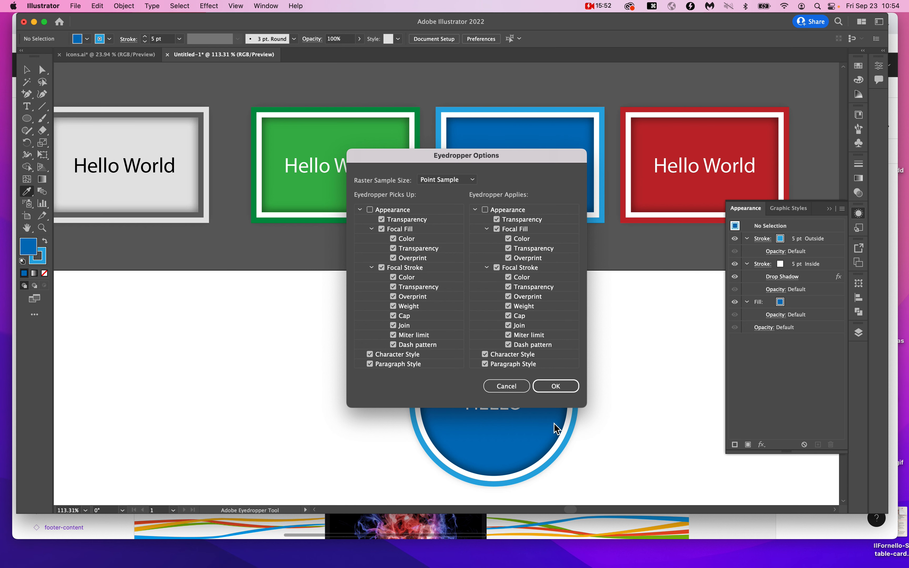
click(556, 386)
click(625, 340)
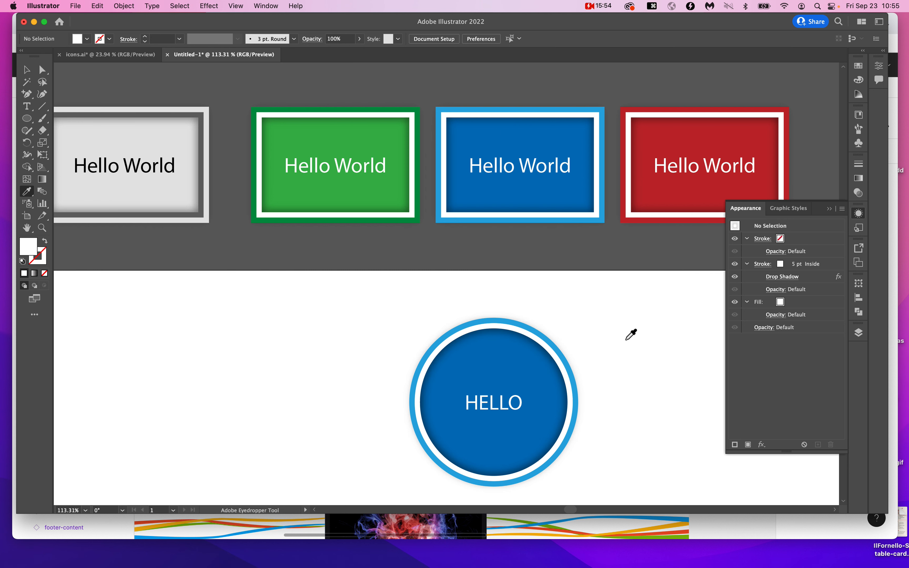
Replace the HELLO text in the blue circle with the persona's first name
key(v)
scroll(625, 340, down, 5)
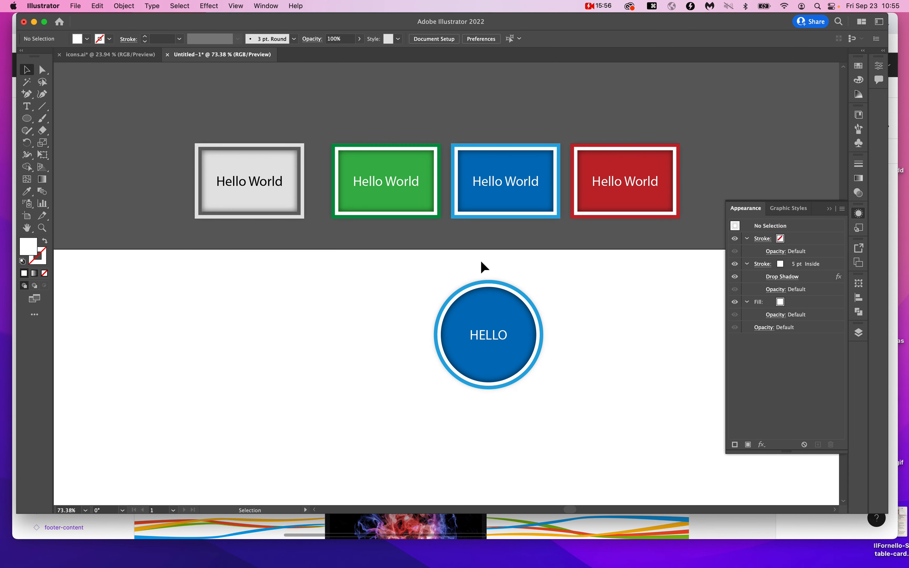
scroll(483, 267, down, 3)
click(446, 287)
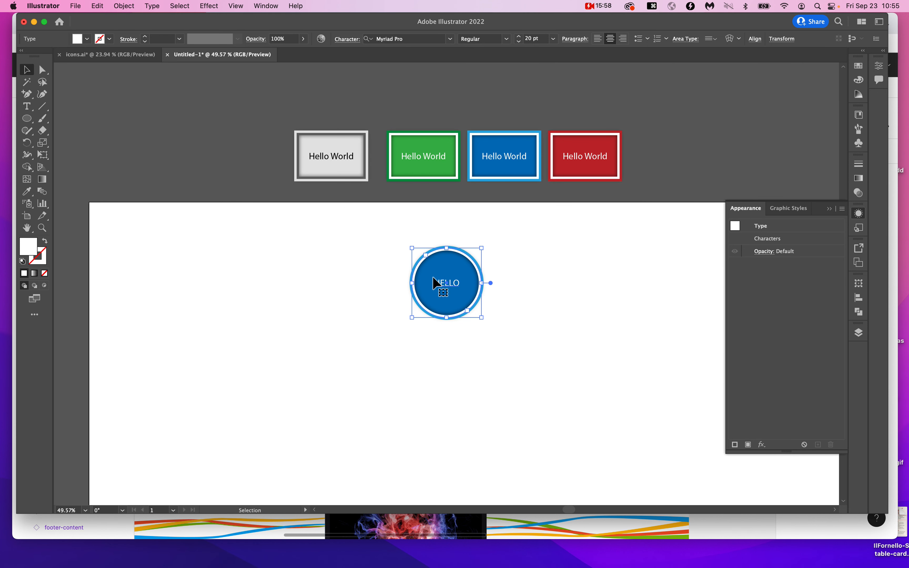
double_click(444, 287)
text(Rene)
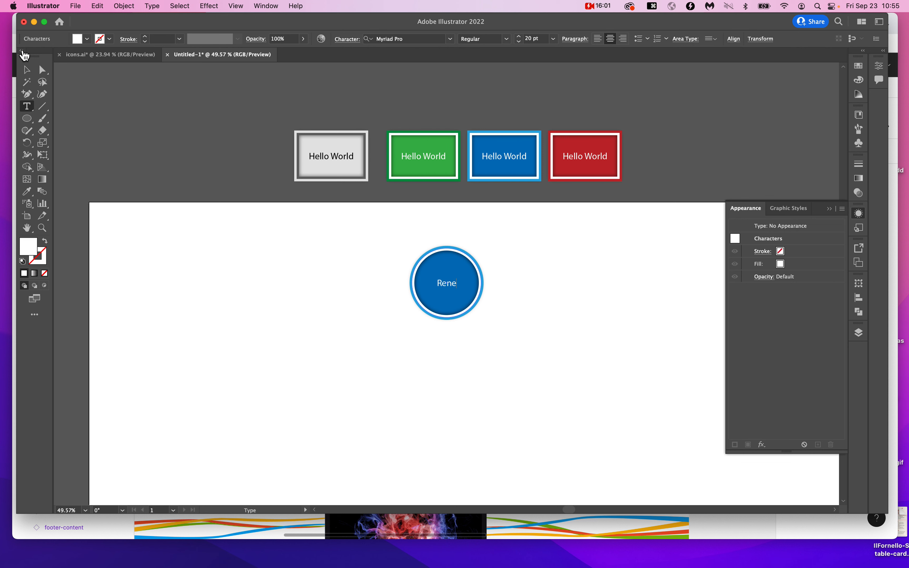
click(26, 70)
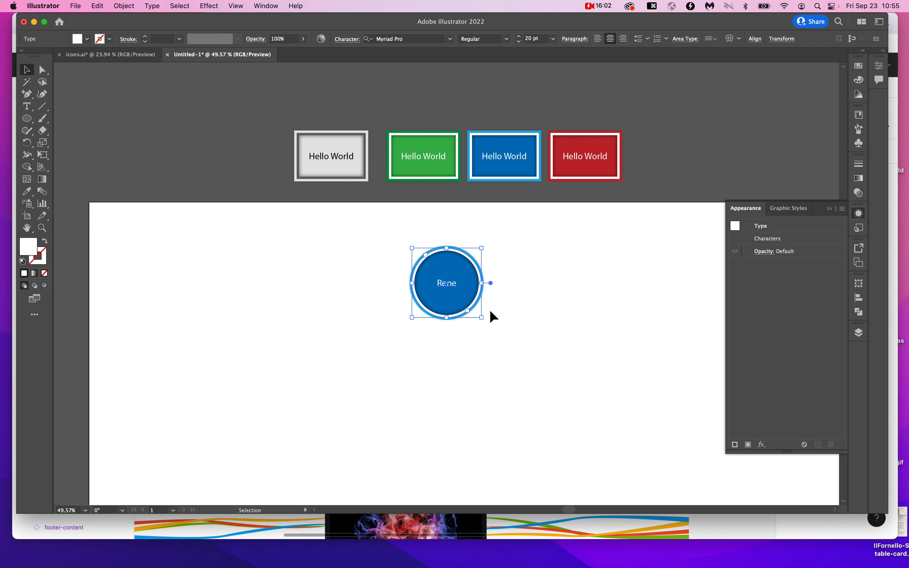
Scale the blue persona circle down and position it near the artboard's upper edge
drag(486, 319, 473, 276)
click(467, 301)
click(438, 287)
Bring the green Hello World frame onto the artboard below the circle as a row of three evenly spaced copies
drag(423, 175, 560, 360)
click(516, 389)
Check the hand-drawn sketch for the flow's labels and change the first green frame's text to "Proof of Viability"
triple_click(396, 354)
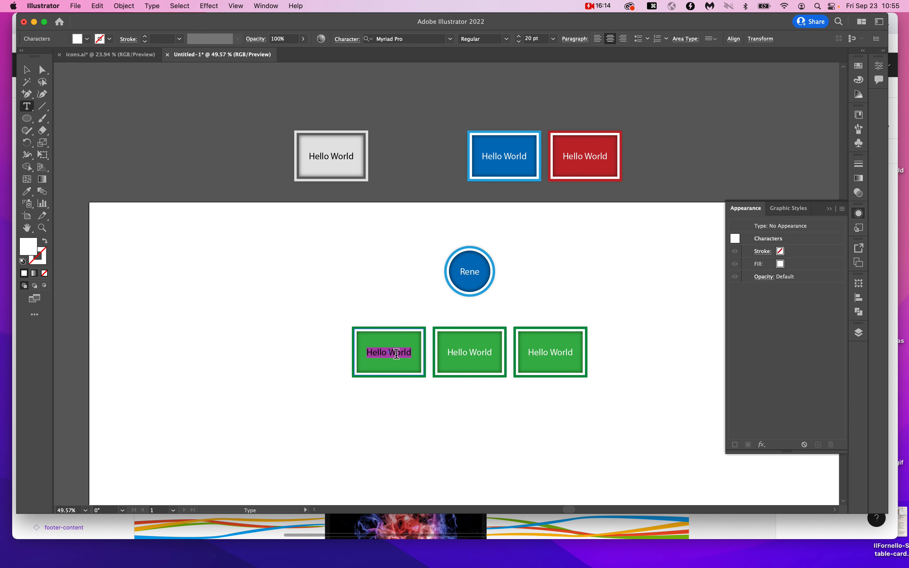
scroll(396, 354, right, 15)
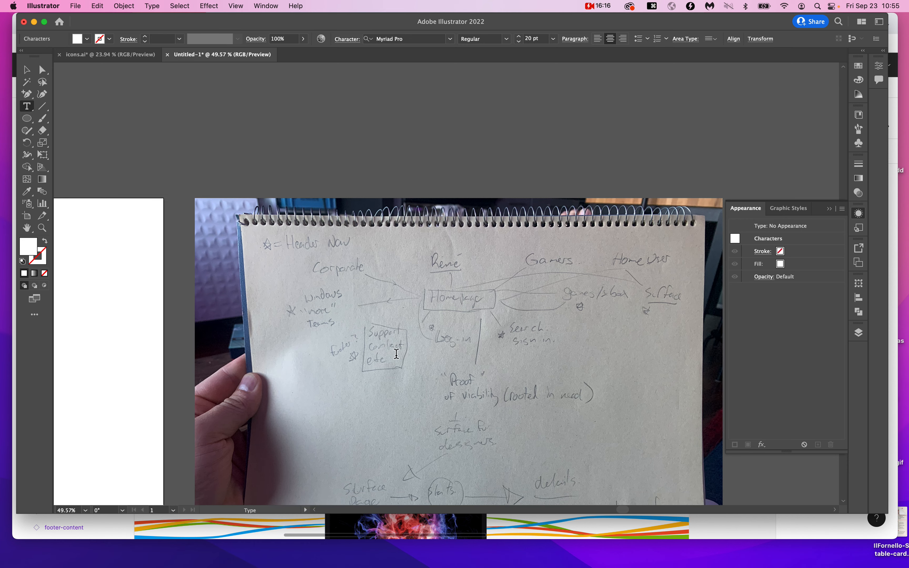
scroll(397, 355, down, 3)
scroll(396, 354, left, 15)
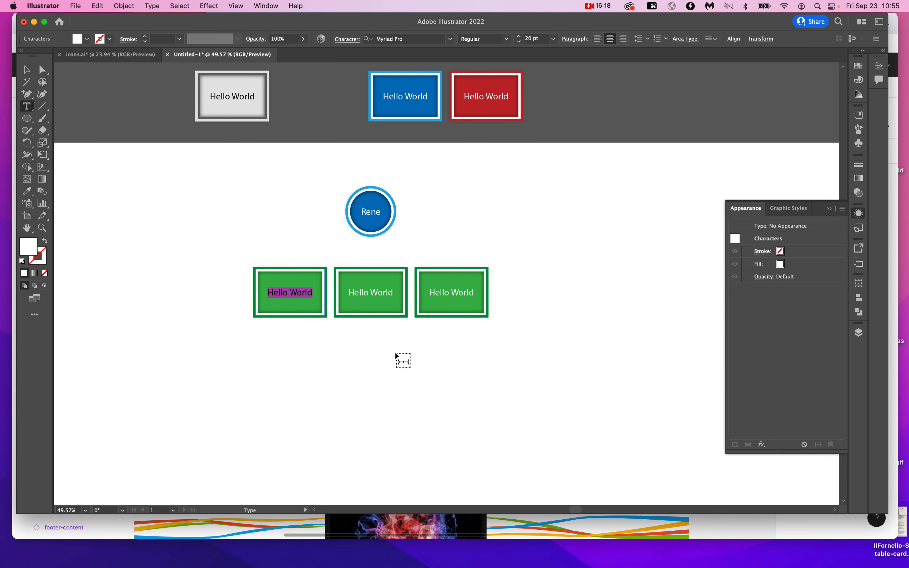
text(Proof of Viability)
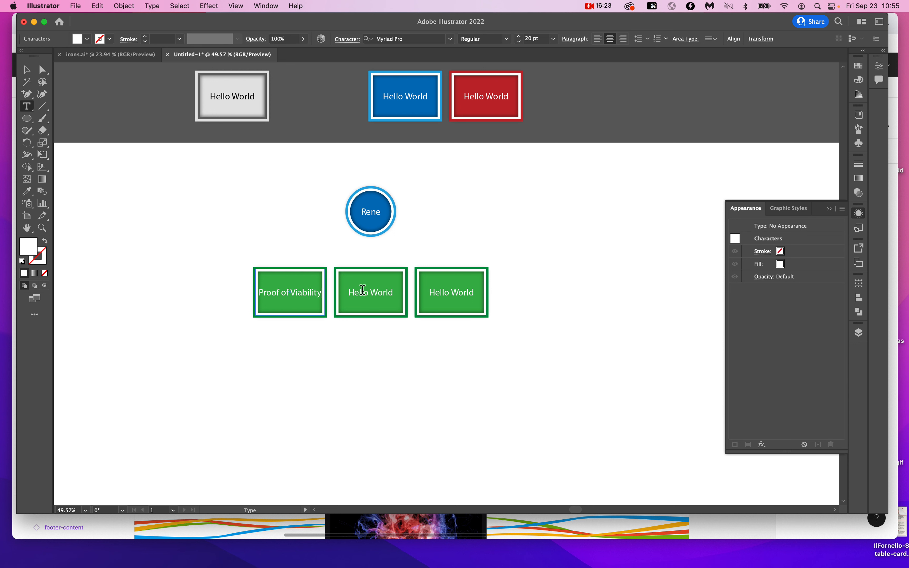
Change the second green frame's text to "Support" and the third frame's text to "Games"
triple_click(377, 293)
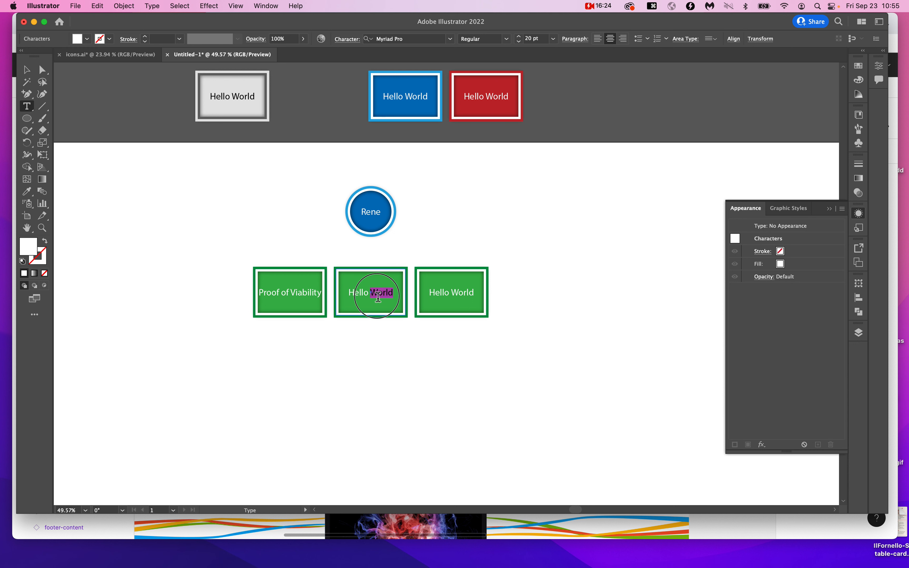
text(C)
triple_click(451, 296)
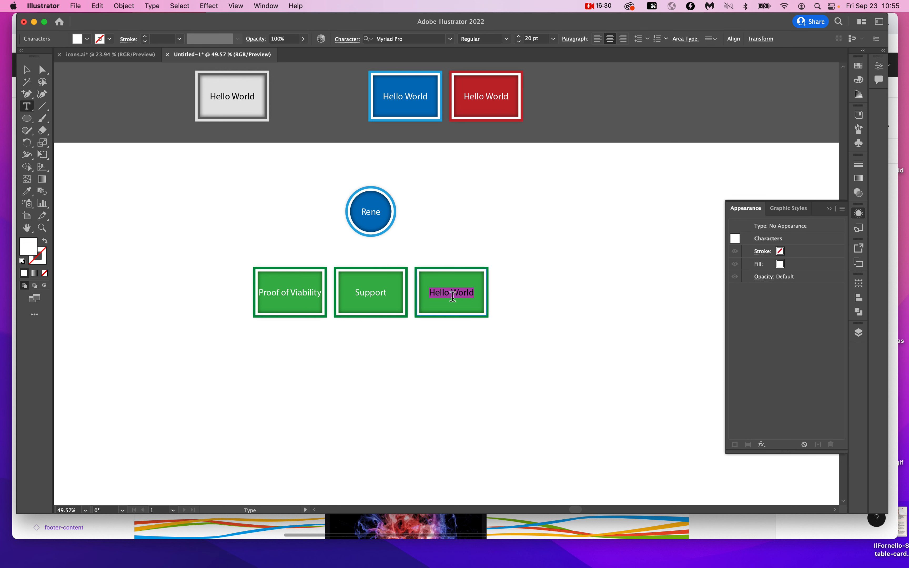
text(Games)
click(26, 71)
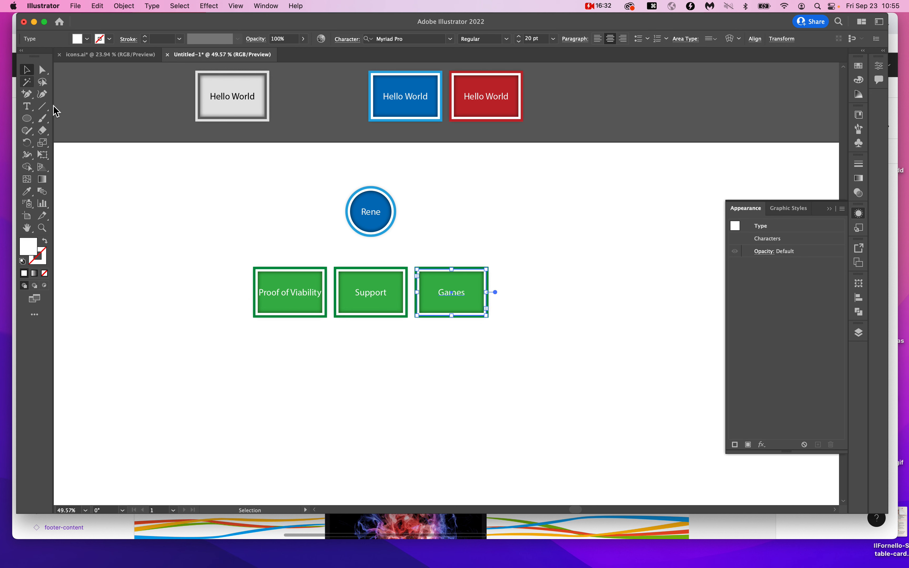
Reduce the green frames' height and spread them out with Support first, Proof of Viability centered under the circle and Games last
drag(232, 364, 465, 318)
drag(371, 317, 215, 282)
click(367, 323)
drag(321, 284, 518, 287)
drag(215, 302, 237, 300)
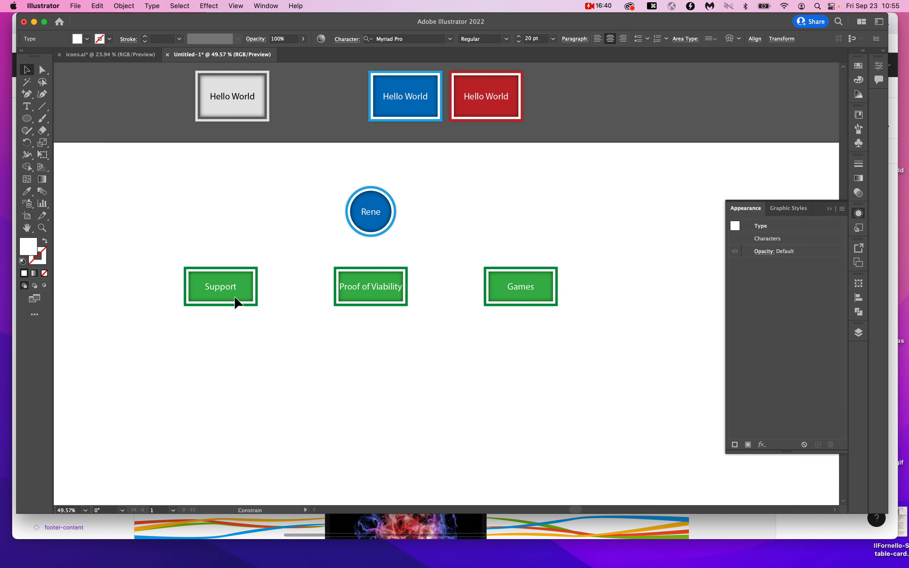
click(463, 333)
Select the three green frames and nudge them down together to widen the gap below the circle
scroll(397, 285, up, 1)
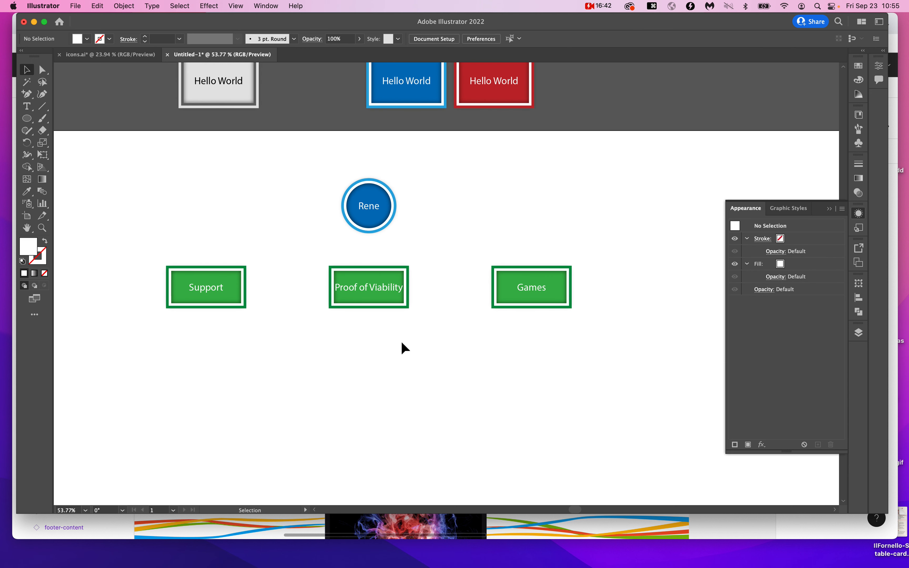
scroll(403, 347, up, 3)
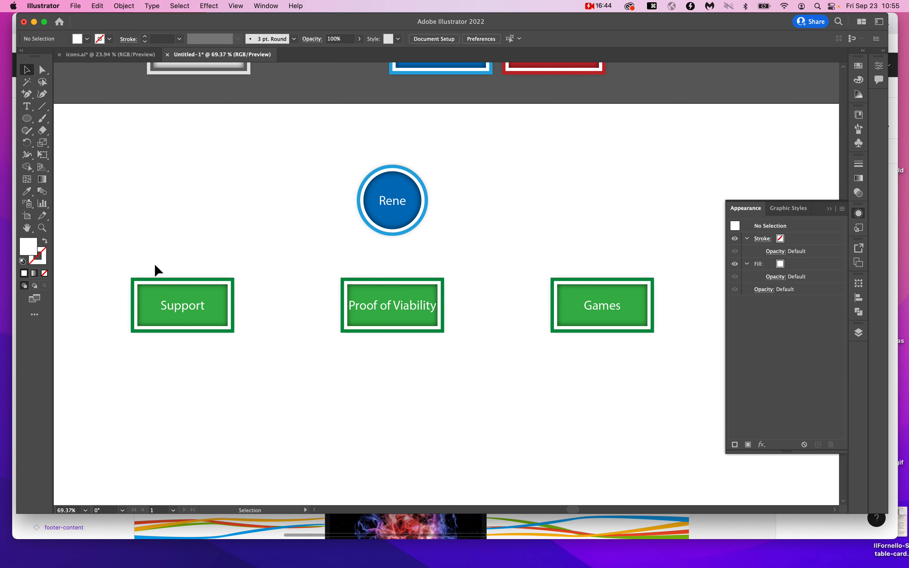
drag(140, 261, 618, 324)
key(shift+Down)
key(shift+Down)
key(shift+Down)
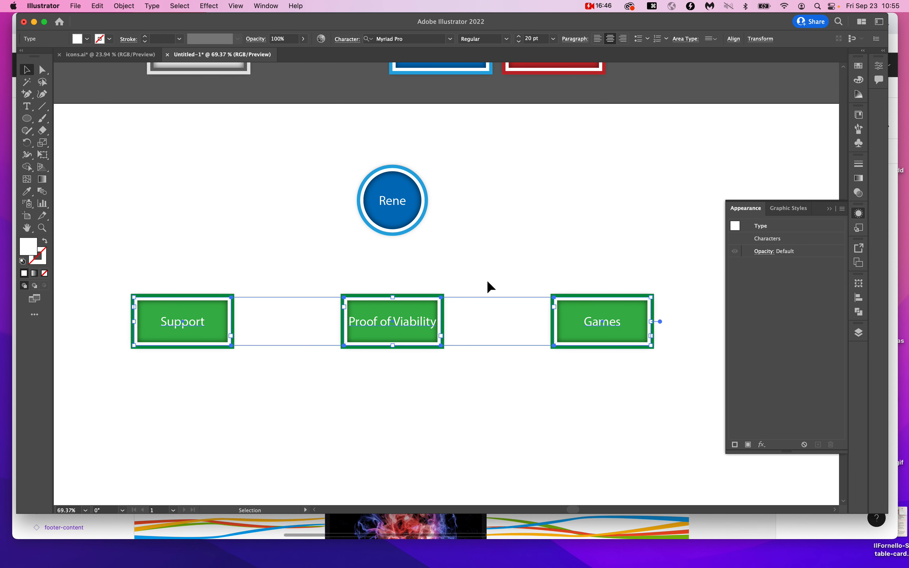
click(481, 248)
Show the grid and draw a vertical 50 px Pen line between the circle and the Proof of Viability frame
scroll(482, 248, up, 4)
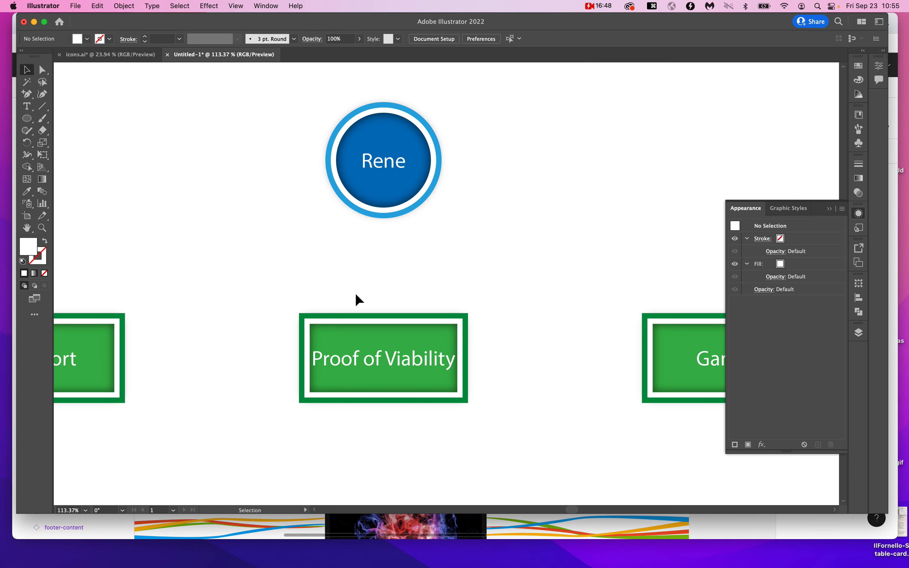
key(super+apostrophe)
scroll(372, 276, up, 4)
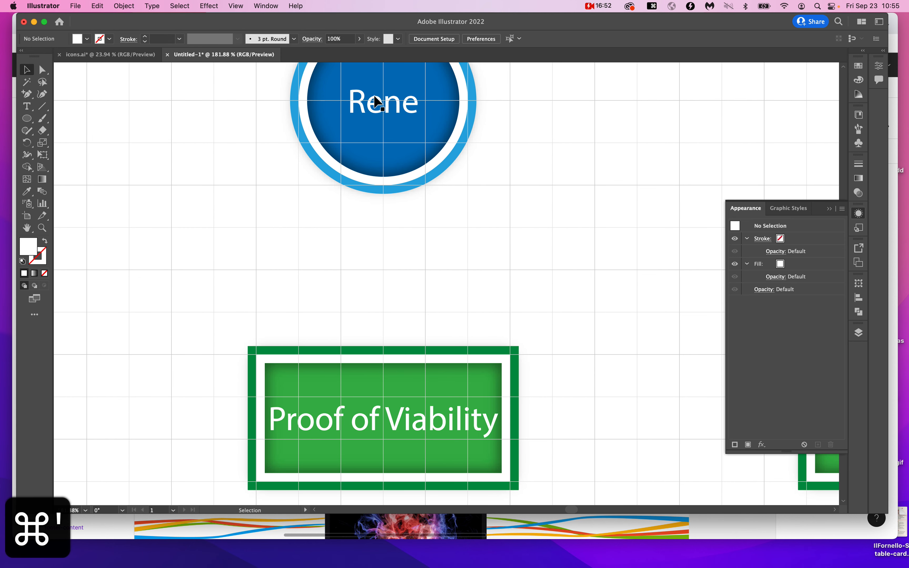
key(p)
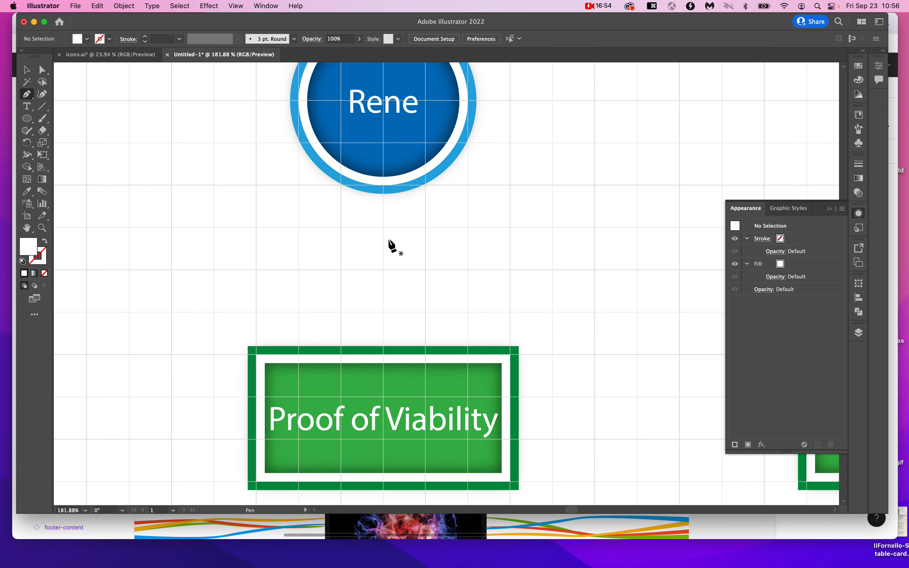
click(384, 227)
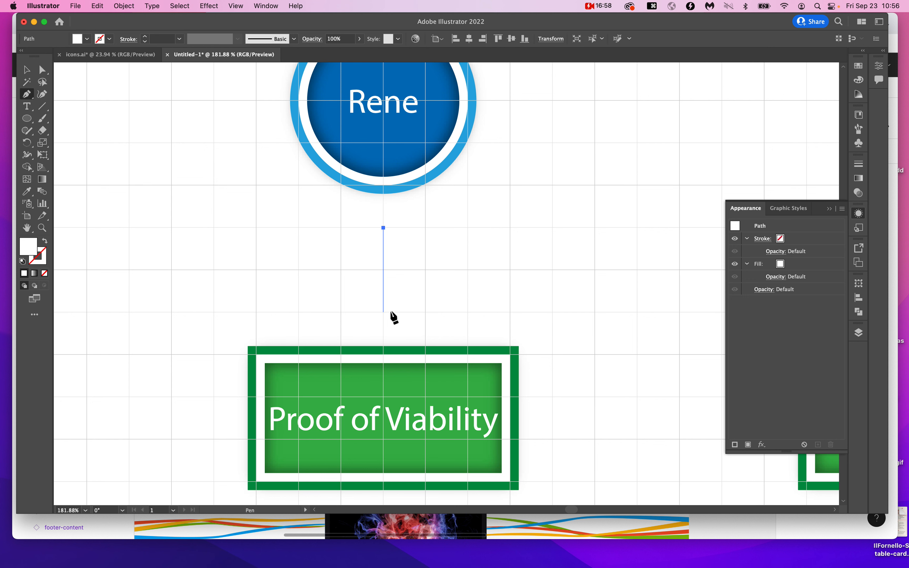
click(383, 312)
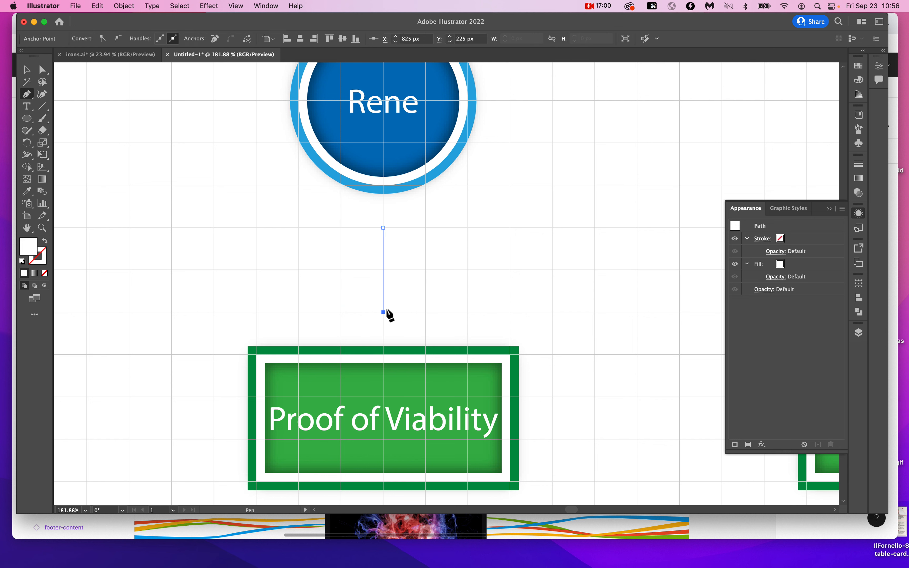
key(v)
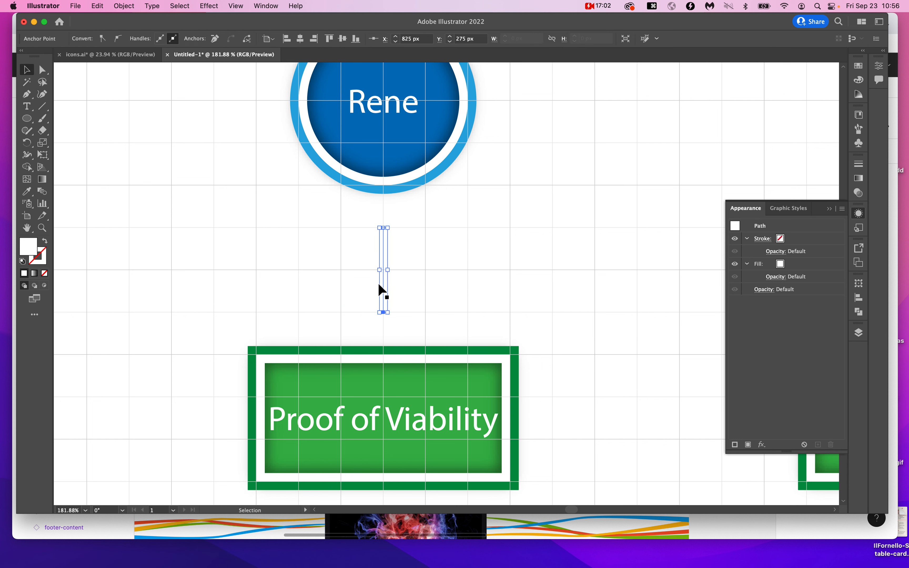
click(45, 241)
click(44, 258)
scroll(367, 321, down, 2)
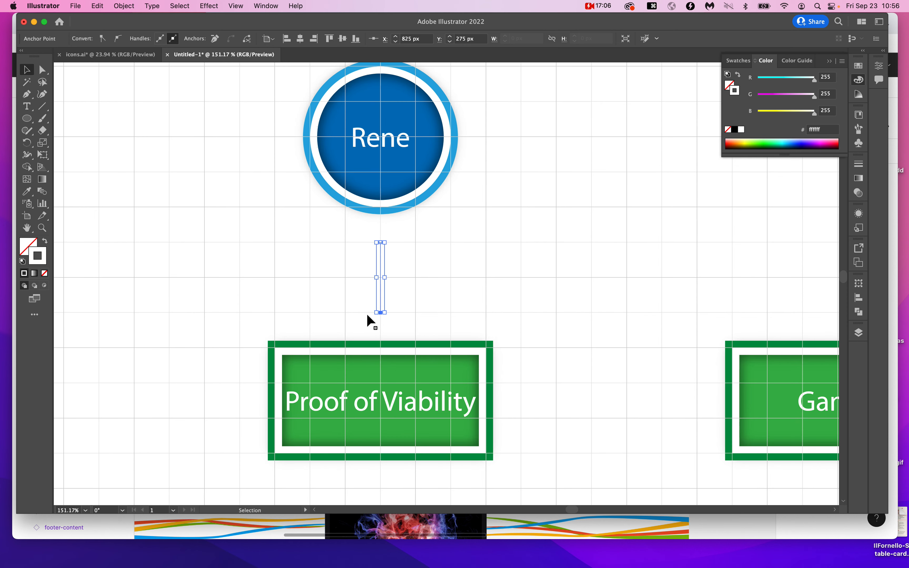
scroll(367, 321, up, 2)
key(i)
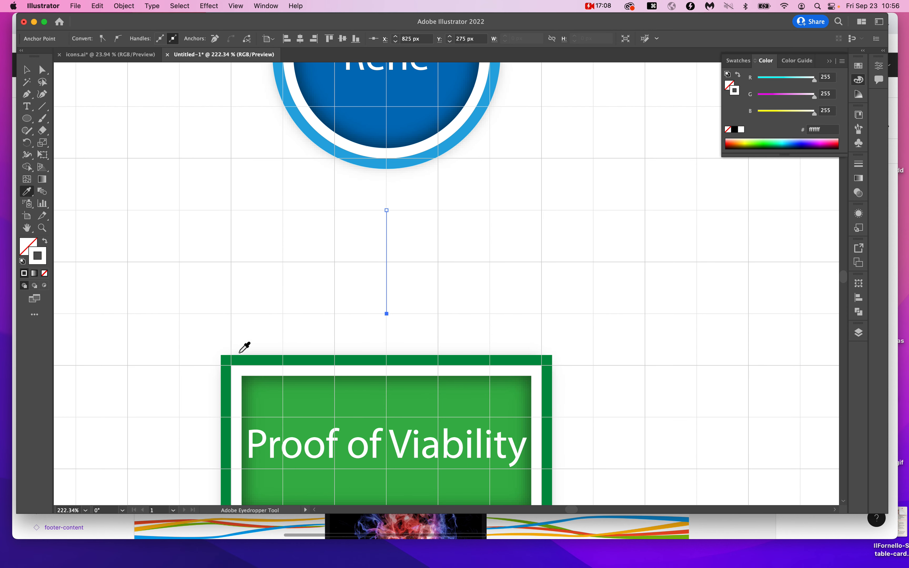
click(226, 362)
key(super+z)
key(super+z)
key(super+z)
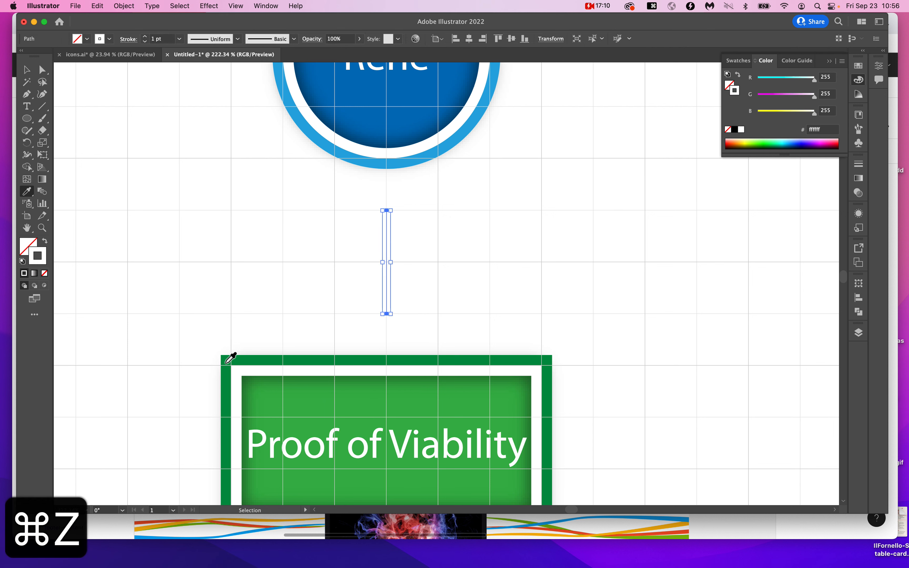
key(v)
key(super+z)
scroll(490, 314, down, 2)
scroll(490, 314, left, 2)
key(super+z)
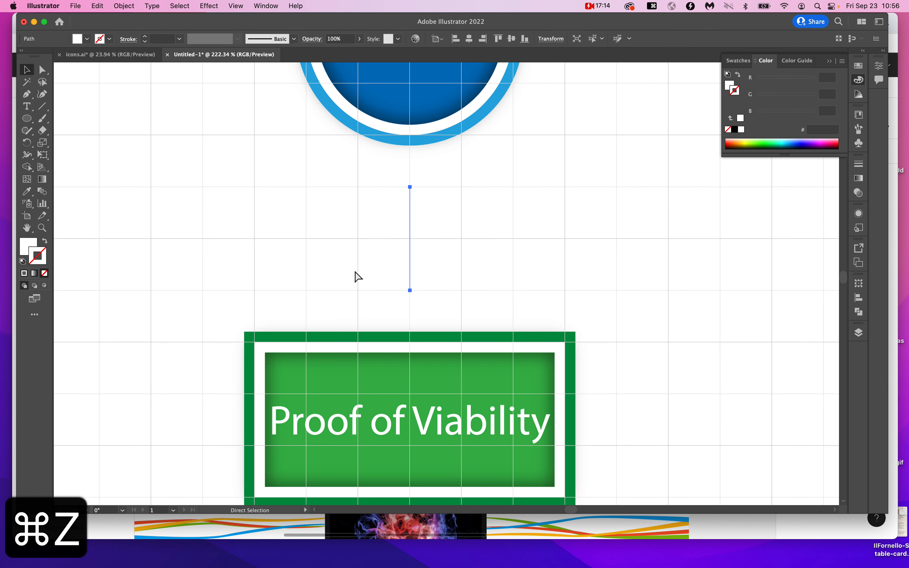
key(super+z)
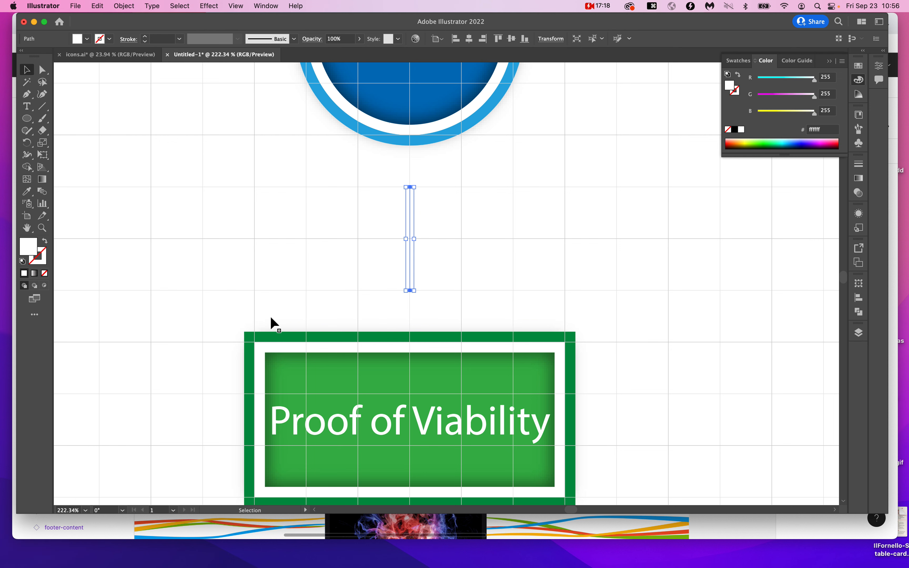
Copy the Proof of Viability frame's styling onto the vertical line with the Eyedropper and delete the line's fill
key(i)
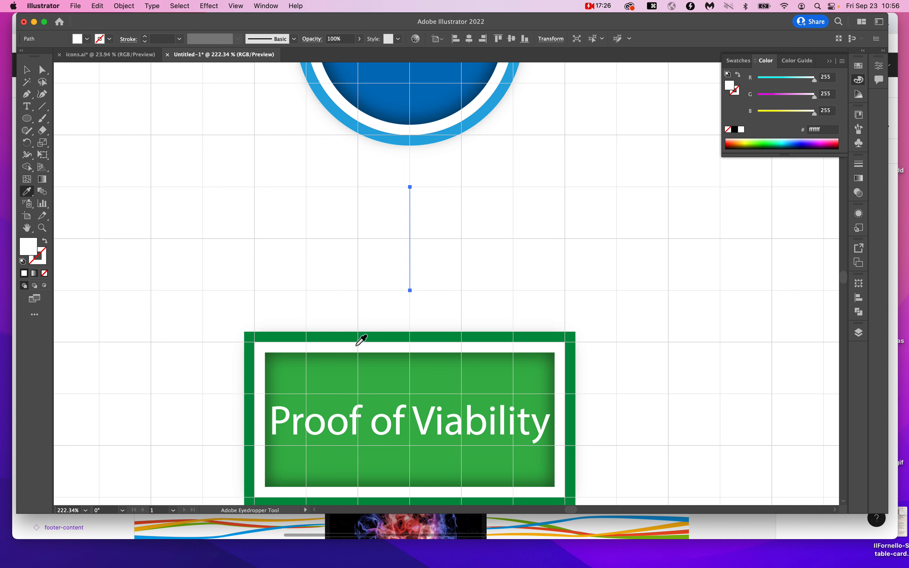
click(361, 339)
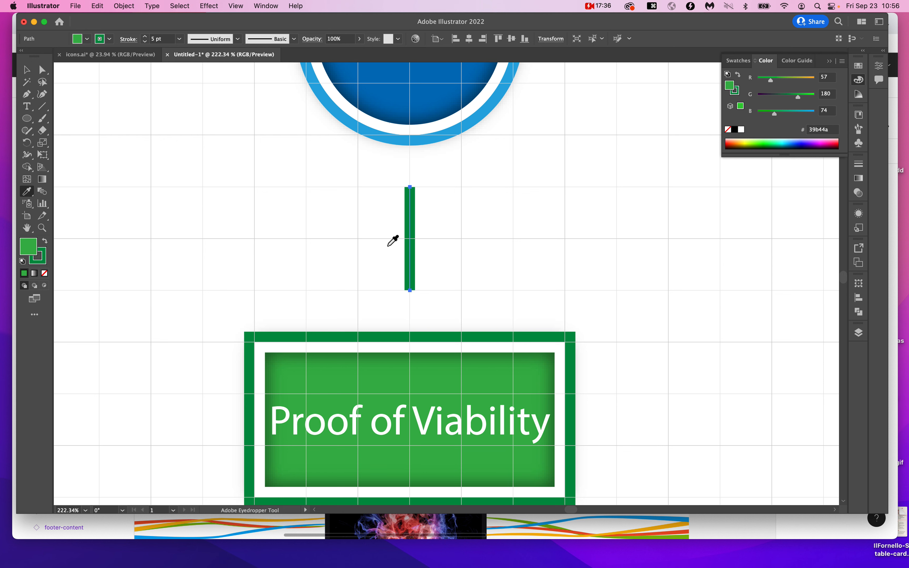
key(v)
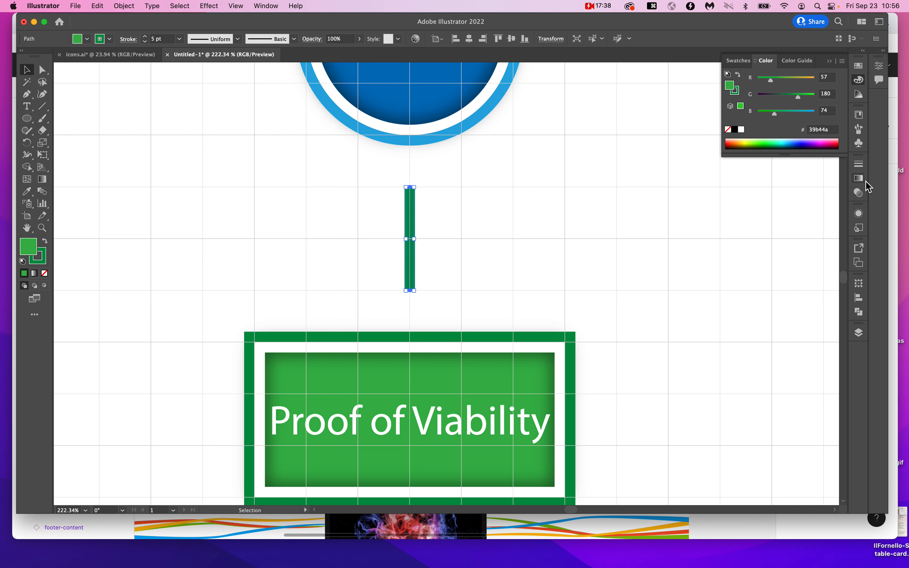
click(860, 214)
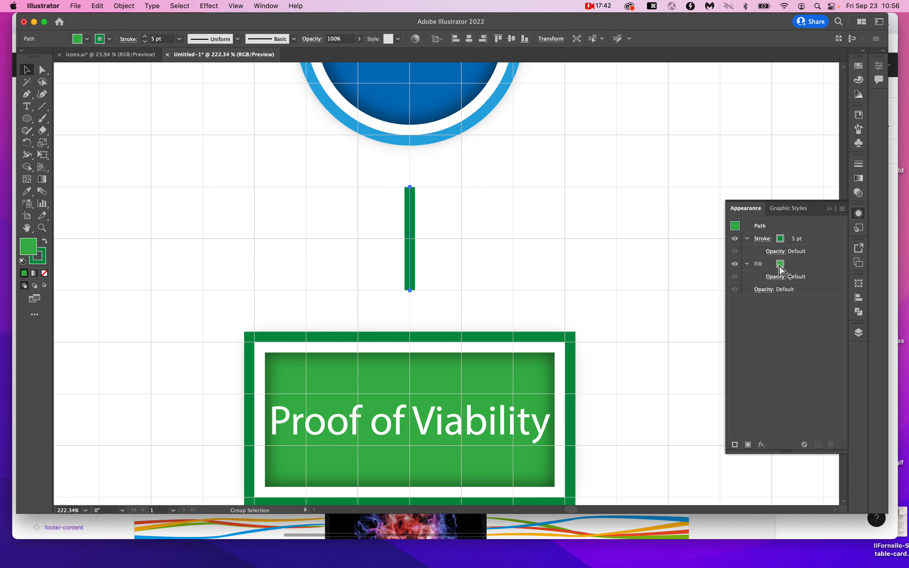
key(alt+super+8)
key(alt+super+8)
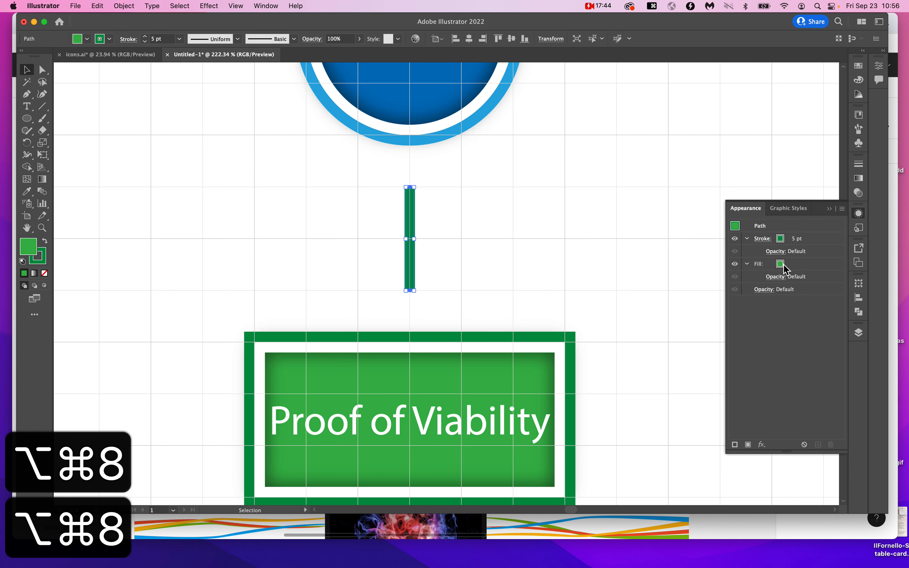
click(780, 266)
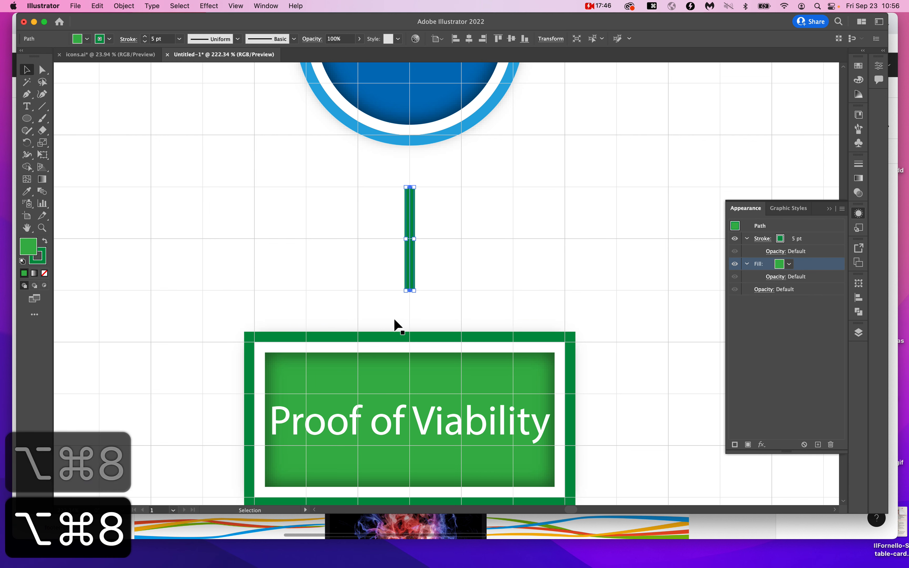
click(831, 445)
click(564, 257)
click(828, 209)
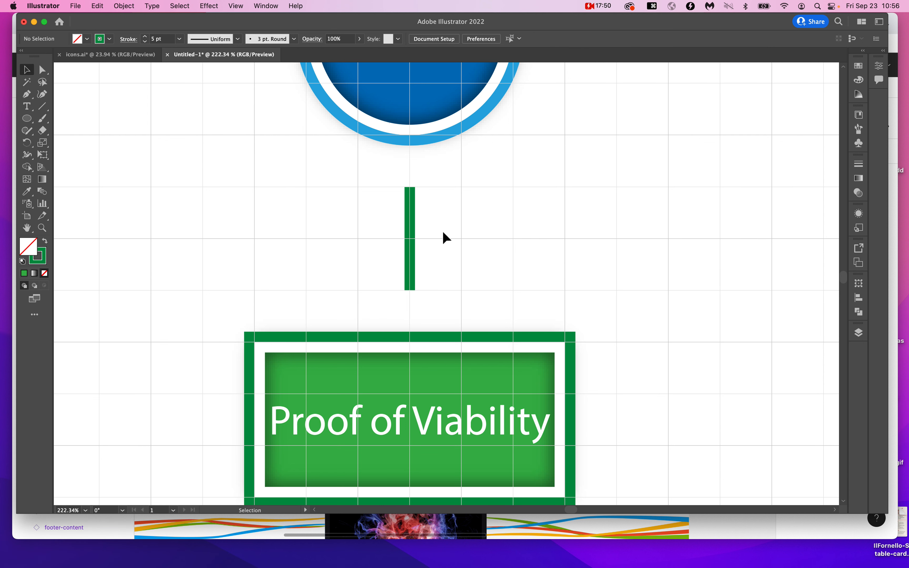
Delete the green line and redraw it vertically with the Pen tool below the circle, ending at X 825 px, Y 275 px
drag(430, 240, 315, 289)
key(Delete)
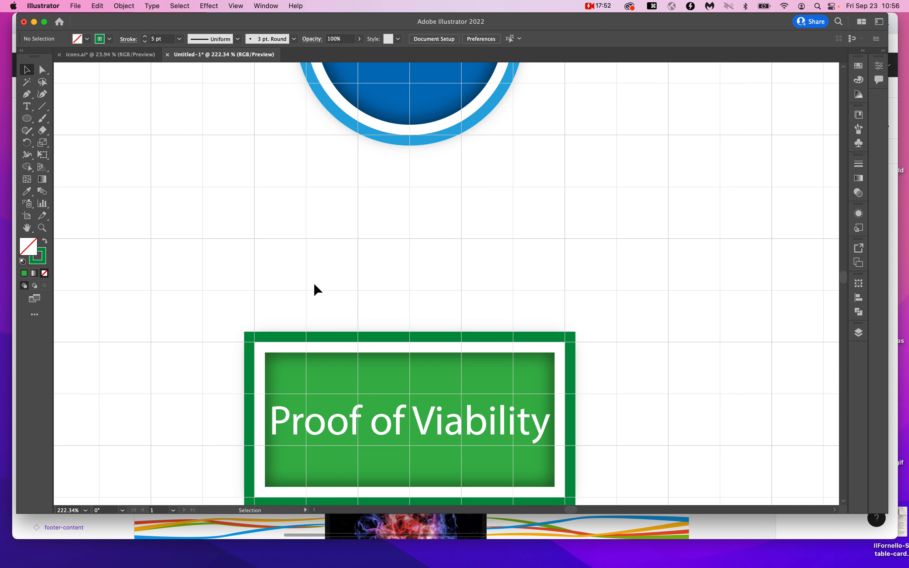
key(p)
click(410, 187)
click(410, 290)
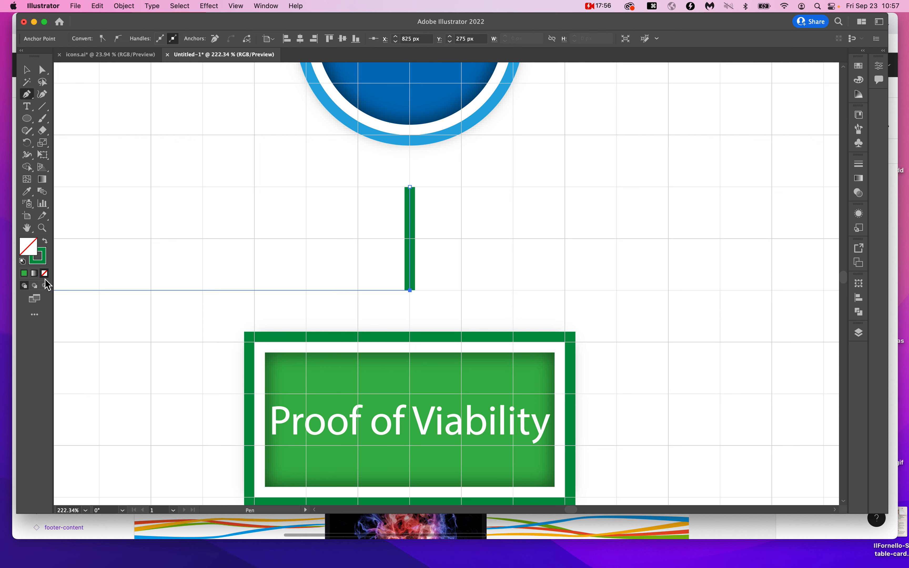
Set the redrawn line's stroke to None and keep the path selected
click(44, 264)
key(v)
click(45, 274)
key(h)
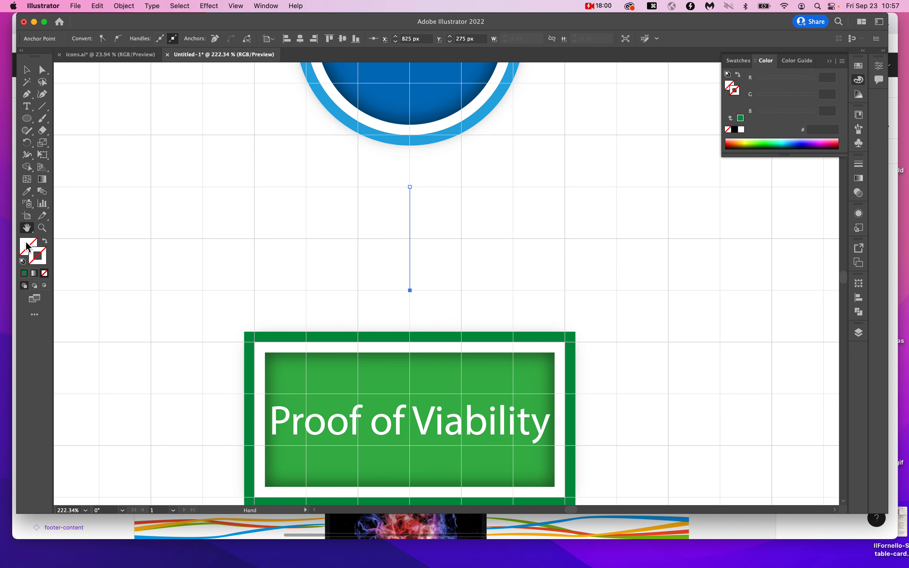
drag(361, 226, 617, 344)
key(v)
scroll(618, 344, left, 3)
scroll(618, 344, up, 2)
scroll(618, 344, right, 5)
scroll(617, 344, down, 3)
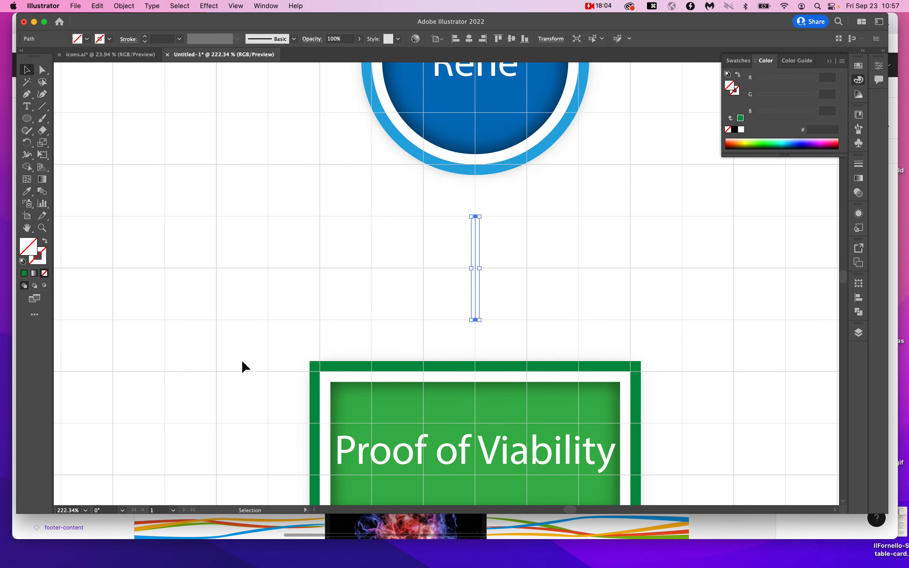
scroll(297, 378, up, 5)
key(alt+super+8)
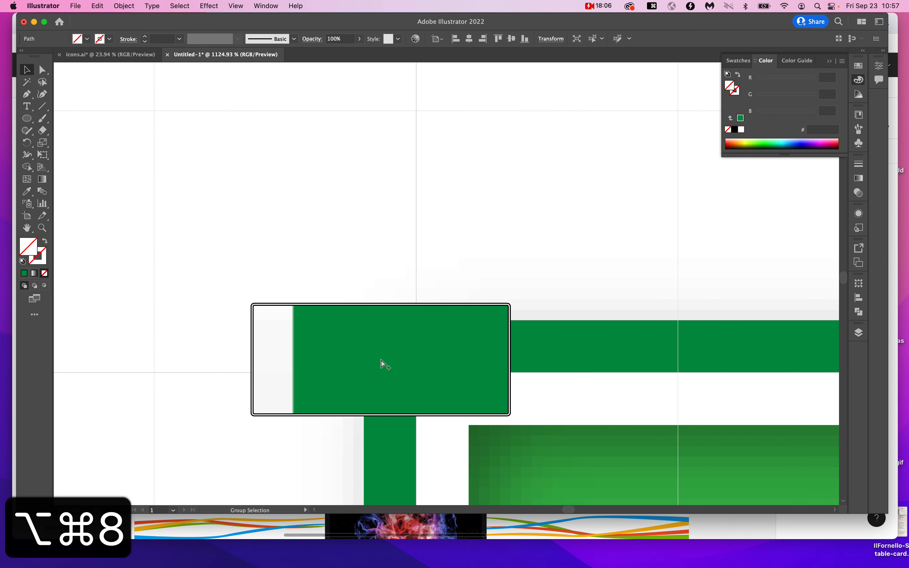
key(alt+super+8)
scroll(381, 361, down, 5)
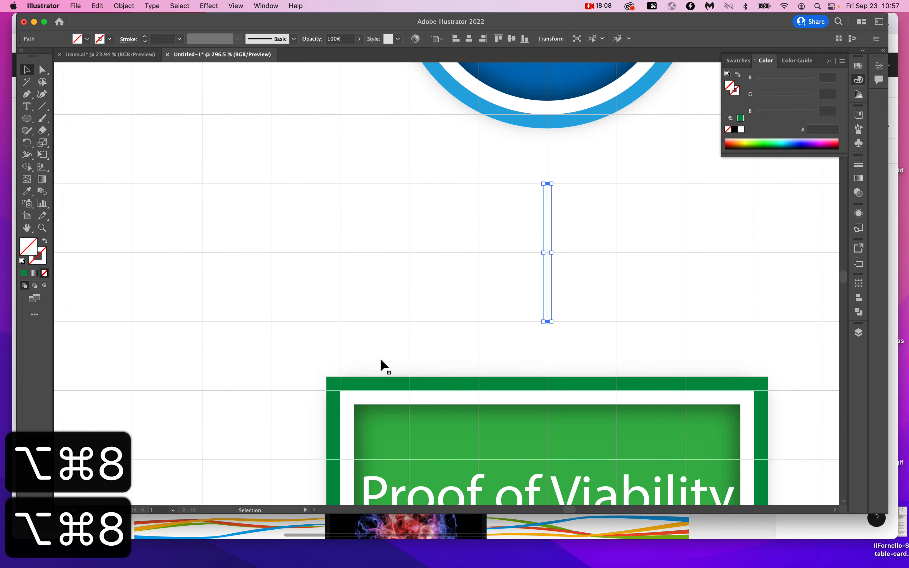
scroll(381, 360, down, 2)
scroll(381, 360, right, 1)
click(87, 39)
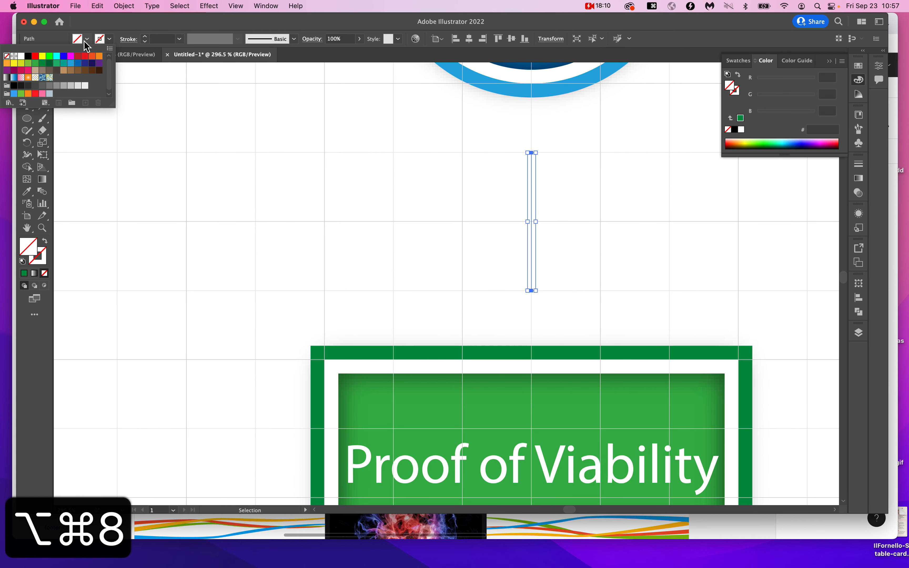
click(186, 182)
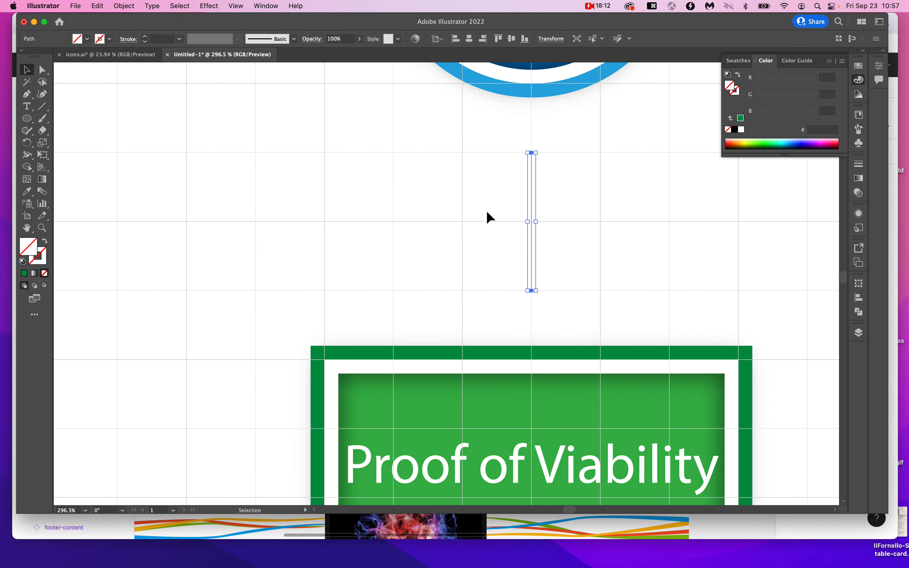
scroll(365, 264, right, 2)
scroll(365, 264, down, 1)
scroll(365, 264, right, 2)
scroll(365, 265, down, 1)
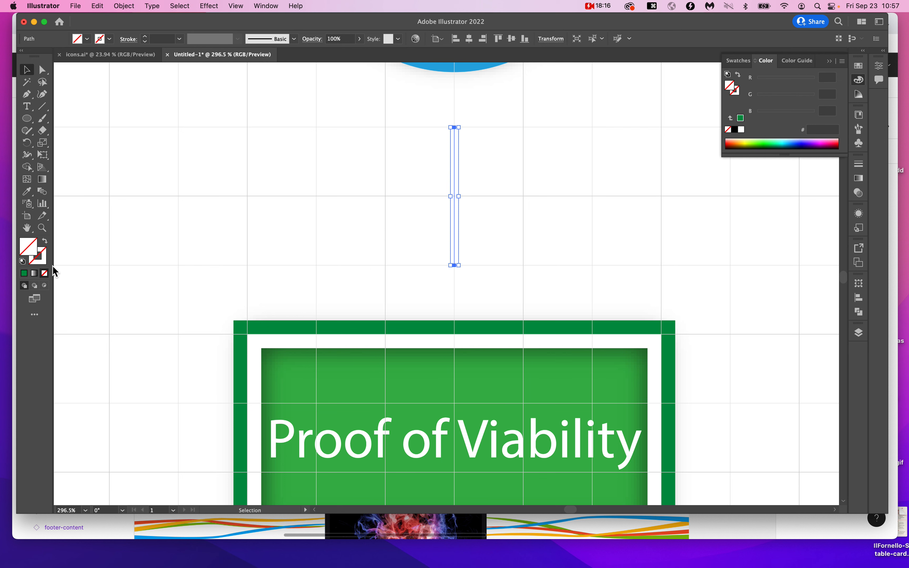
Make the line's stroke the active color and position the Eyedropper over the Proof of Viability frame's green border
key(alt+super+8)
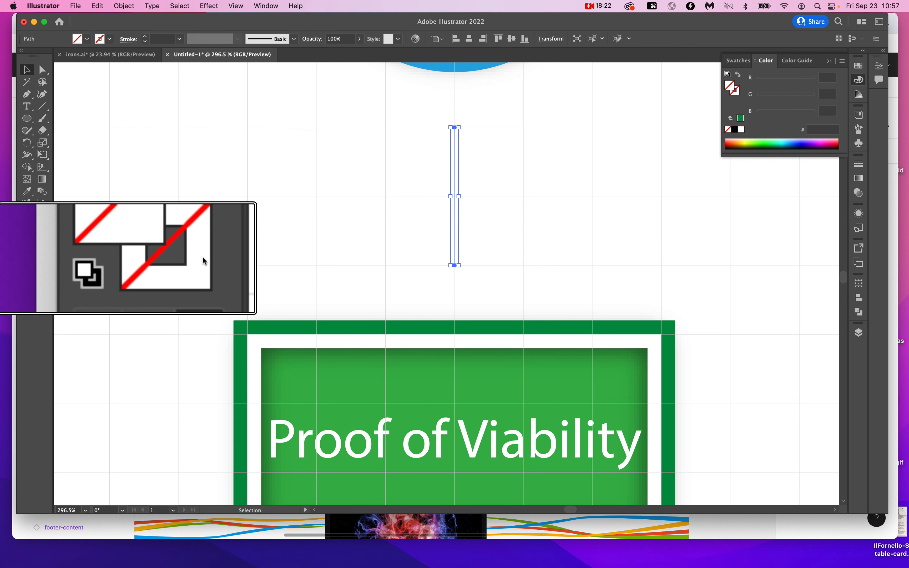
key(alt+super+8)
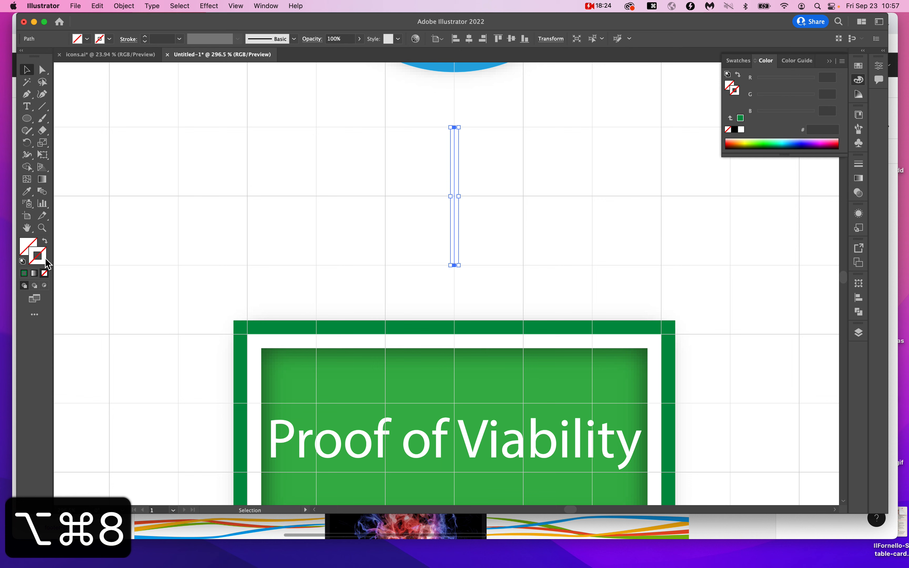
key(i)
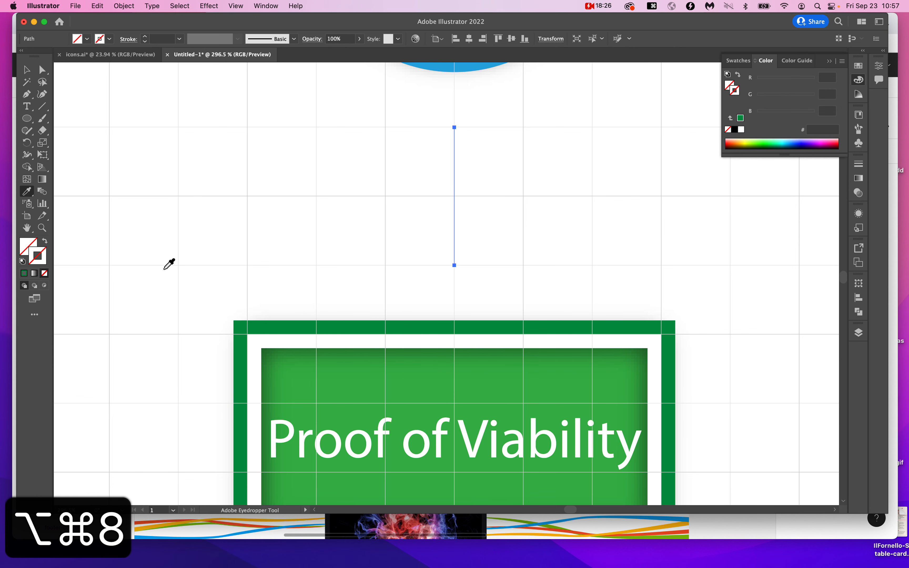
scroll(263, 328, up, 2)
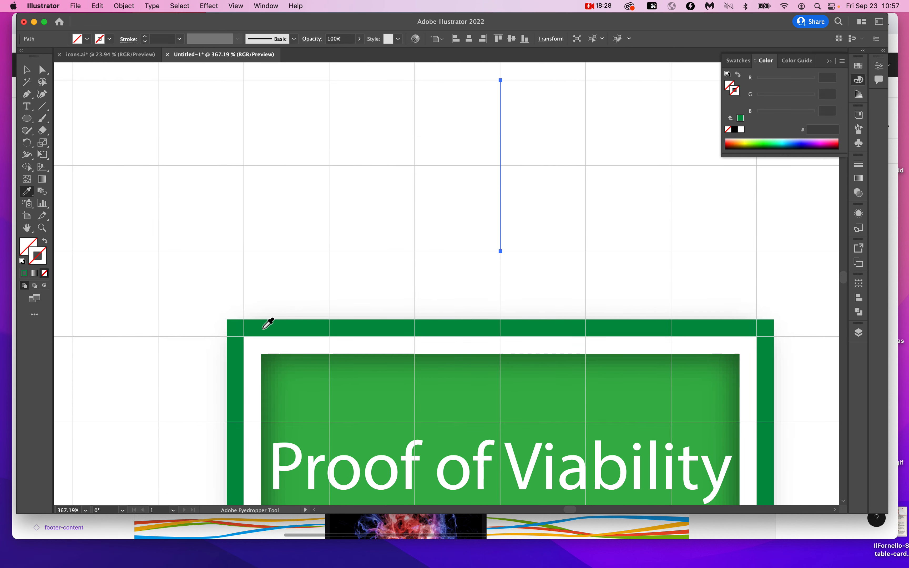
scroll(263, 329, up, 1)
scroll(262, 329, right, 1)
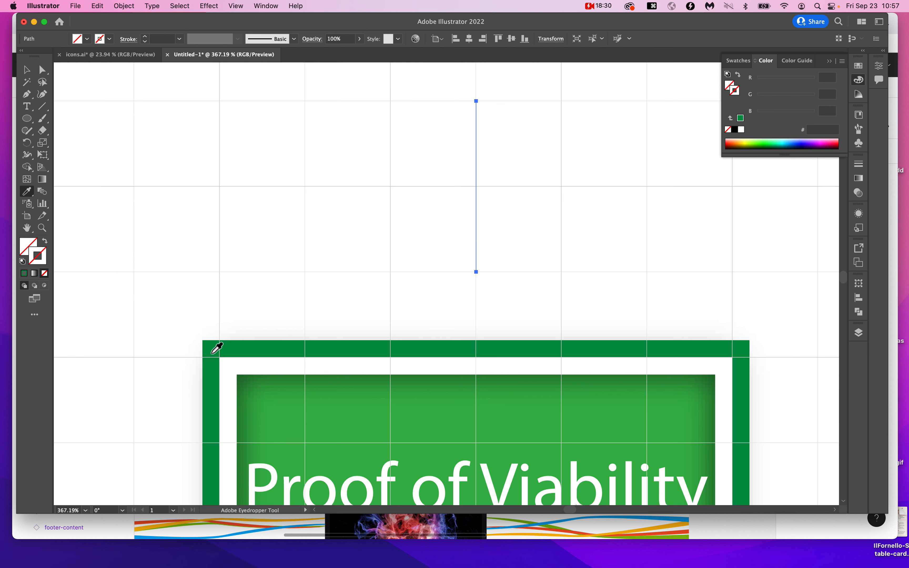
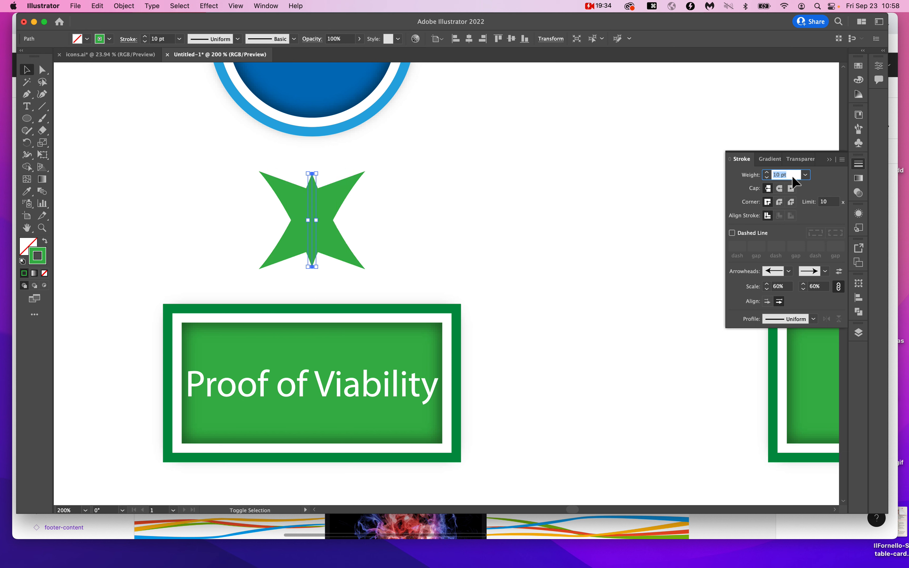
Undo the 10 pt weight of the double-headed arrow line and set its stroke weight to 3 pt
key(super+z)
key(super+z)
key(super+z)
key(super+z)
key(super+z)
key(super+z)
key(super+z)
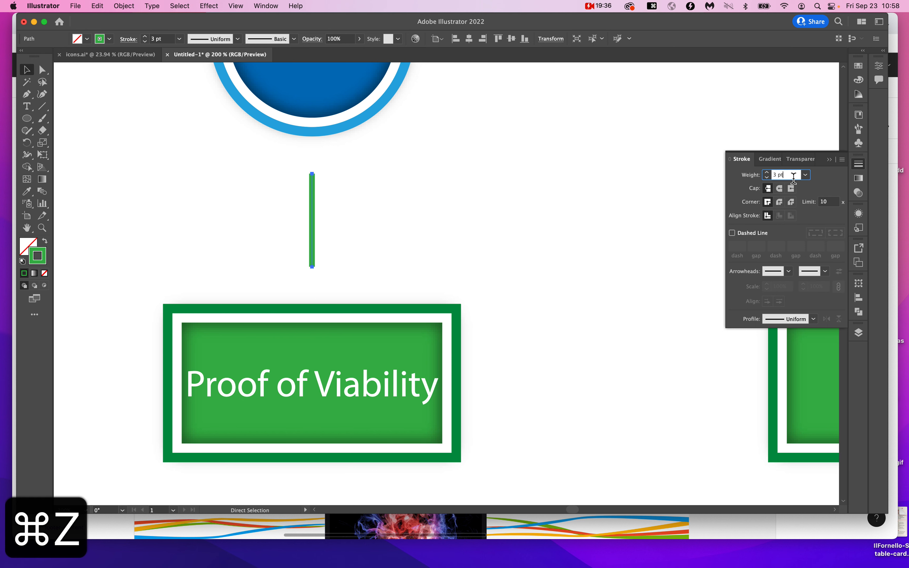
key(super+z)
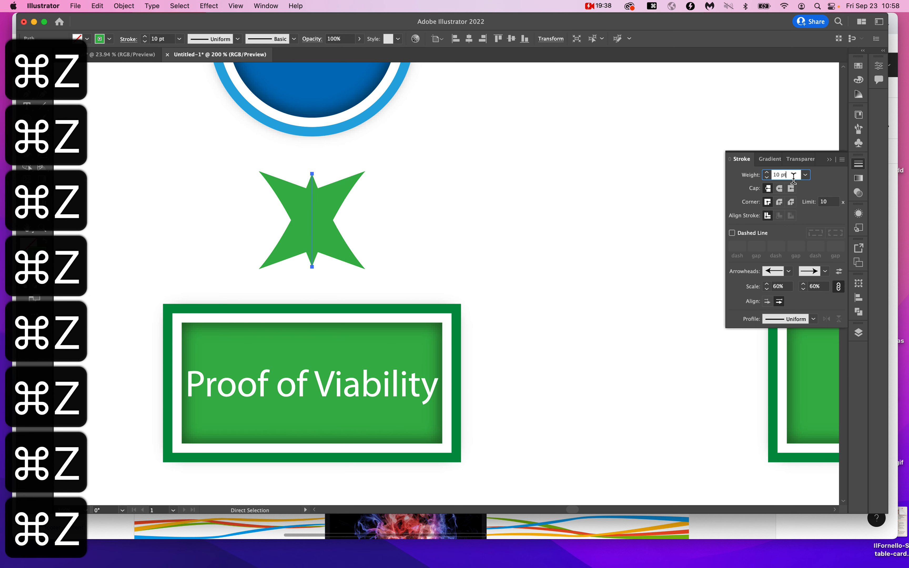
key(super+z)
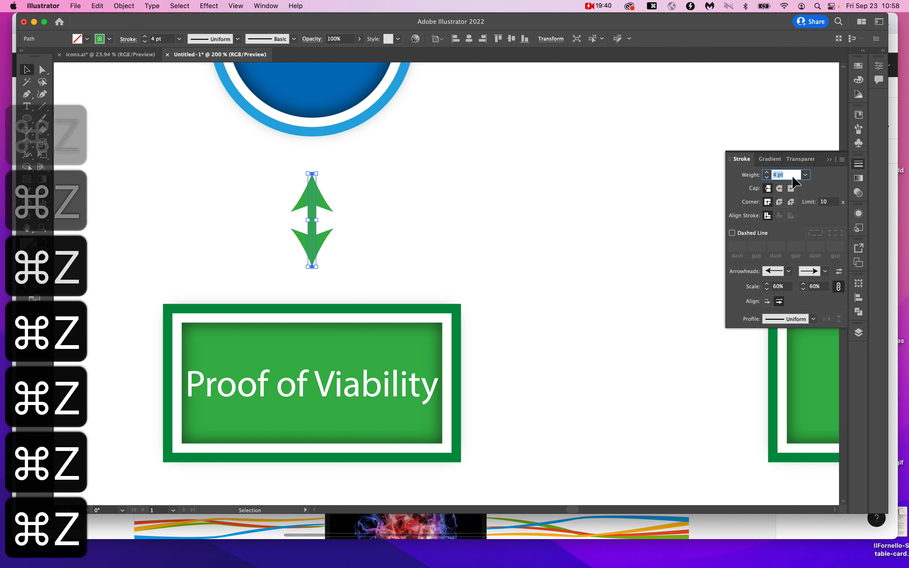
key(Up)
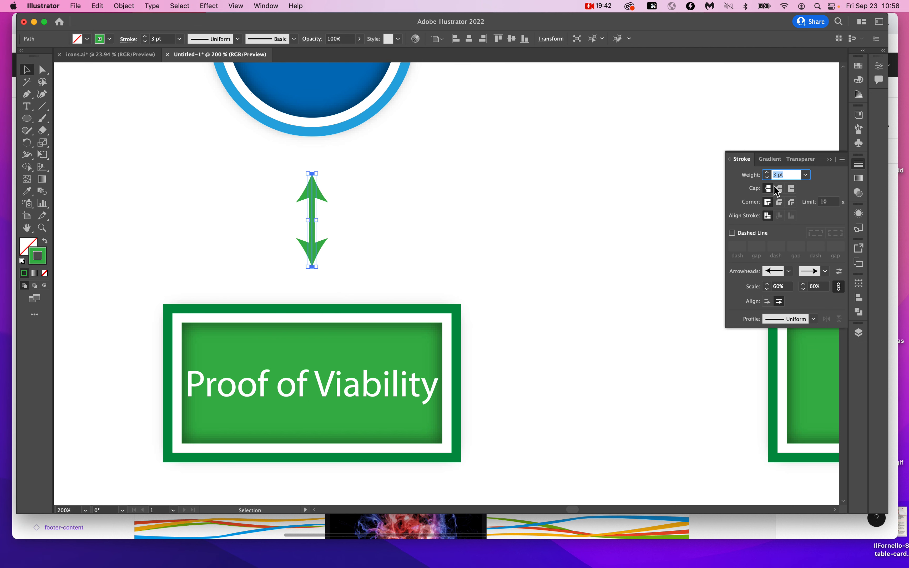
key(Return)
Remove the line's start arrowhead so only the arrow toward Proof of Viability remains, and deselect it
click(790, 274)
scroll(753, 328, up, 1)
click(753, 289)
click(540, 285)
key(super+0)
scroll(539, 287, down, 2)
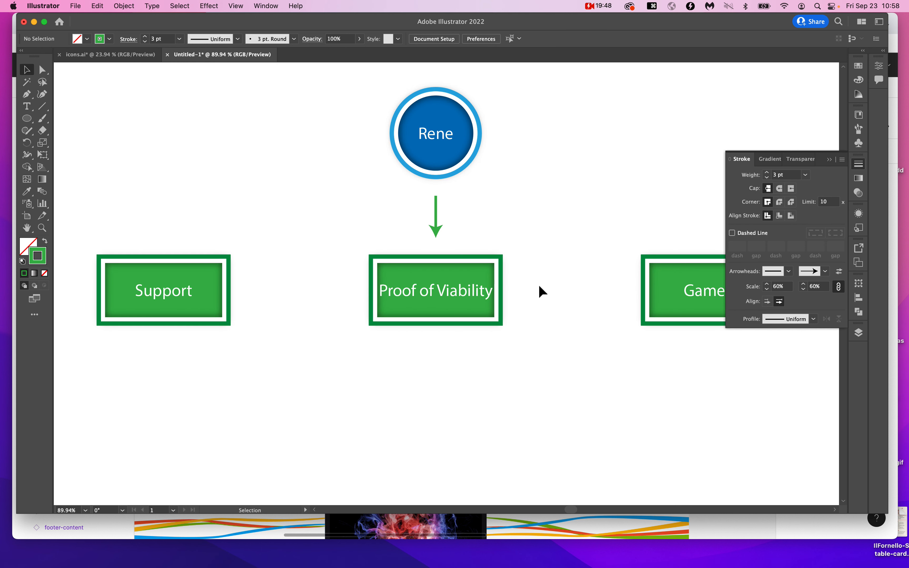
scroll(540, 287, down, 3)
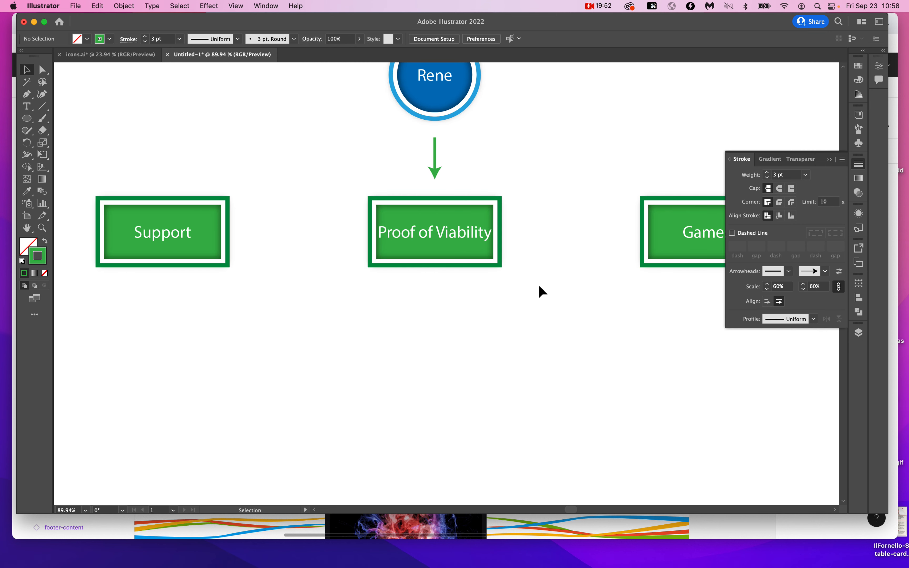
Show the document grid around the area below Proof of Viability and ready the Pen tool
key(p)
key(super+apostrophe)
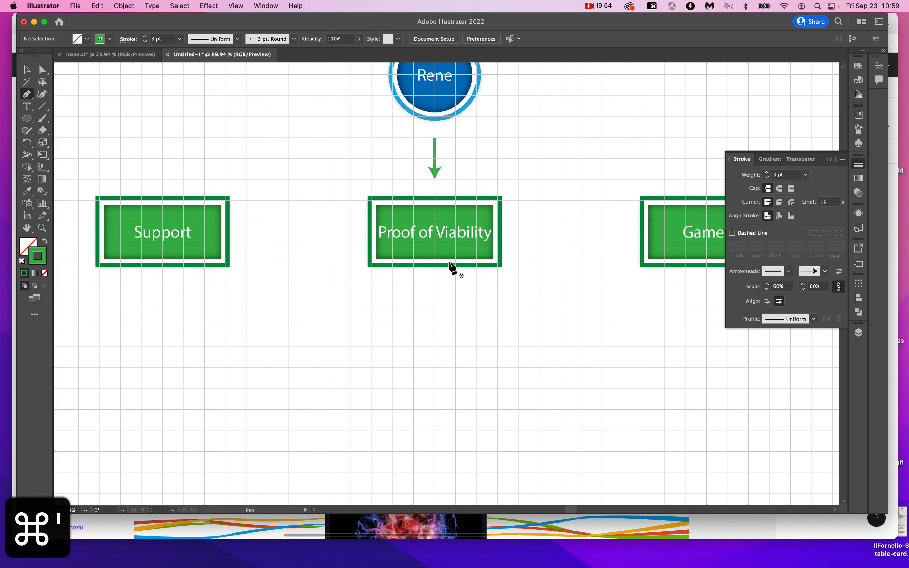
scroll(453, 268, down, 1)
scroll(436, 264, up, 3)
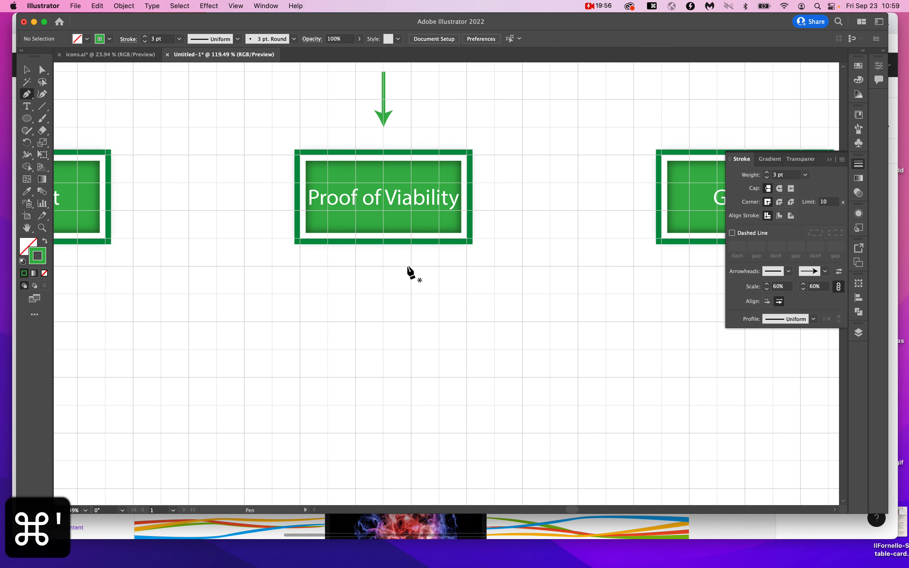
Draw a vertical Pen line below Proof of Viability to X 825, Y 450 px and curve it right to X 875, Y 500 px
click(383, 266)
click(383, 322)
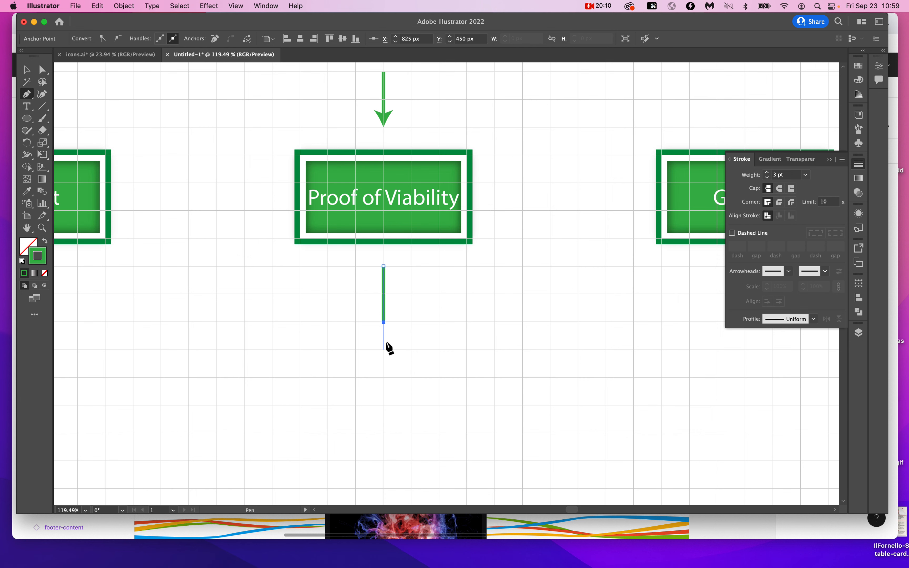
scroll(385, 345, up, 3)
scroll(389, 347, down, 2)
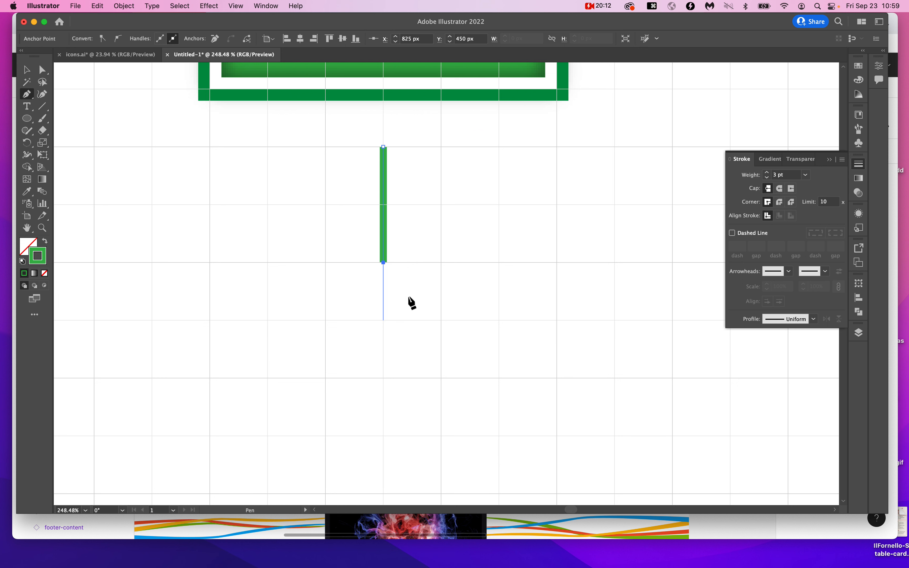
click(499, 379)
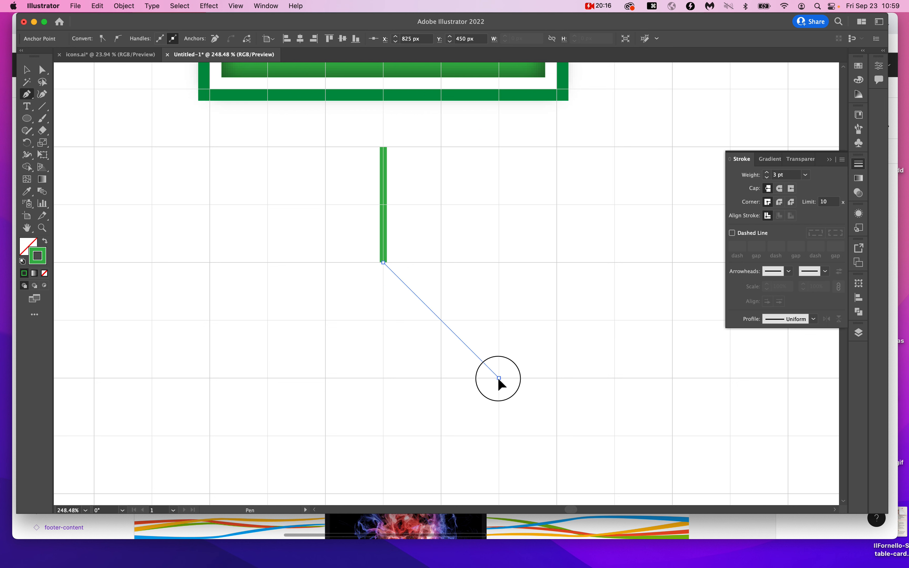
drag(499, 378, 601, 381)
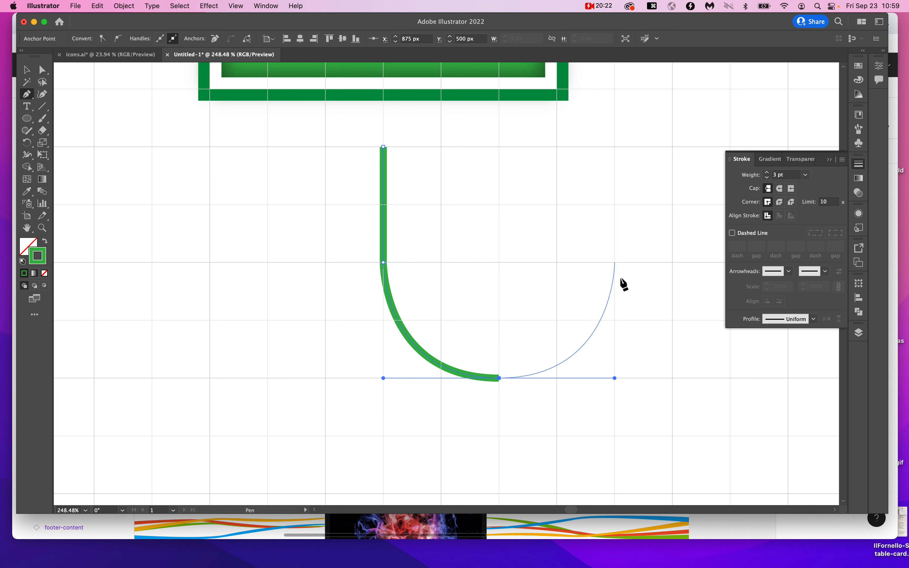
Try extending the curve with straight horizontal segments and a rounded loop, undoing each trial segment
click(669, 388)
click(731, 384)
key(super+z)
key(super+z)
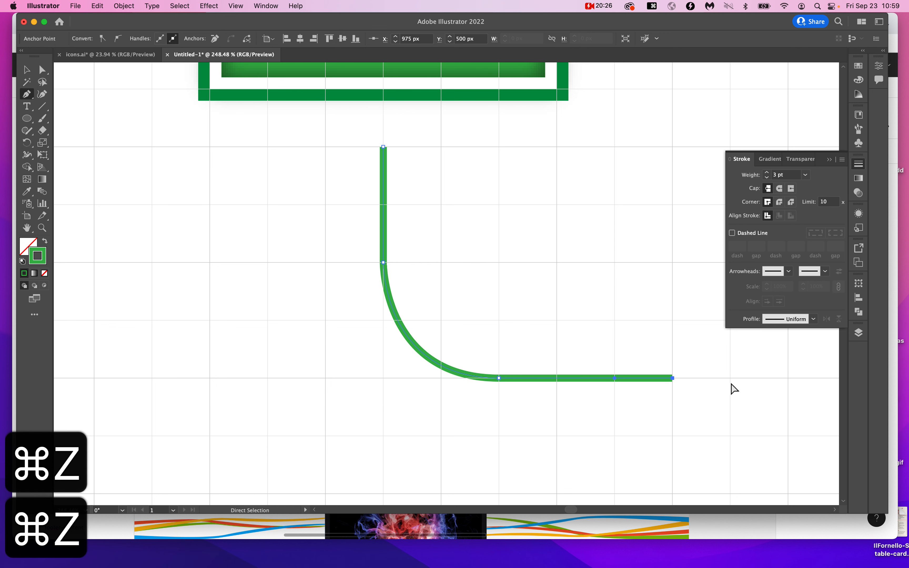
click(609, 265)
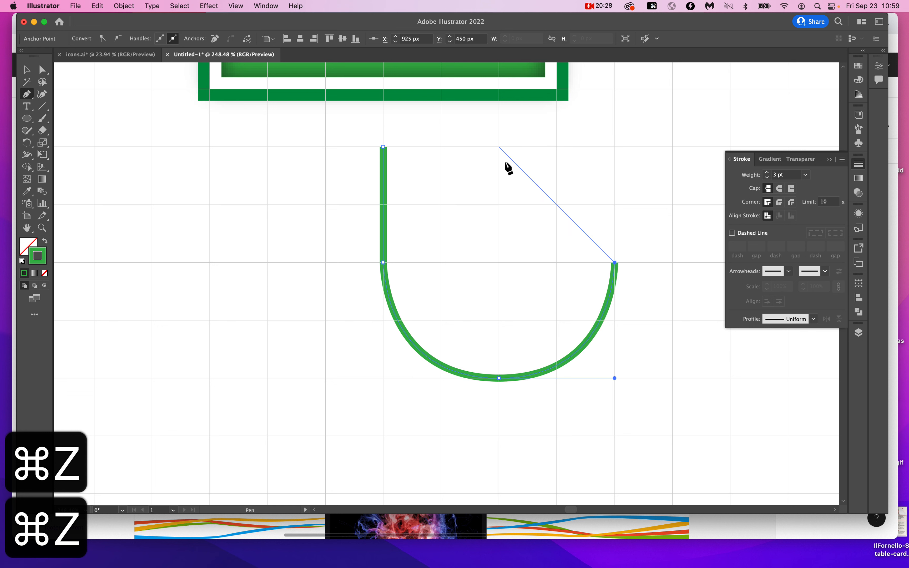
drag(499, 147, 365, 174)
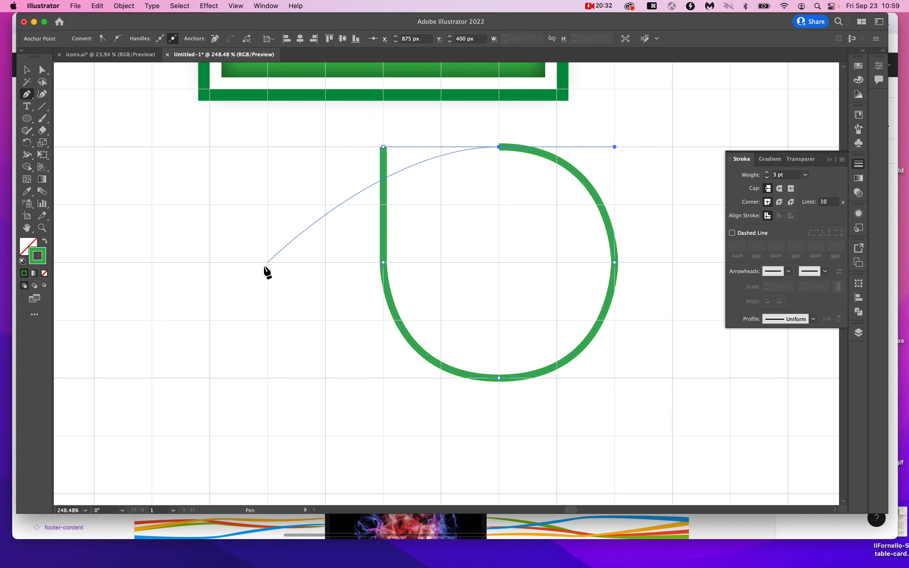
key(super+z)
key(super+z)
scroll(609, 388, right, 5)
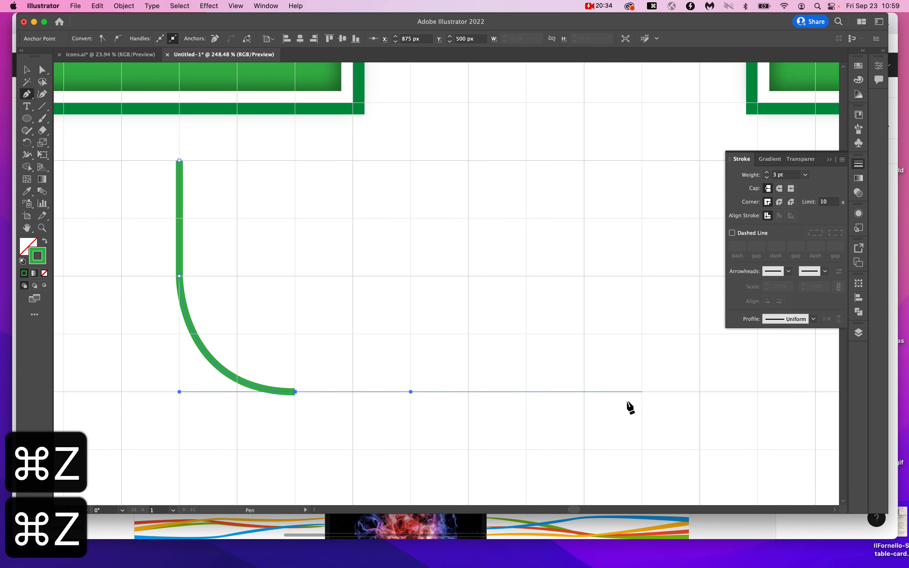
Extend the path straight to X 1050, Y 500 px, end it with a downward curve, and deselect it
click(694, 399)
scroll(692, 402, right, 4)
scroll(692, 403, down, 3)
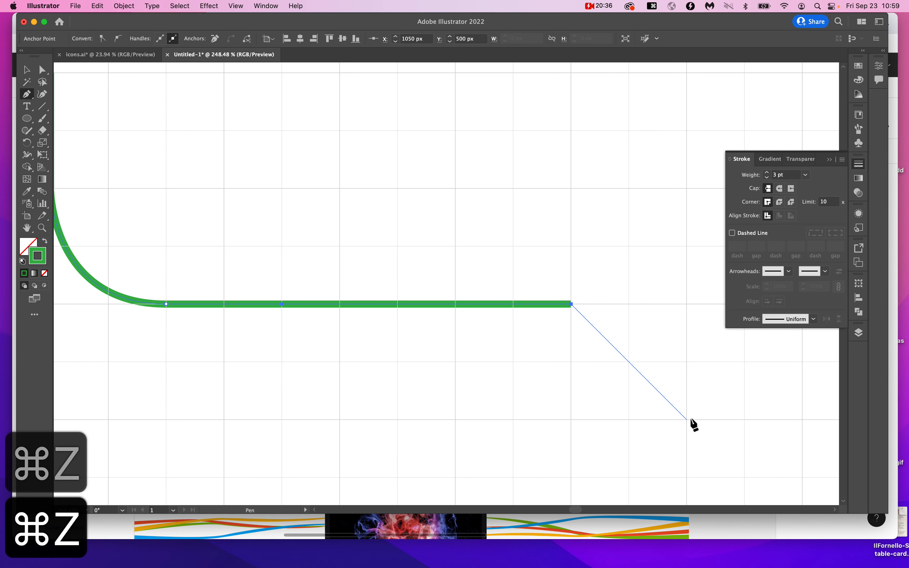
drag(690, 423, 693, 508)
key(v)
click(585, 381)
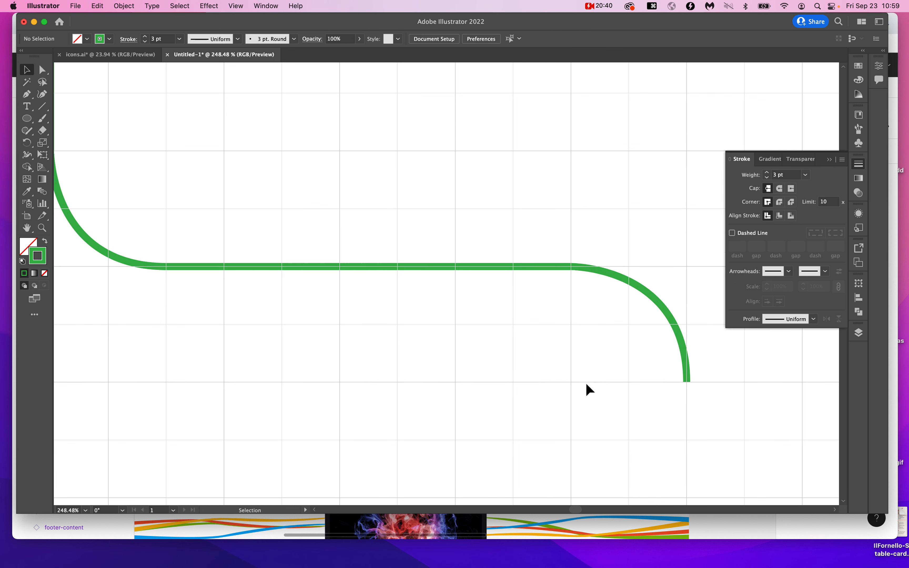
Select the curved connector and sample the blank artboard's appearance onto it with the Eyedropper
scroll(585, 382, down, 6)
click(538, 273)
drag(538, 279, 420, 421)
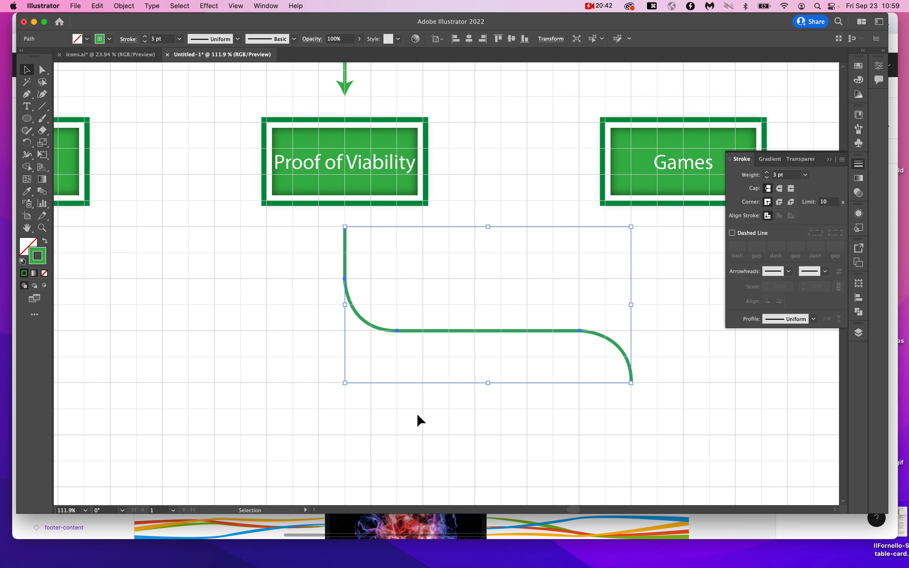
key(i)
click(248, 398)
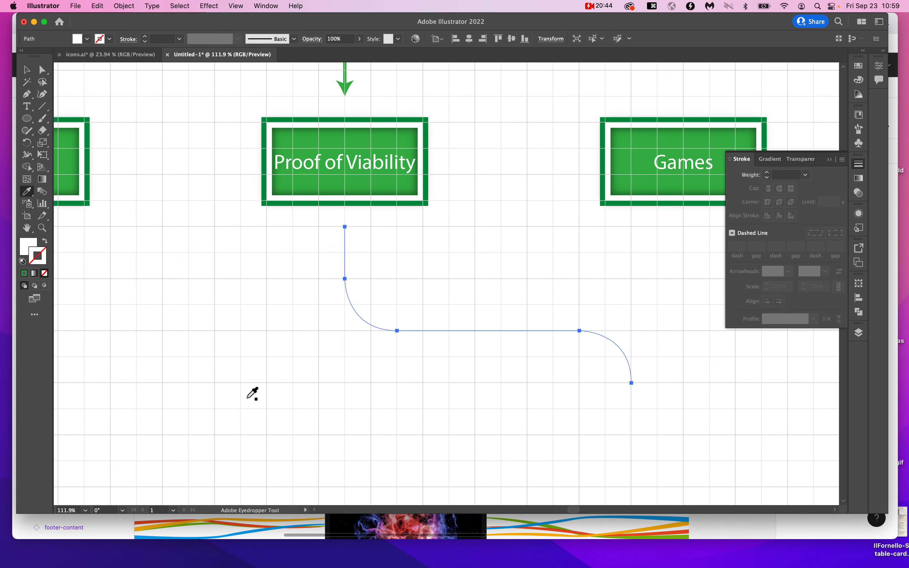
Reselect the connector, copy the appearance of the arrow above Proof of Viability with the Eyedropper, and deselect it
key(v)
click(415, 411)
click(493, 308)
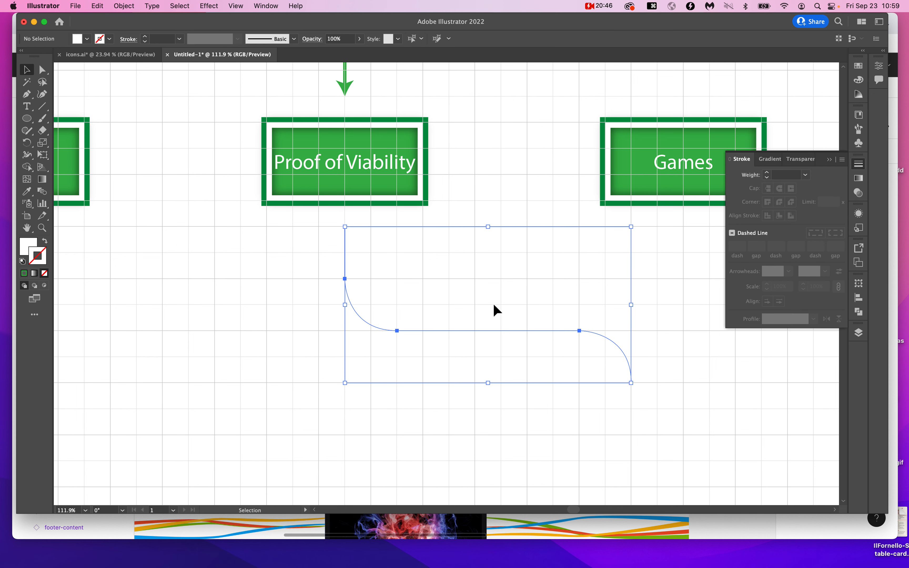
key(i)
click(345, 86)
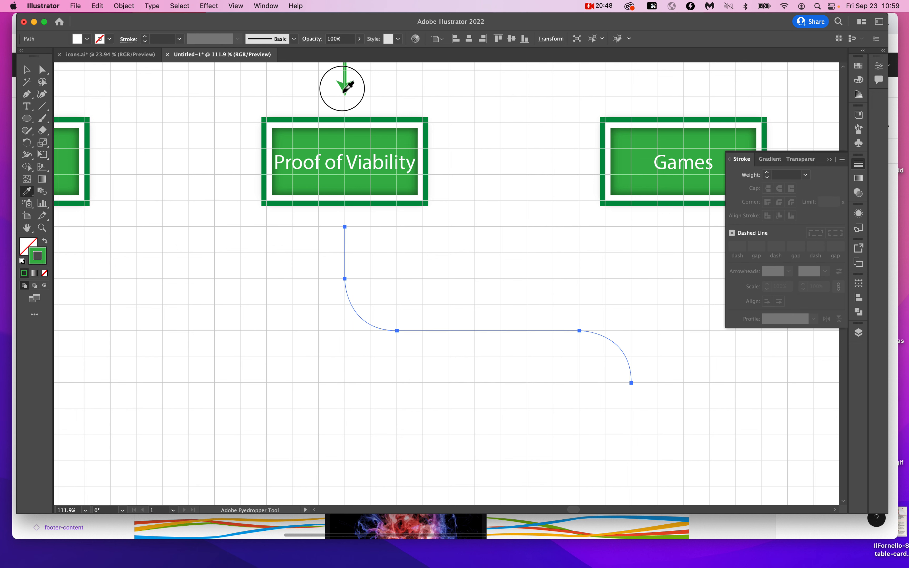
key(v)
click(526, 299)
scroll(527, 299, down, 4)
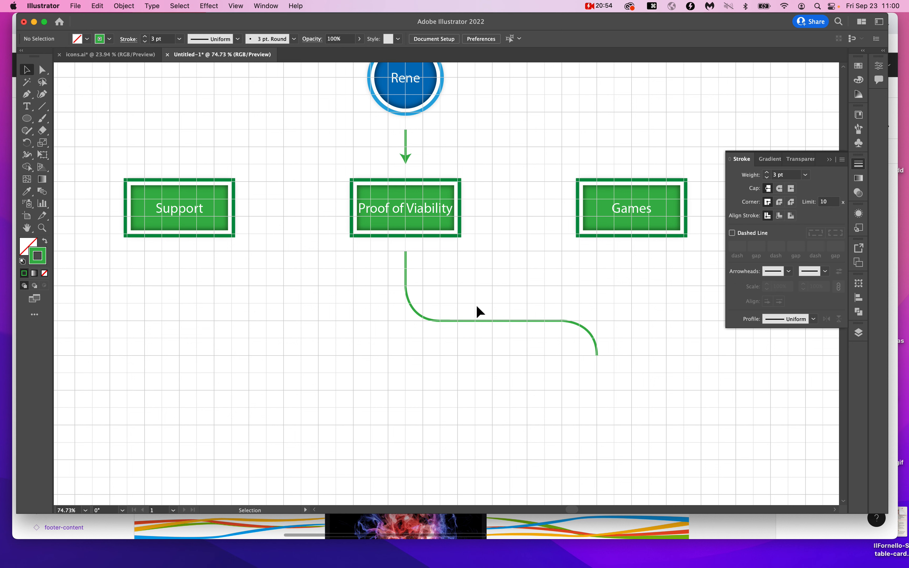
Delete the curved connector below Proof of Viability
click(407, 158)
drag(472, 301, 415, 347)
key(Delete)
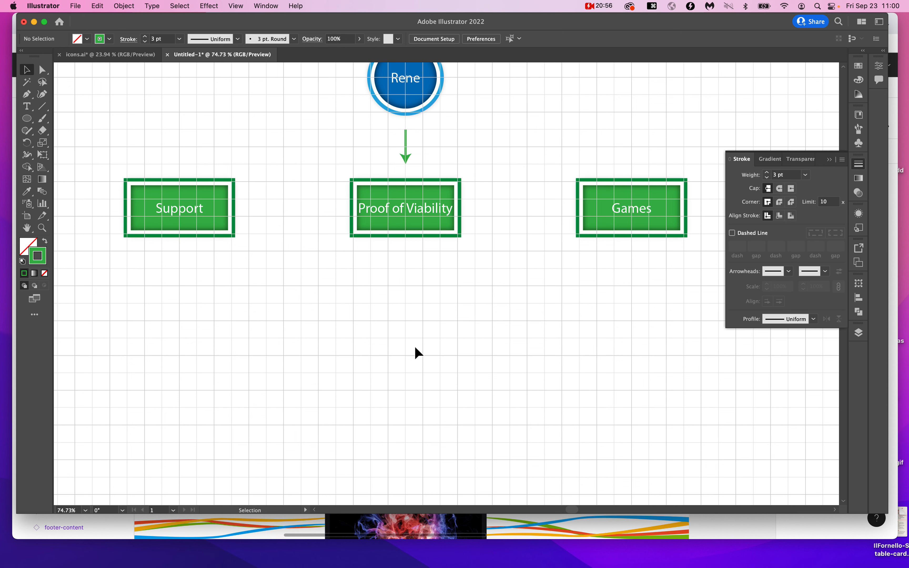
Duplicate the arrow straight down below Proof of Viability and extend the copy with a rightward curve and a straight segment to X 1000, Y 500 px
drag(405, 148, 416, 270)
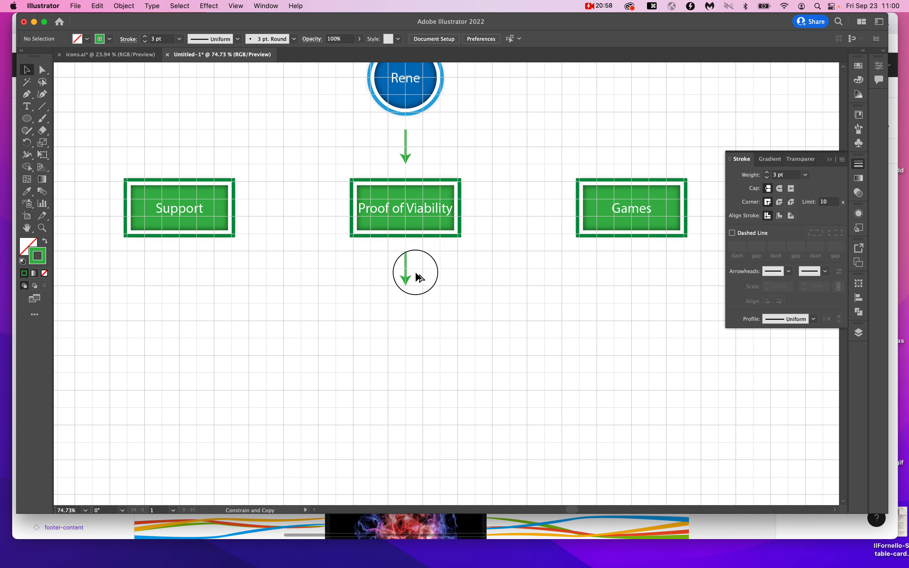
scroll(466, 300, up, 5)
key(p)
click(292, 264)
drag(393, 366, 491, 378)
click(651, 372)
scroll(651, 372, right, 5)
scroll(651, 372, down, 2)
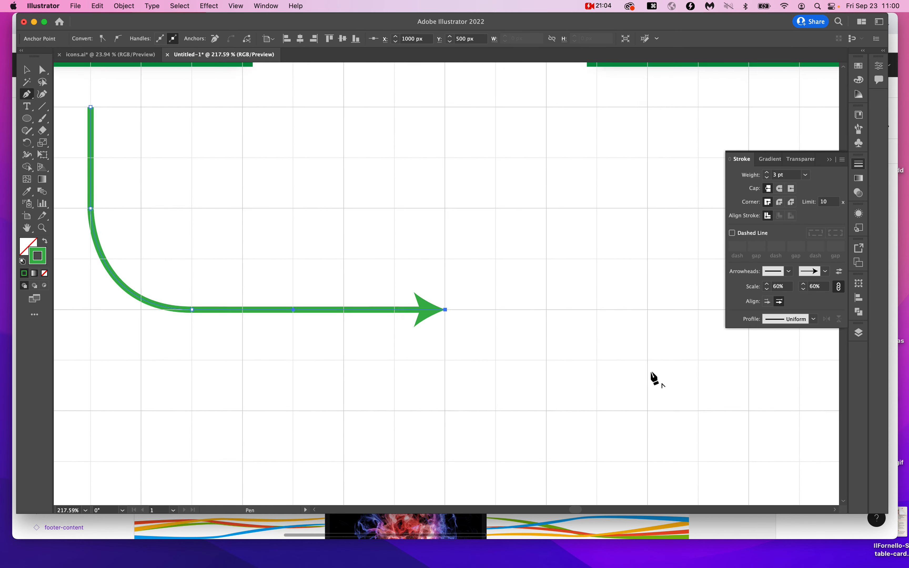
Lengthen the arrow path to X 1100, Y 500 px, curve its end downward beneath Games, and deselect it
click(642, 281)
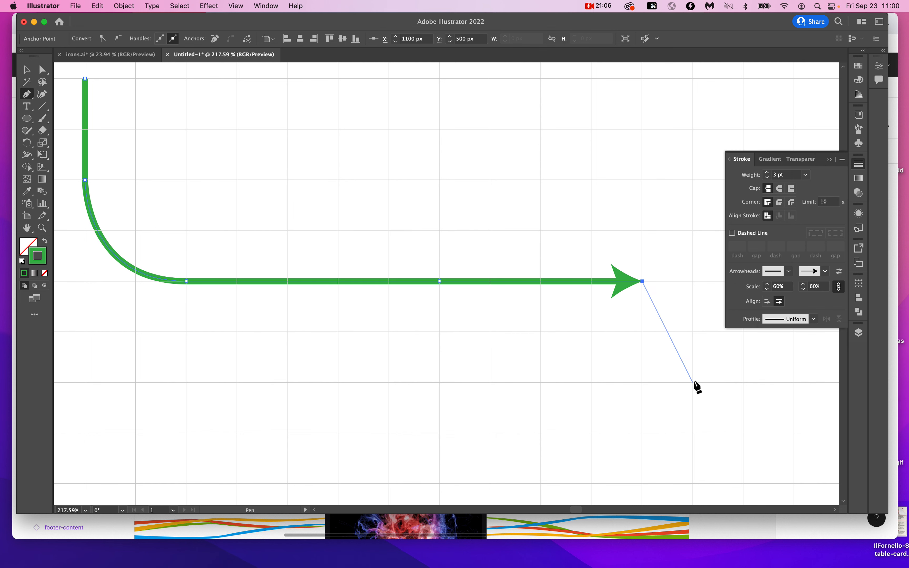
drag(743, 382, 743, 484)
key(v)
click(580, 353)
scroll(580, 354, down, 5)
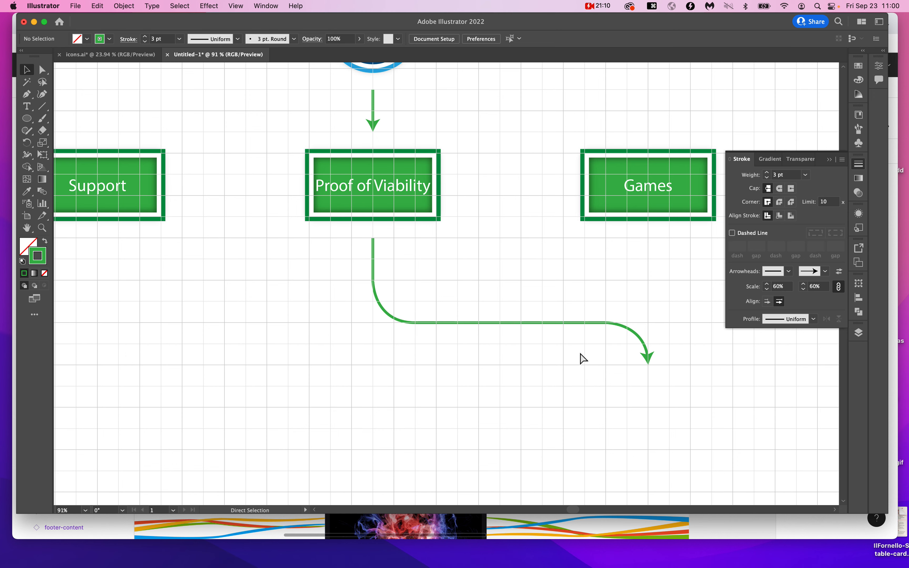
Hide the document grid
key(super+bracketleft)
key(super+bracketright)
key(super+apostrophe)
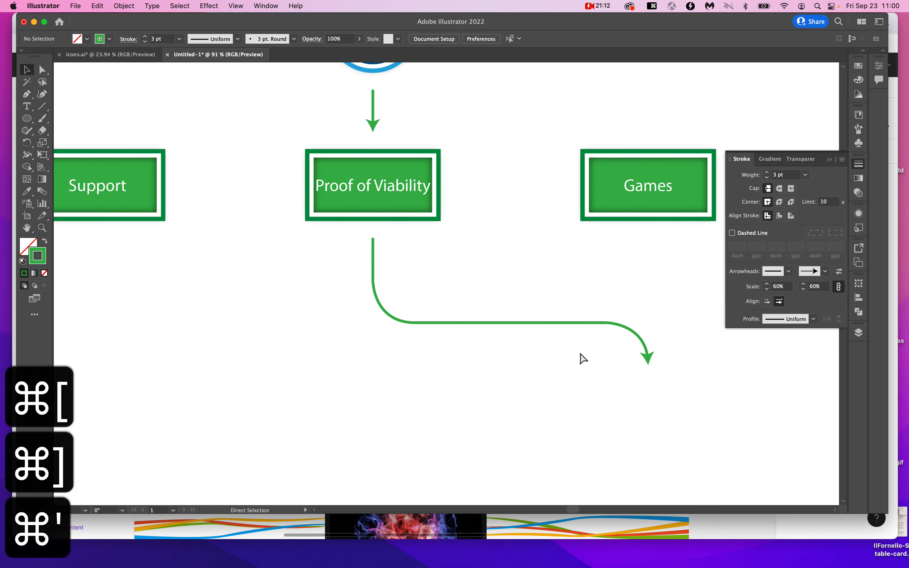
Copy the Support box, blue circle and arrow onto the pasteboard above the artboard and rotate the arrow copy to point right
scroll(584, 358, down, 3)
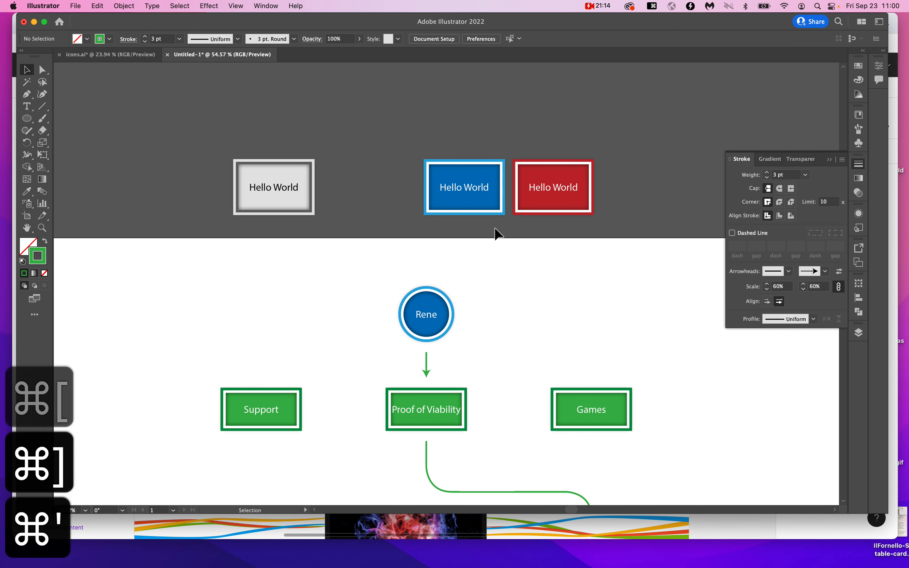
drag(278, 410, 389, 190)
drag(431, 314, 470, 123)
drag(425, 371, 362, 124)
scroll(360, 142, up, 3)
drag(361, 223, 400, 182)
click(400, 182)
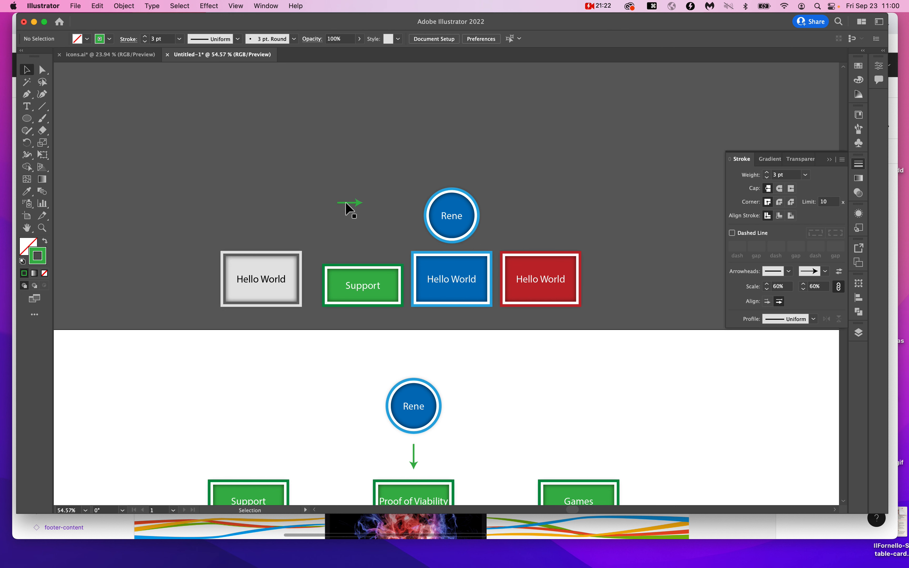
drag(356, 206, 264, 409)
key(super+z)
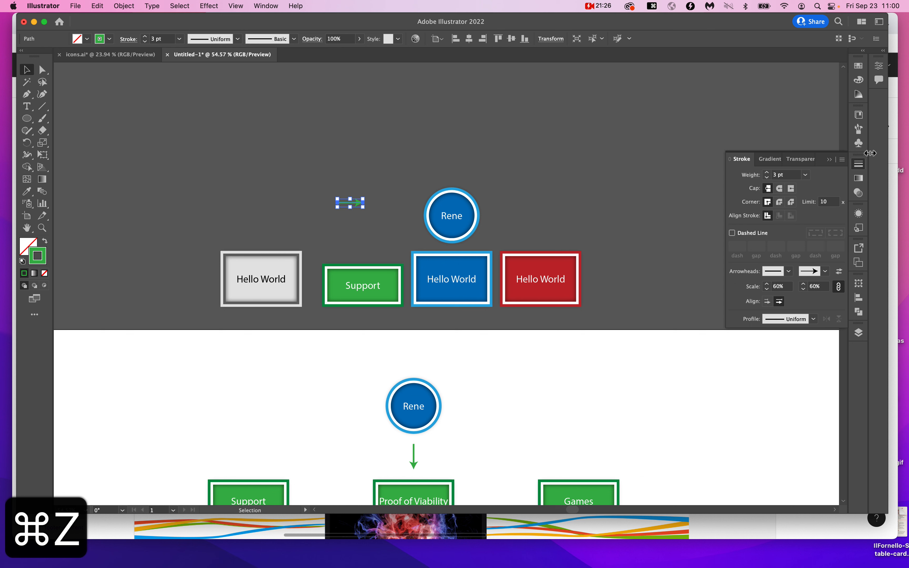
Show the libraries and stretch the Support copy upward to match the height of the Hello World boxes
click(864, 116)
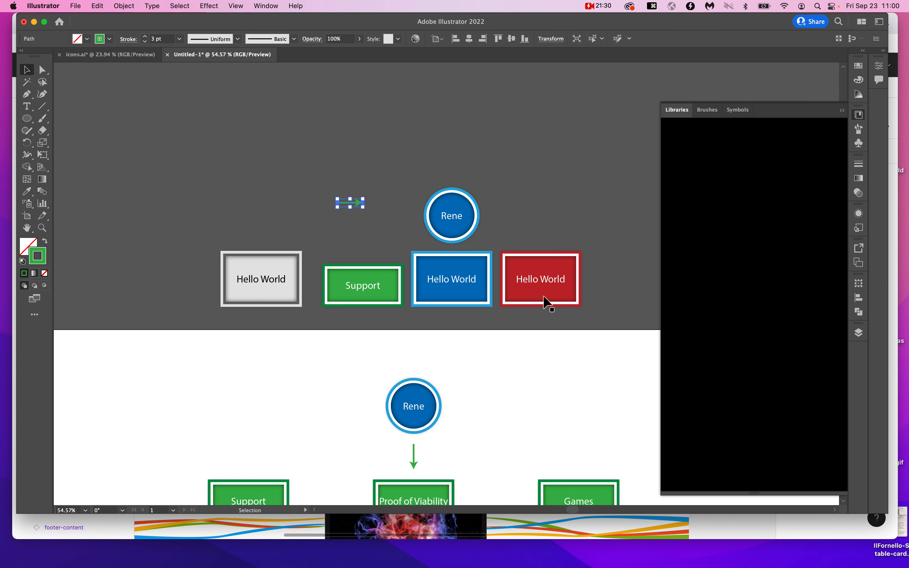
click(384, 295)
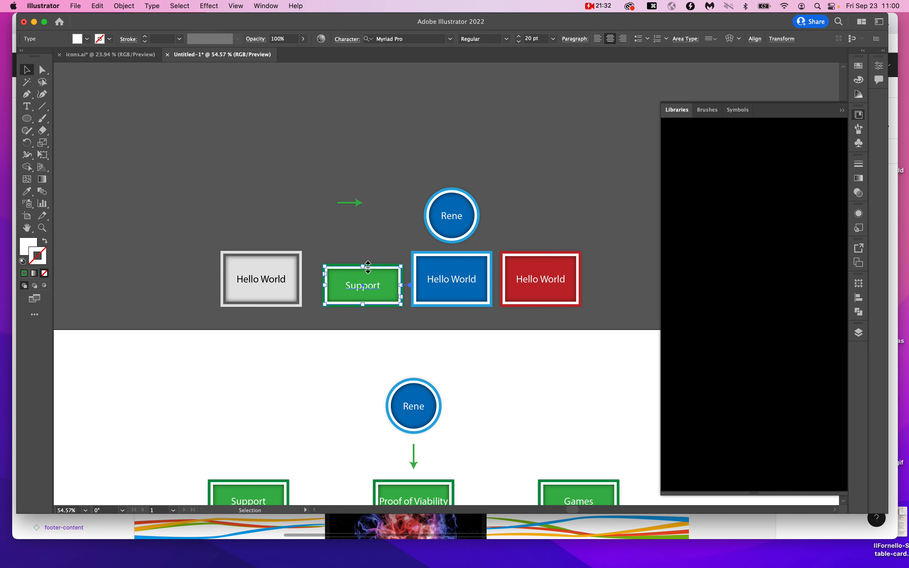
drag(363, 266, 363, 254)
click(409, 190)
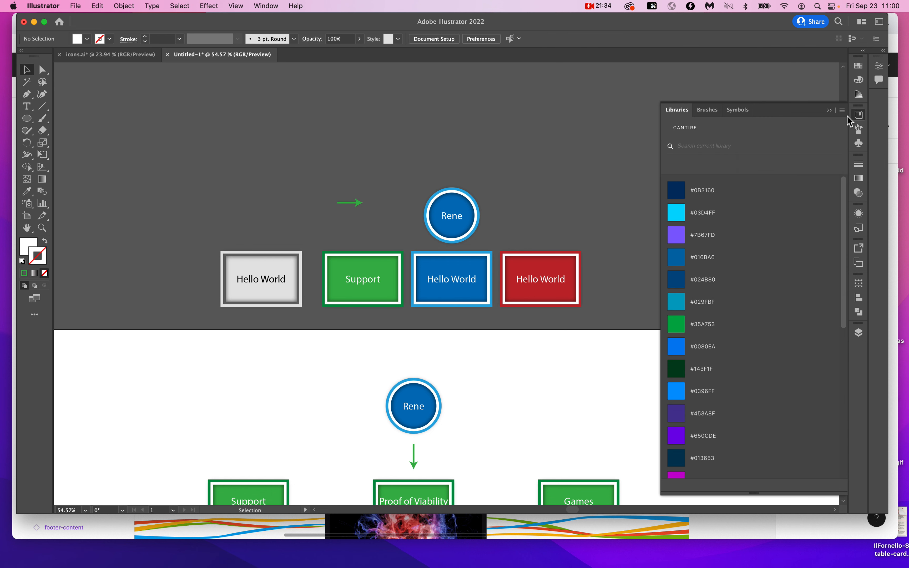
Create a new library named flowcharts
click(842, 110)
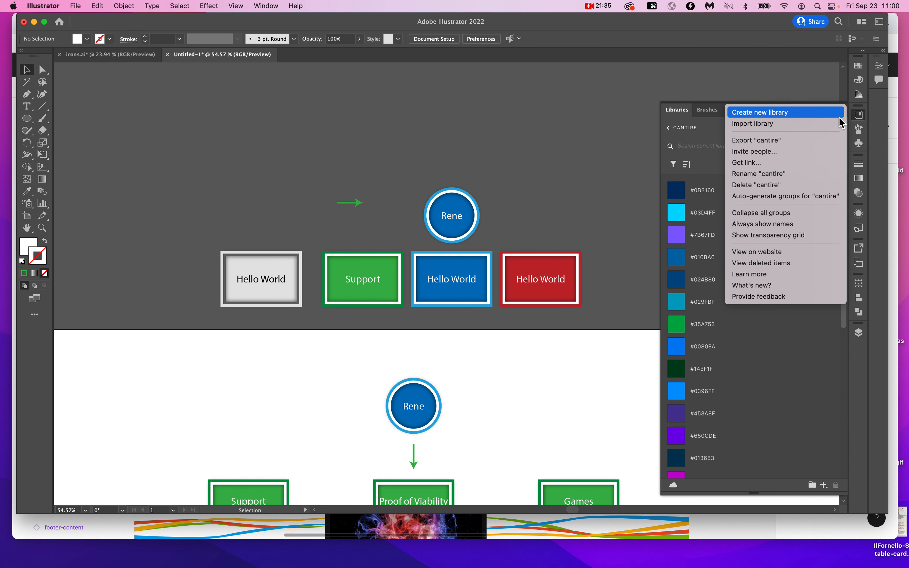
click(807, 113)
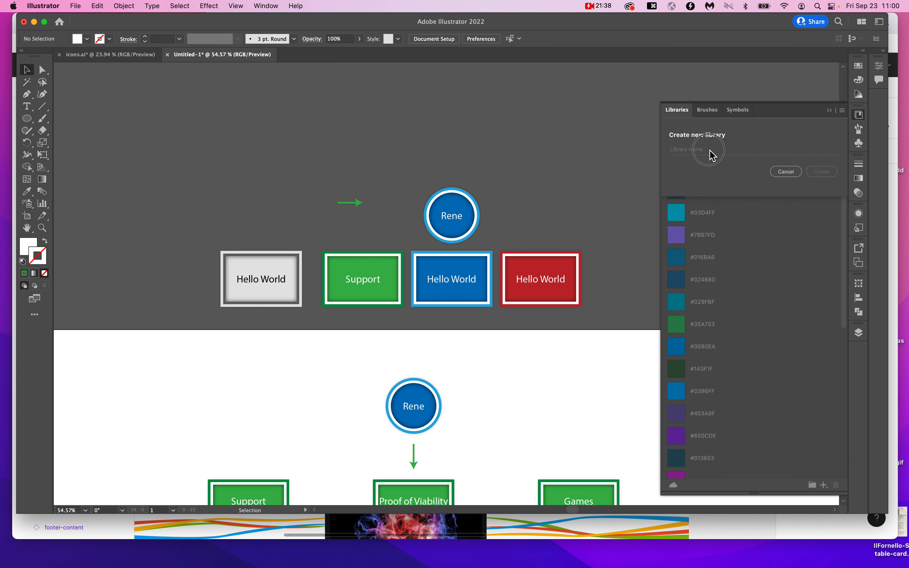
text(flowcharts)
key(Return)
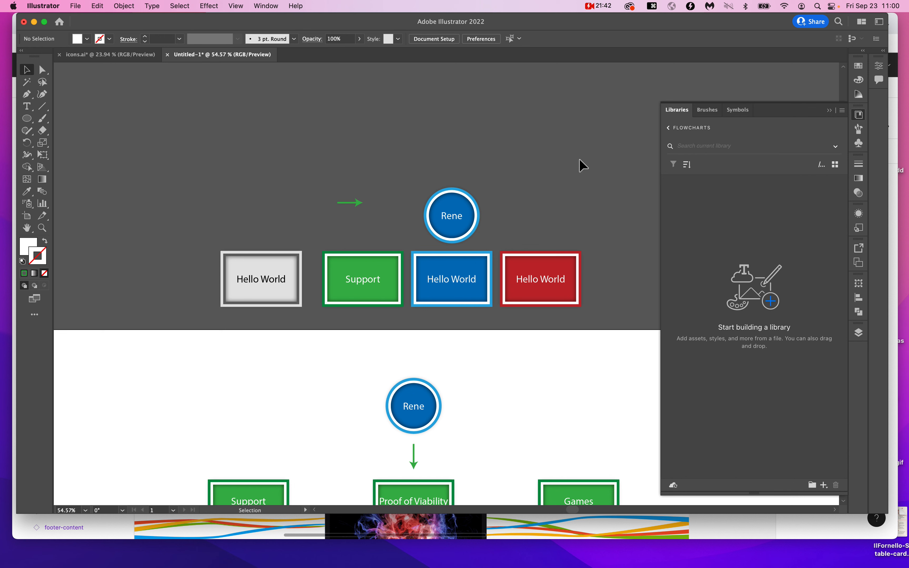
Add the gray, green, blue and red boxes together as one graphic to the flowcharts library and open that graphic for editing
drag(313, 271, 541, 312)
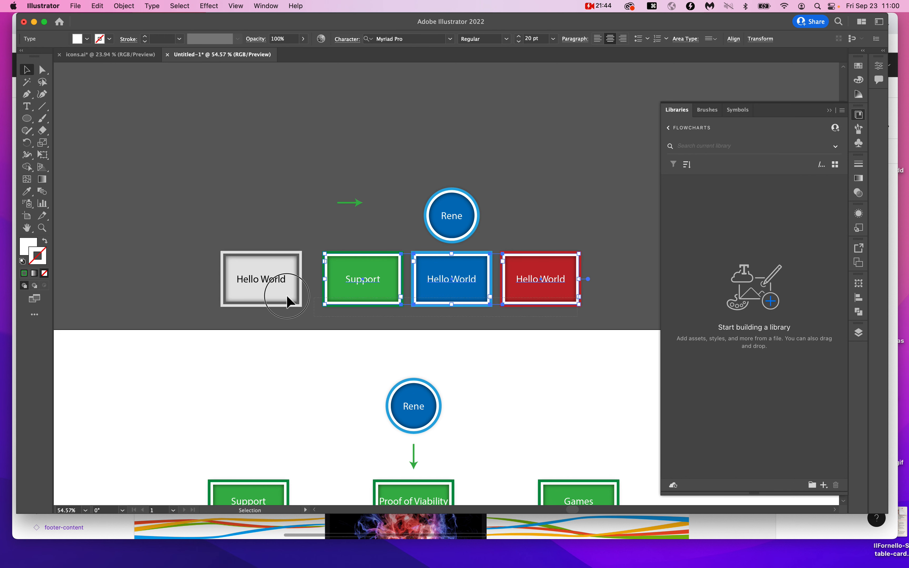
shift+click(259, 280)
drag(259, 280, 741, 271)
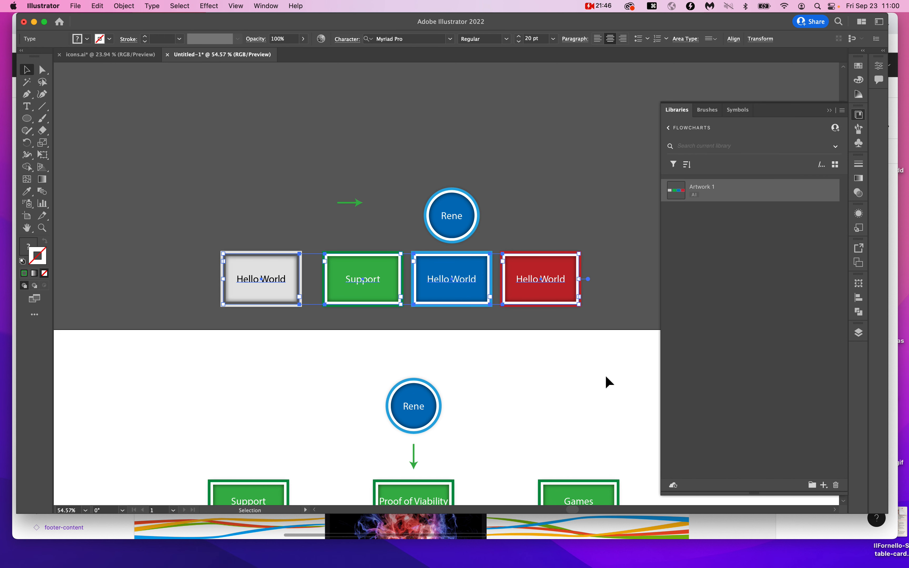
click(609, 230)
double_click(676, 192)
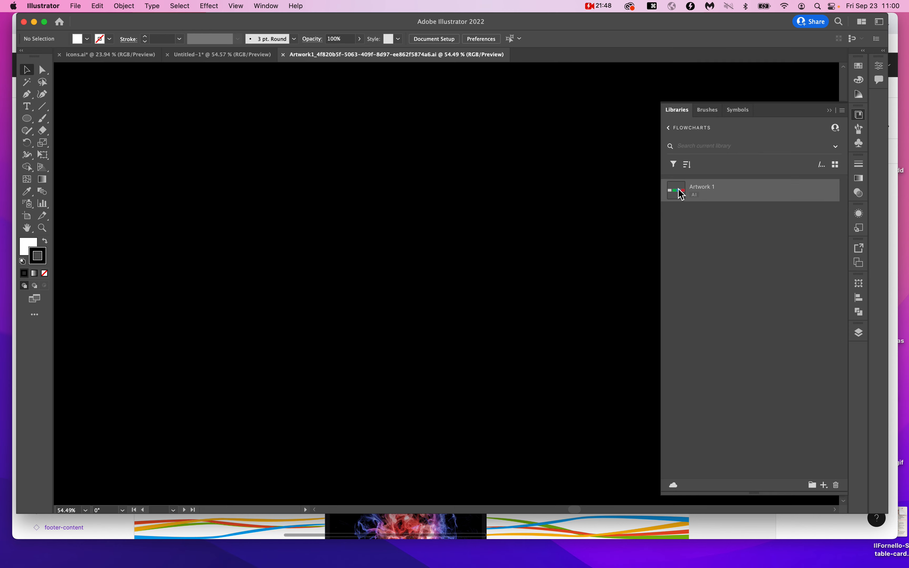
Return to the Untitled-1 document and try to add the gray Hello World box and the Support box individually to the flowcharts library
scroll(466, 142, down, 4)
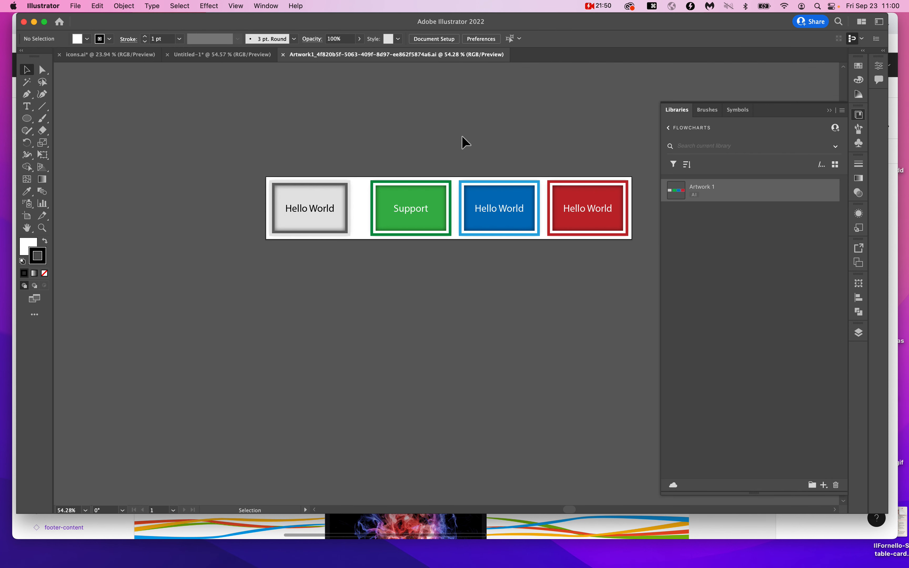
click(255, 57)
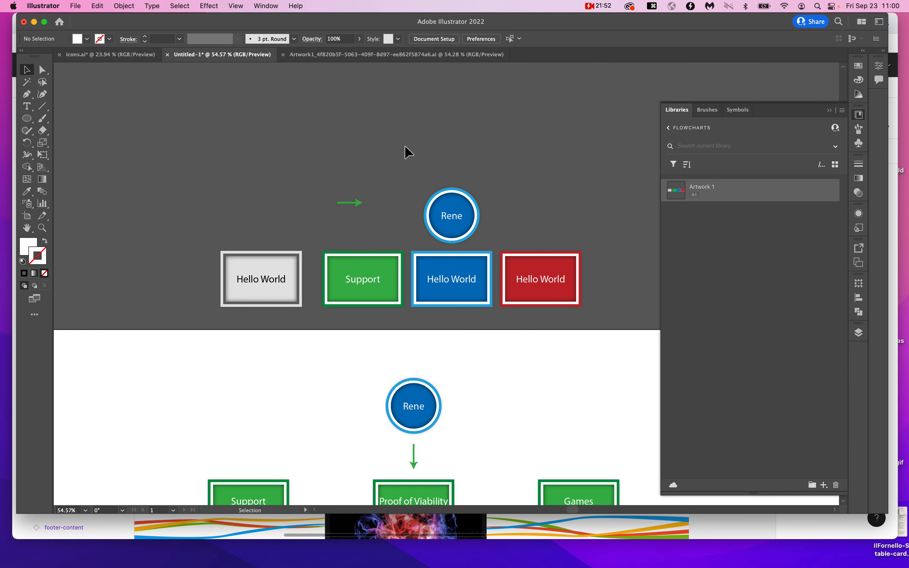
drag(273, 290, 751, 293)
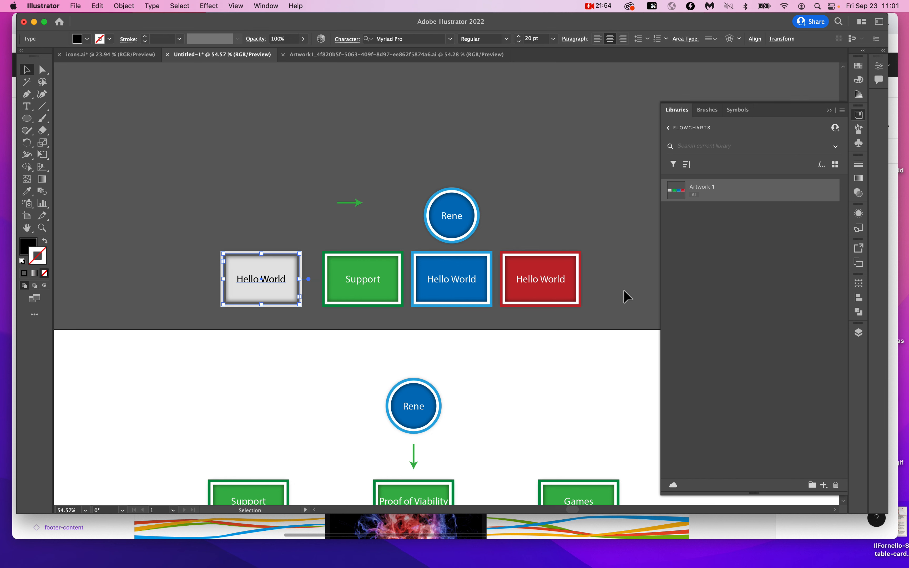
scroll(559, 211, down, 2)
drag(317, 230, 710, 242)
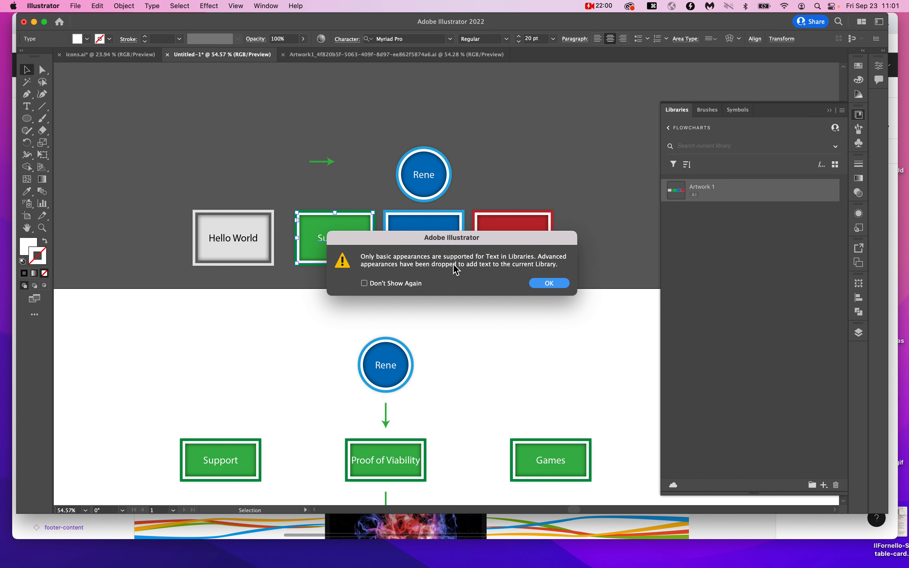
click(551, 288)
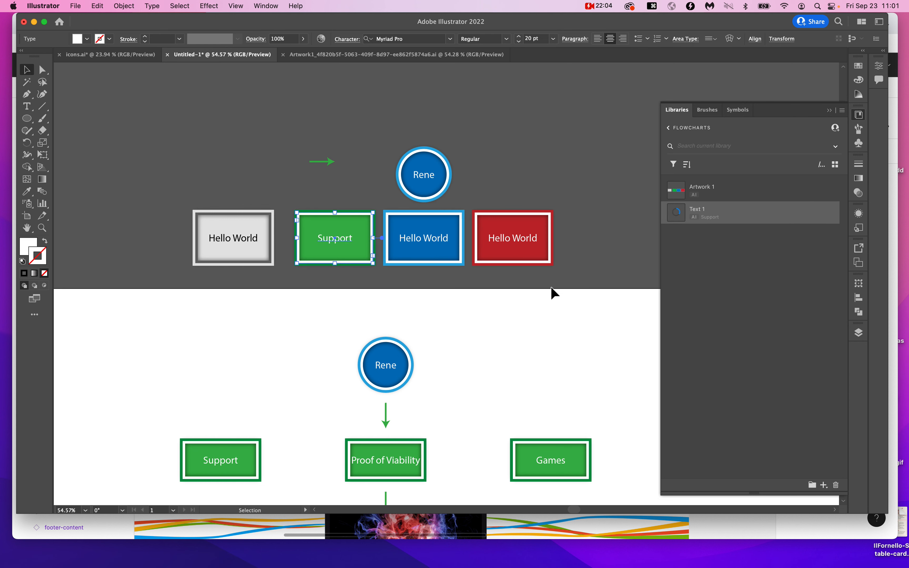
Place the Support text item from the flowcharts library onto the artboard beside the Rene circle
drag(674, 218, 568, 342)
click(566, 340)
scroll(562, 337, right, 10)
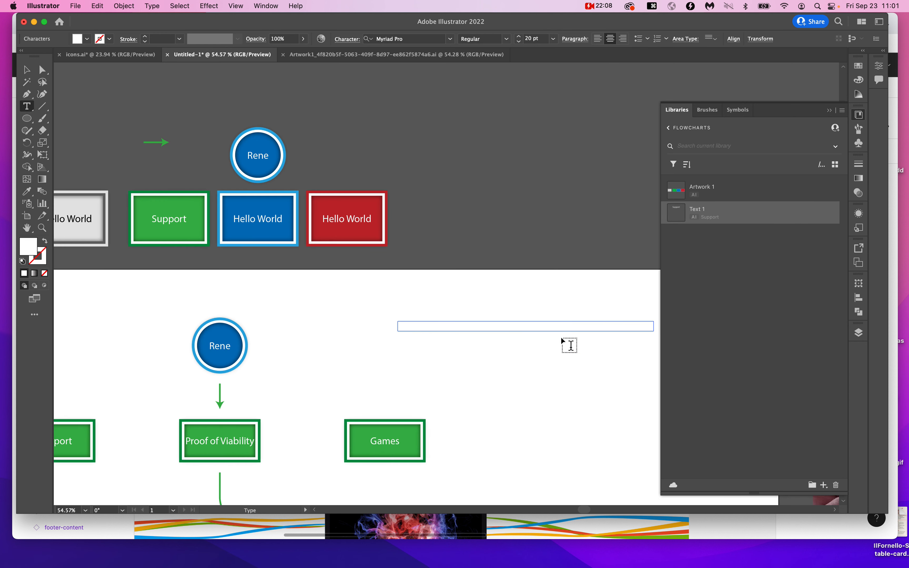
Delete the placed Support text from the artboard and remove the Text 1 item from the flowcharts library
click(30, 75)
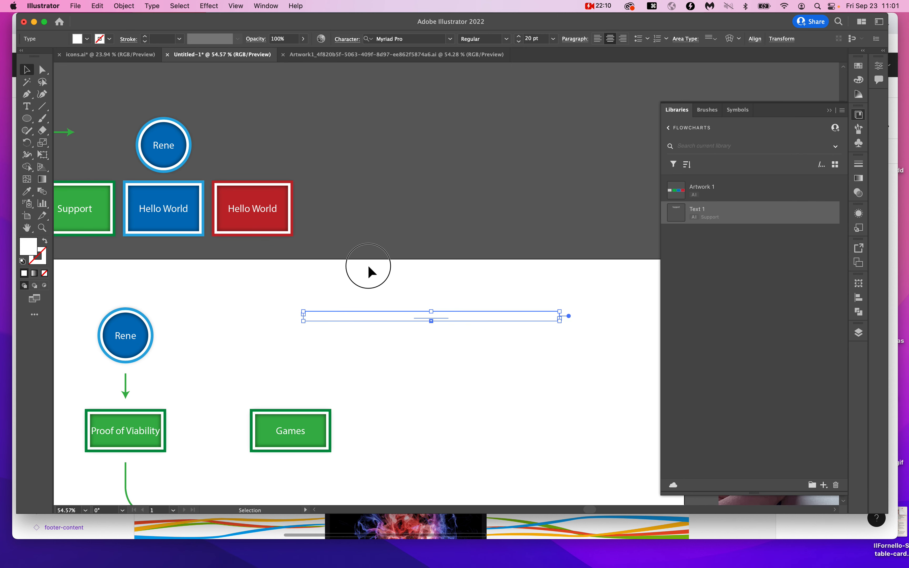
click(474, 344)
scroll(471, 345, left, 5)
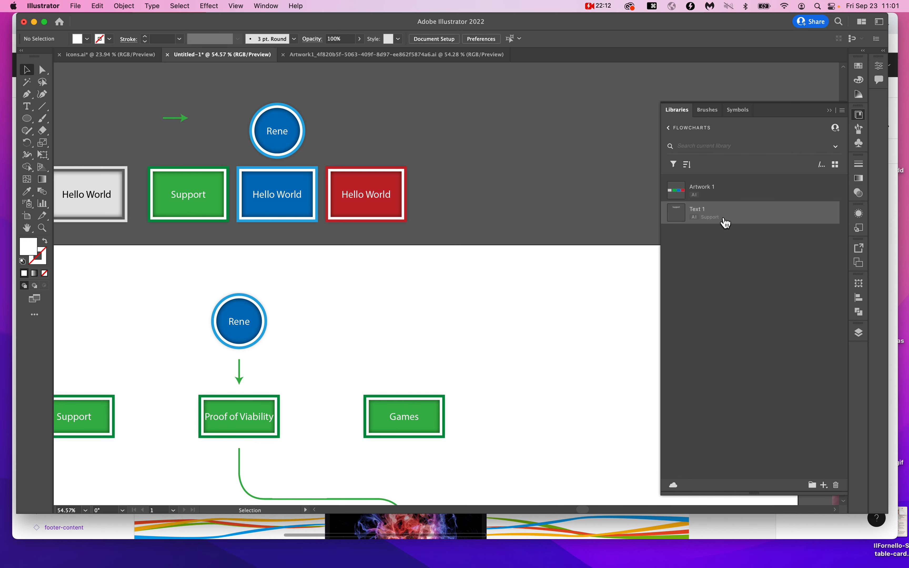
click(835, 485)
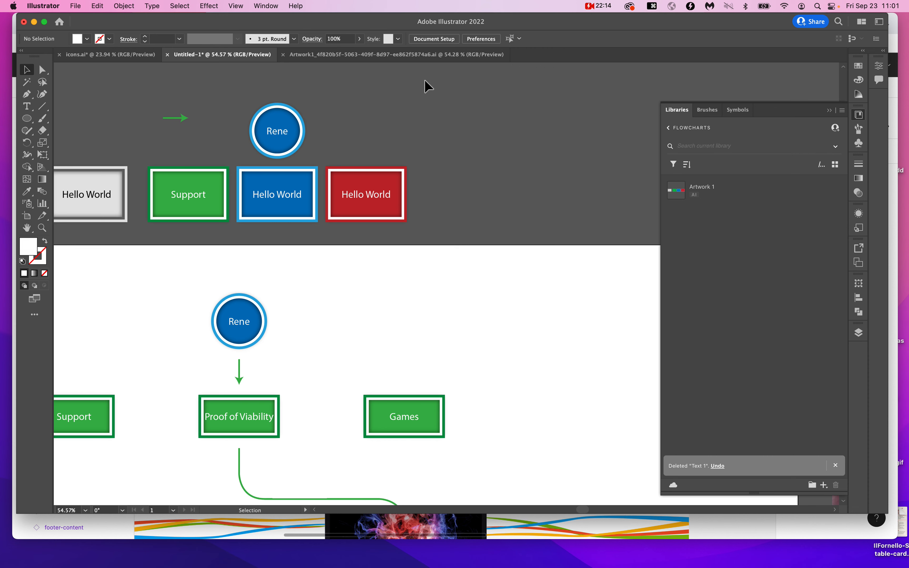
Review the opened library graphic with the four boxes and return to the Untitled-1 document
click(386, 56)
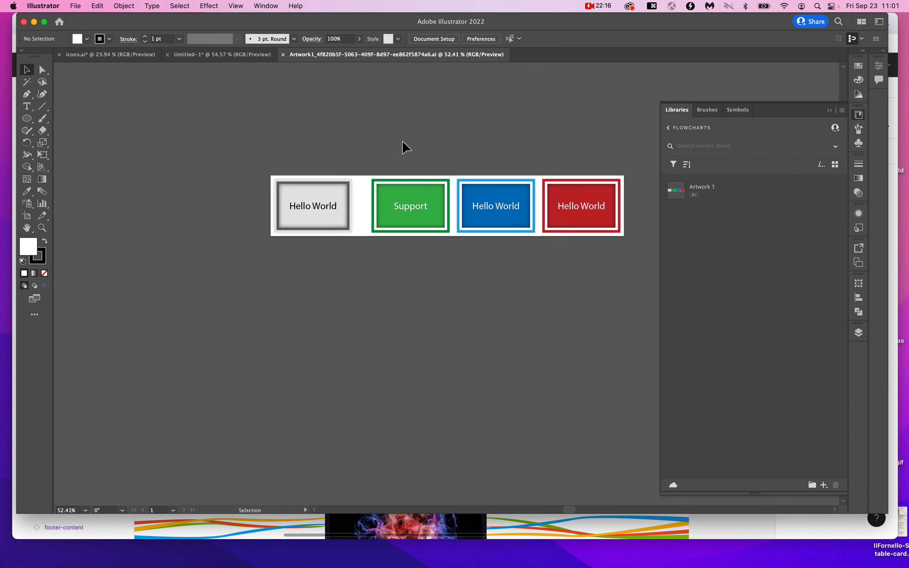
scroll(402, 141, down, 2)
click(256, 55)
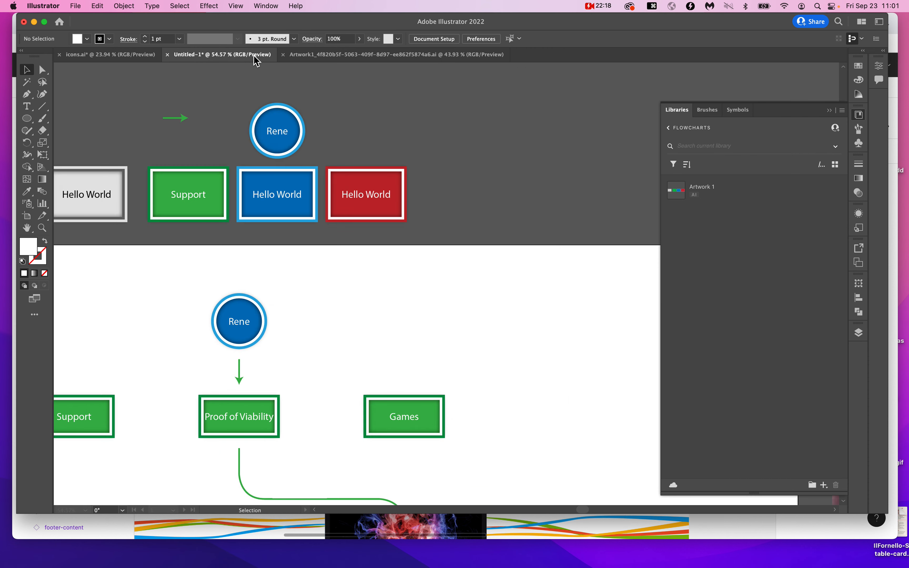
scroll(361, 210, left, 5)
scroll(361, 211, down, 2)
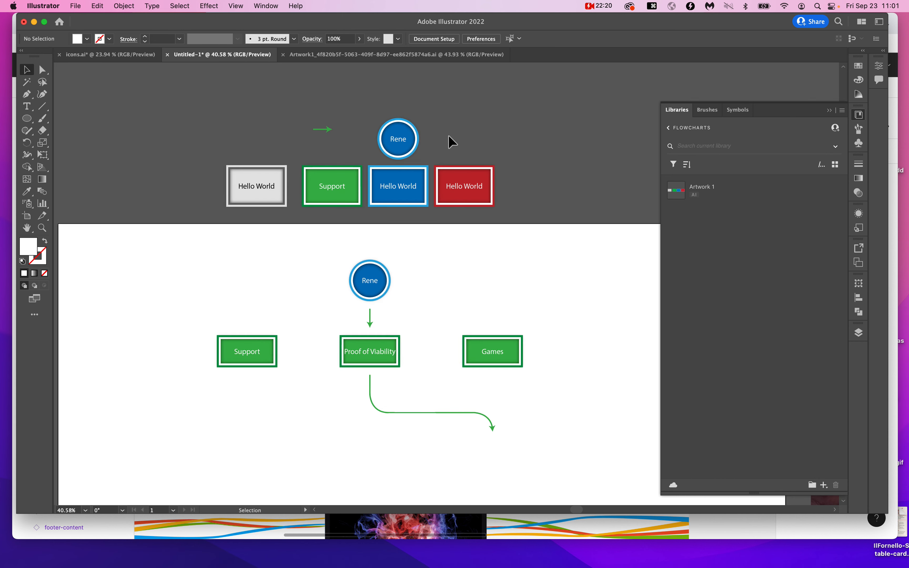
Select the path of the red Hello World box on the pasteboard and add a new fill to its appearance
scroll(448, 140, up, 5)
key(a)
click(512, 273)
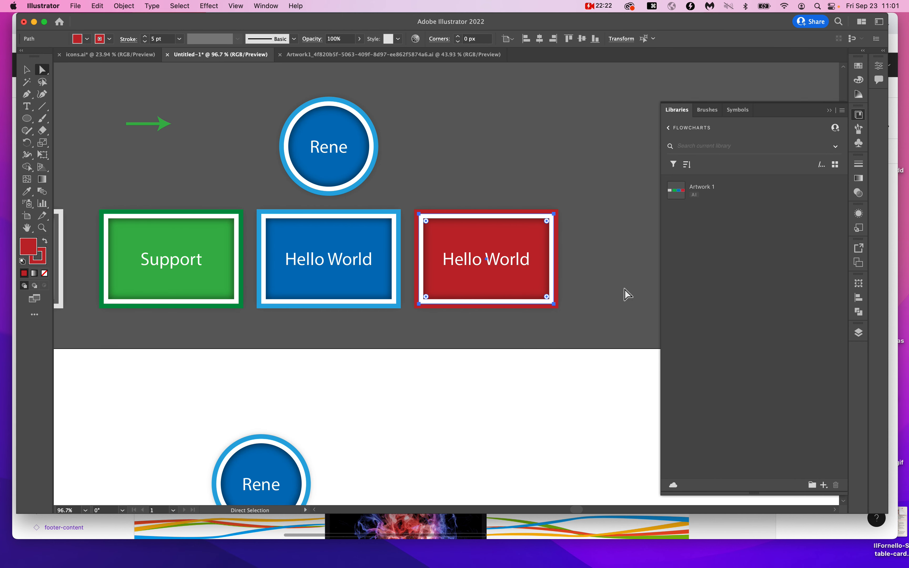
click(859, 214)
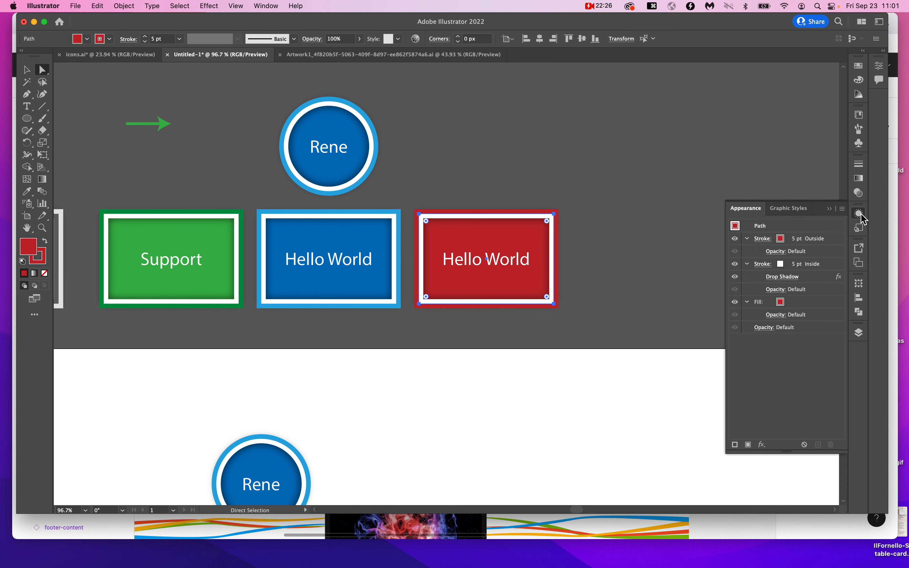
click(808, 303)
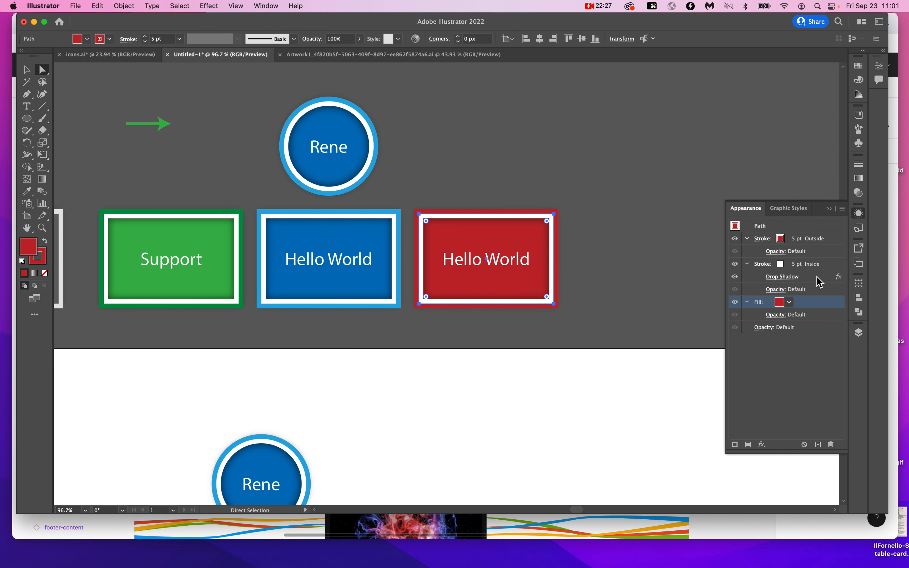
click(842, 209)
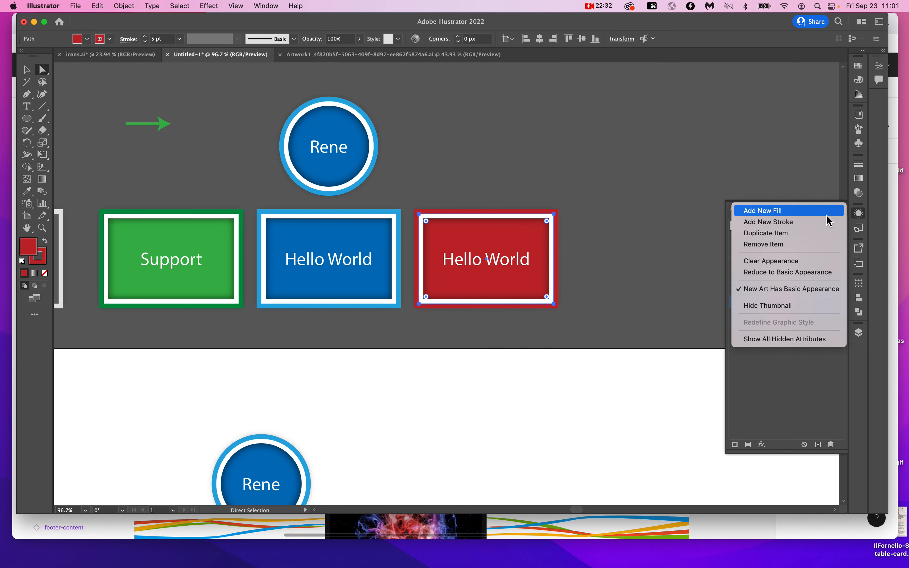
click(805, 212)
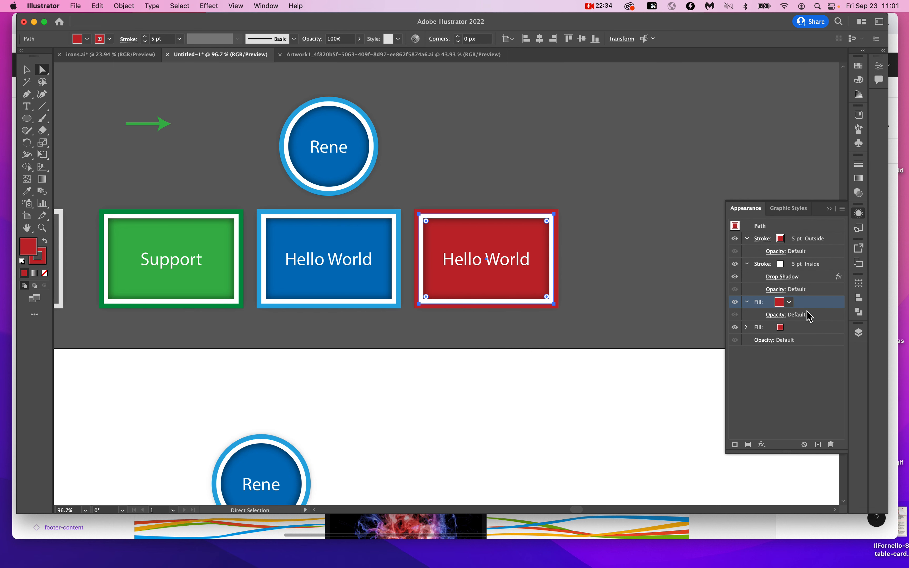
Look through the swatches for the red box's new upper fill, activate the Gradient tool and locate the gradient settings
click(789, 302)
click(803, 364)
click(789, 303)
click(807, 405)
click(44, 181)
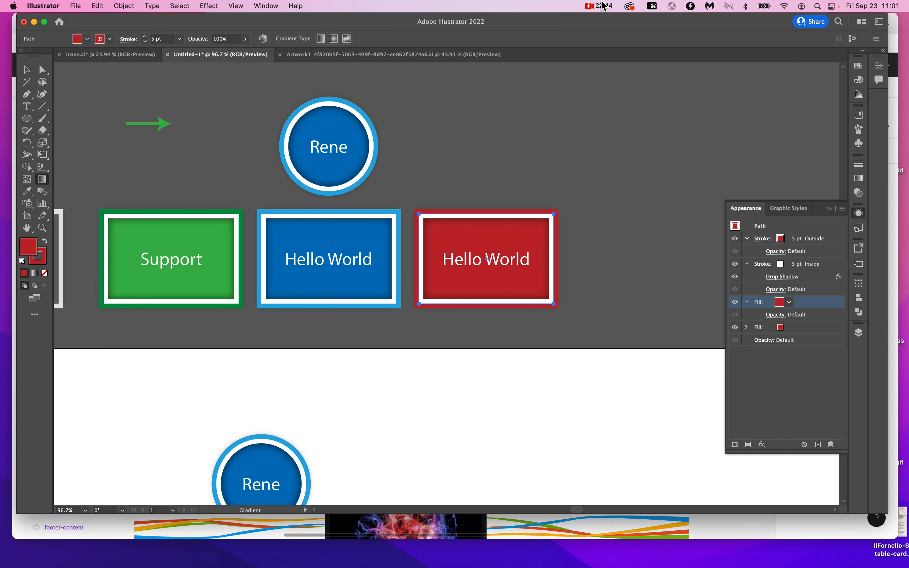
click(588, 6)
click(615, 34)
key(alt+super+8)
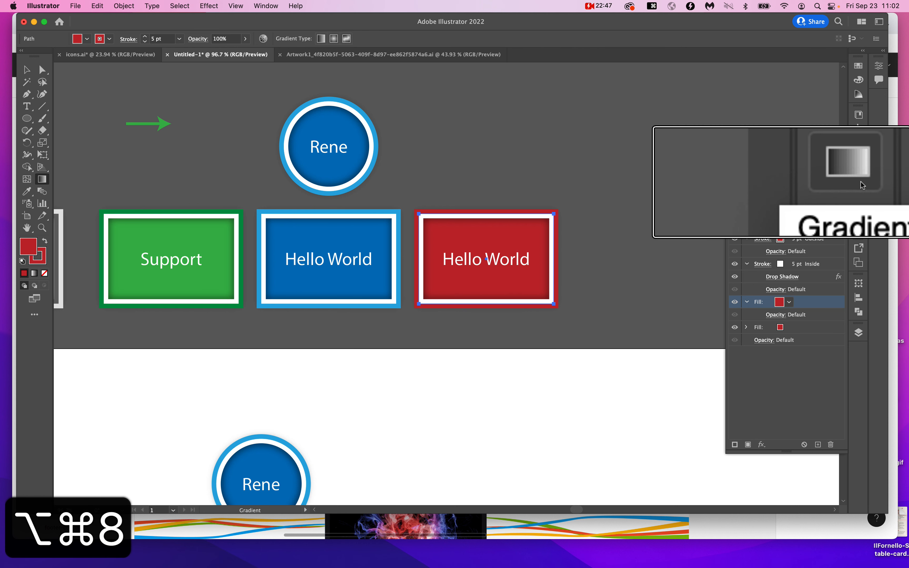
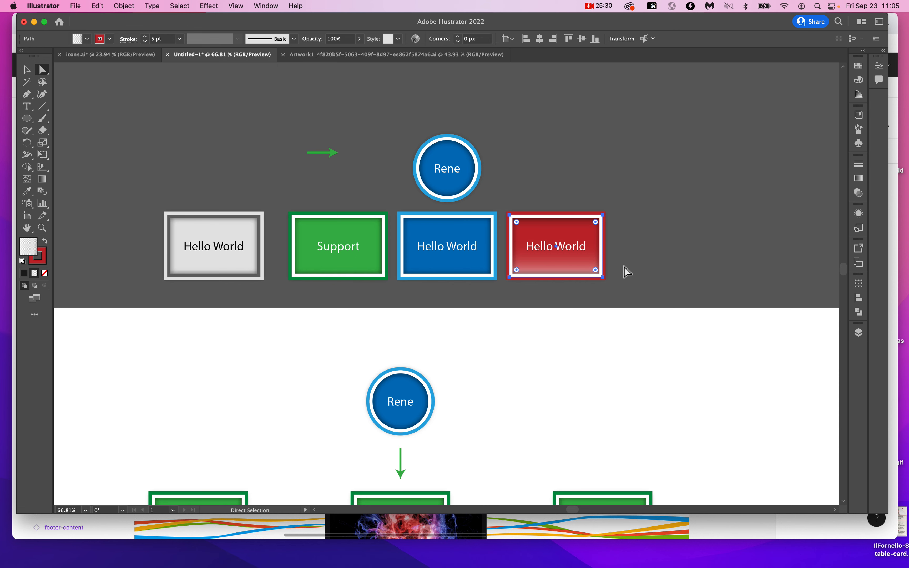
Examine the gradient fill of the red Hello World box up close and undo the accidental edit
scroll(654, 271, up, 5)
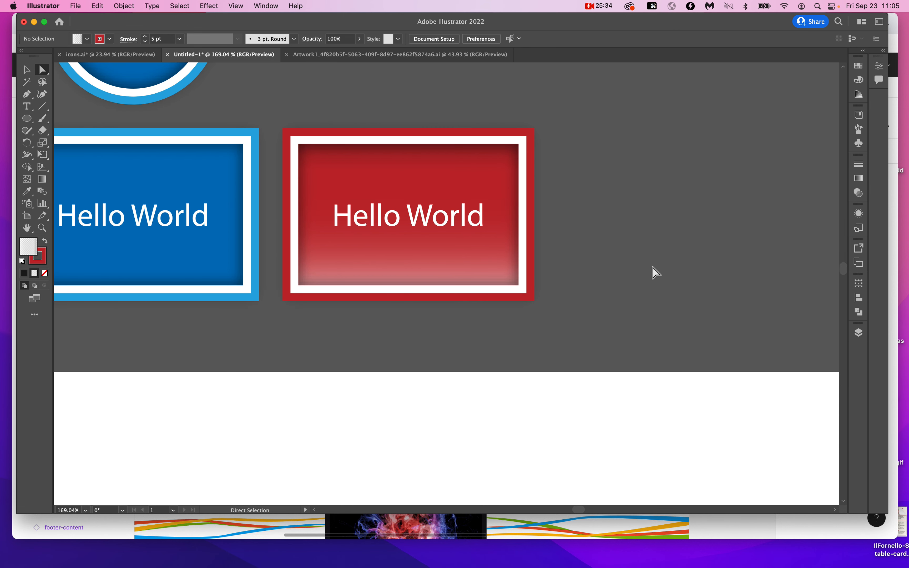
scroll(580, 262, left, 2)
scroll(580, 262, up, 1)
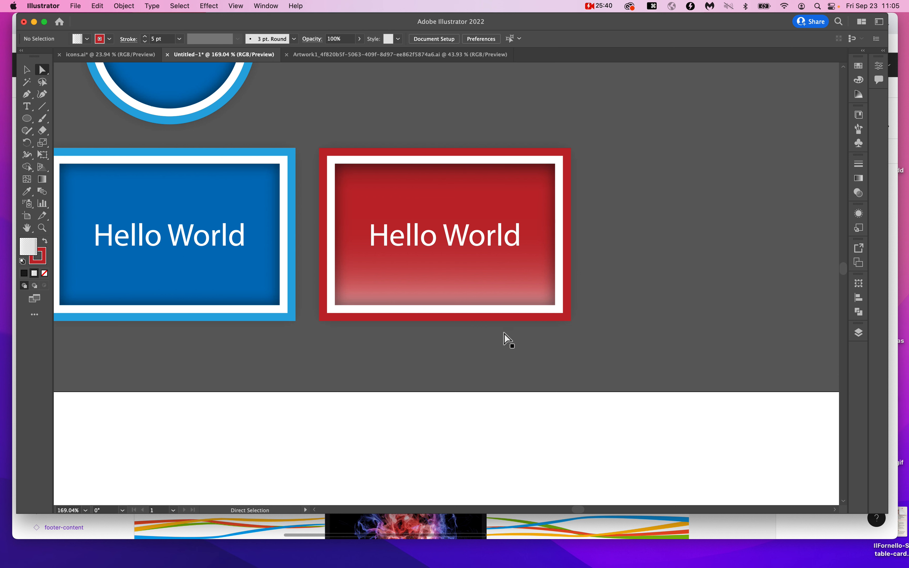
scroll(506, 338, down, 2)
drag(471, 280, 499, 300)
key(super+z)
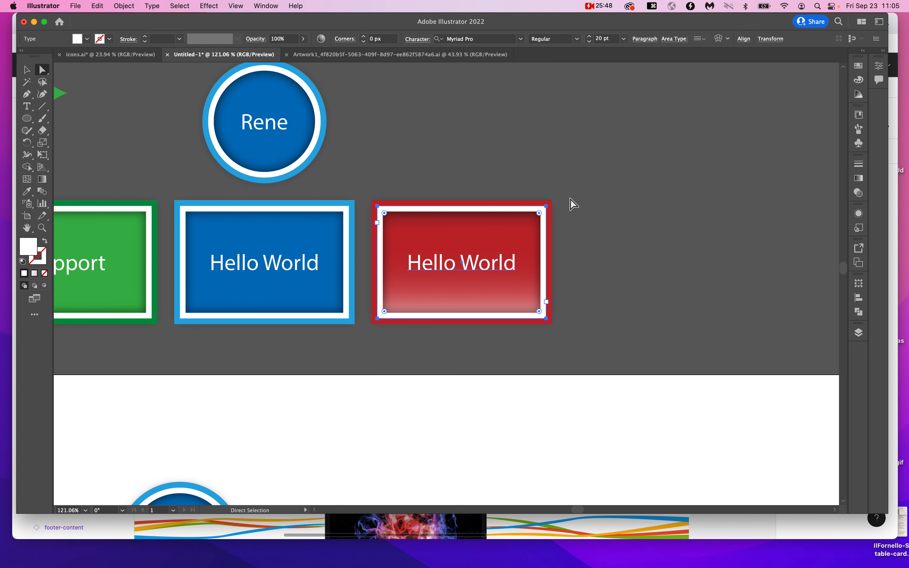
click(607, 7)
click(610, 30)
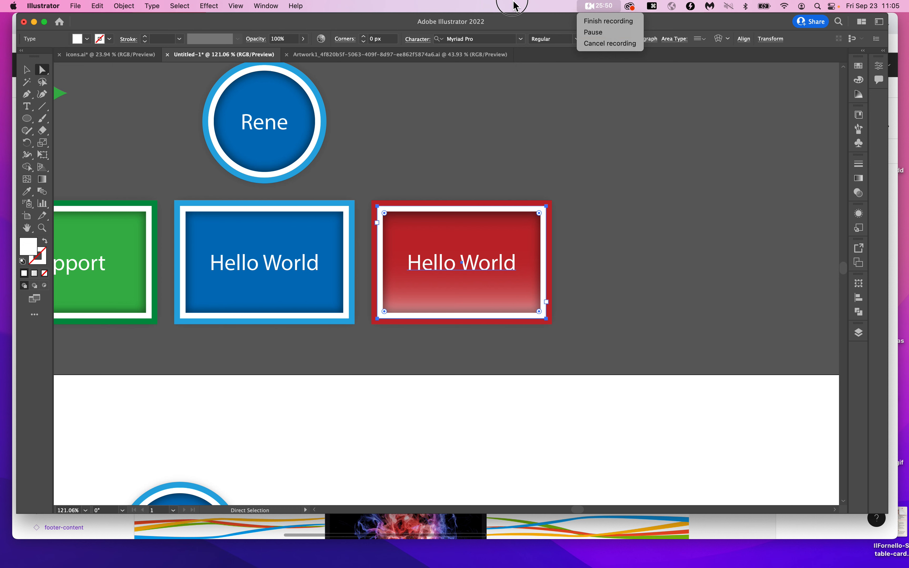
click(585, 5)
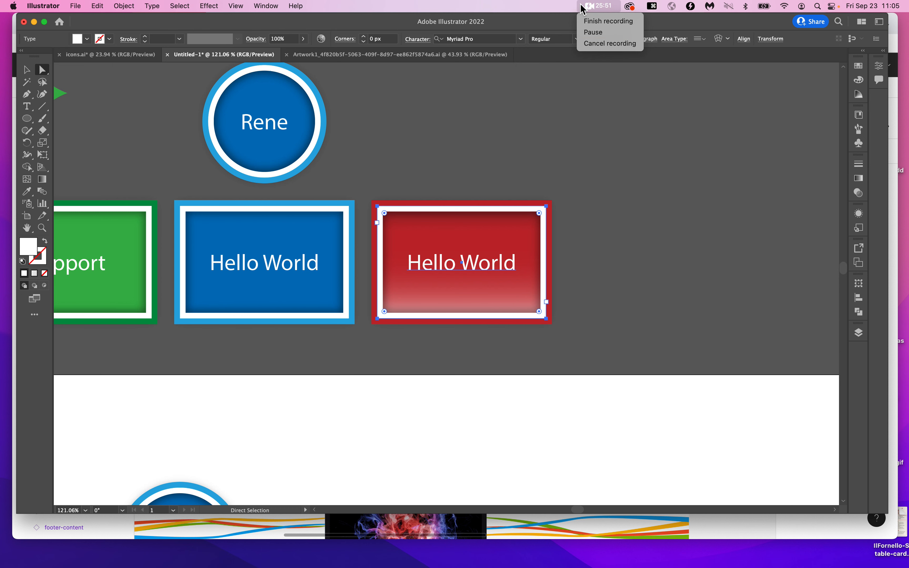
click(599, 36)
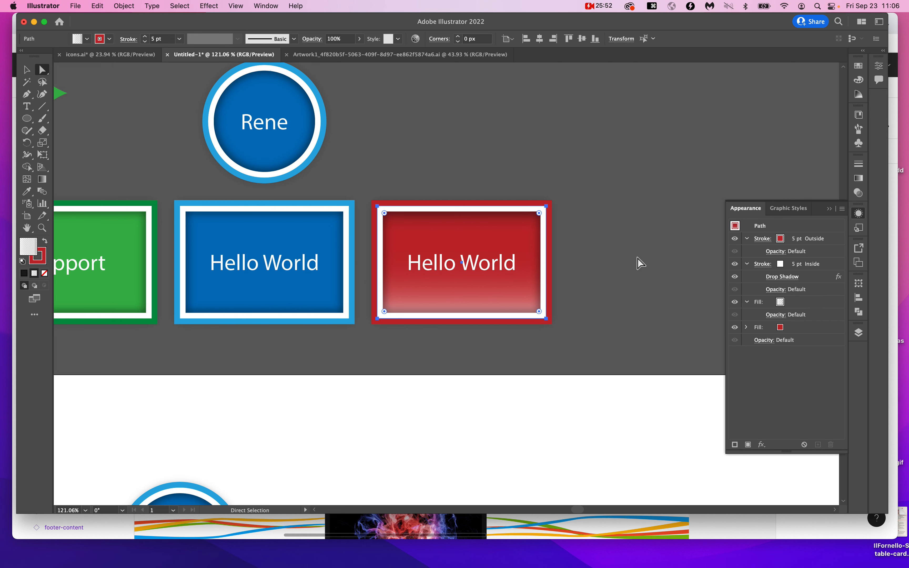
Display the gradient settings of the red Hello World box and save its 90° linear gradient as a new swatch
click(546, 319)
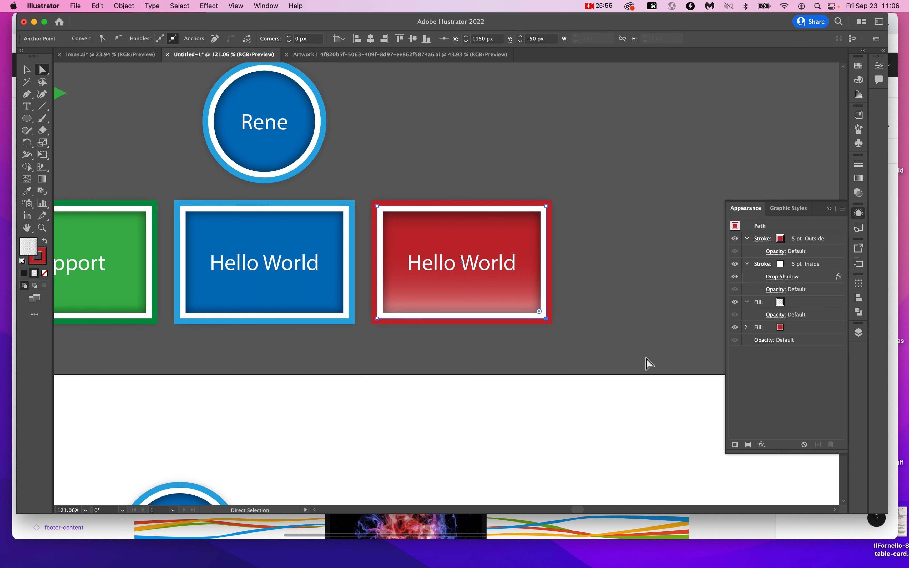
click(859, 179)
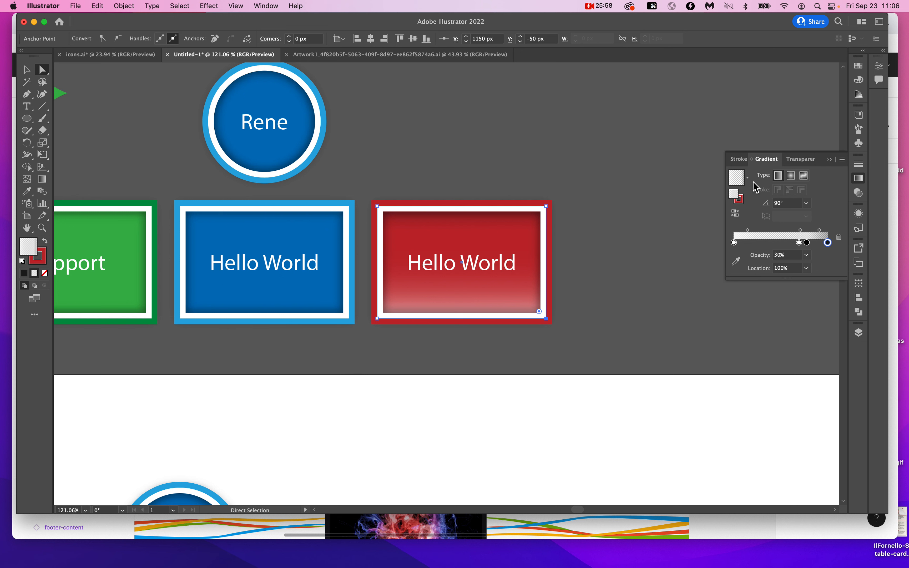
click(749, 179)
scroll(725, 223, up, 2)
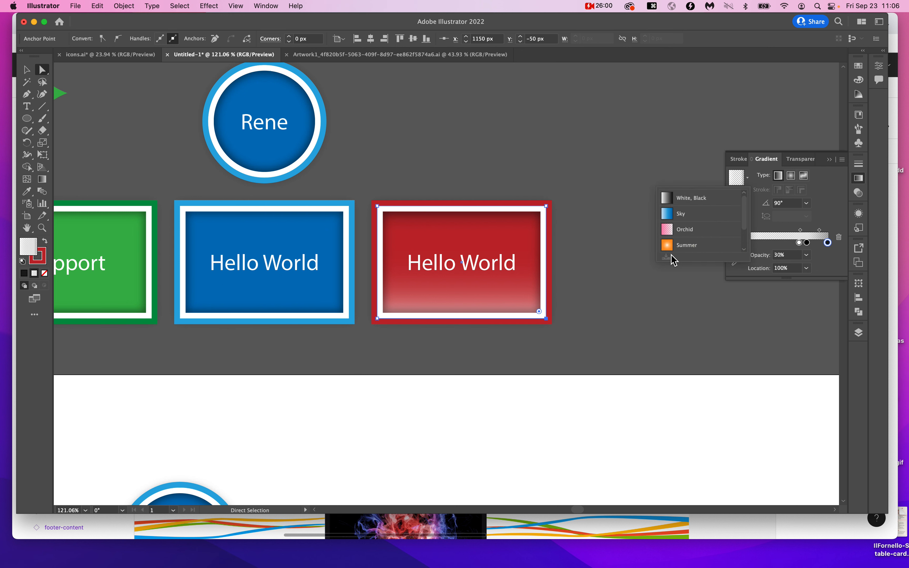
click(815, 210)
click(748, 179)
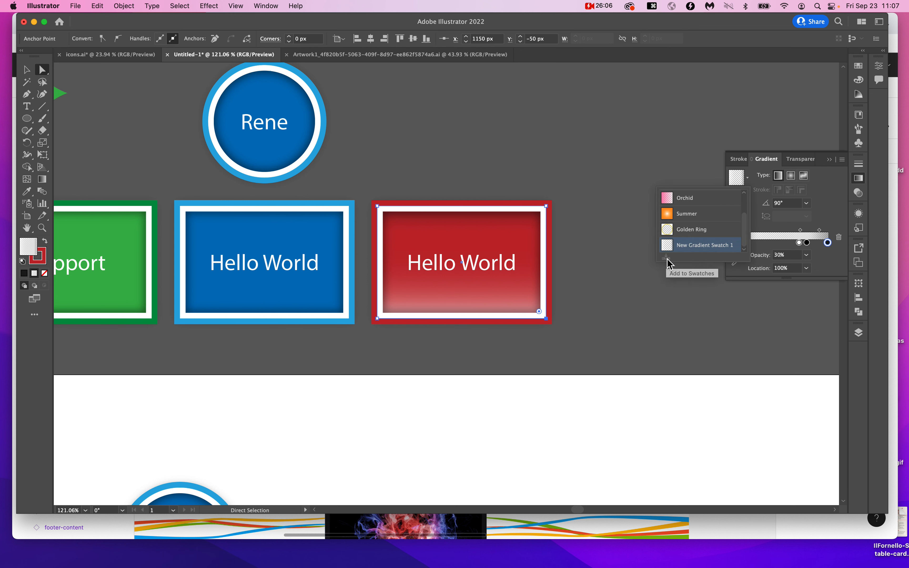
key(alt+super+8)
key(alt+super+8)
click(611, 336)
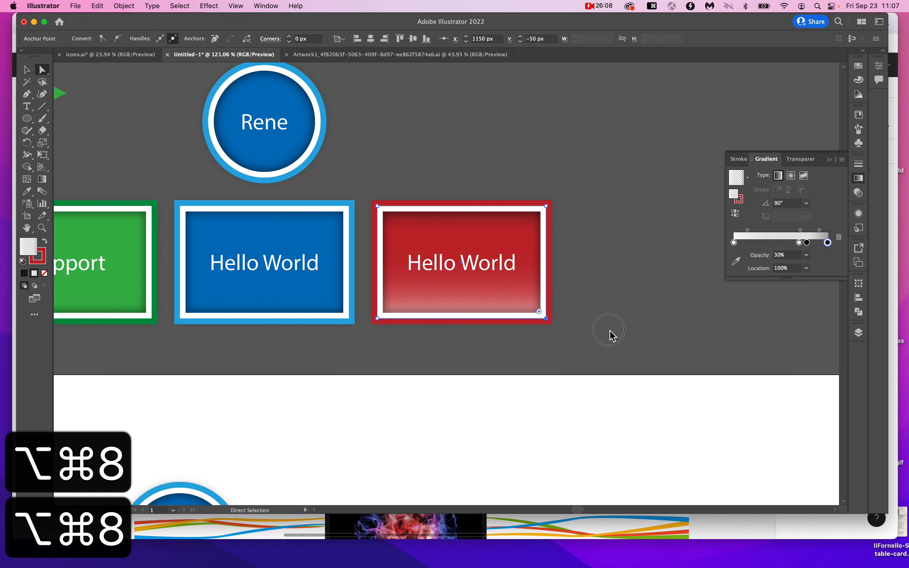
Deselect the red box and locate the saved gradient among the fill swatches
click(443, 144)
click(87, 39)
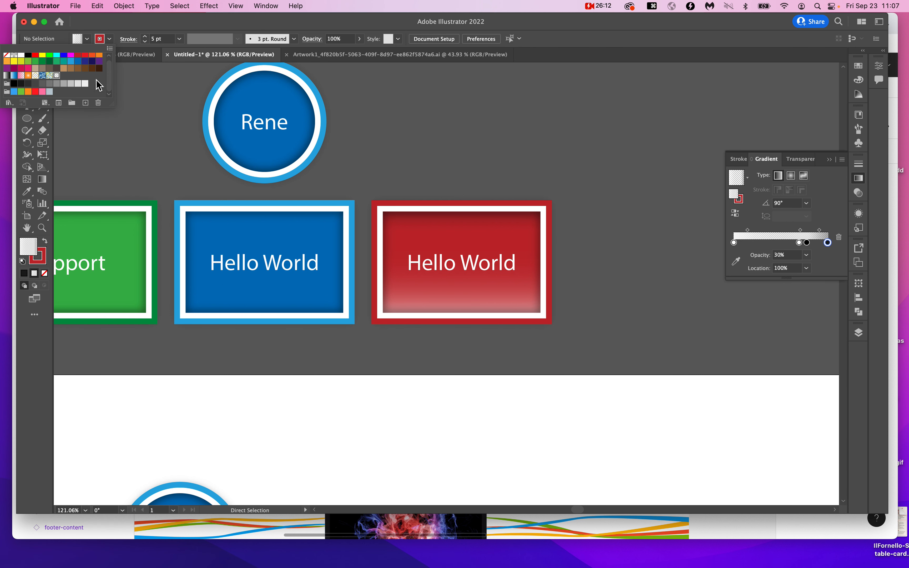
key(alt+super+8)
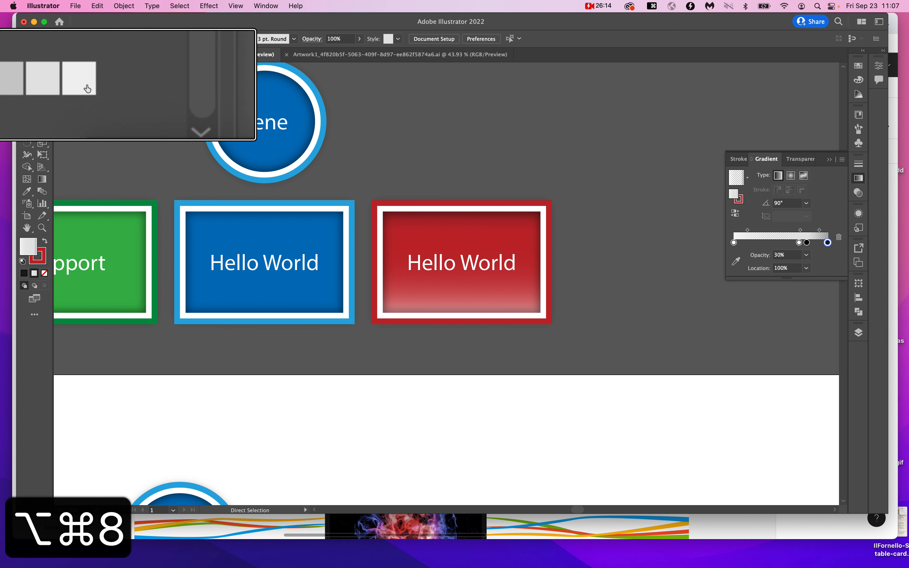
key(alt+super+8)
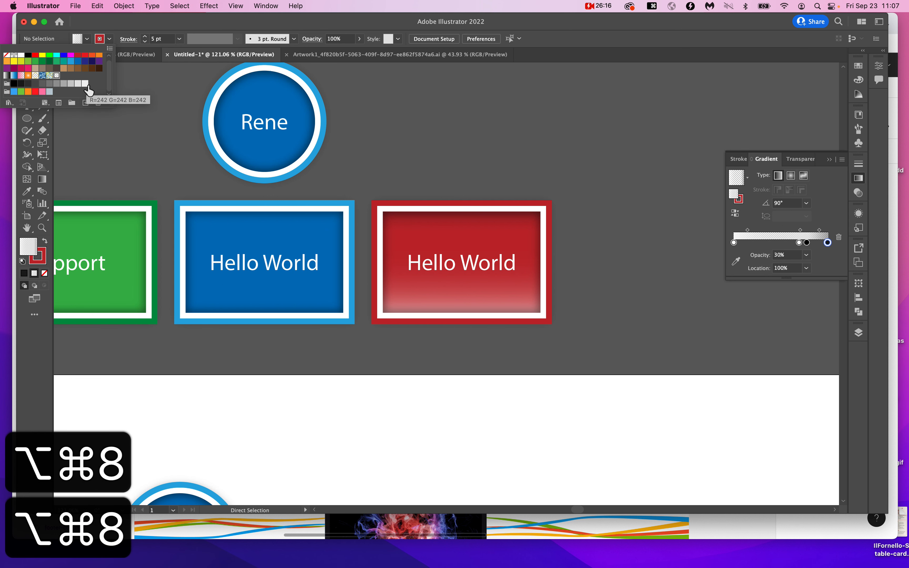
key(alt+super+8)
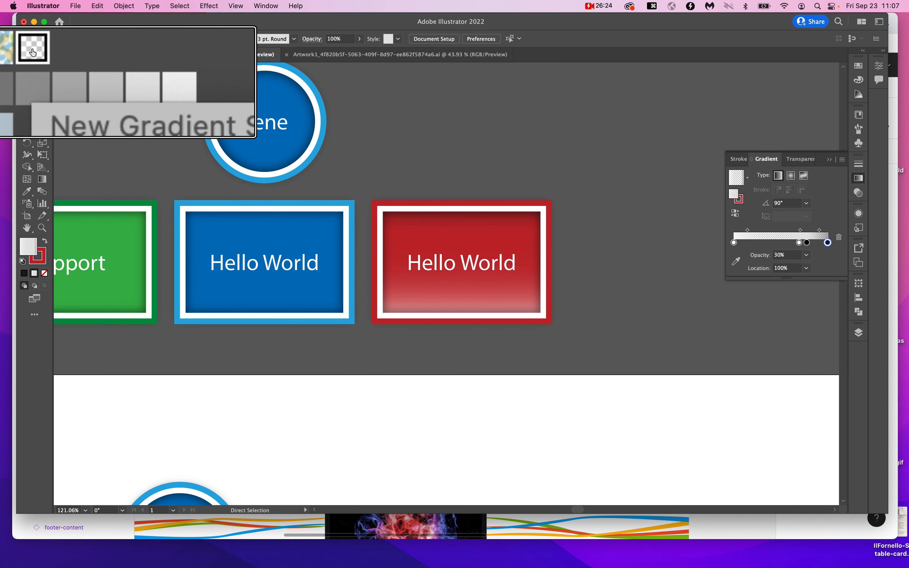
Select the blue Hello World box's outline and remove its upper fill from the appearance stack
key(alt+super+8)
click(171, 189)
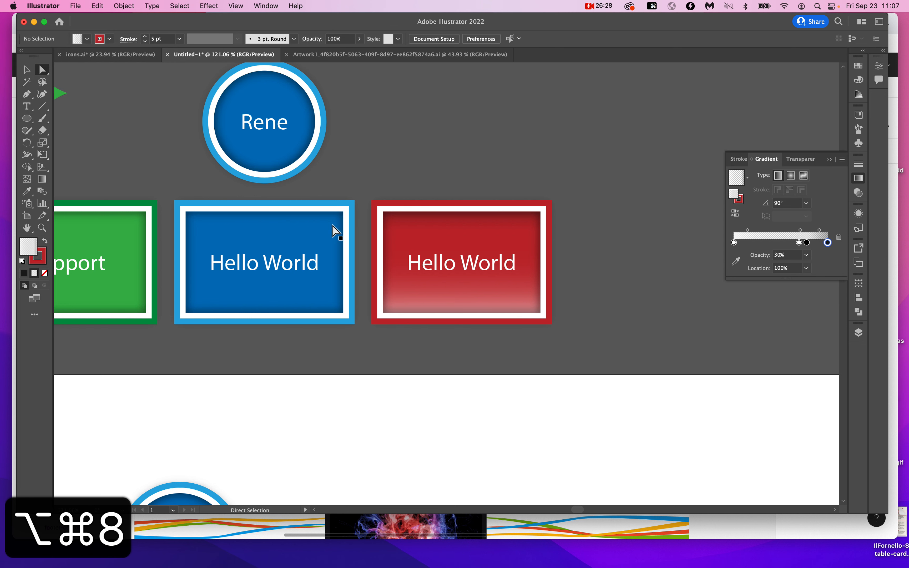
click(347, 315)
click(350, 322)
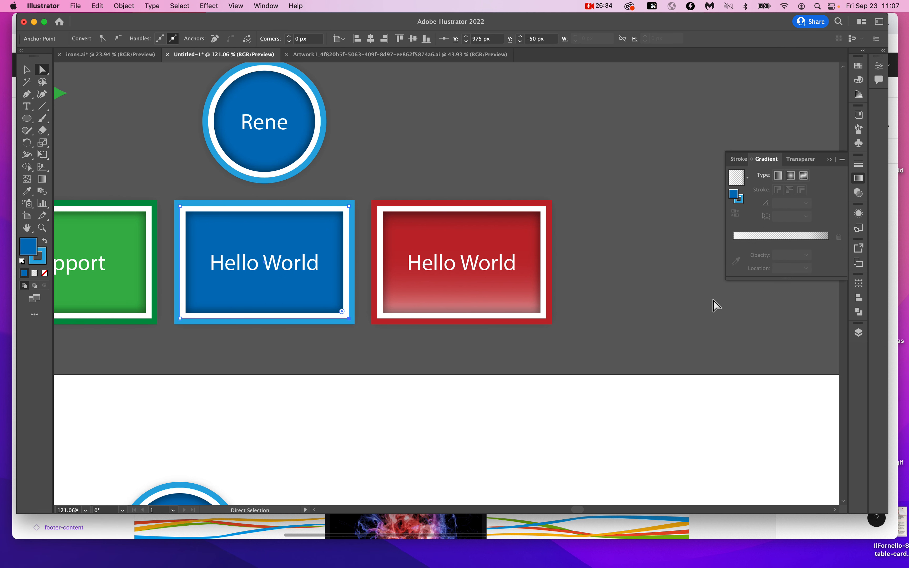
click(859, 214)
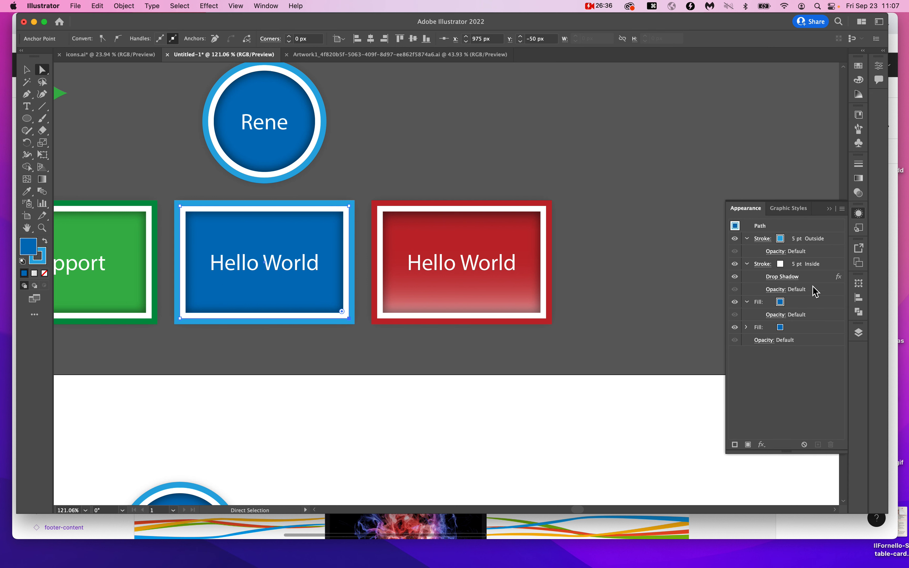
click(807, 303)
click(831, 446)
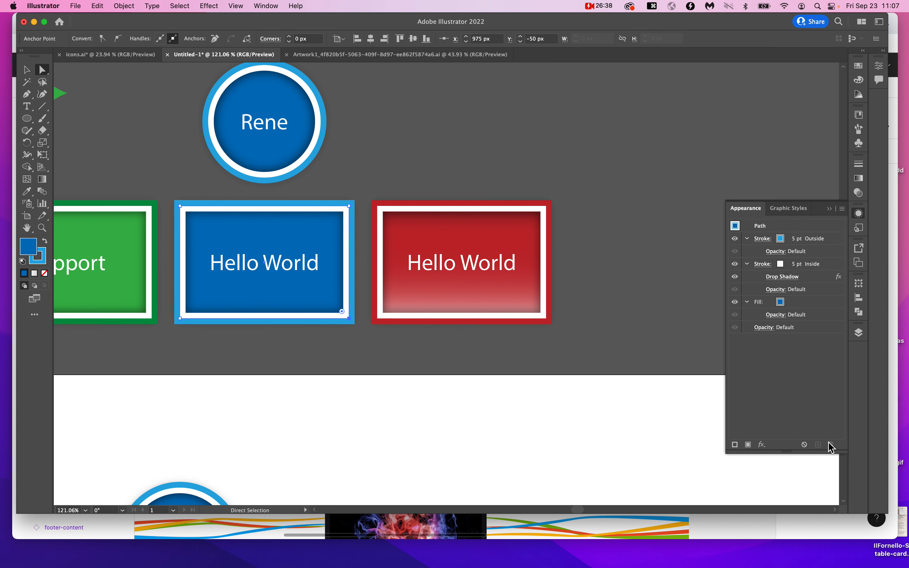
Add a new fill to the blue Hello World box and place it between the white inside stroke and the base fill
click(842, 209)
click(764, 212)
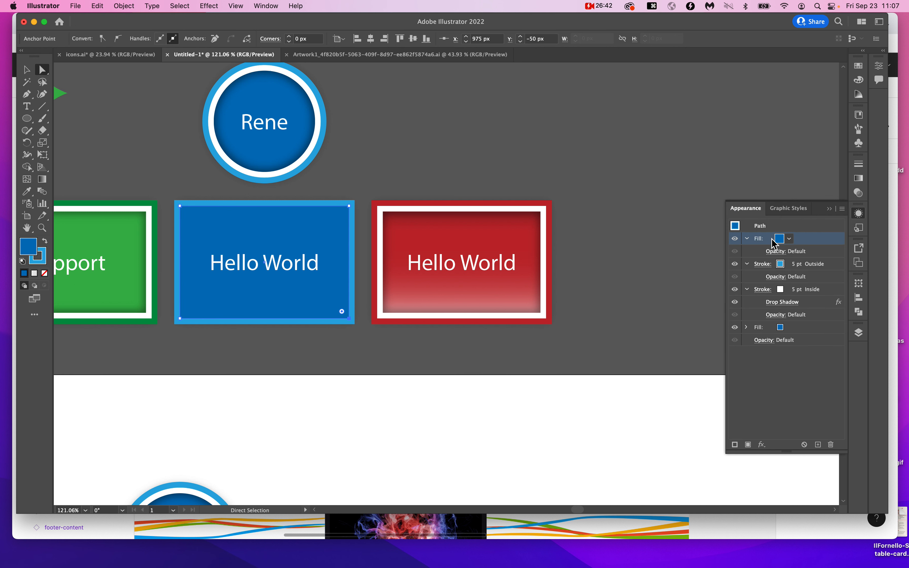
drag(814, 244, 820, 325)
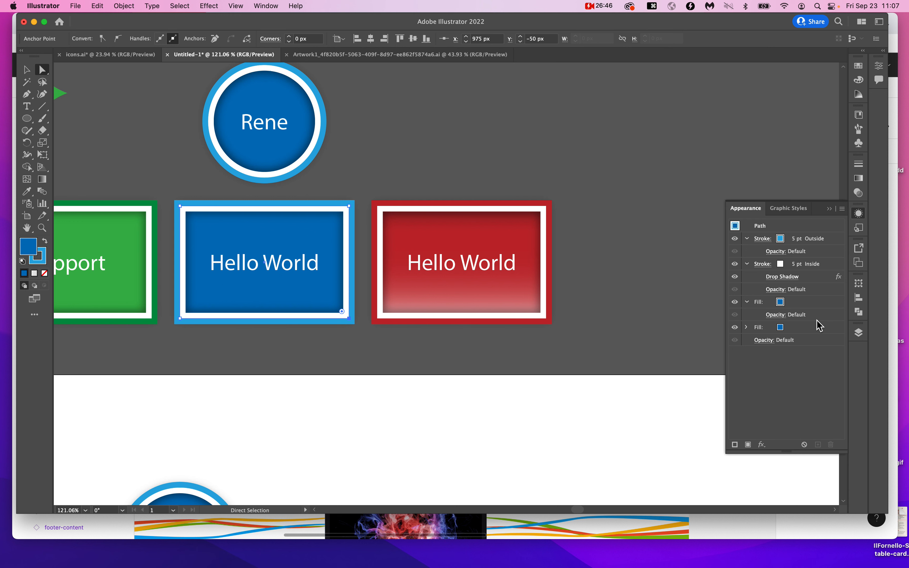
click(818, 305)
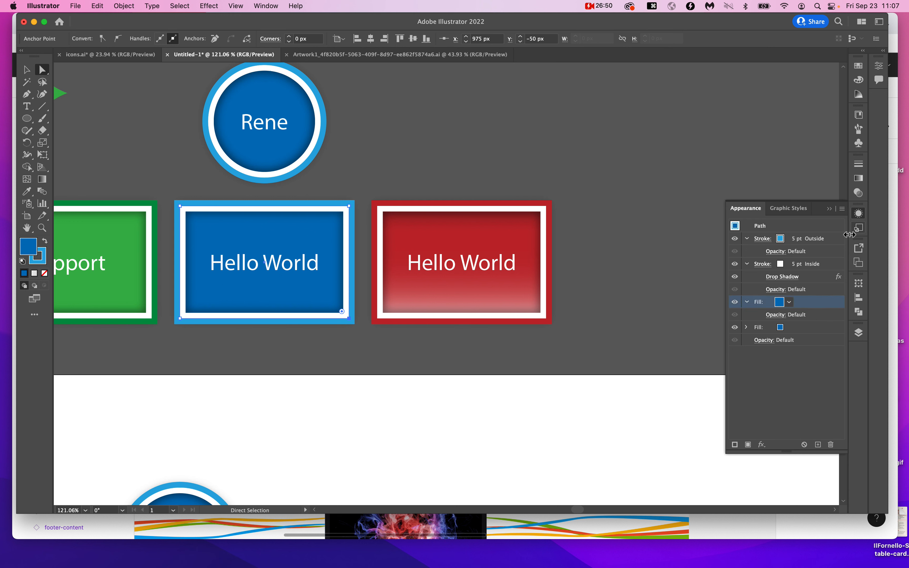
Apply the saved gradient swatch to the upper fill of the blue Hello World box
click(863, 182)
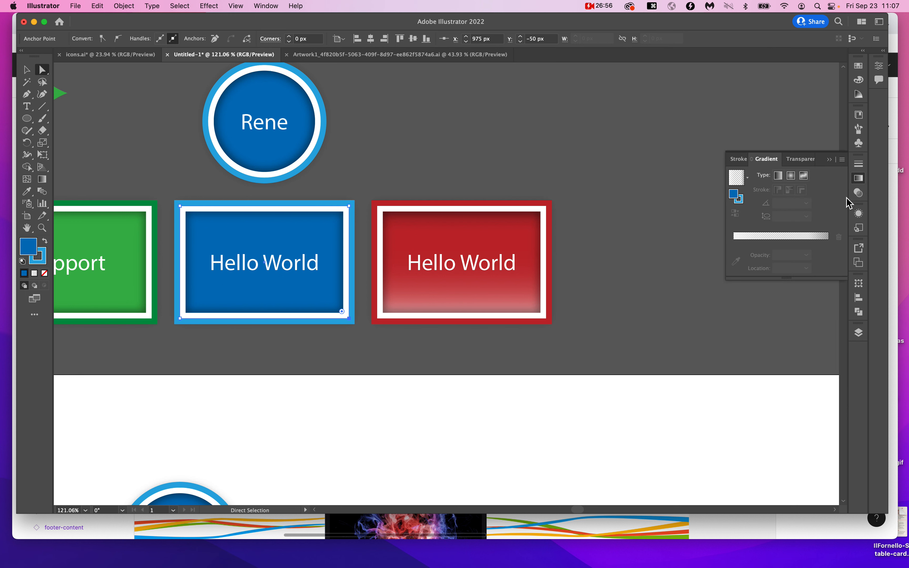
click(859, 193)
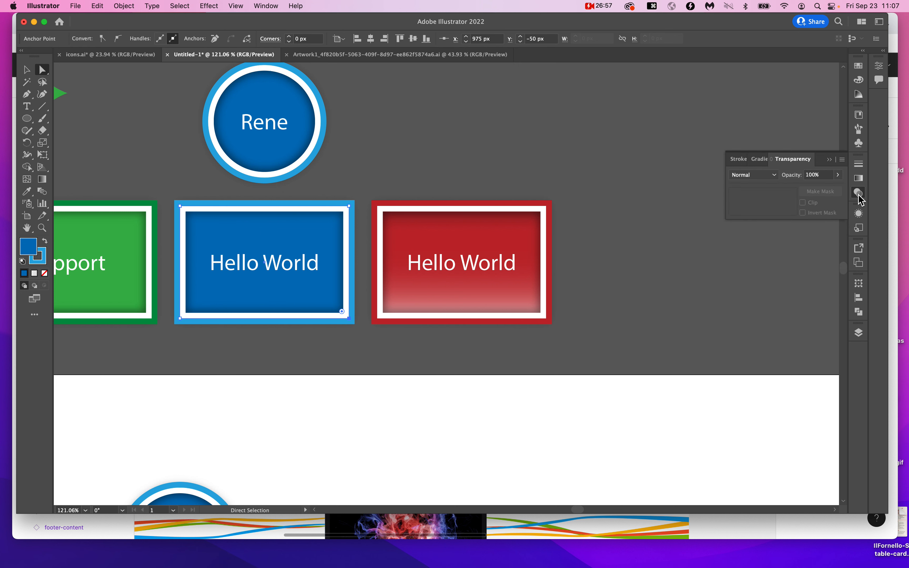
click(858, 213)
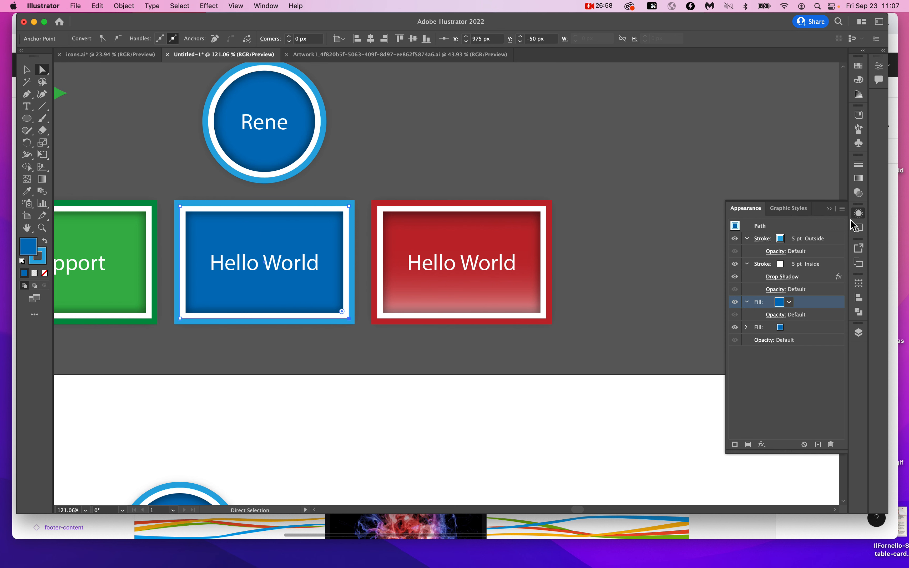
click(790, 302)
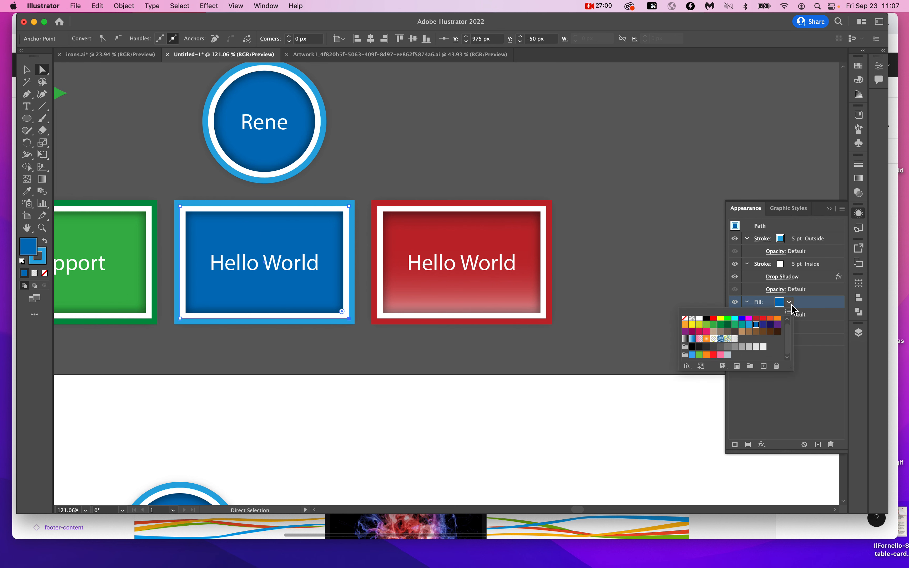
key(alt+super+8)
click(736, 339)
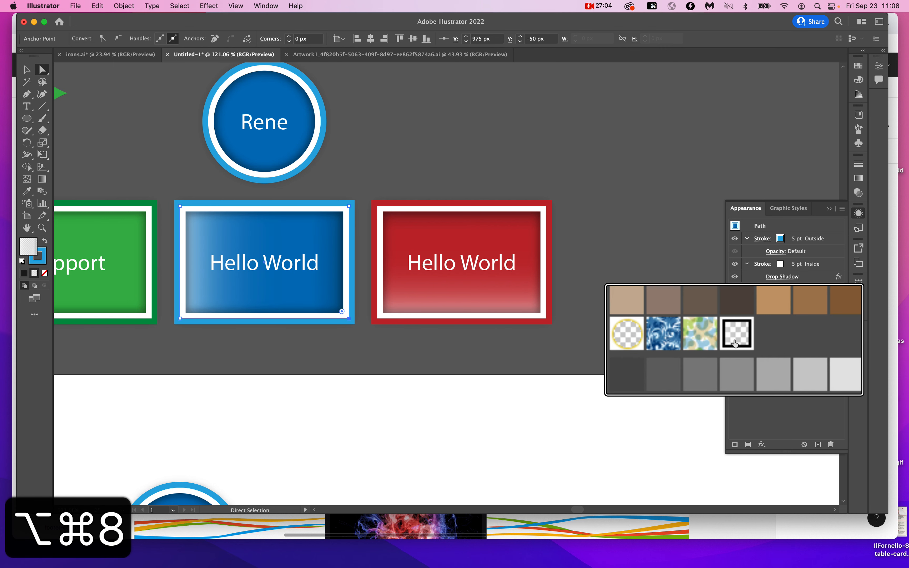
key(alt+super+8)
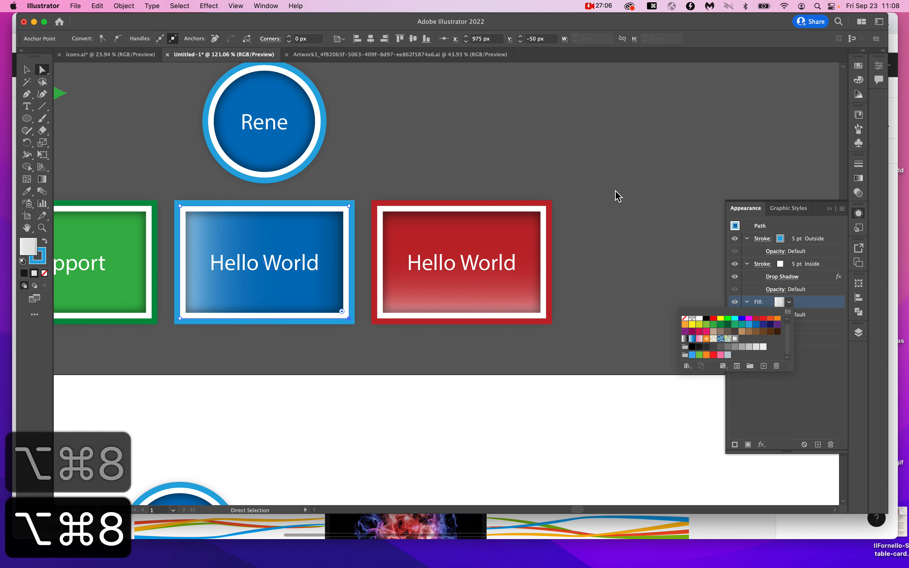
Set the gradient angle of the blue Hello World box's upper fill to 90° and deselect the box
click(860, 180)
click(859, 178)
click(795, 204)
text(90)
key(Tab)
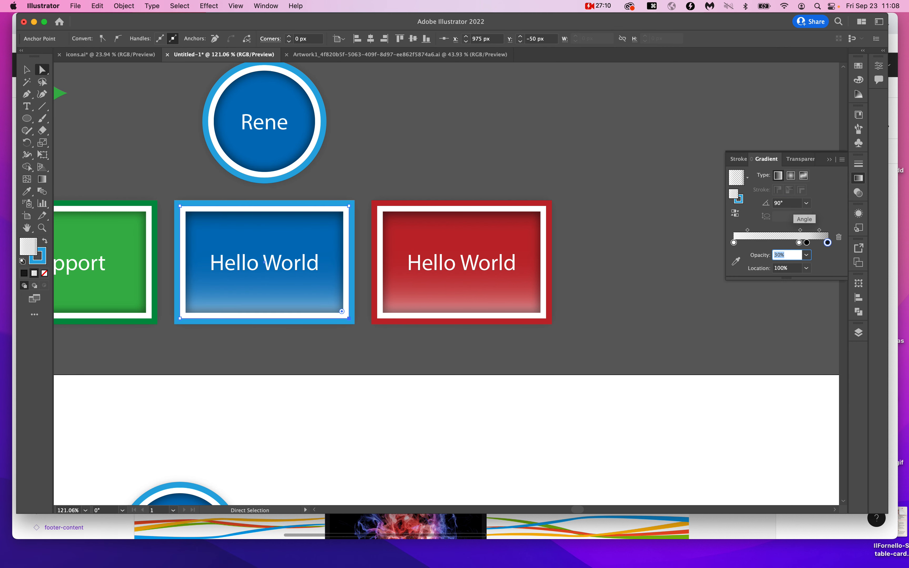
click(642, 145)
scroll(611, 165, down, 5)
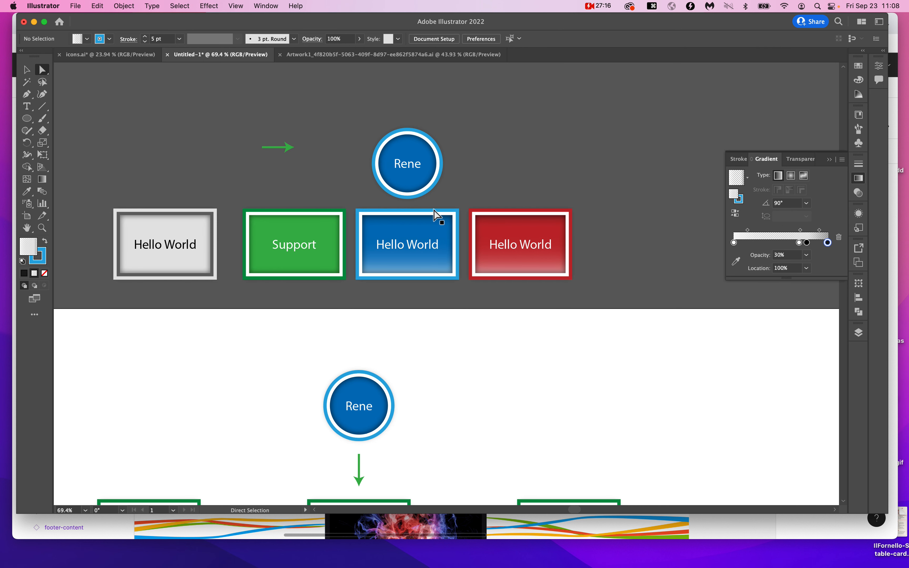
Try to copy the blue Hello World box's appearance onto the blue circle above it with the Eyedropper, undoing each attempt
click(436, 159)
click(459, 139)
key(v)
key(a)
click(440, 163)
key(i)
key(super+z)
click(457, 214)
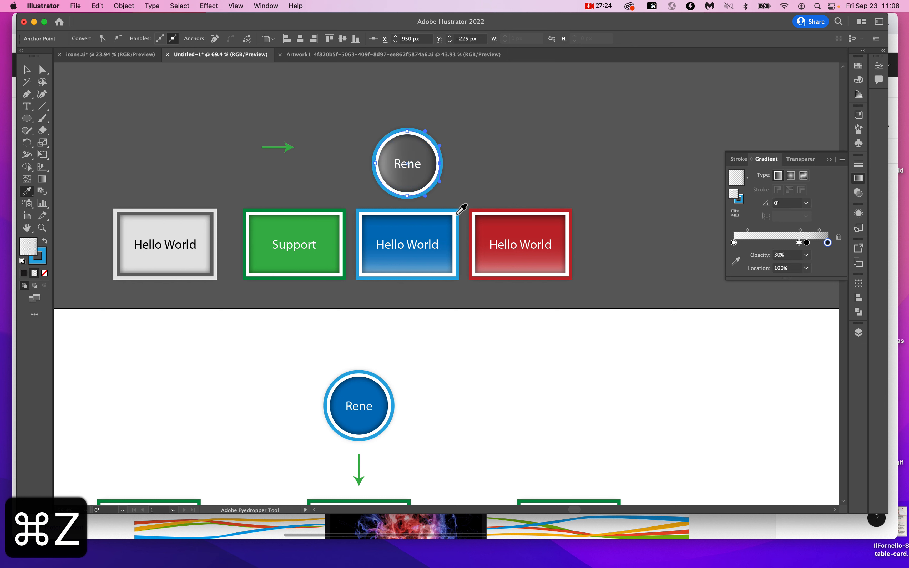
key(super+z)
key(super+z)
click(457, 217)
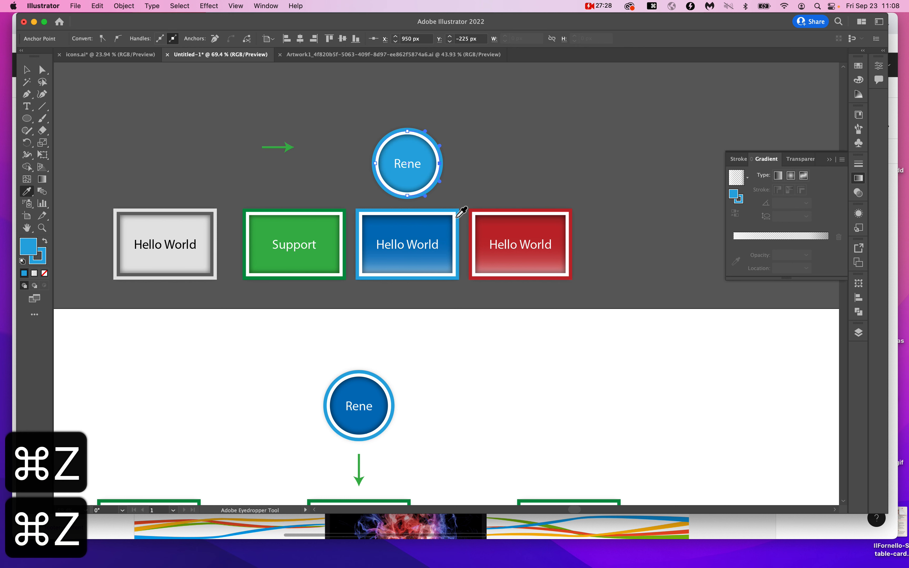
scroll(454, 185, up, 3)
key(super+z)
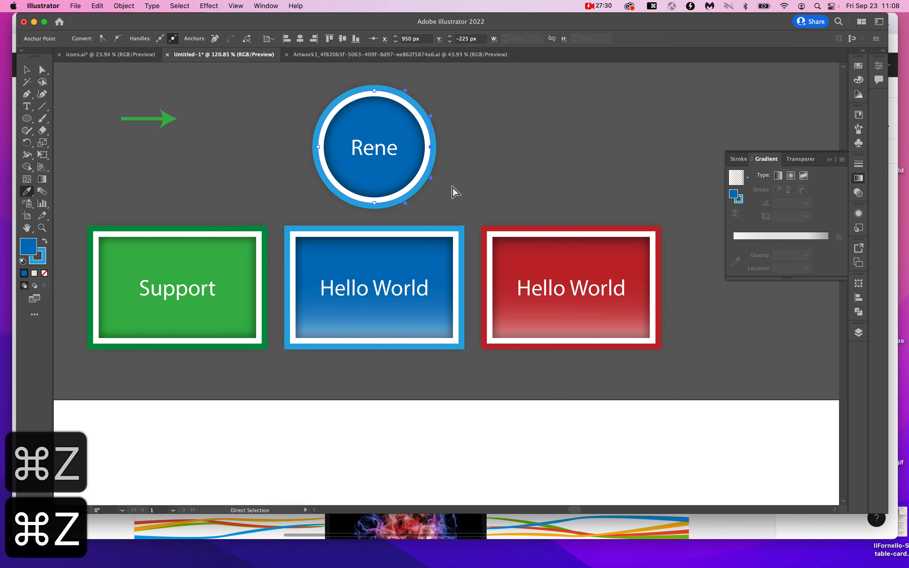
key(super+z)
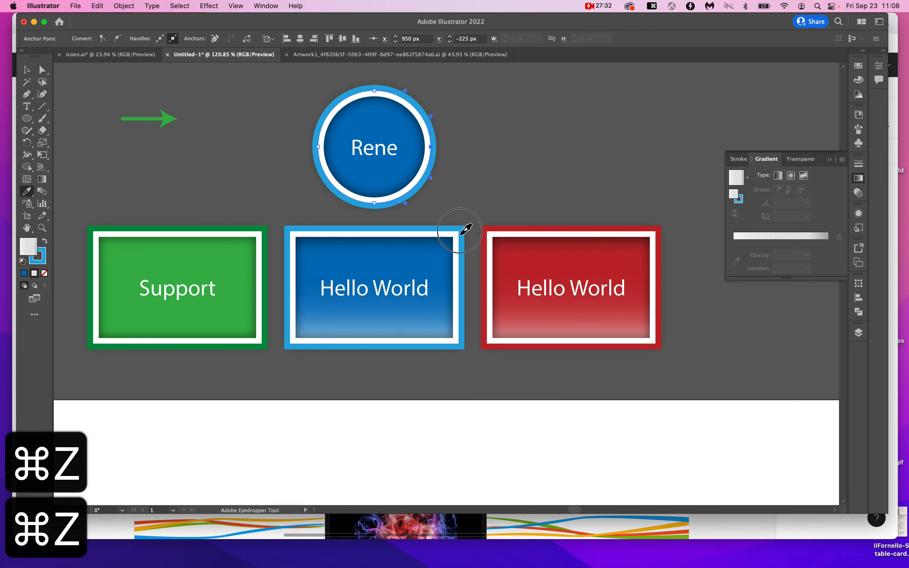
key(super+z)
scroll(478, 162, down, 3)
scroll(478, 162, up, 2)
Move the labelled blue circle away from the sample boxes and draw a plain test circle beside it
click(26, 69)
click(859, 213)
click(630, 155)
drag(394, 245, 330, 160)
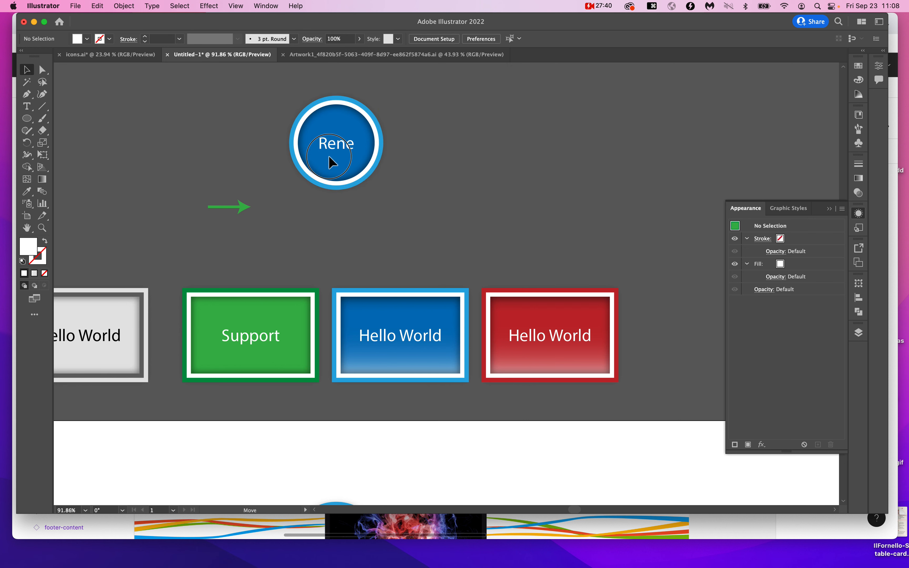
click(27, 118)
drag(464, 164, 507, 193)
Try to copy the blue Hello World box's appearance onto the plain test circle with the Eyedropper, undoing the first attempt
key(i)
click(469, 297)
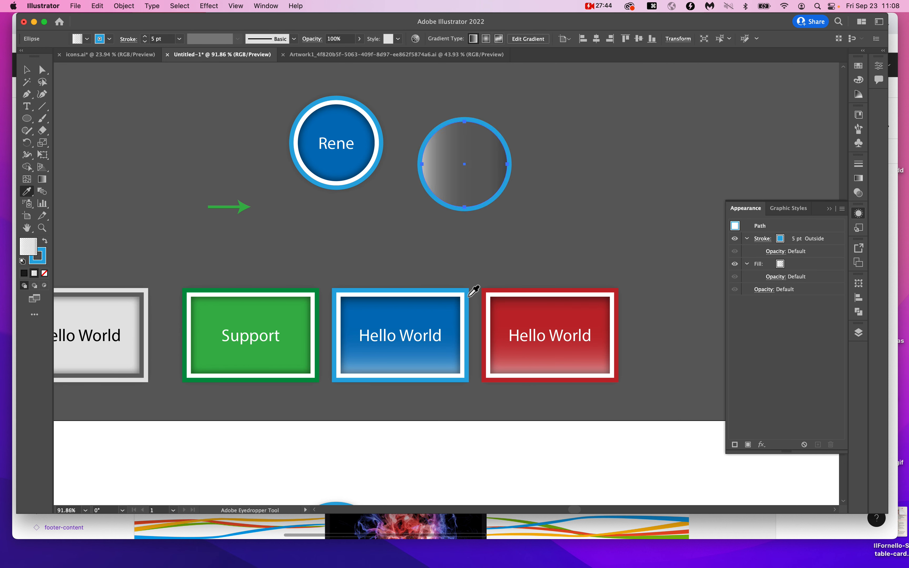
key(v)
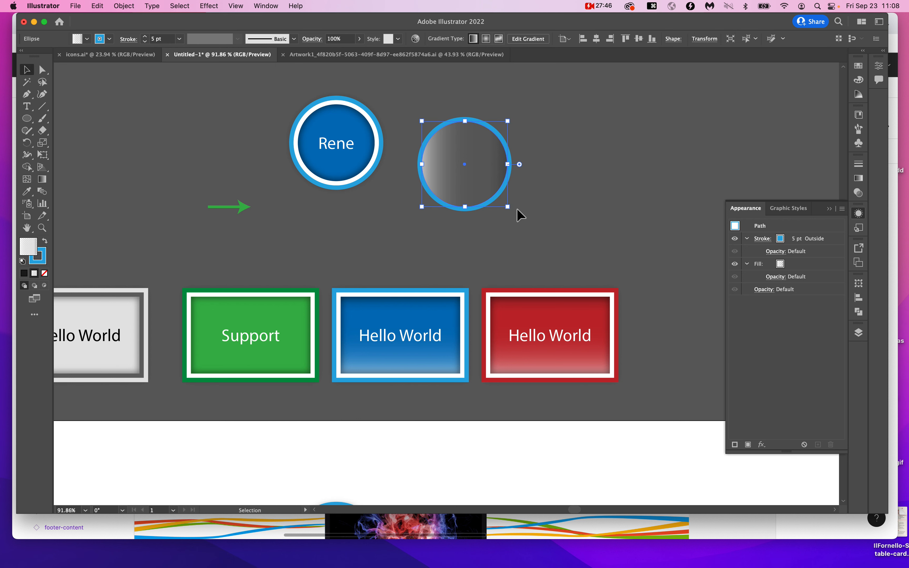
key(super+z)
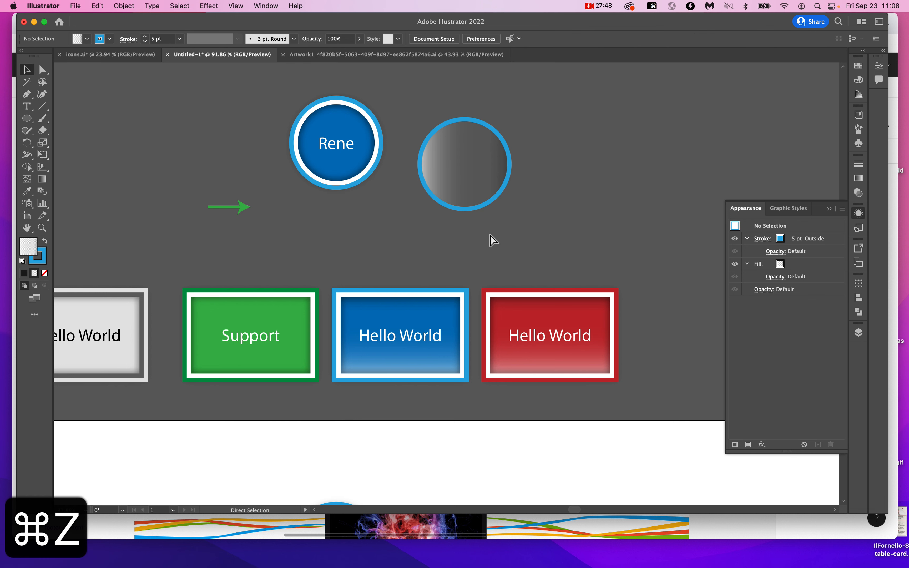
key(super+z)
key(a)
click(468, 211)
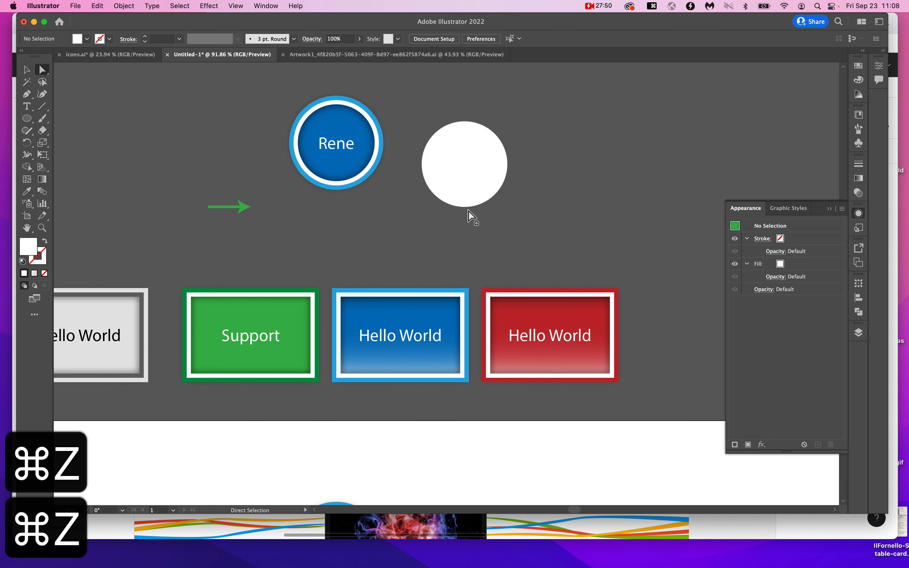
click(464, 208)
key(i)
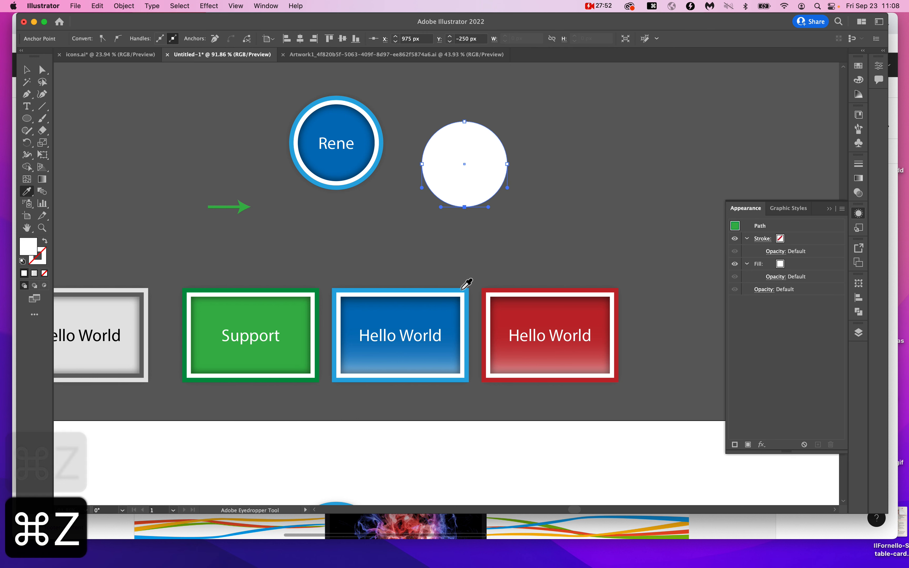
click(462, 297)
click(589, 5)
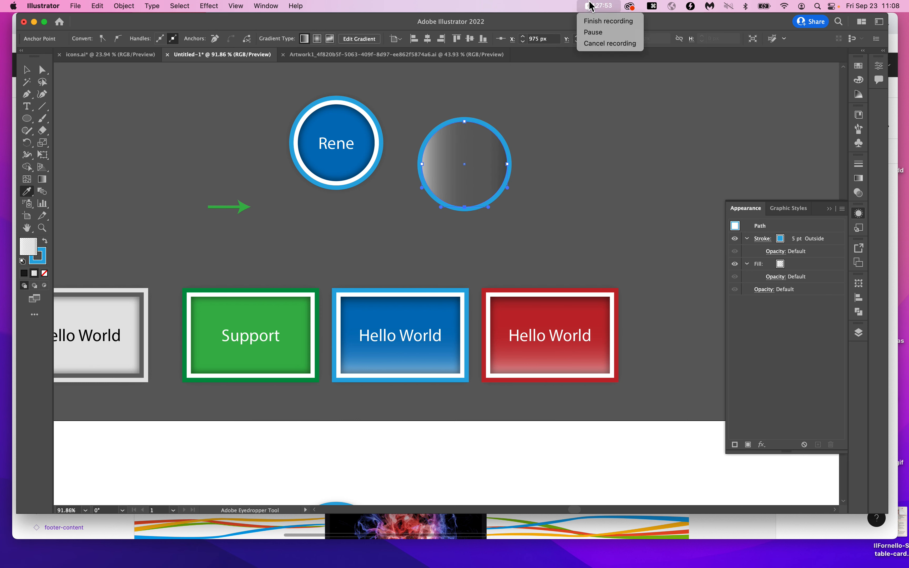
click(598, 31)
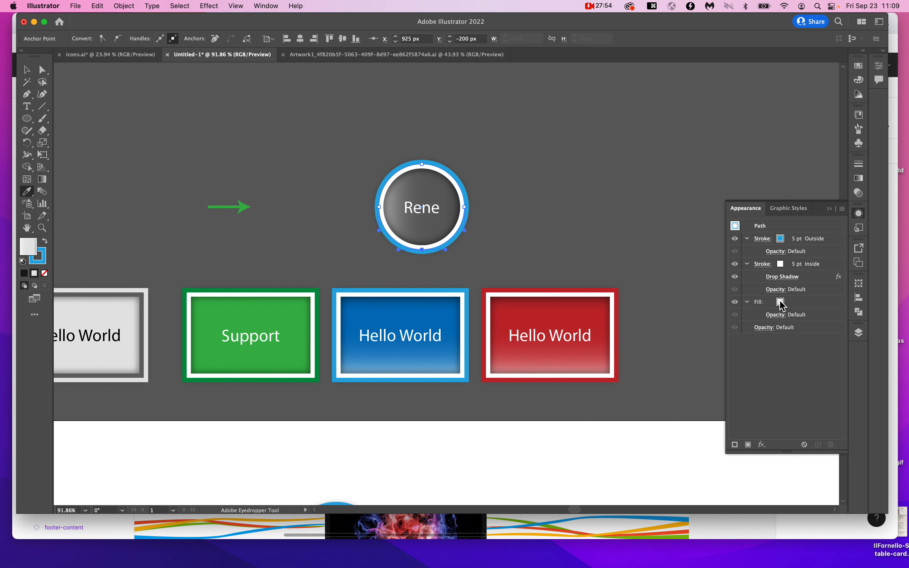
Add a second fill beneath the labelled circle's white stroke and recolour the bottom fill with blue sampled from the blue Hello World box
click(842, 209)
click(826, 217)
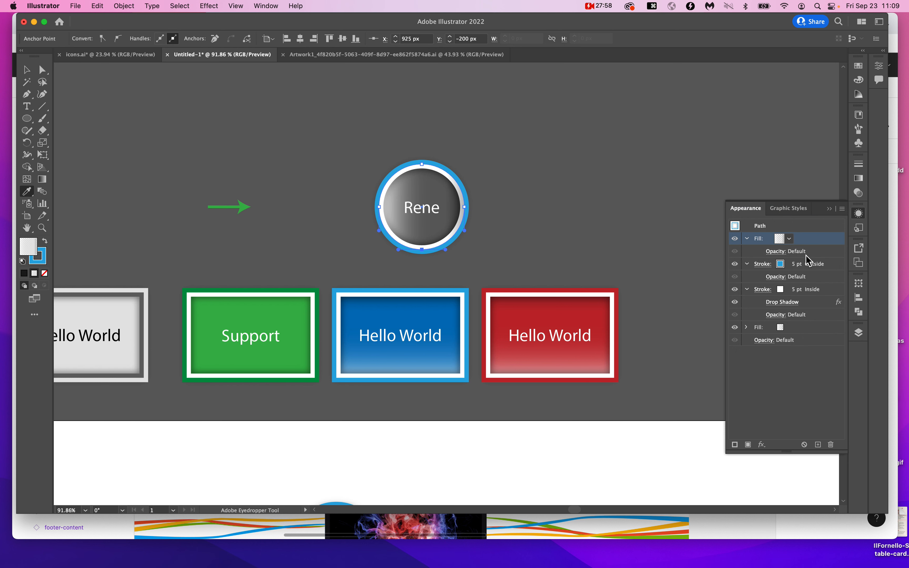
drag(804, 239, 804, 320)
click(808, 327)
shift+click(447, 320)
key(v)
Set the gradient angle of the labelled blue circle's upper fill to 90° and deselect the circle
click(804, 302)
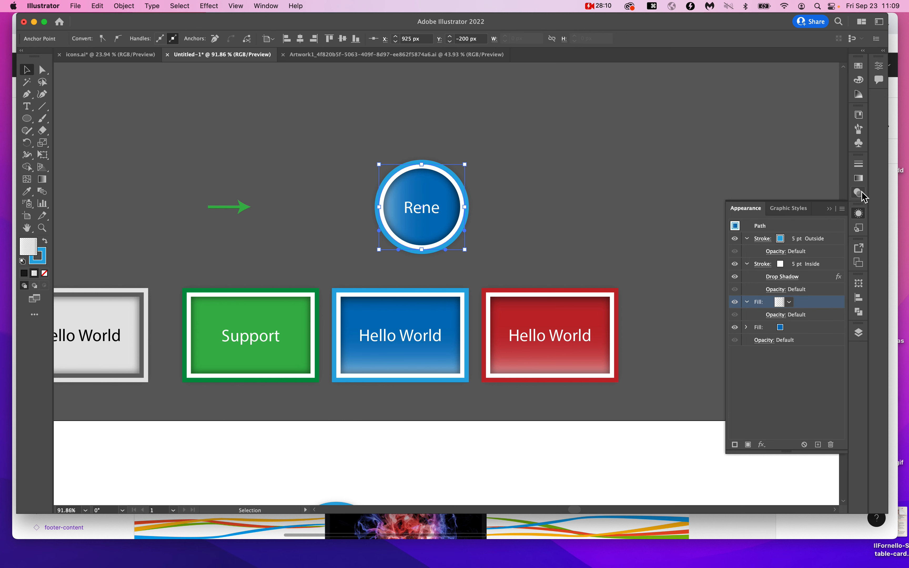
click(859, 177)
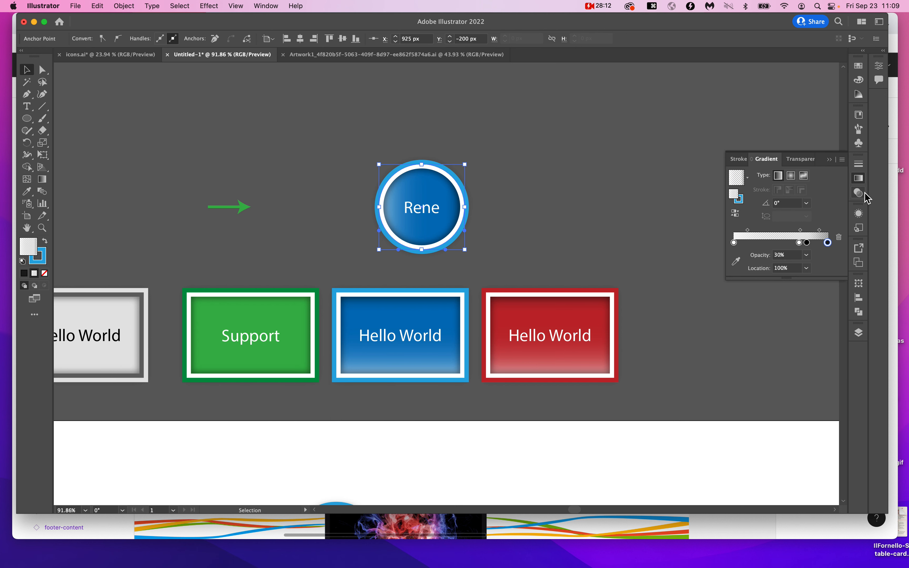
click(786, 202)
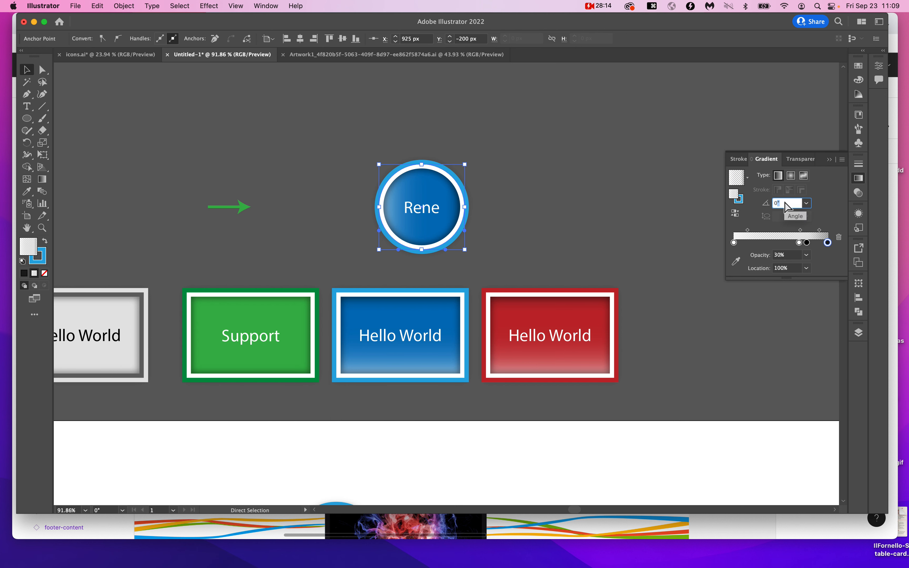
key(super+a)
text(90)
key(Tab)
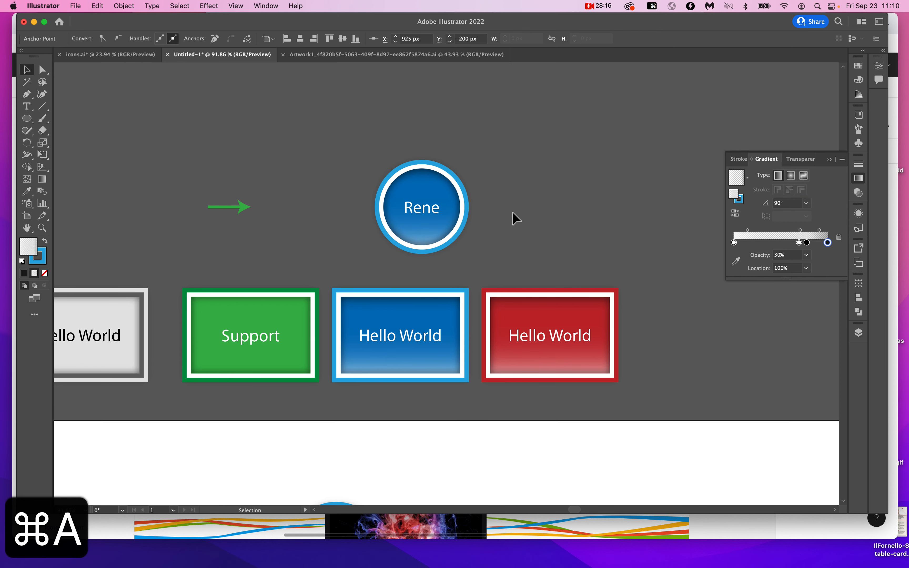
click(514, 217)
Collapse the gradient settings to leave the user flow chart unobstructed
scroll(562, 207, down, 5)
scroll(563, 205, down, 5)
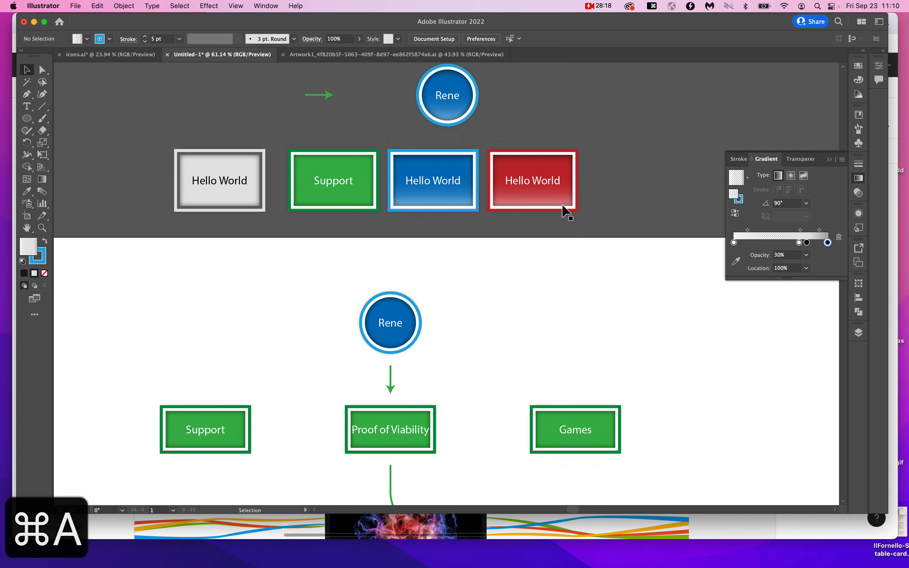
scroll(560, 202, down, 2)
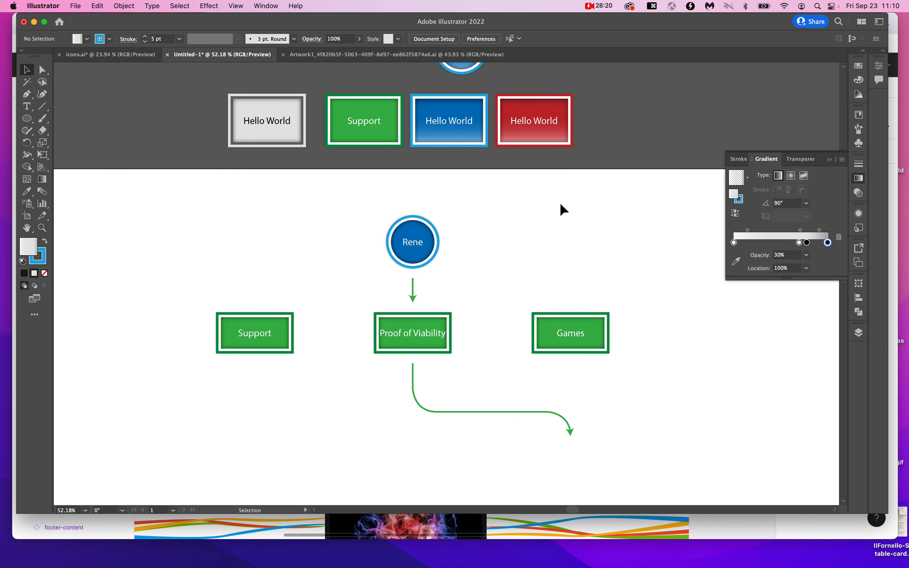
scroll(560, 201, left, 2)
click(831, 161)
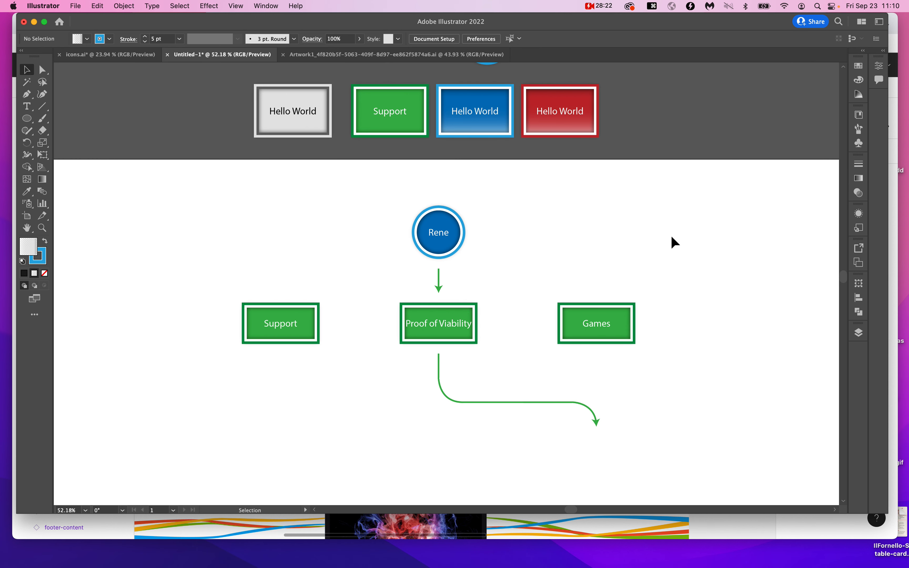
drag(600, 305, 648, 316)
key(super+z)
click(646, 300)
Try a Round Corners effect with a 2 px radius on the whole red Hello World text object, and undo it
scroll(647, 299, down, 2)
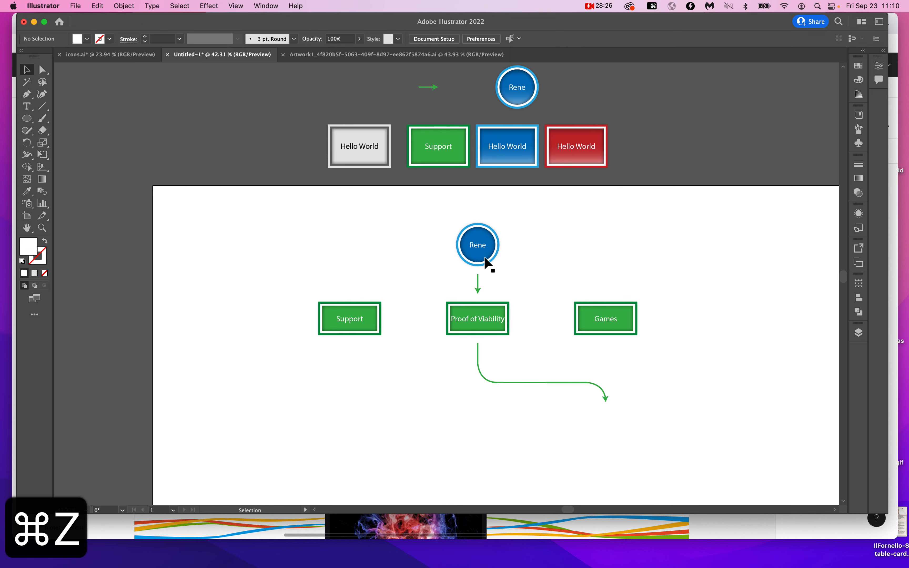
scroll(542, 203, up, 3)
scroll(543, 203, right, 3)
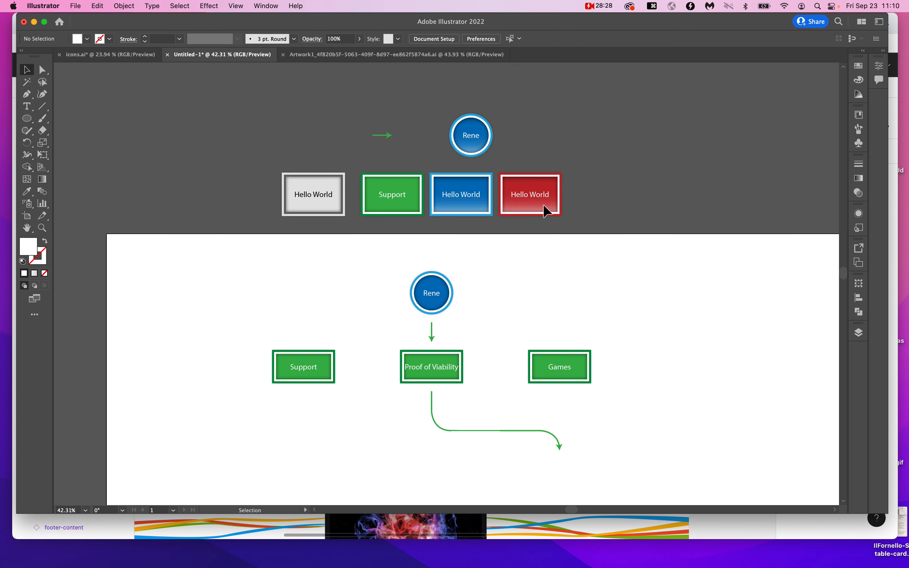
click(546, 206)
scroll(556, 209, up, 4)
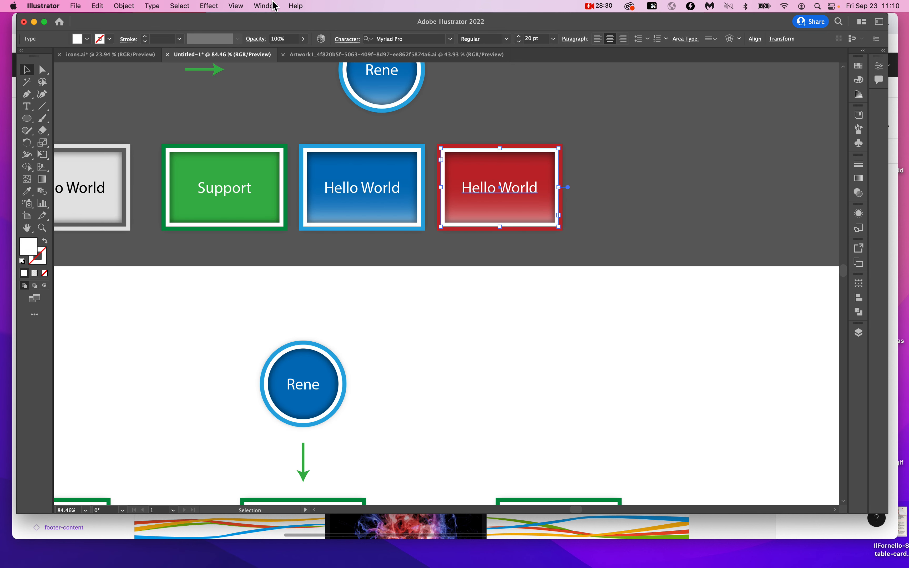
click(239, 5)
mouse_move(297, 6)
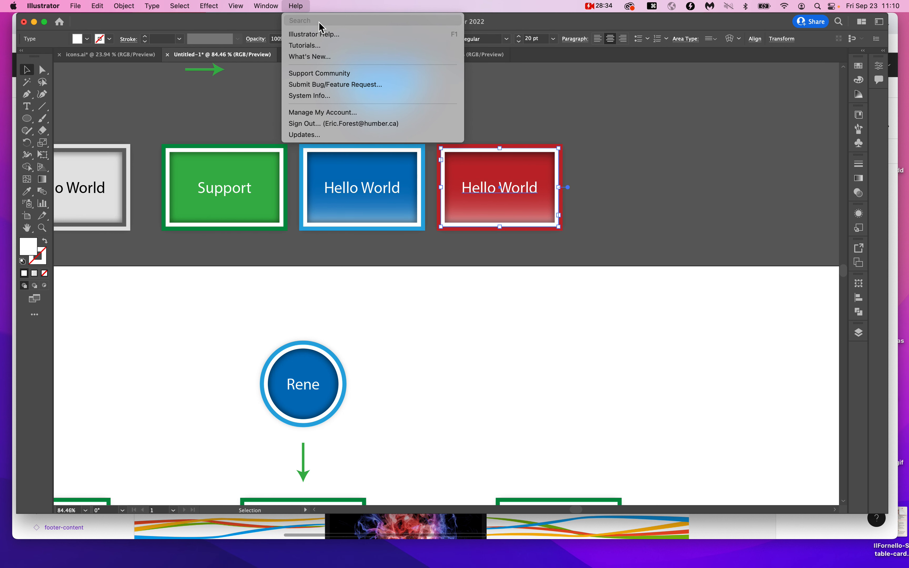
text(round)
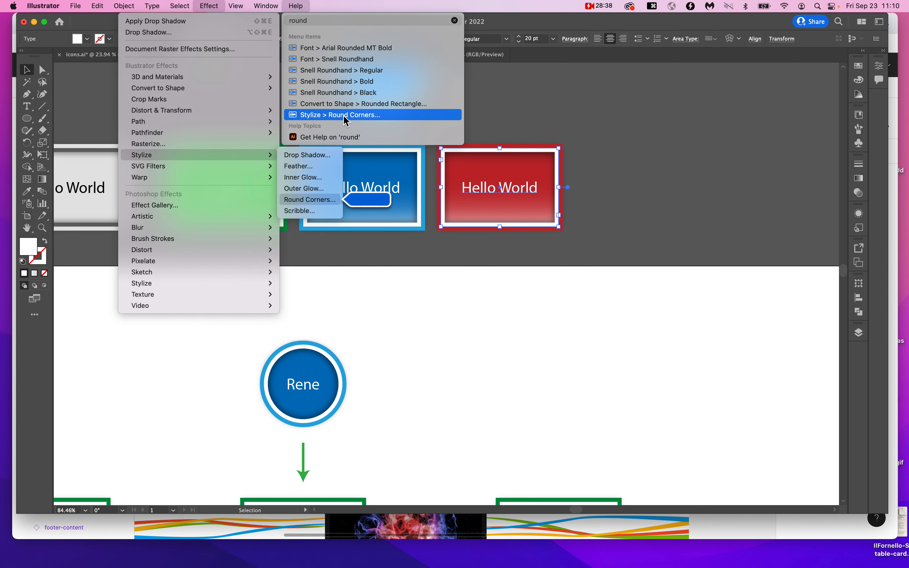
click(347, 115)
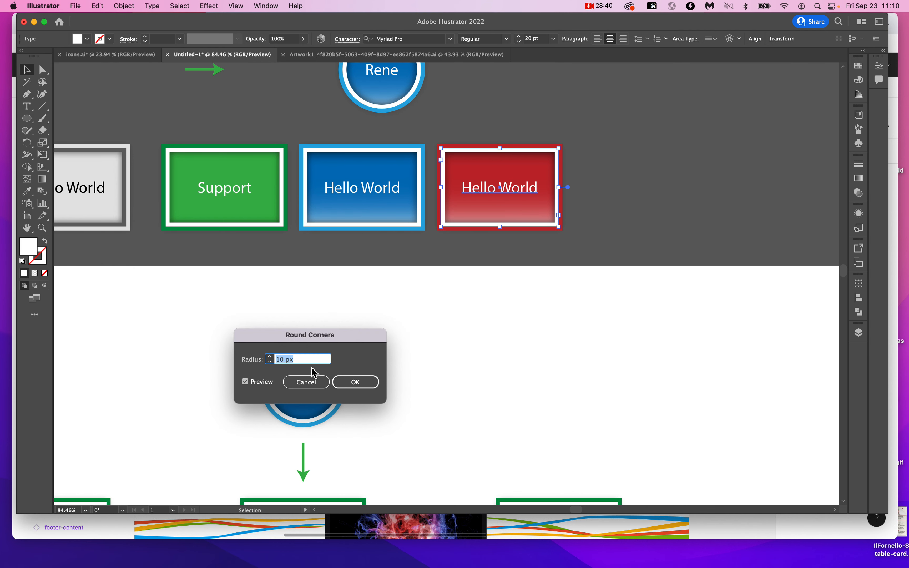
click(246, 381)
click(246, 381)
click(309, 362)
key(shift+Down)
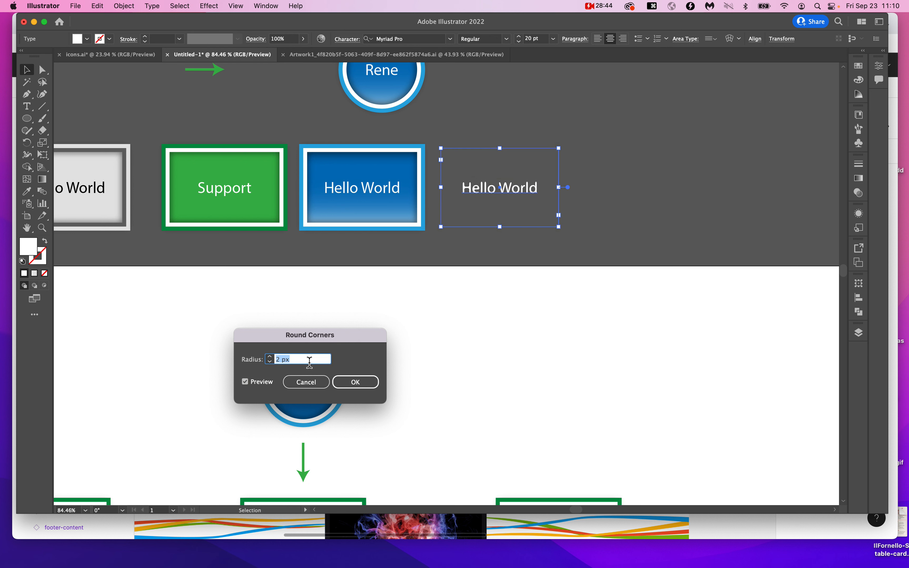
click(355, 381)
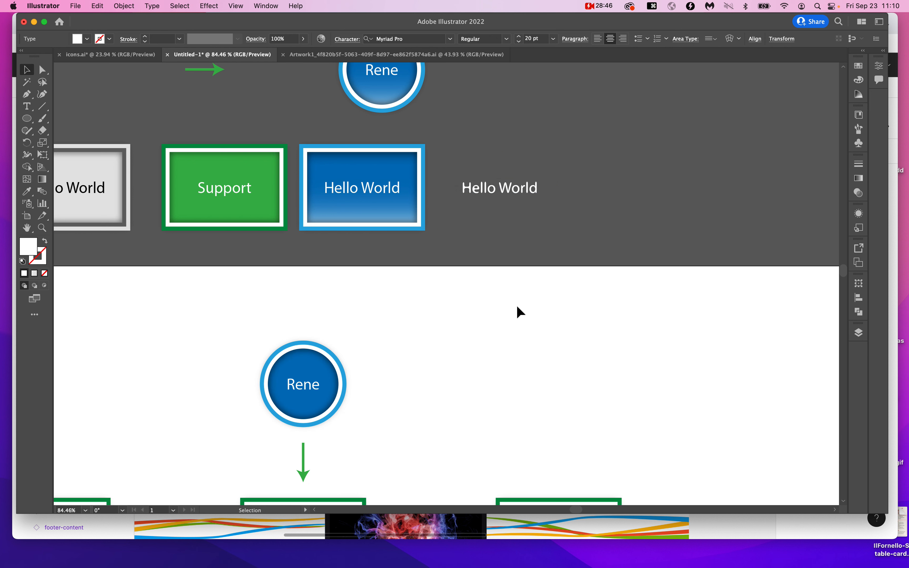
key(cmd+z)
Apply a Round Corners effect with a 20 px radius to the red Hello World box's path and deselect it
key(a)
click(559, 228)
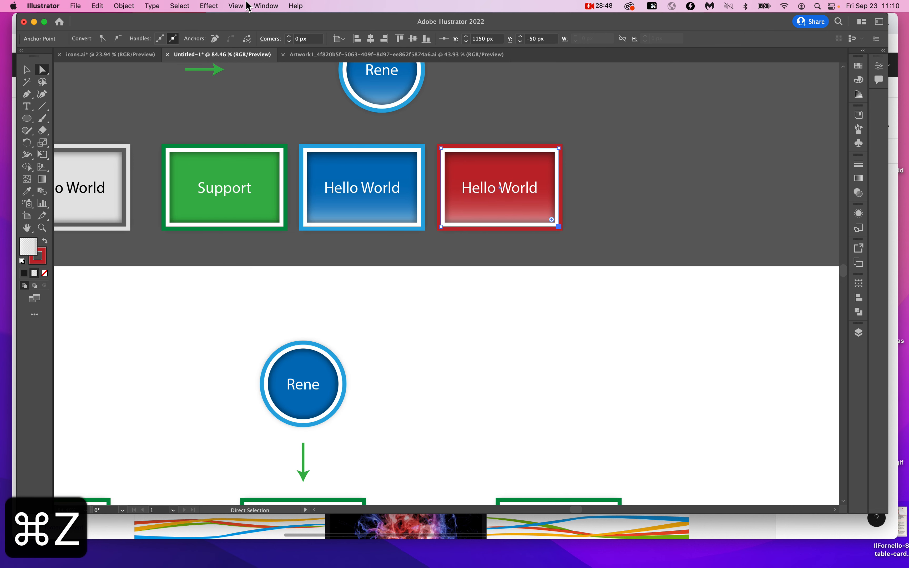
click(261, 7)
mouse_move(217, 11)
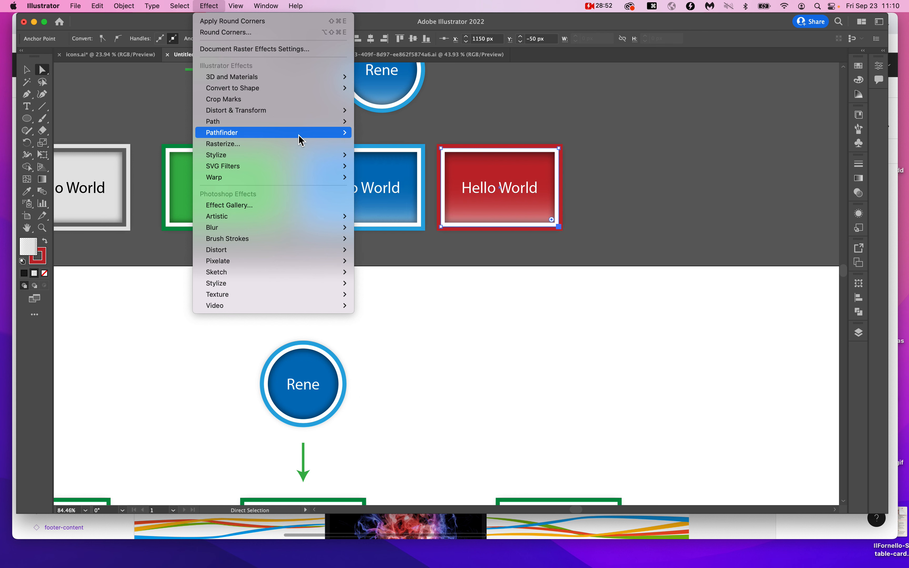
mouse_move(303, 161)
click(388, 199)
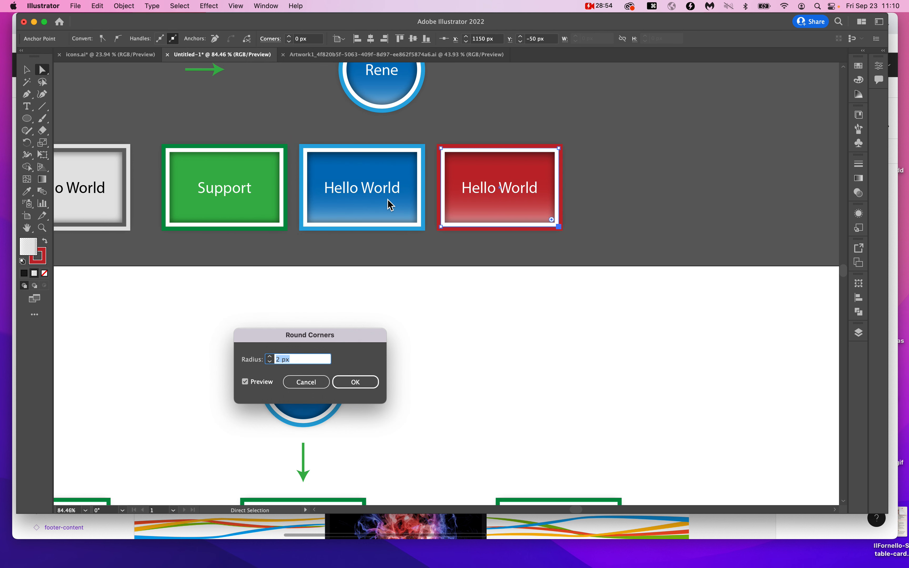
text(20)
key(Tab)
click(365, 384)
click(487, 341)
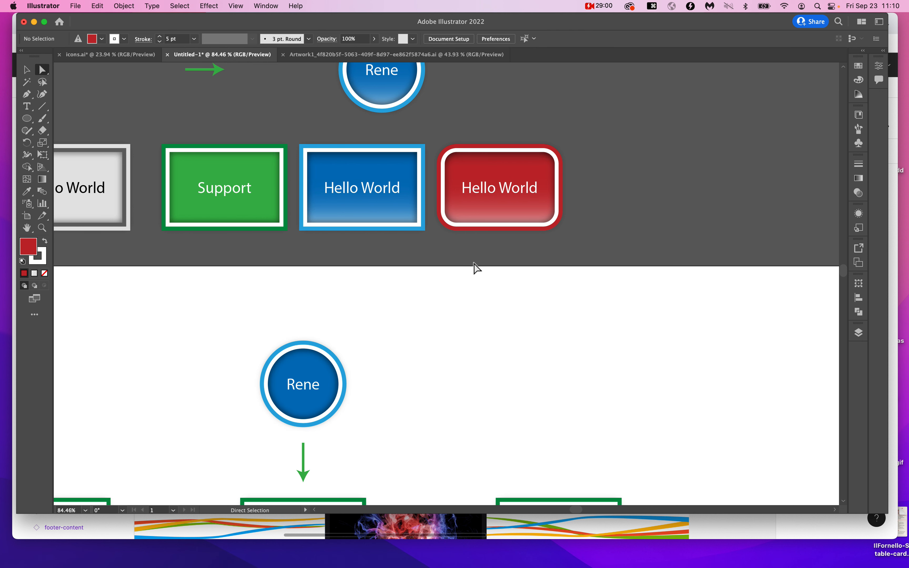
Try moving the rounded red Hello World box downward, and undo the move
key(v)
drag(513, 223, 553, 246)
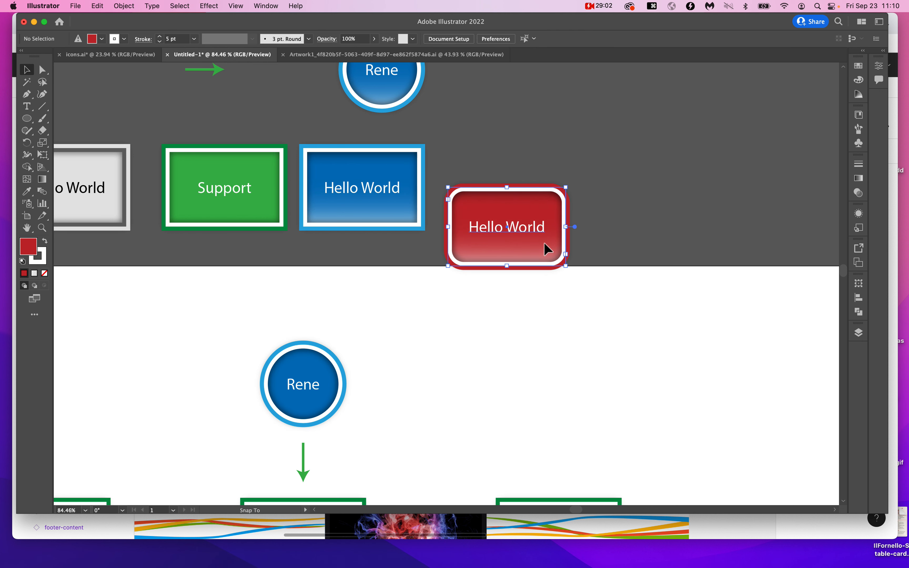
key(super+z)
Inspect the anchor points and bounding box of the rounded red Hello World box, leaving it deselected
key(a)
click(558, 231)
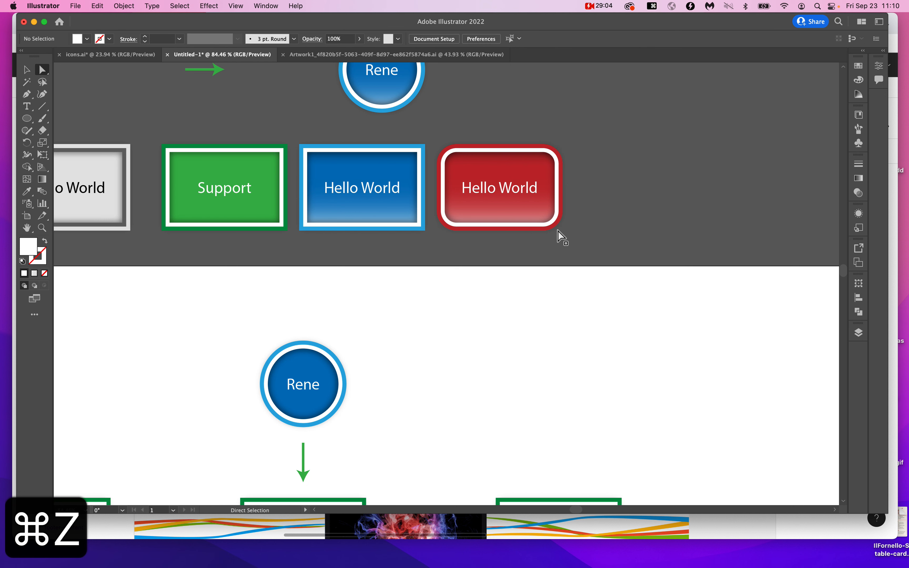
click(556, 228)
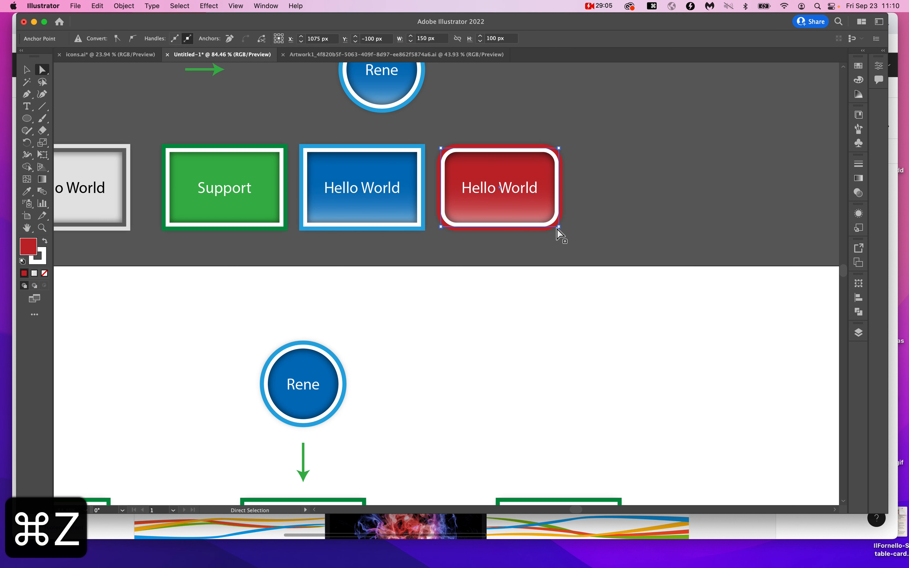
click(612, 244)
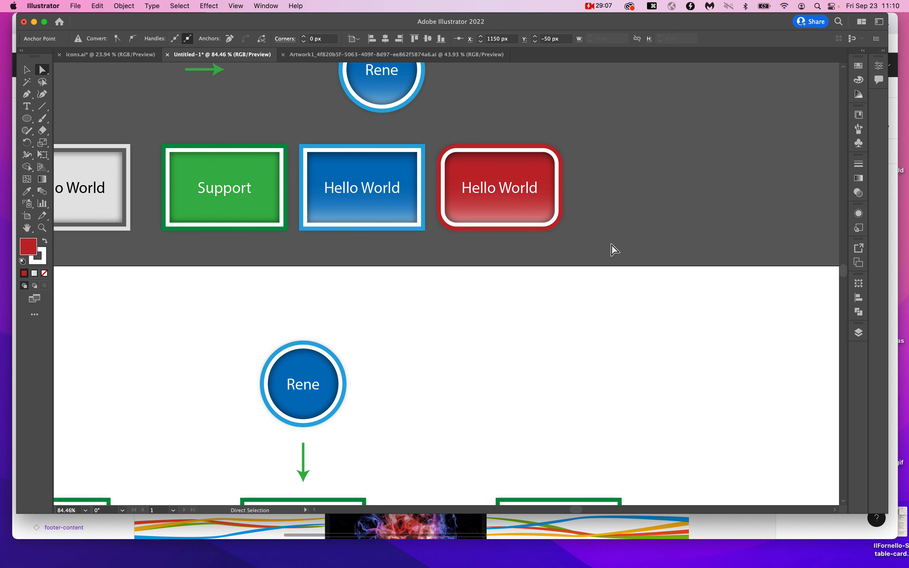
click(531, 180)
key(v)
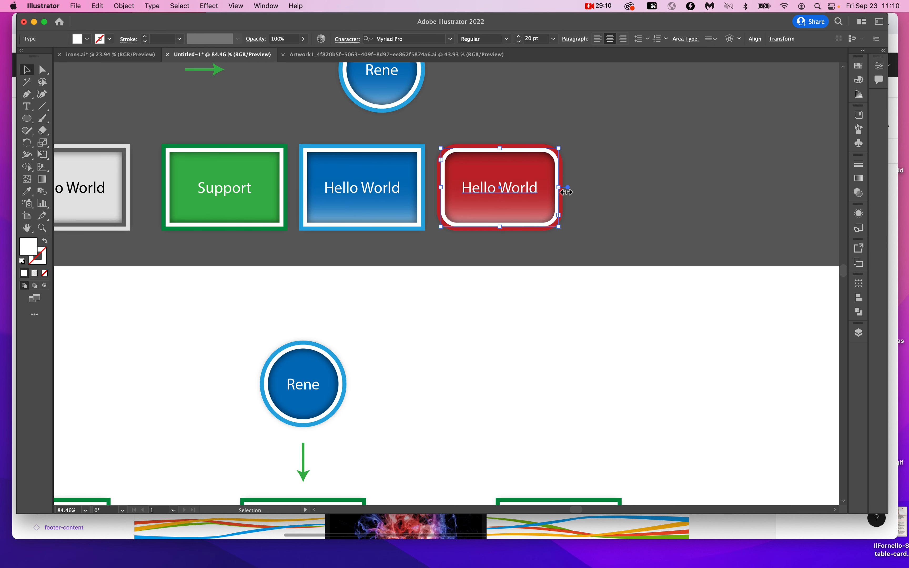
click(597, 195)
Review the row of reusable shapes above the artboard together with the user flow chart below it
scroll(598, 195, down, 3)
scroll(598, 195, down, 5)
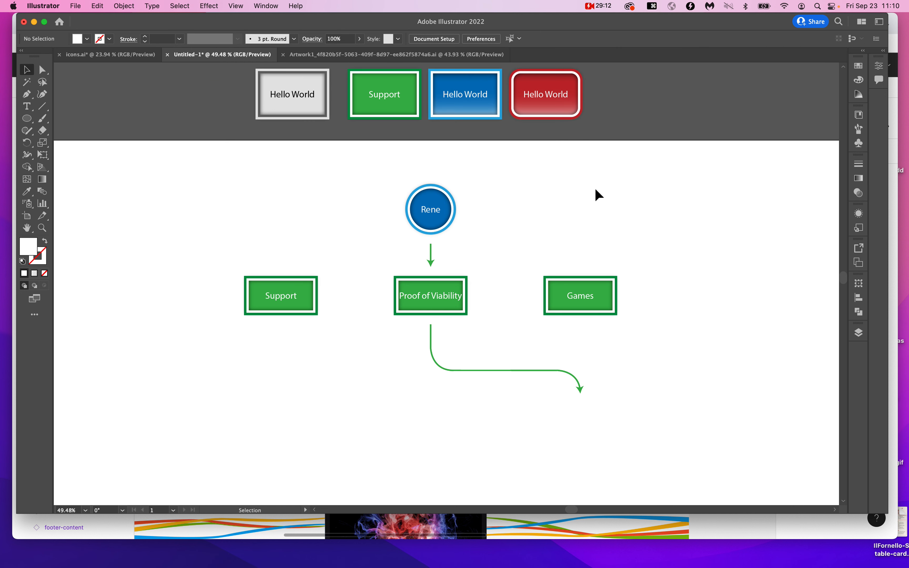
scroll(598, 195, up, 1)
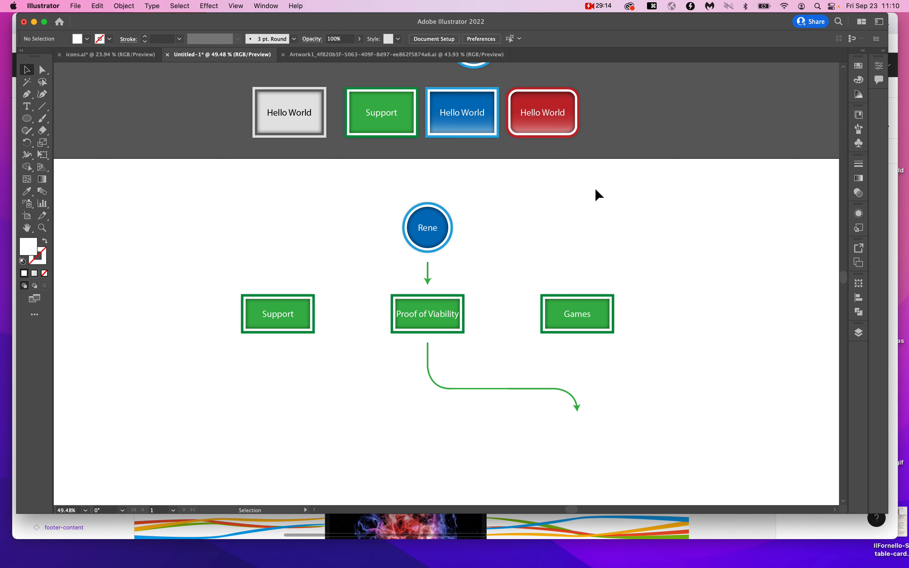
scroll(596, 191, down, 3)
scroll(596, 190, up, 1)
scroll(592, 182, down, 1)
scroll(588, 180, left, 2)
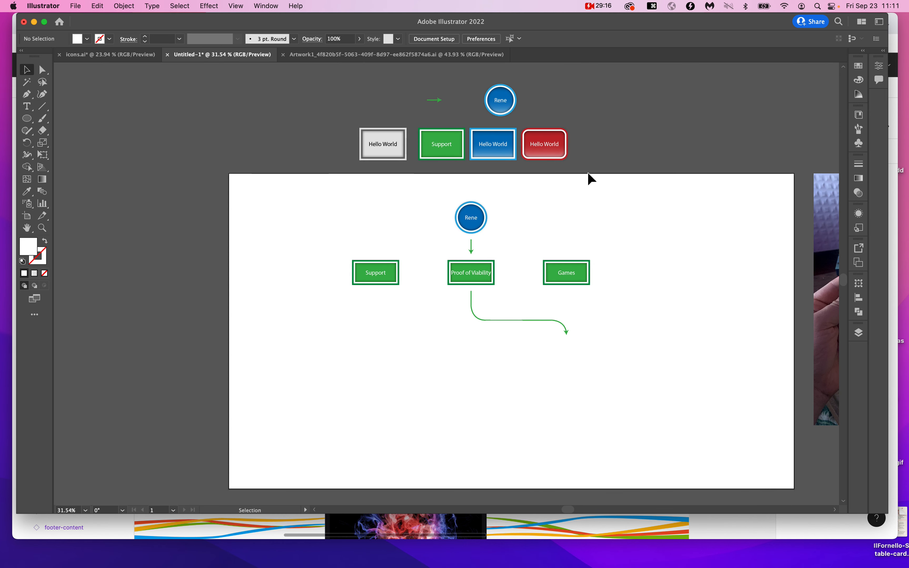
scroll(588, 178, up, 2)
scroll(588, 178, up, 1)
scroll(588, 178, up, 3)
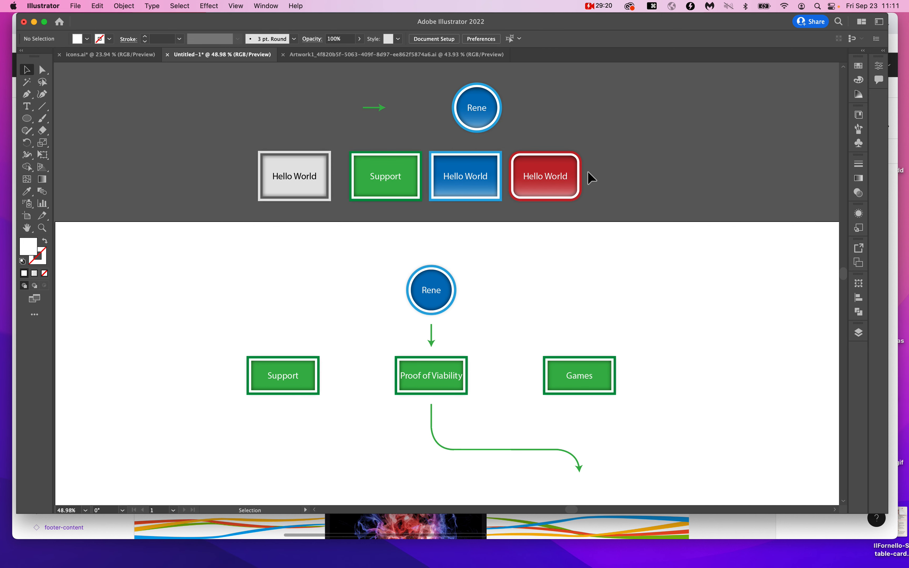